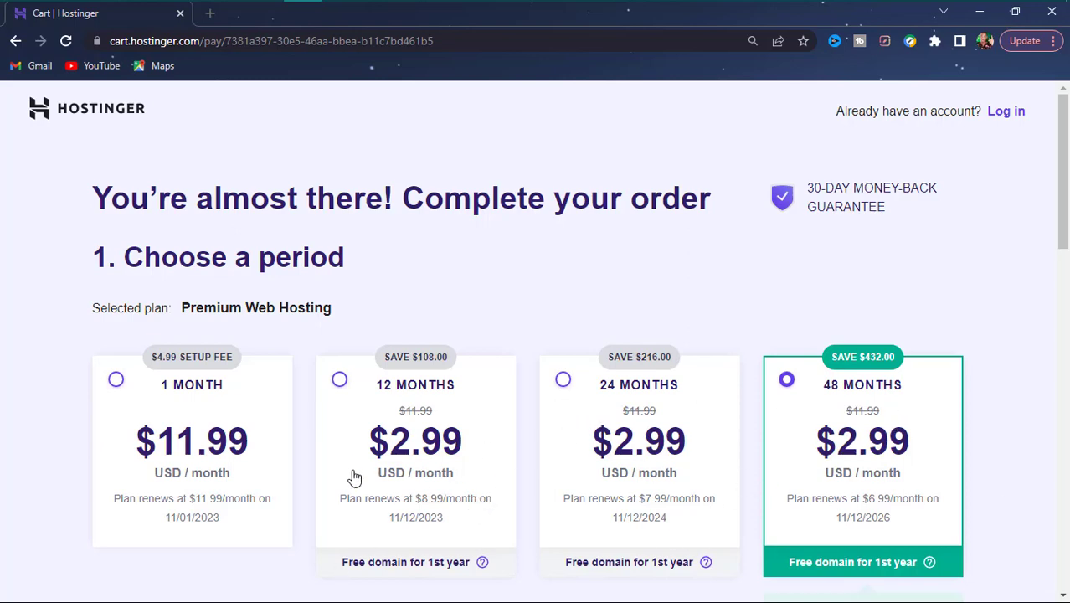
- Switch the Premium Web Hosting order to the 12-month period at $2.99/month, totalling $35.88
scroll(445, 400, down, 3)
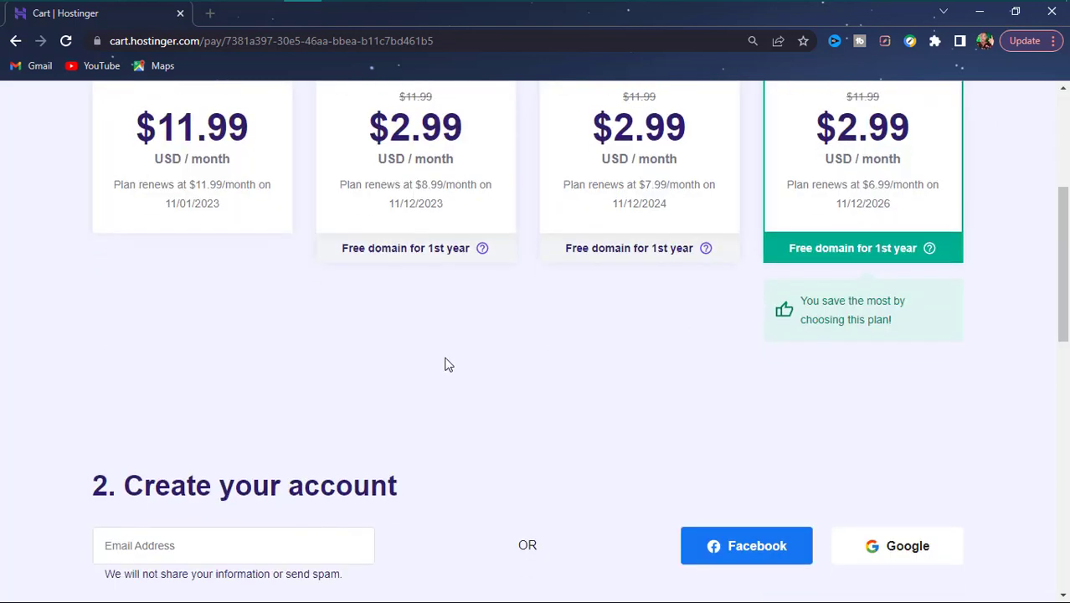
scroll(508, 330, up, 3)
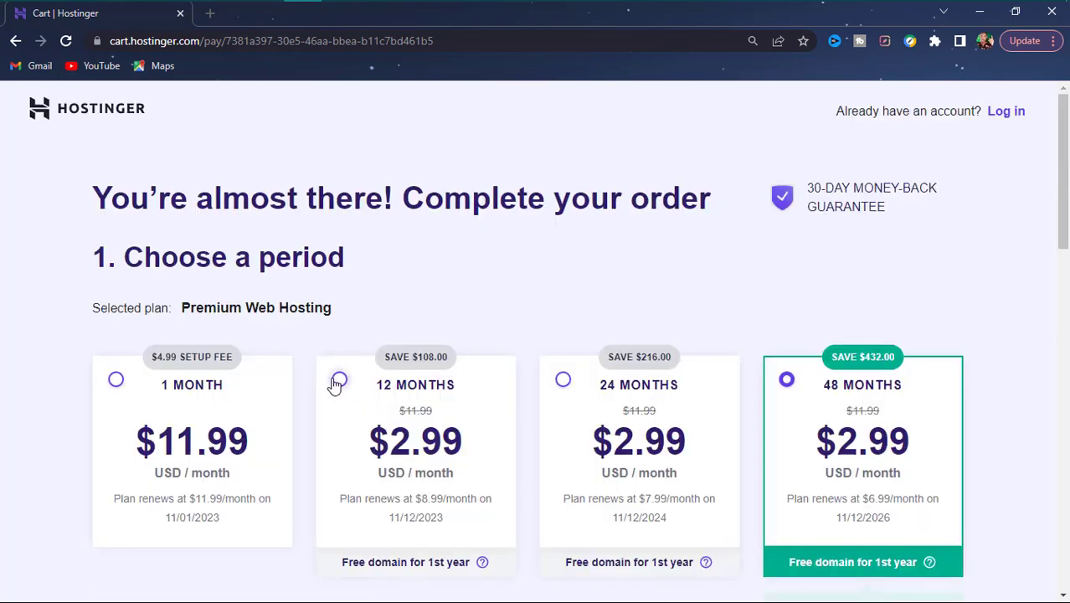
click(340, 381)
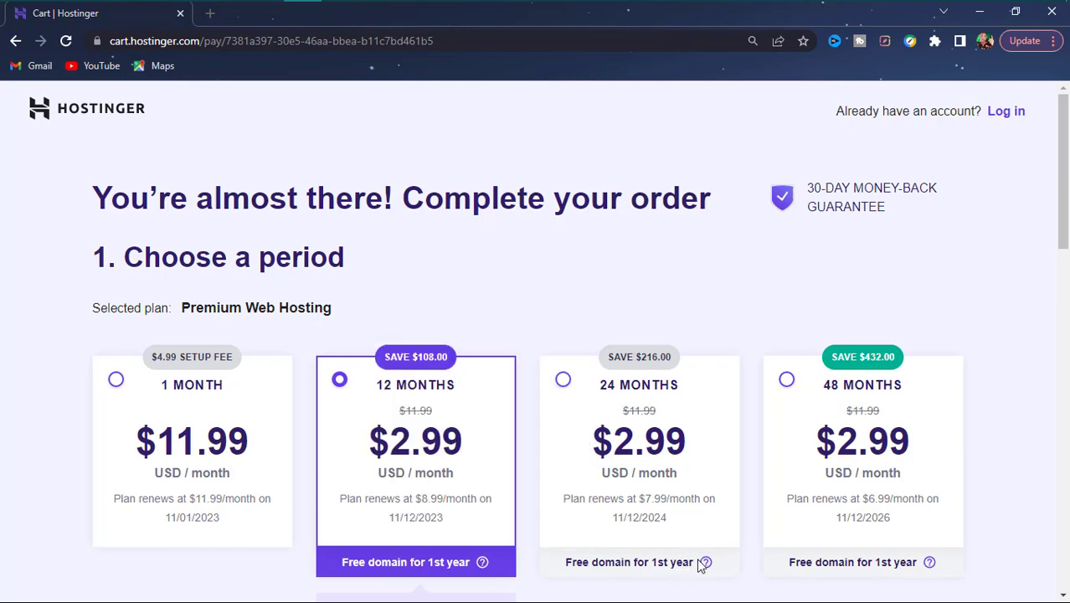
mouse_move(936, 568)
scroll(415, 449, down, 4)
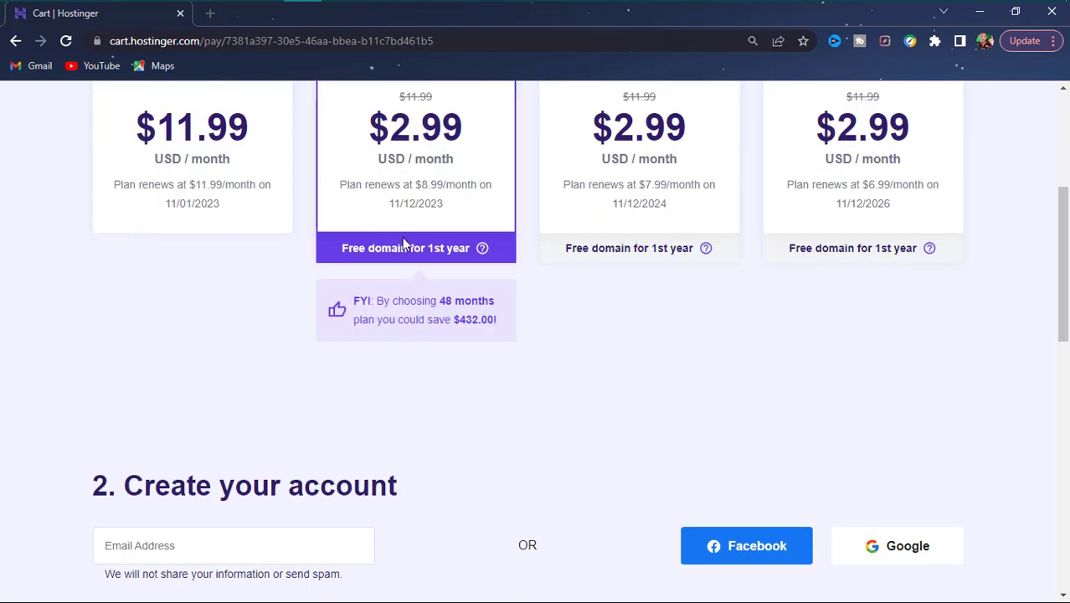
scroll(398, 242, up, 4)
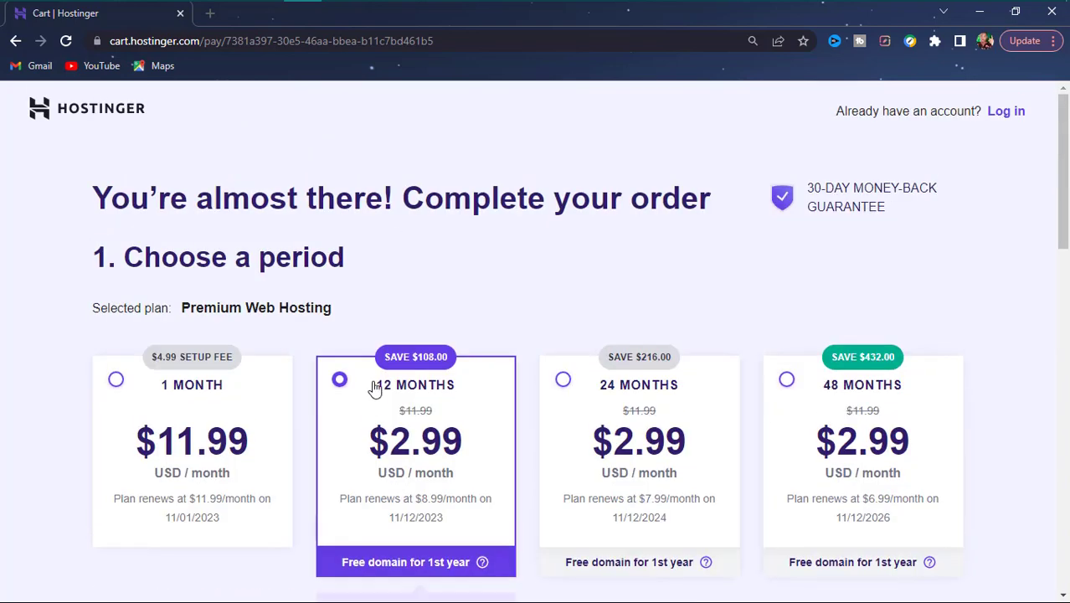
scroll(386, 396, down, 4)
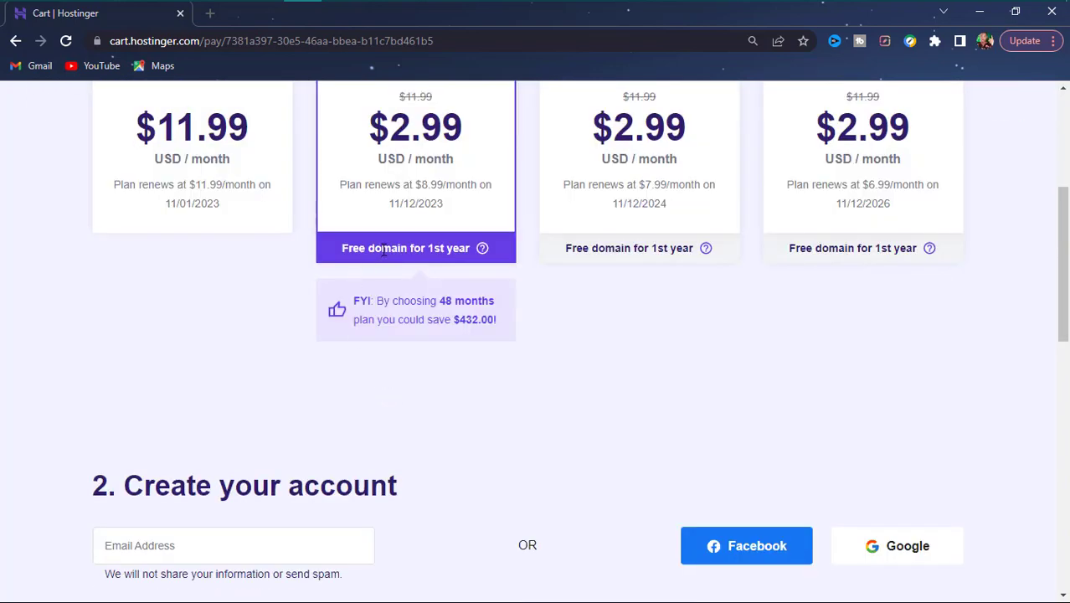
scroll(385, 250, up, 4)
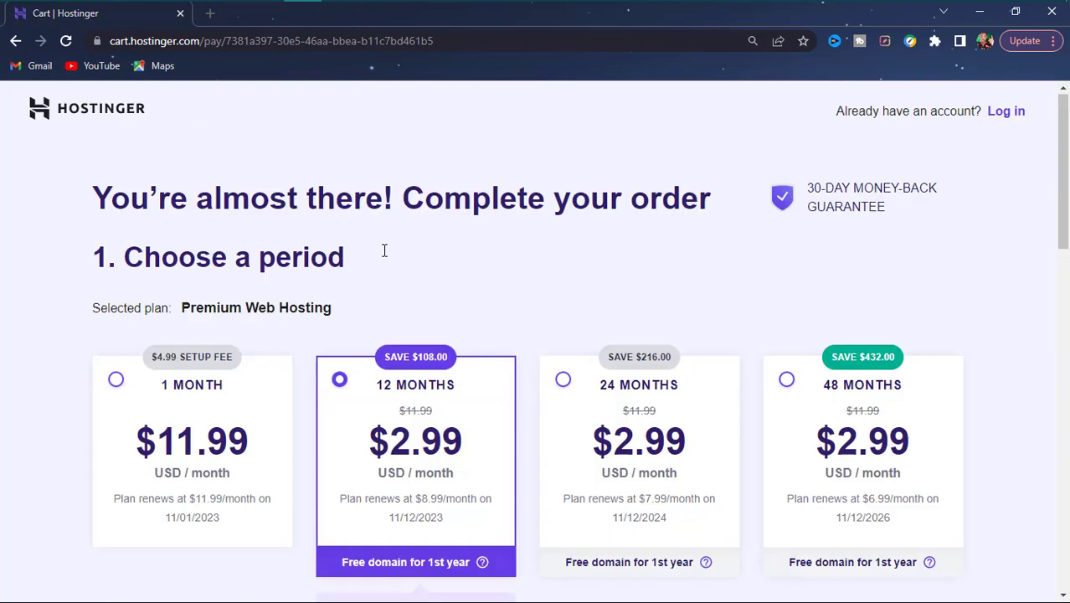
scroll(396, 407, down, 4)
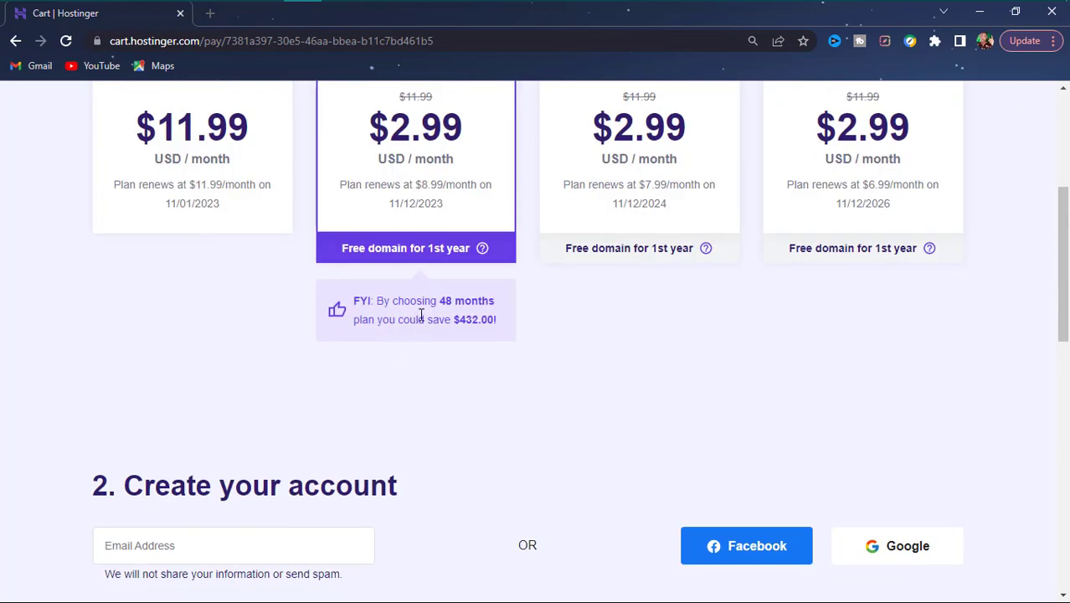
scroll(435, 309, down, 10)
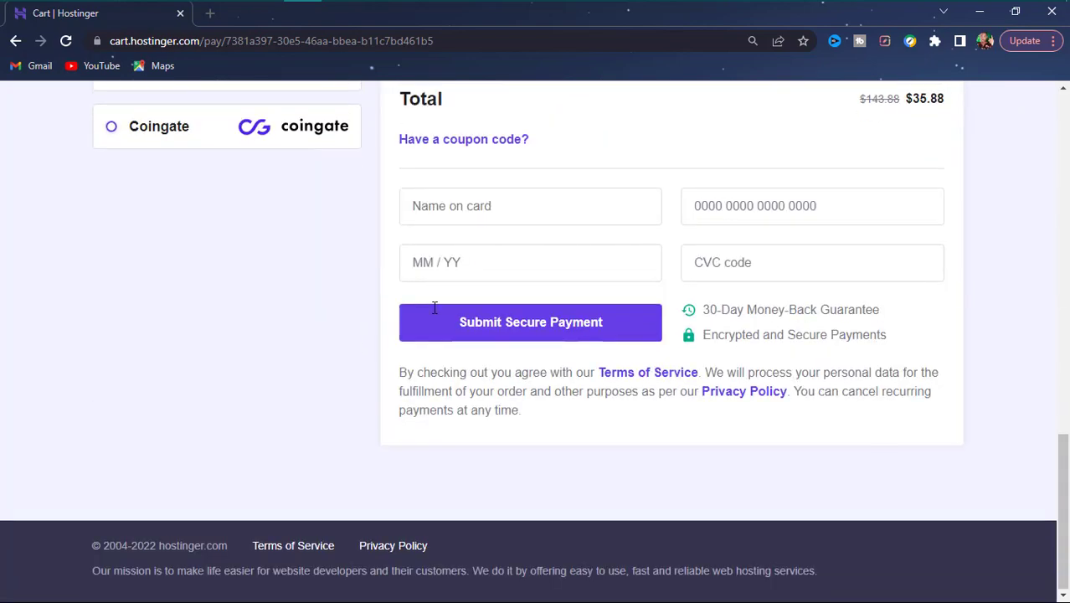
scroll(432, 311, up, 8)
scroll(434, 319, up, 6)
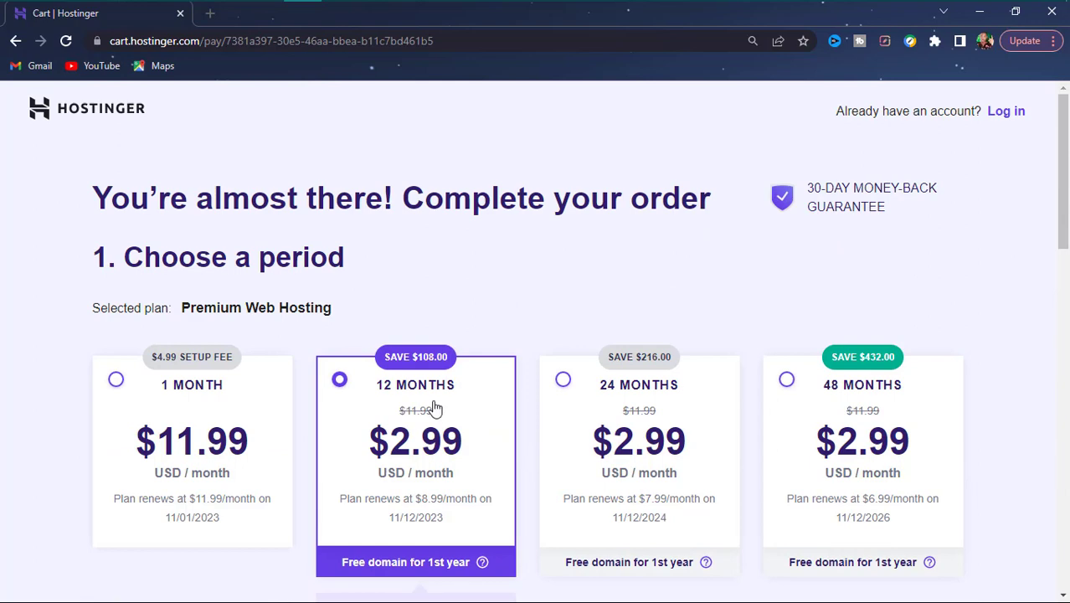
scroll(432, 407, down, 4)
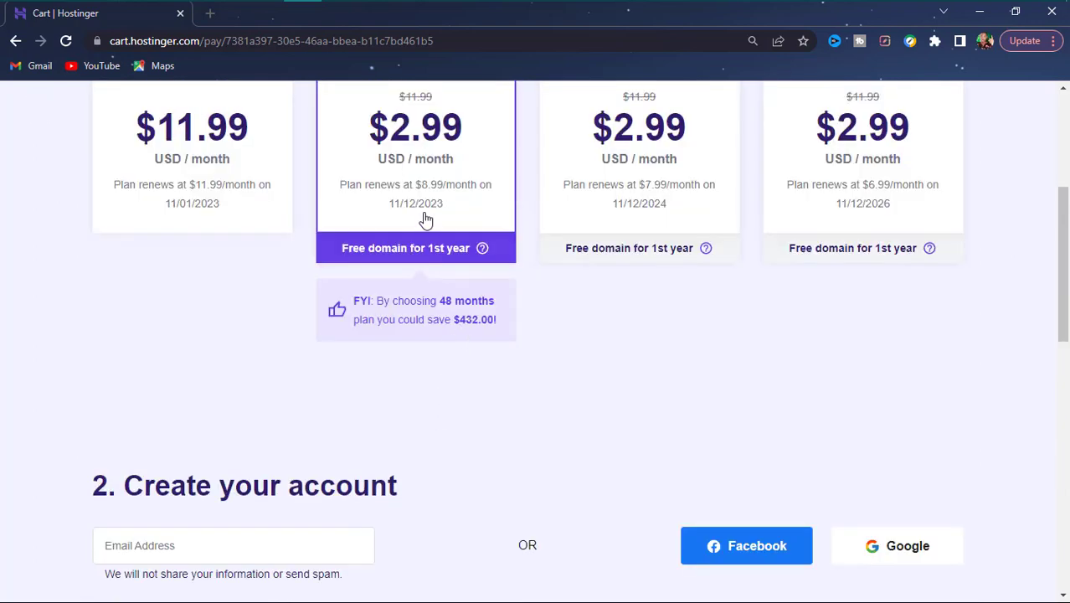
scroll(421, 201, up, 4)
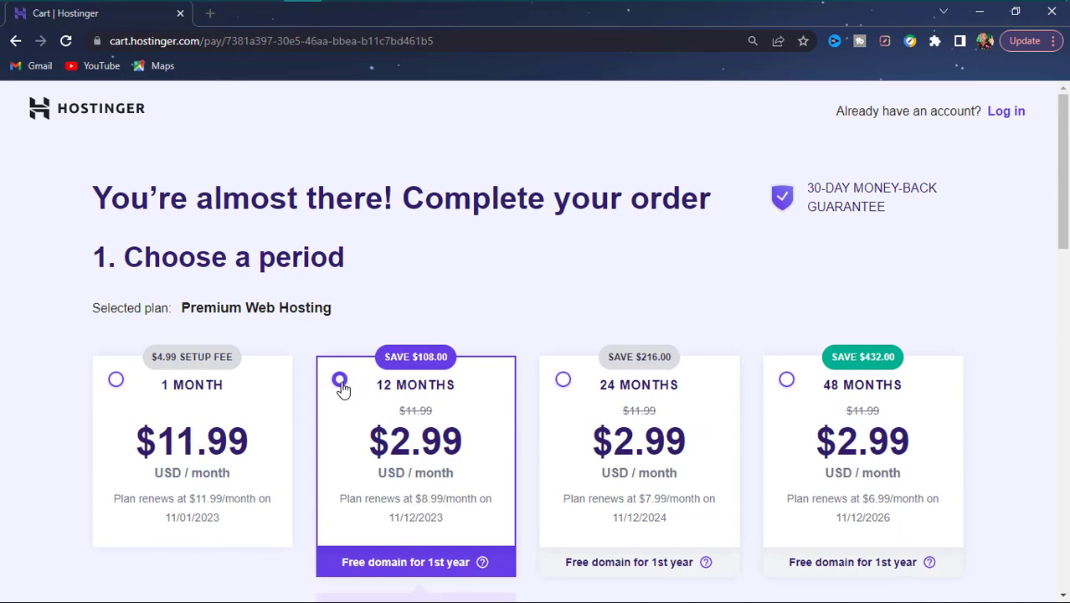
scroll(358, 300, down, 4)
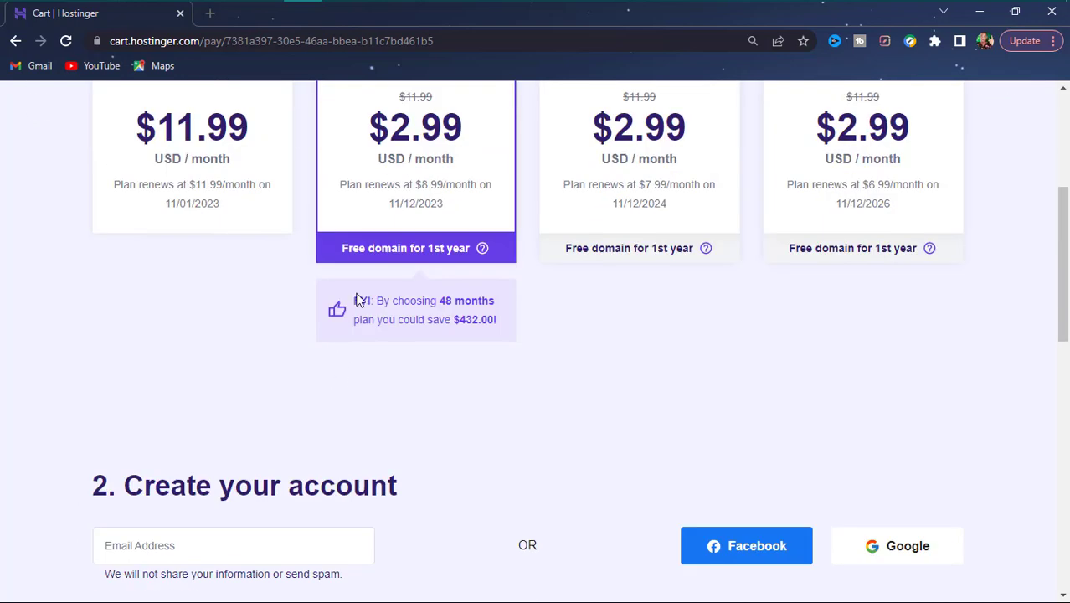
scroll(293, 519, down, 4)
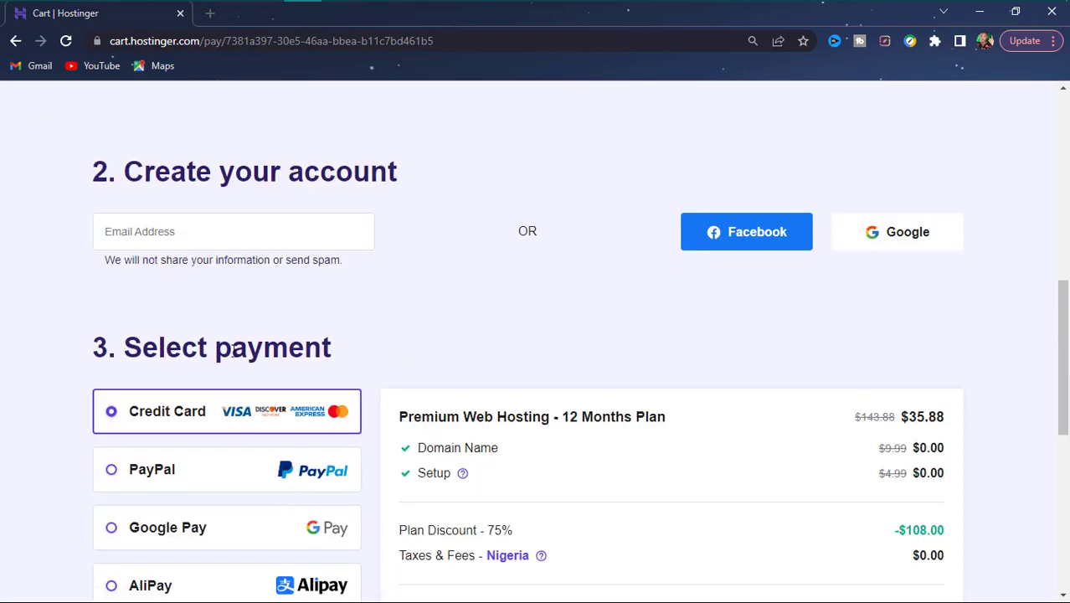
- Enter the account e-mail address under '2. Create your account'
click(244, 244)
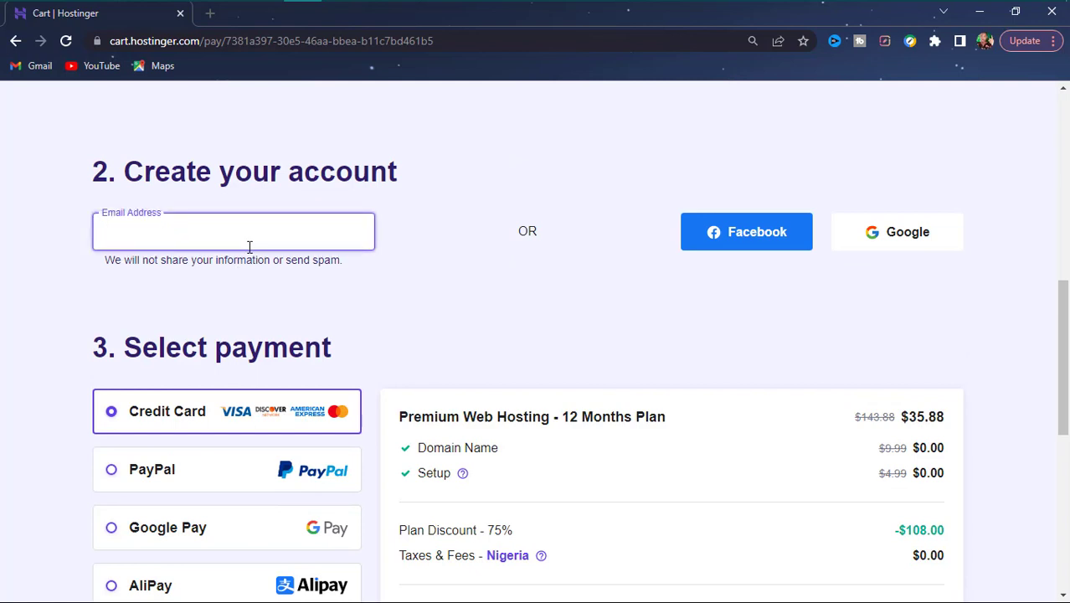
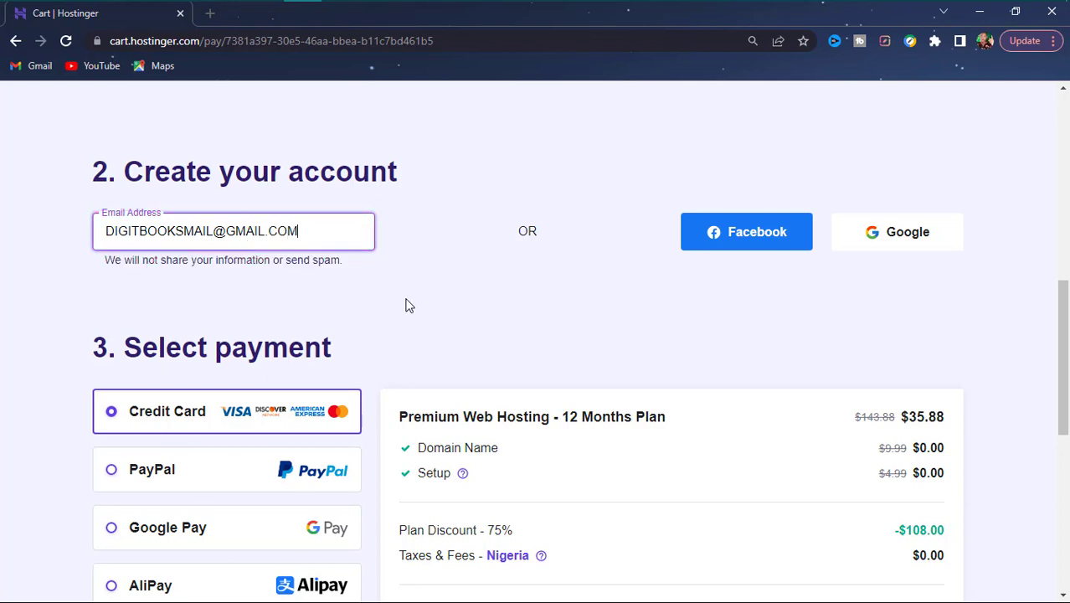
scroll(360, 377, down, 3)
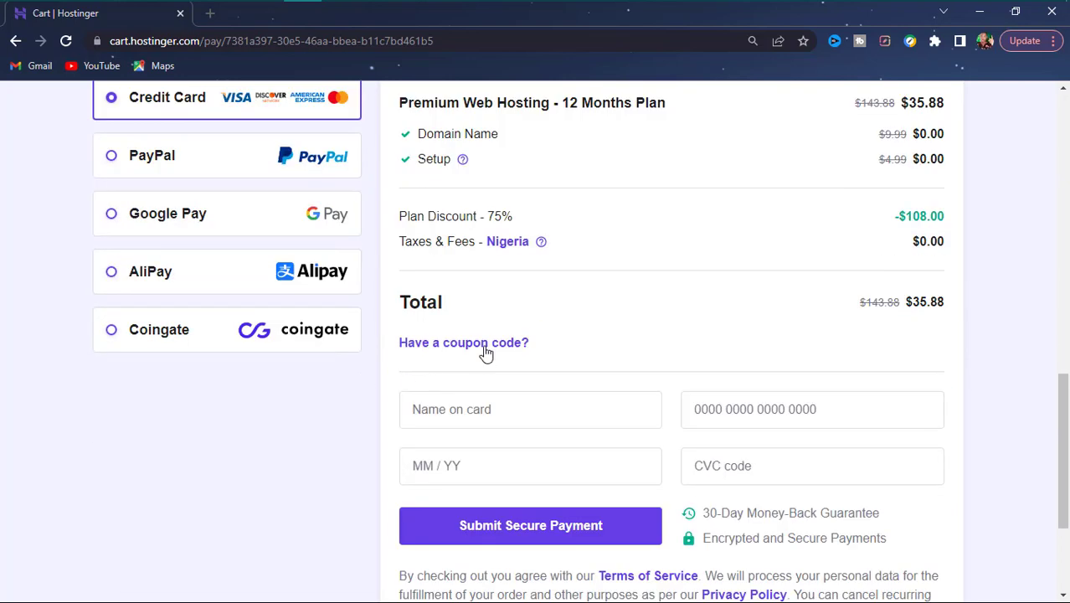
scroll(486, 353, up, 3)
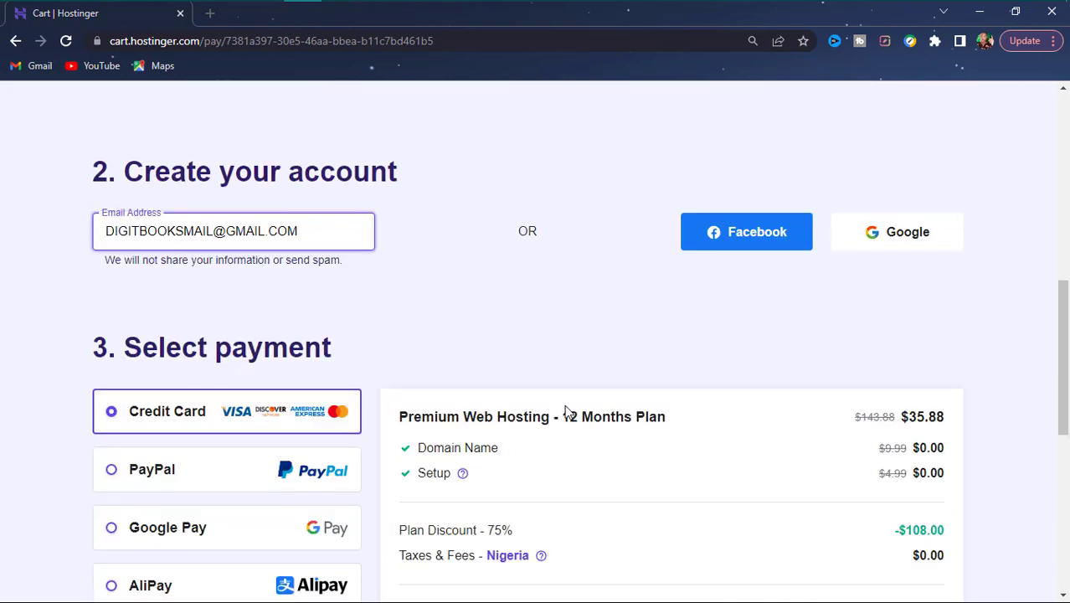
scroll(566, 411, down, 3)
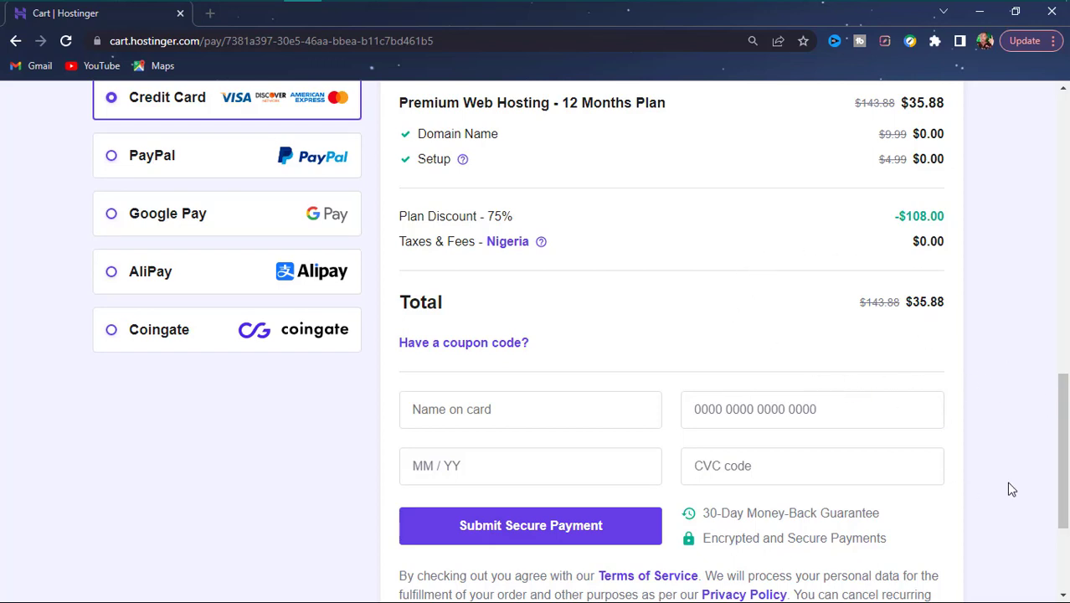
- Change the Taxes & Fees country from Nigeria to United States
drag(1060, 462, 1064, 419)
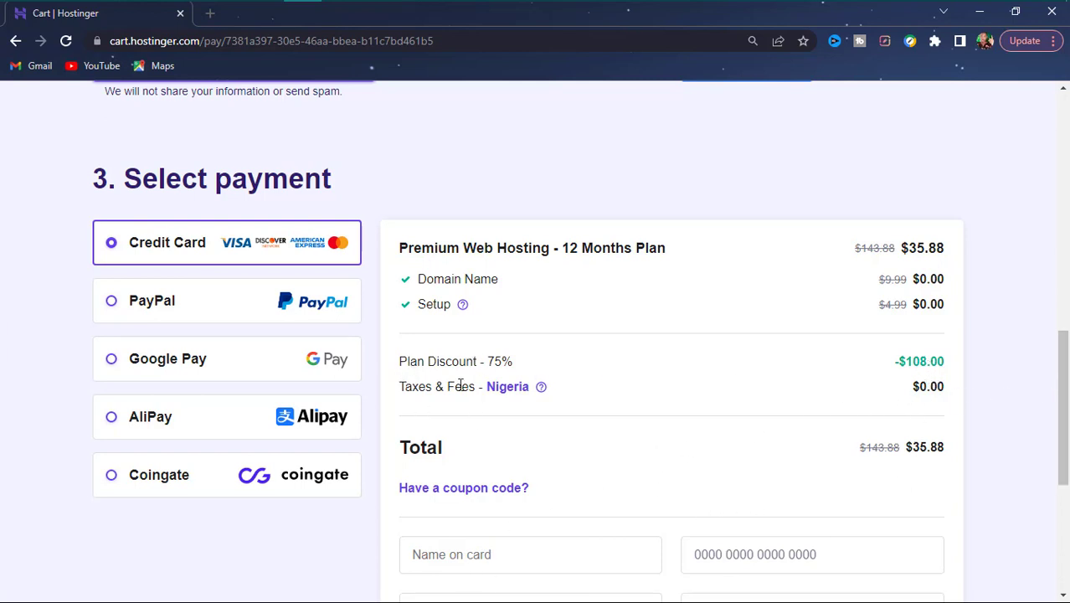
click(497, 390)
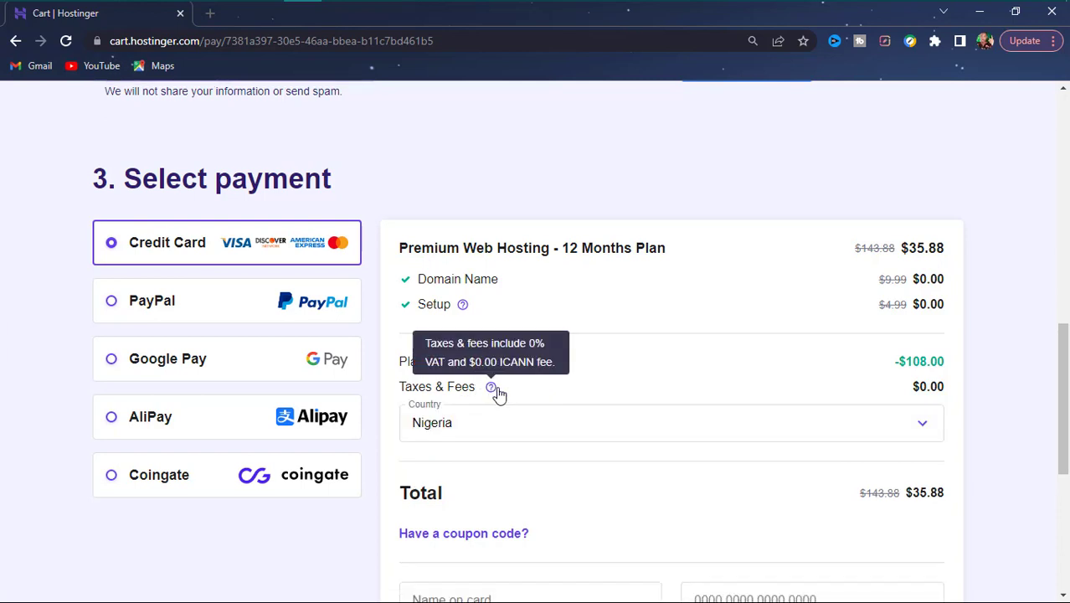
click(493, 441)
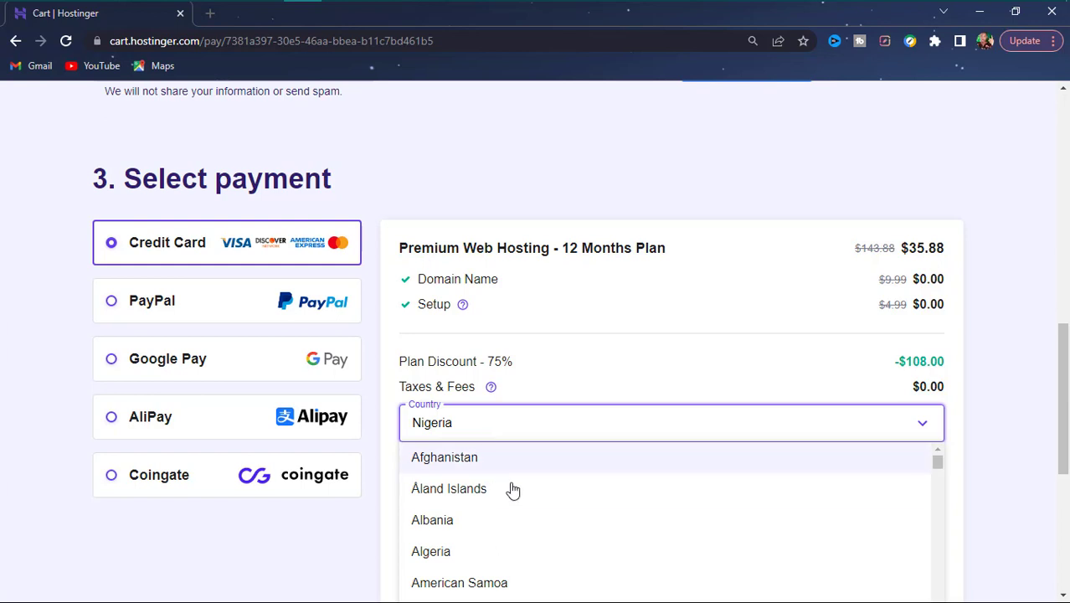
scroll(925, 444, down, 4)
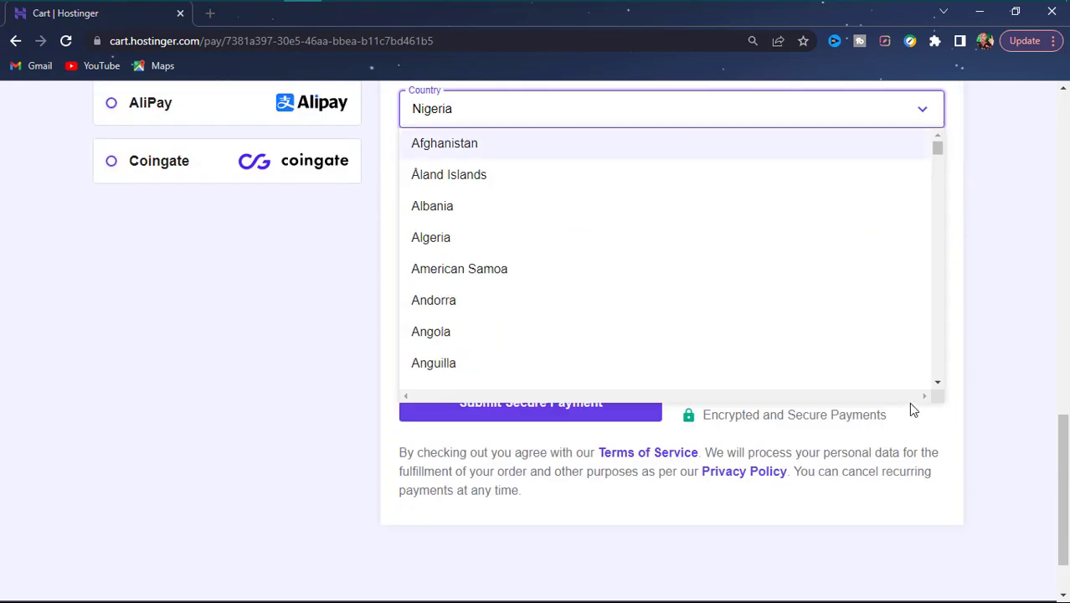
drag(938, 152, 904, 366)
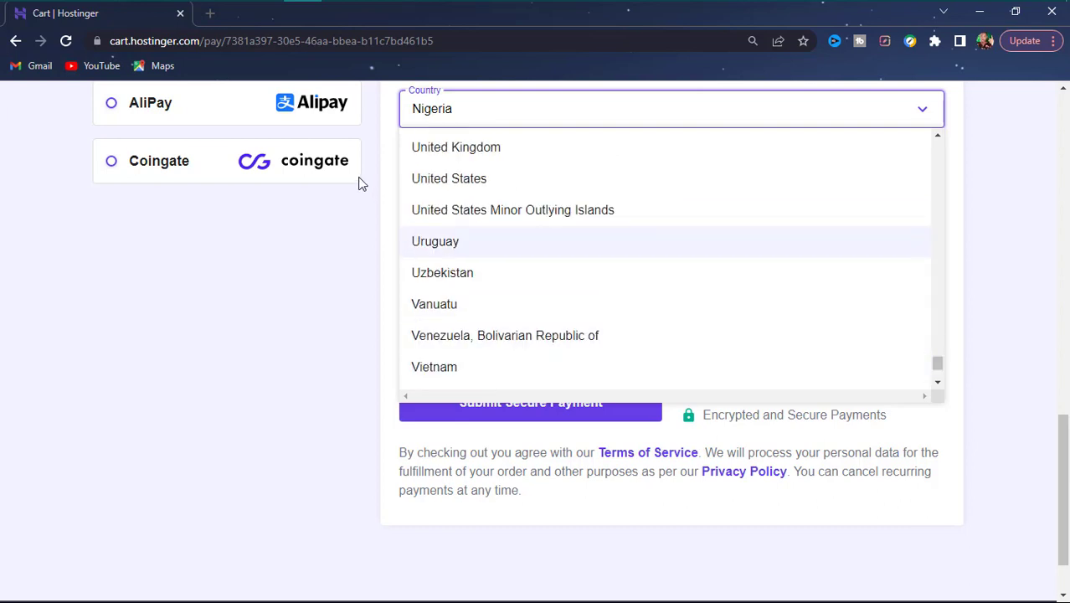
click(437, 187)
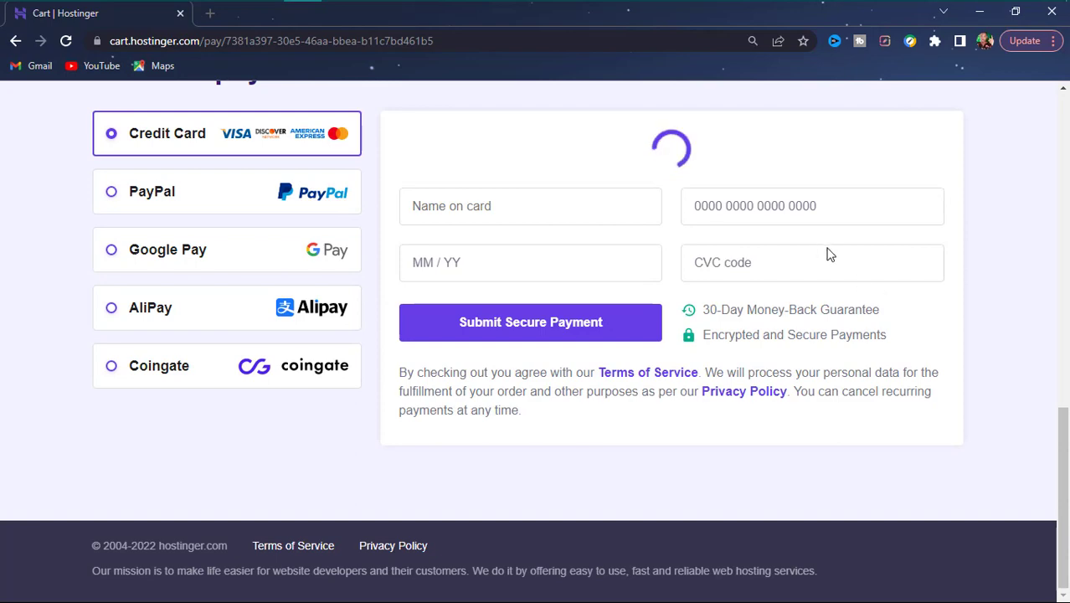
scroll(829, 259, up, 5)
scroll(787, 388, down, 5)
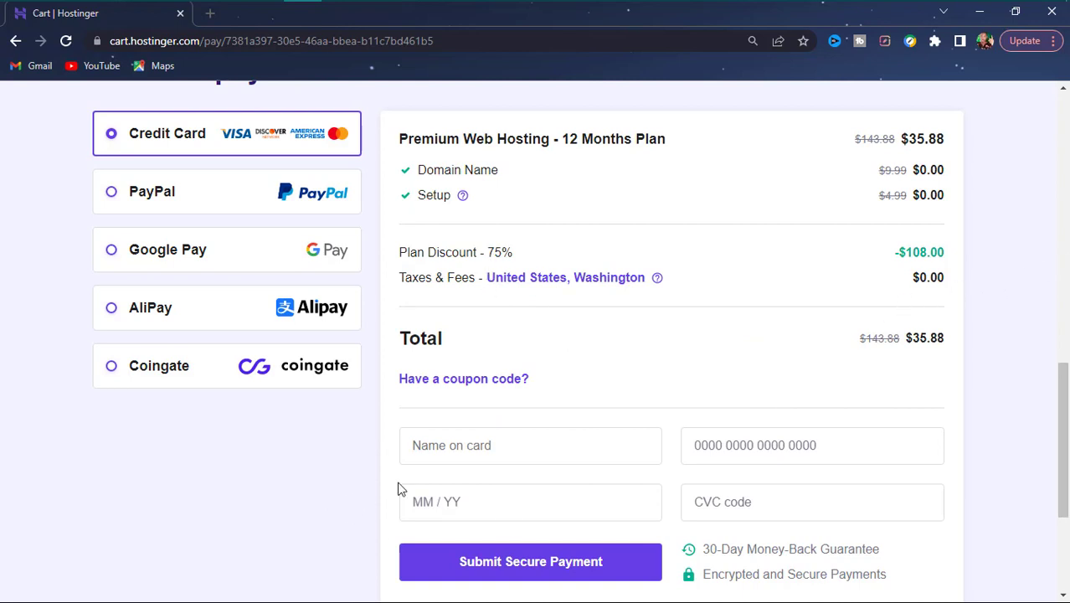
- Enter the cardholder's name in the Name on card field of the payment form
scroll(699, 502, down, 3)
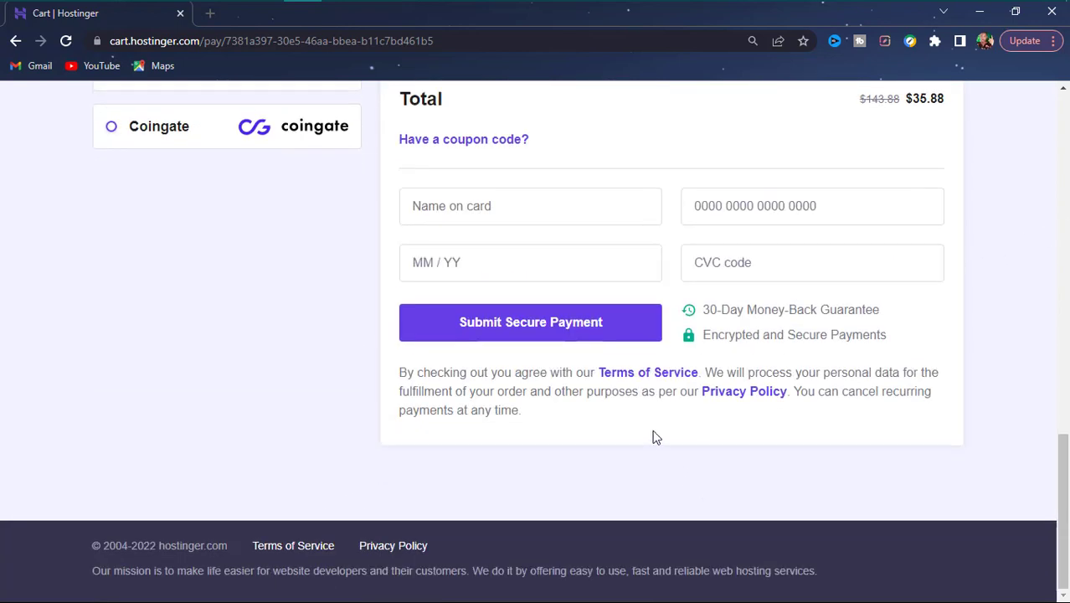
click(564, 215)
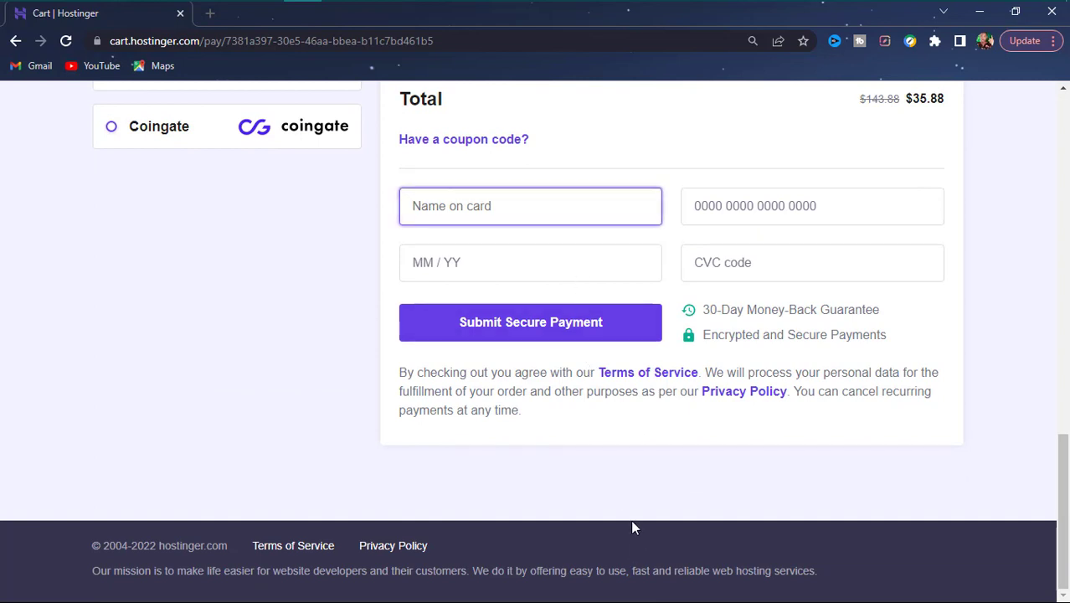
text(YS)
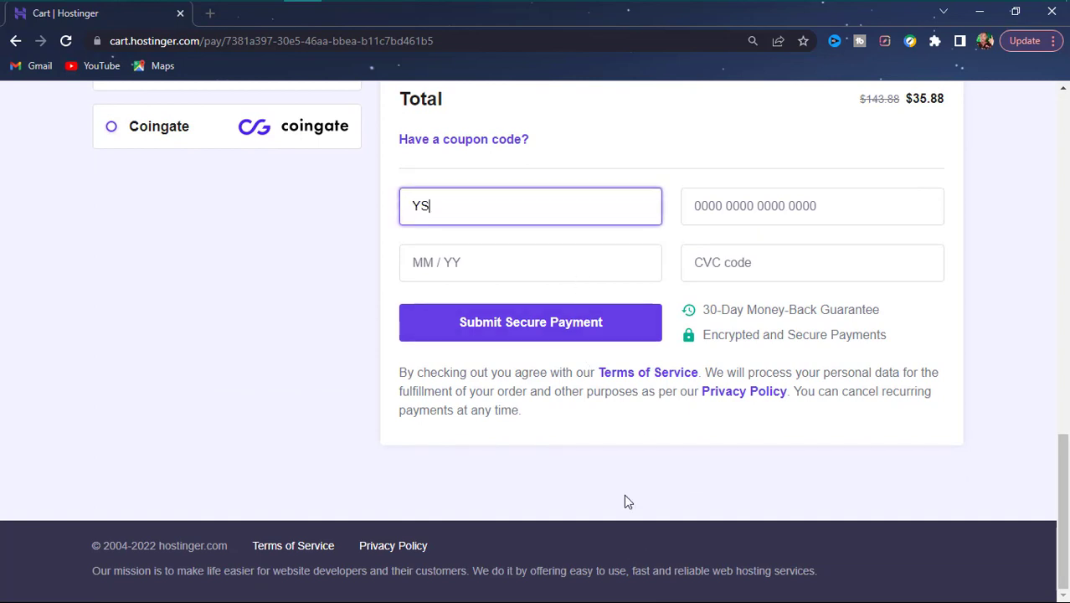
text(SIF)
scroll(277, 358, up, 7)
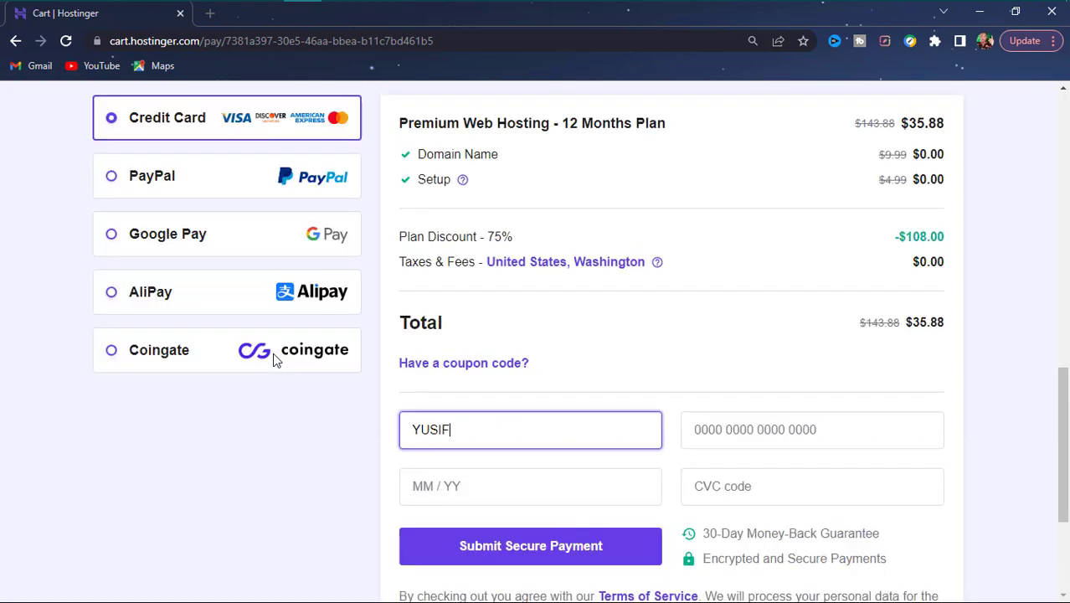
scroll(216, 453, down, 4)
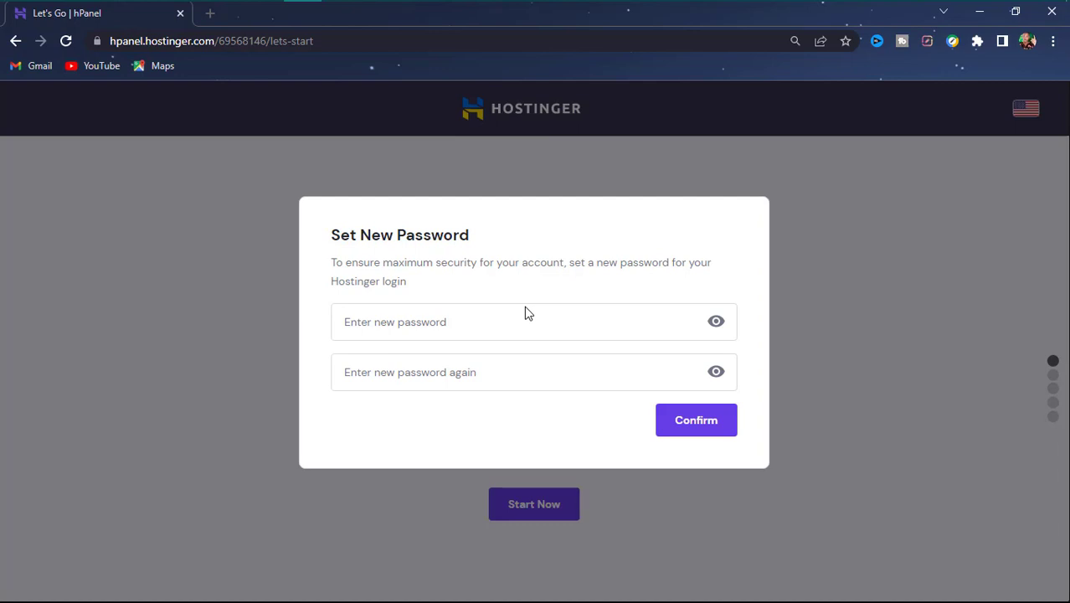
- Type the new account password, correcting a mistyped character, and confirm it
click(528, 315)
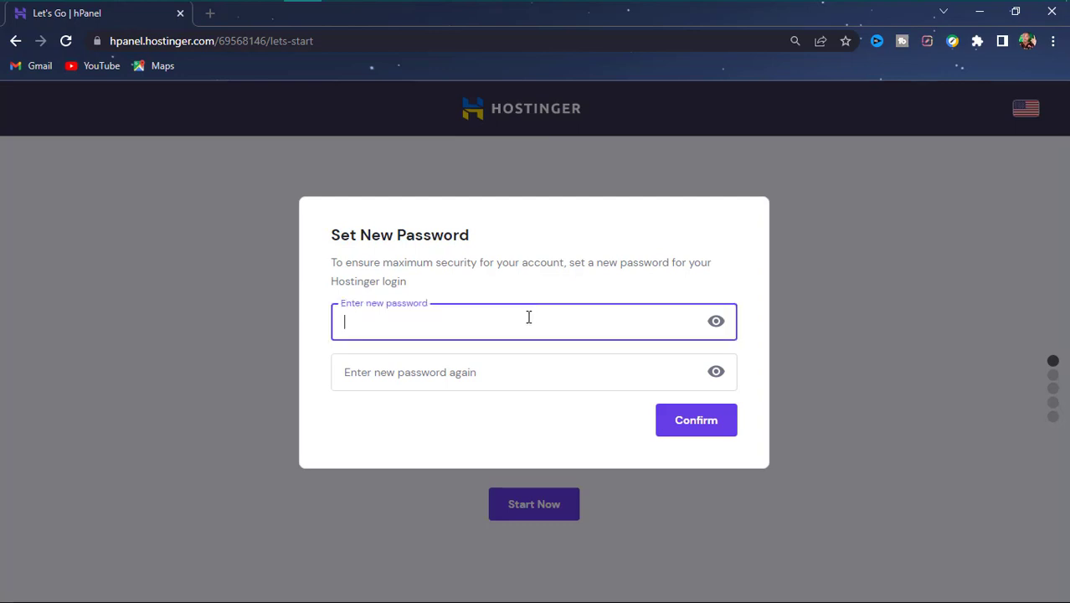
text(1)
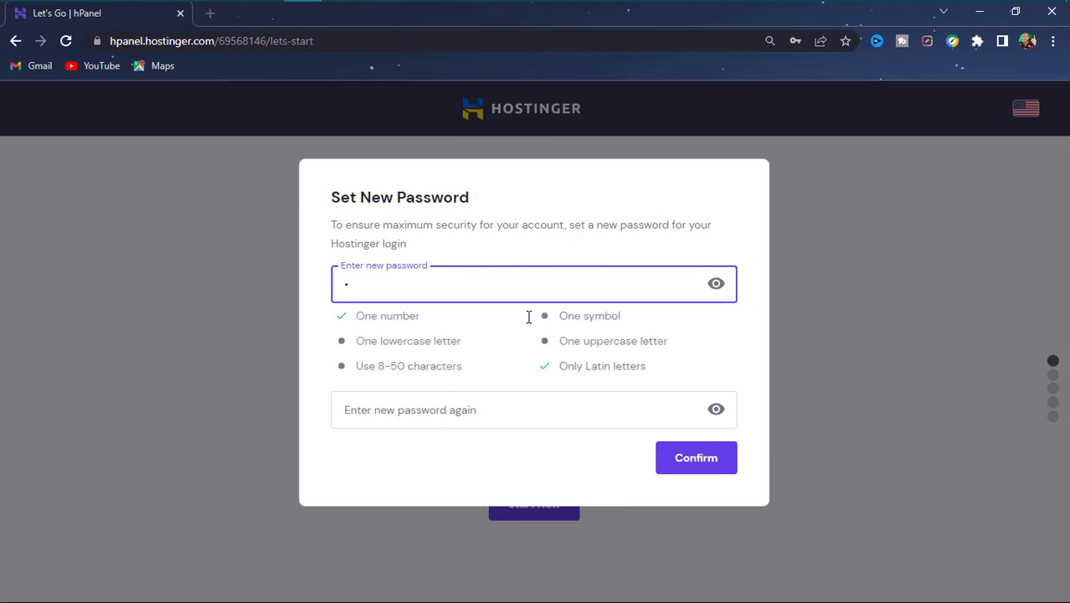
key(BackSpace)
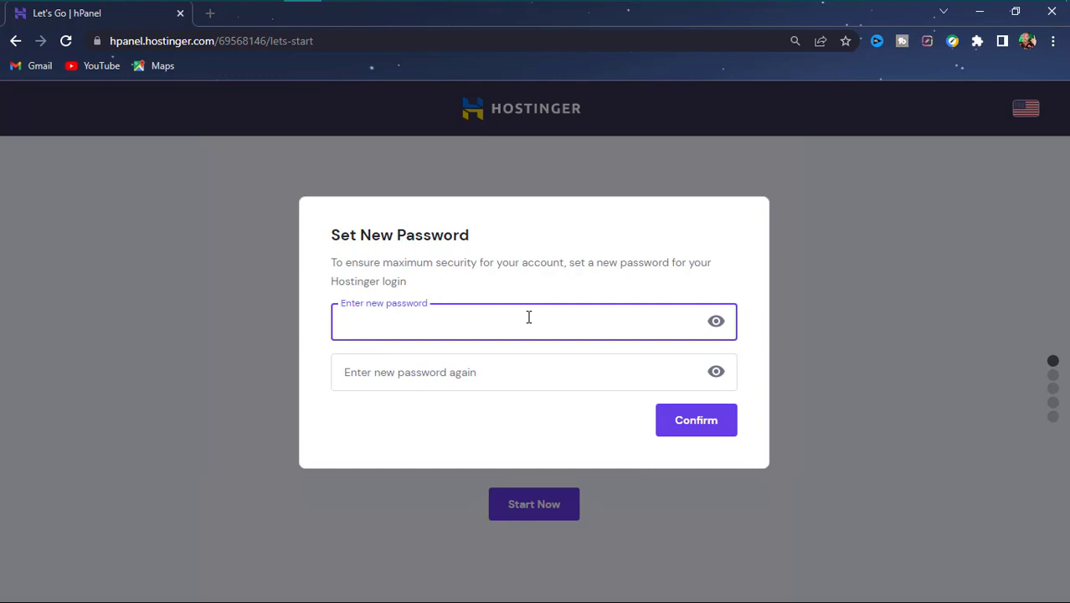
text(H)
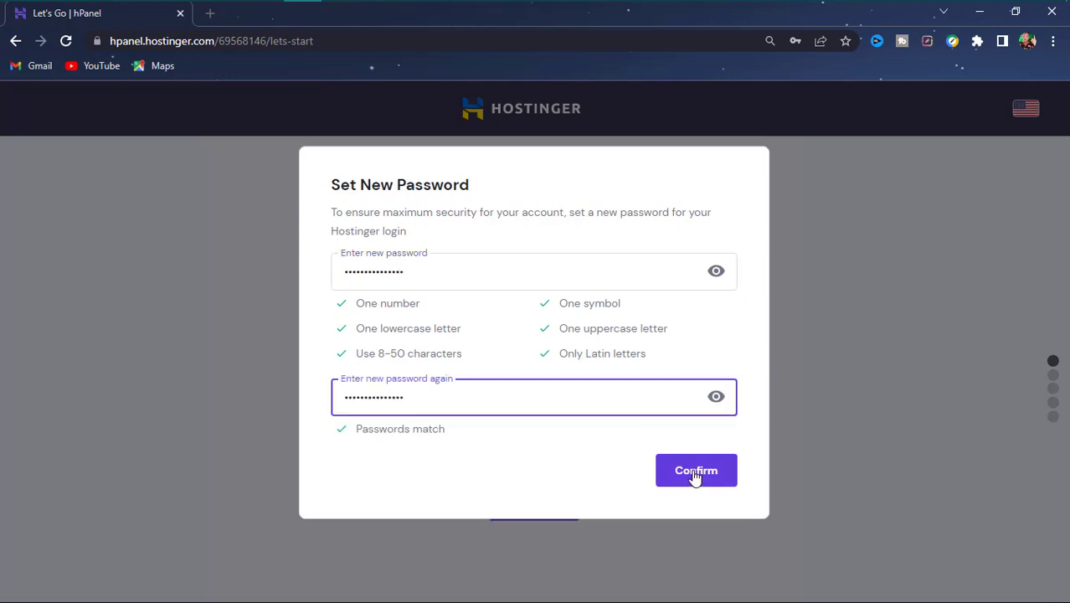
click(696, 473)
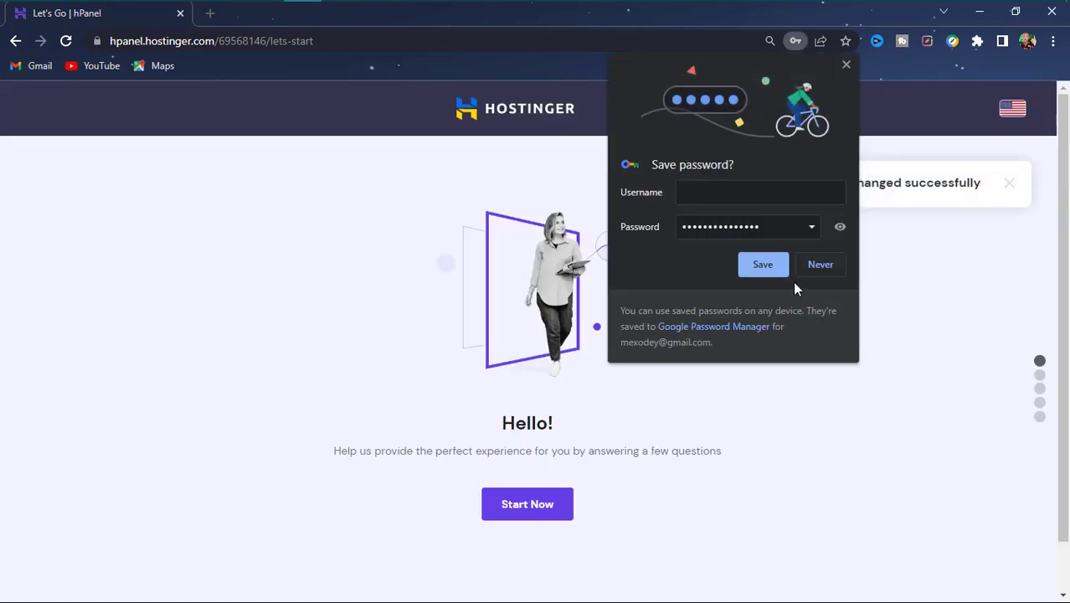
- Save the new password in Chrome and start the Hello! onboarding questions
click(768, 267)
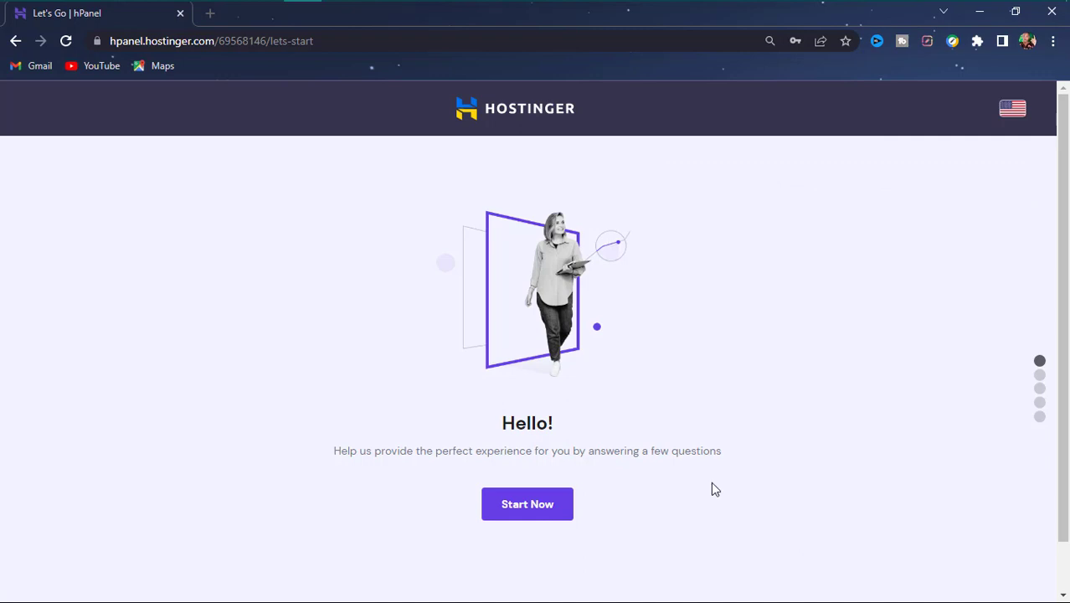
scroll(516, 431, down, 1)
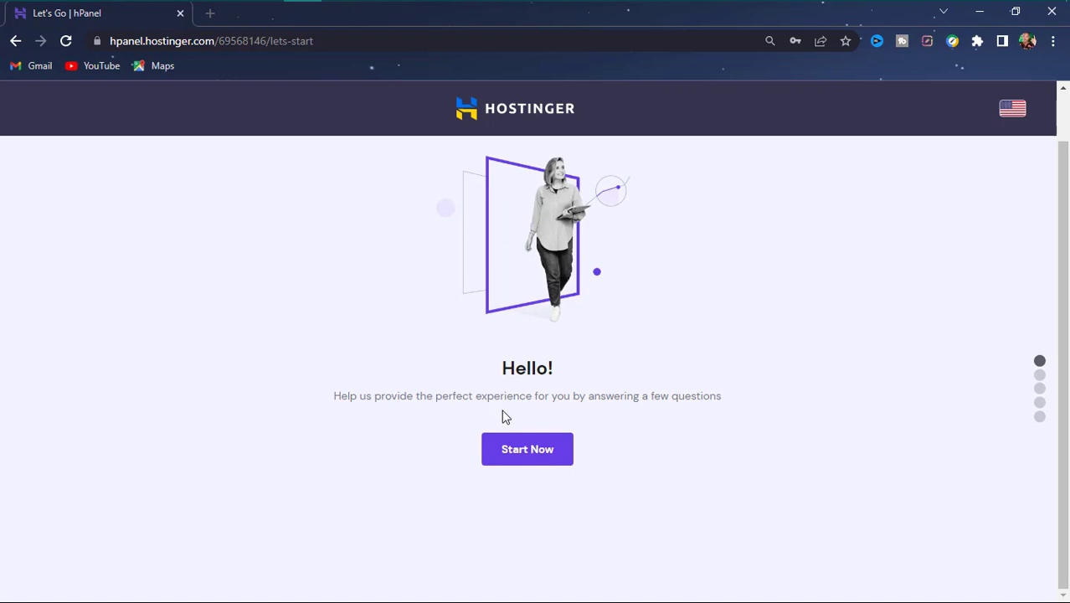
click(527, 453)
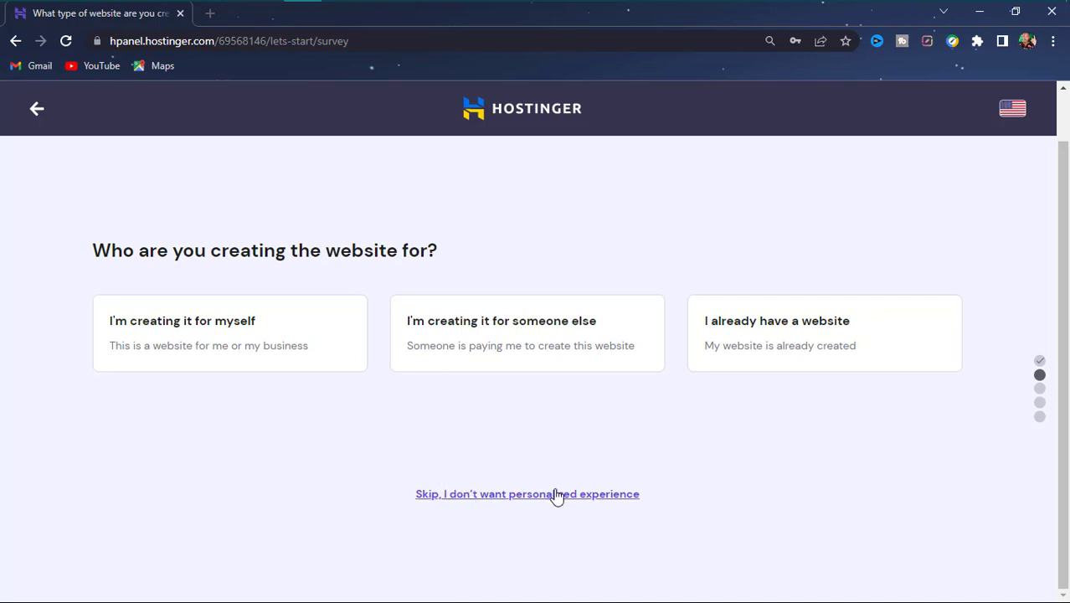
- Answer the survey: for myself, building it myself, Online store, and no building help
click(164, 339)
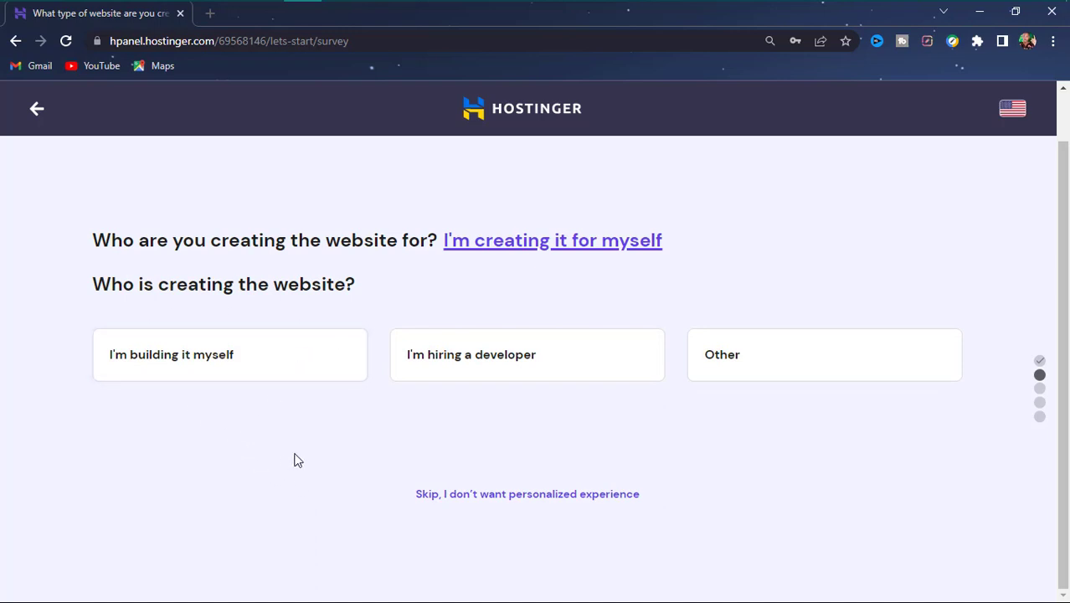
click(141, 370)
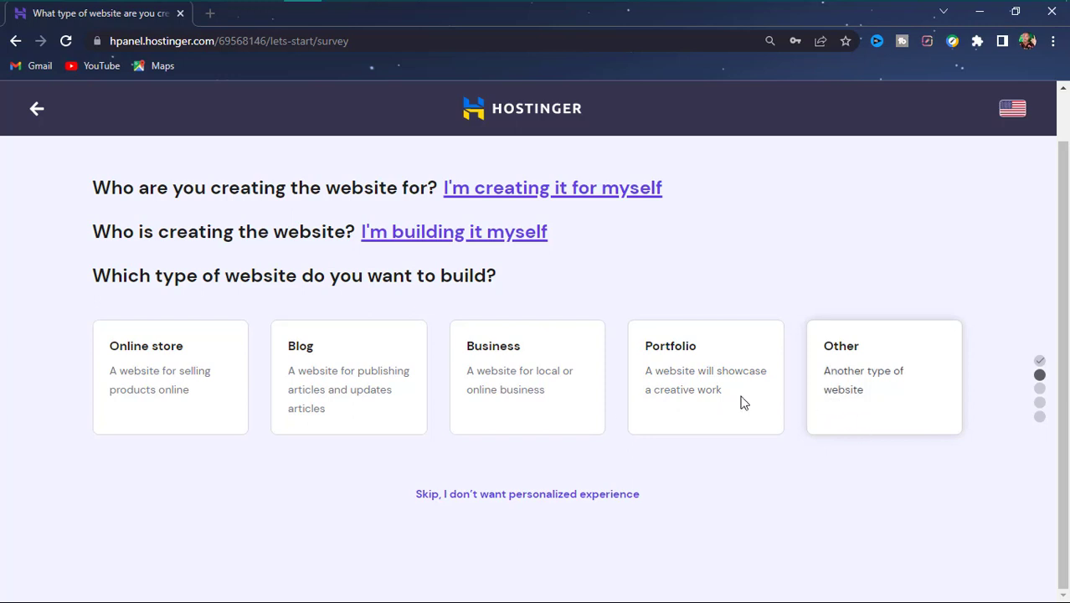
click(130, 396)
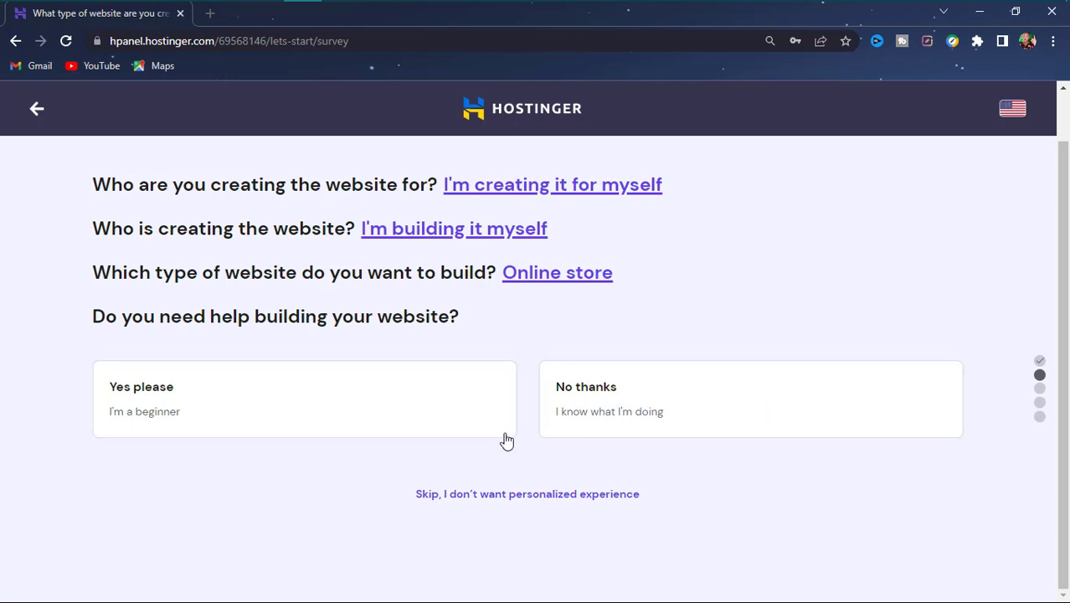
click(563, 409)
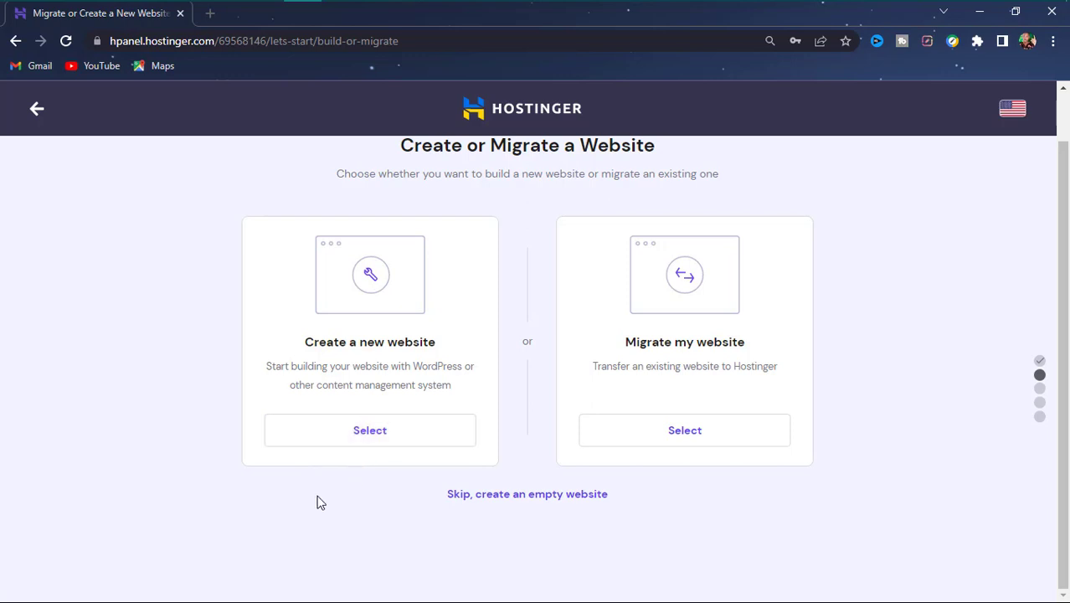
- Choose Create a new website, then select WordPress as the platform
click(341, 446)
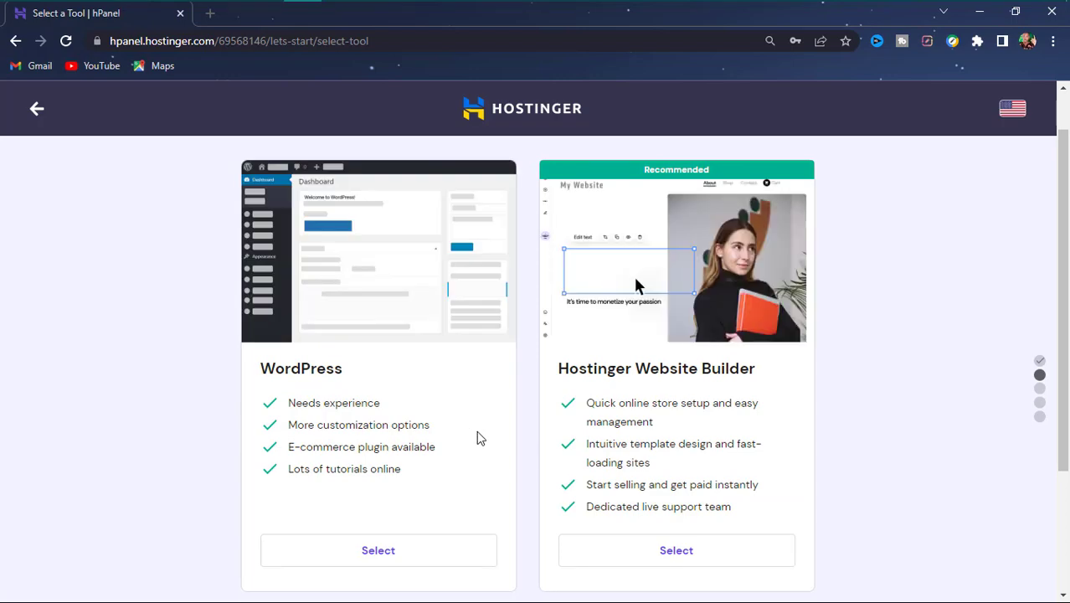
scroll(421, 391, down, 2)
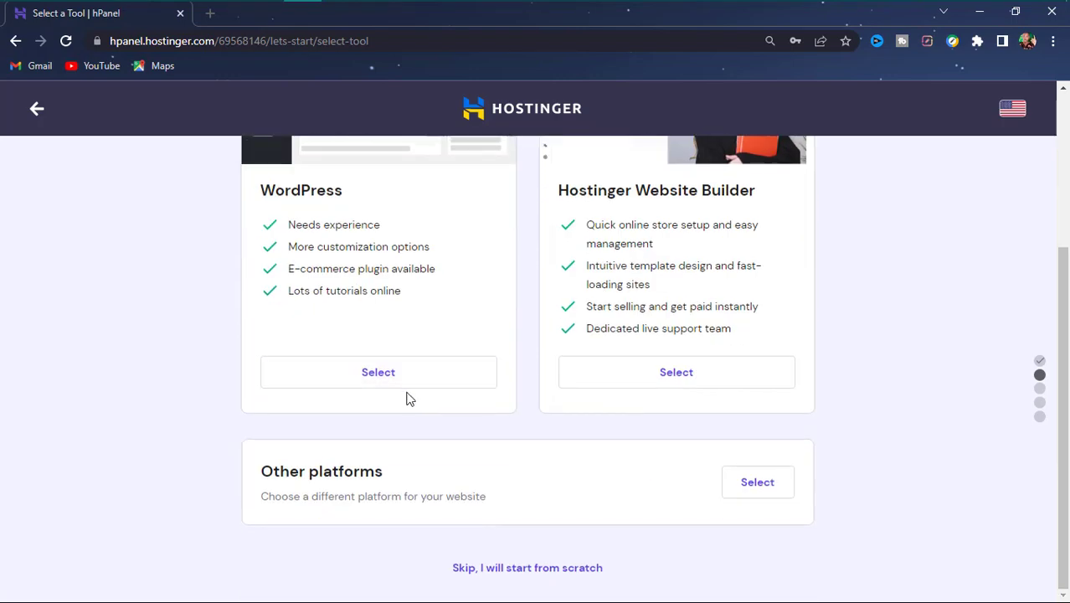
scroll(408, 392, up, 3)
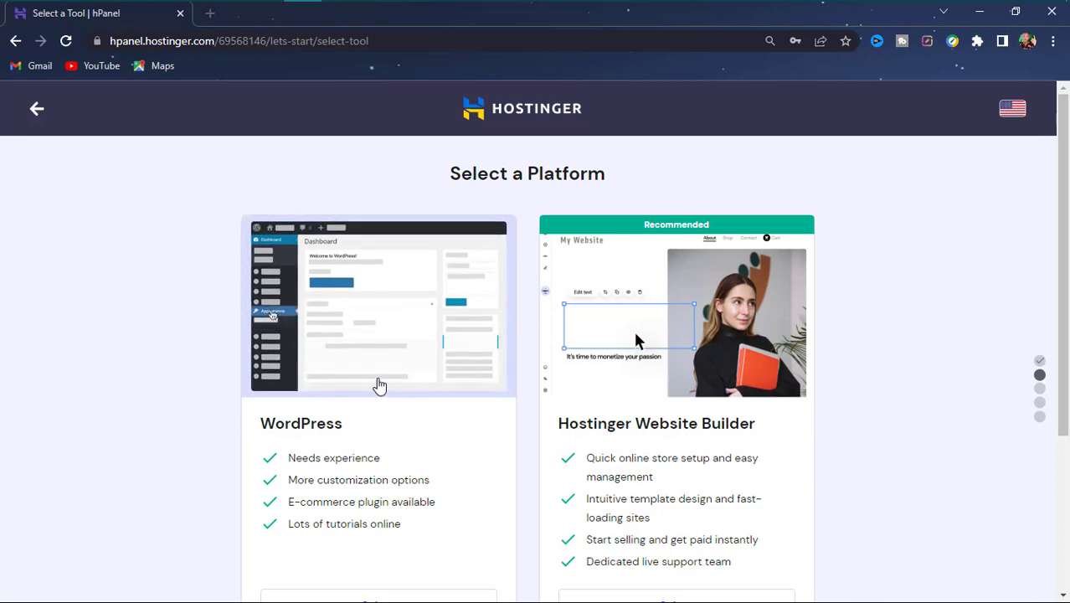
scroll(455, 445, down, 3)
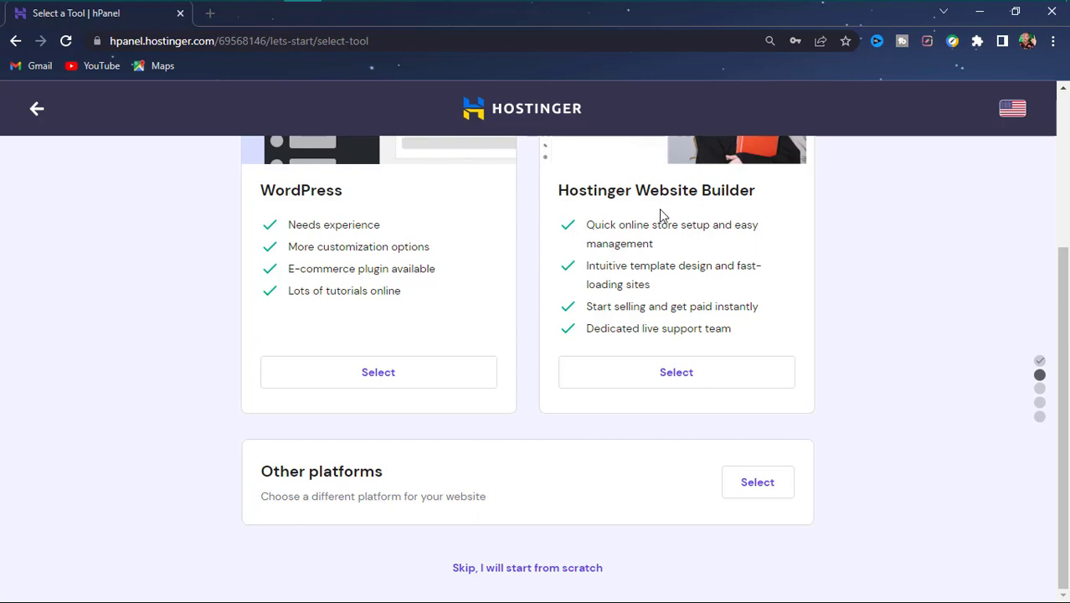
scroll(649, 277, up, 3)
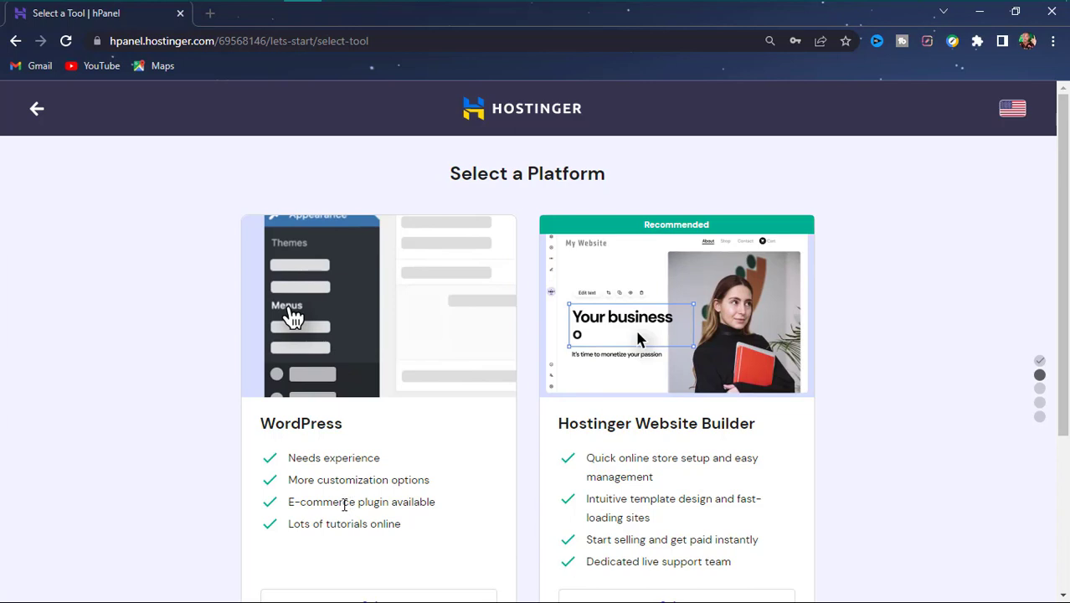
scroll(343, 504, down, 3)
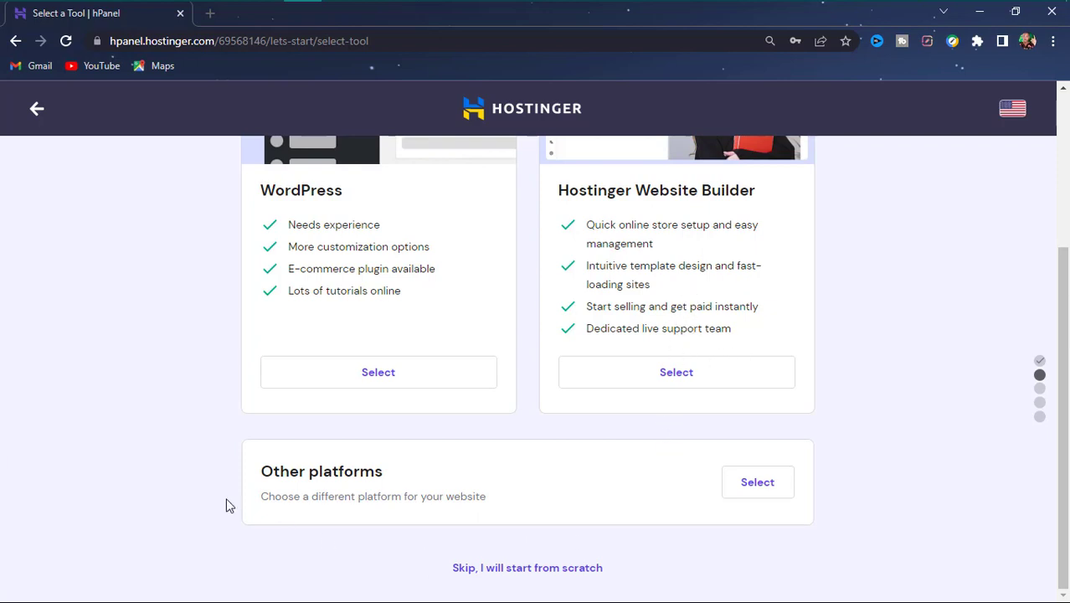
click(360, 381)
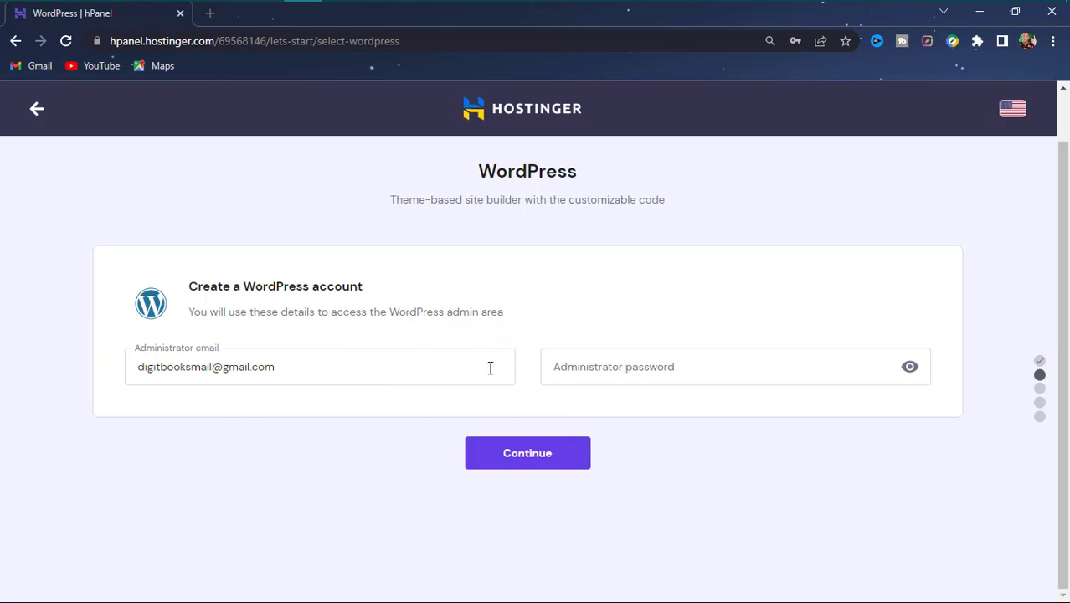
- Fill the WordPress administrator password from Chrome's saved suggestion and continue
click(672, 364)
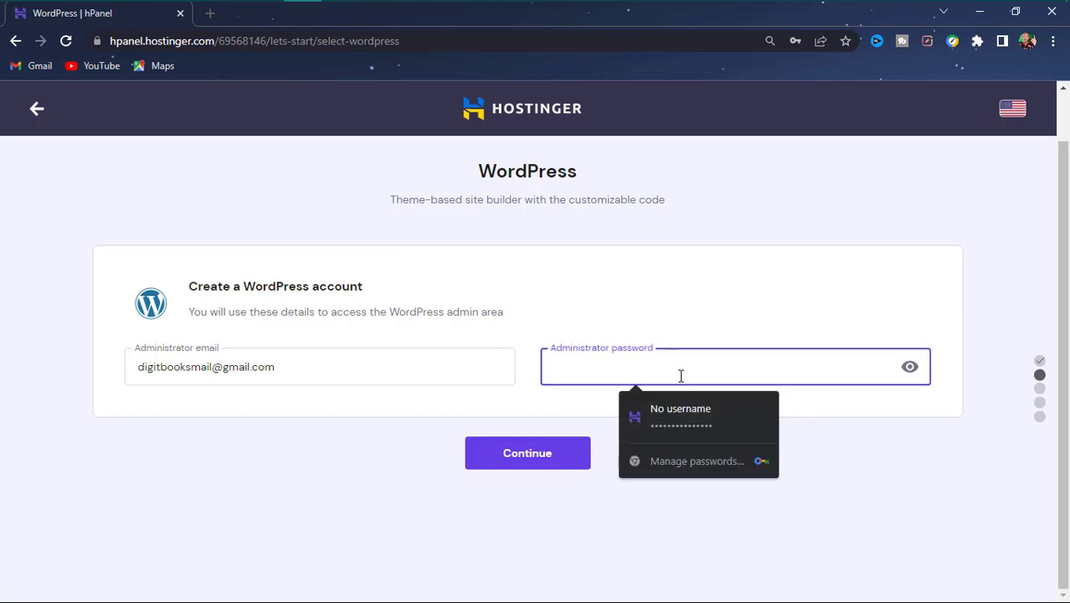
click(698, 417)
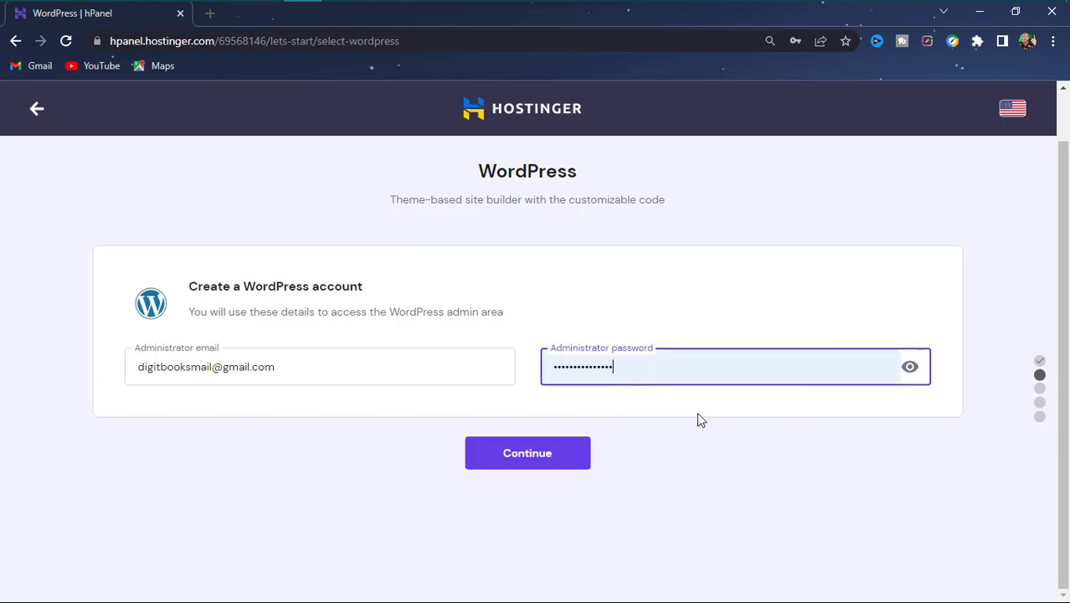
click(549, 459)
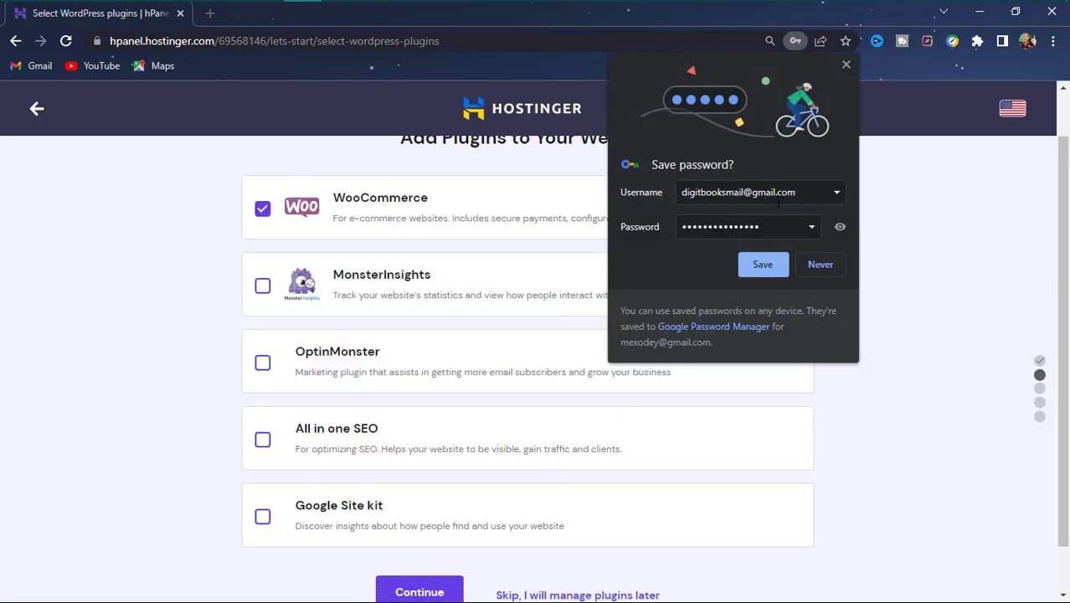
- Save the admin password in the browser and skip plugins, keeping only WooCommerce selected
click(775, 266)
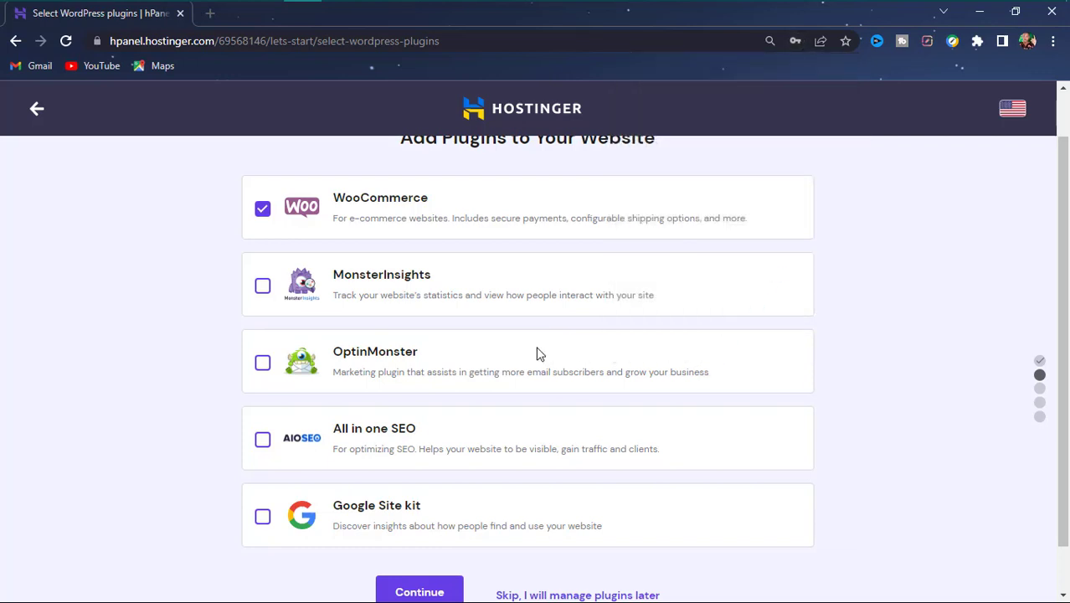
scroll(450, 303, up, 1)
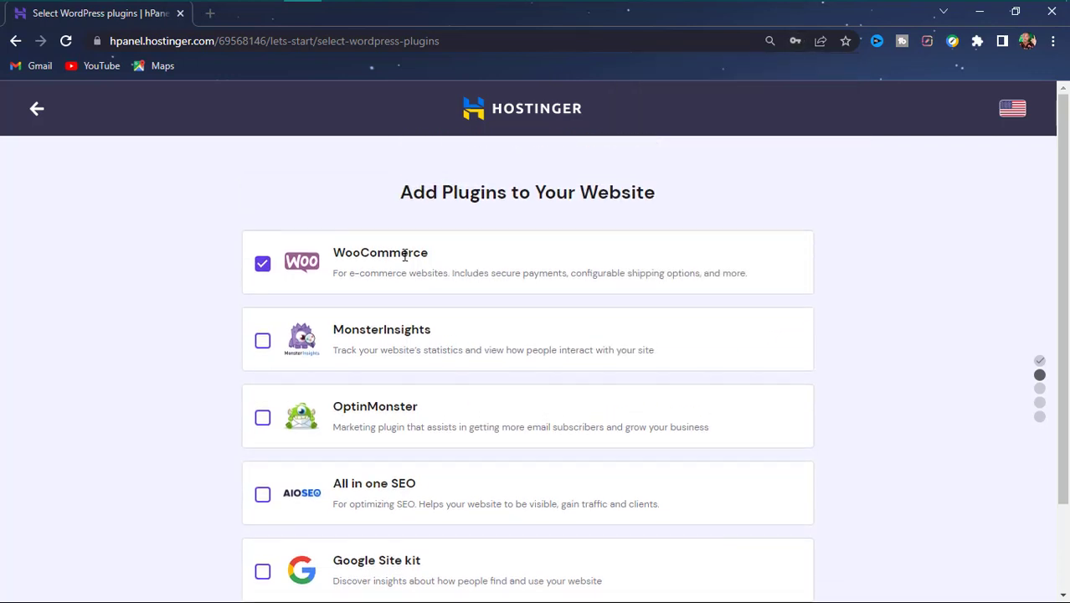
scroll(397, 242, down, 2)
scroll(396, 237, up, 2)
scroll(377, 387, down, 2)
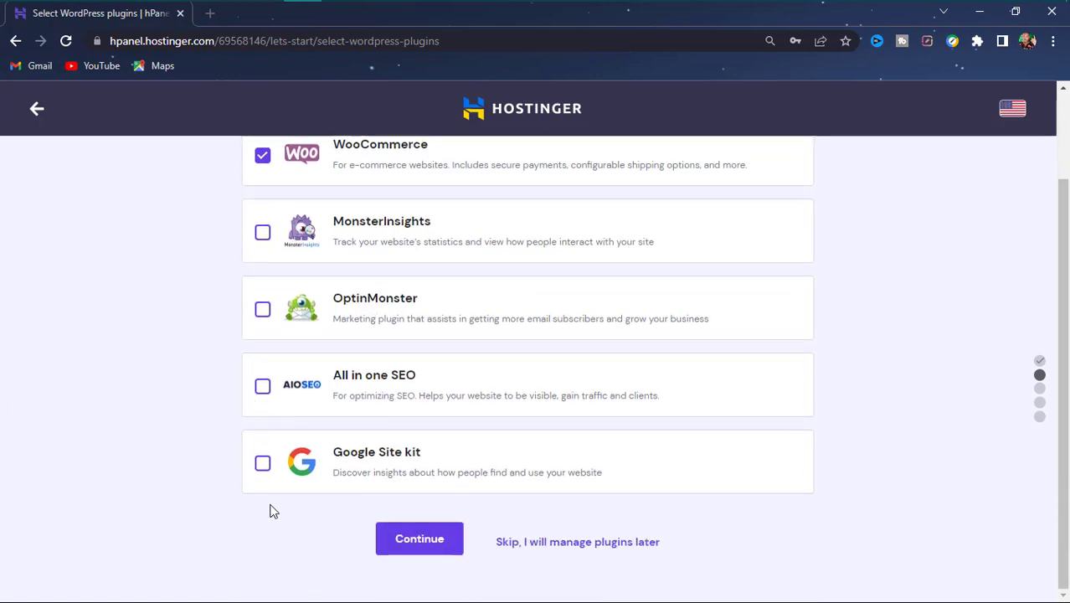
scroll(201, 316, up, 2)
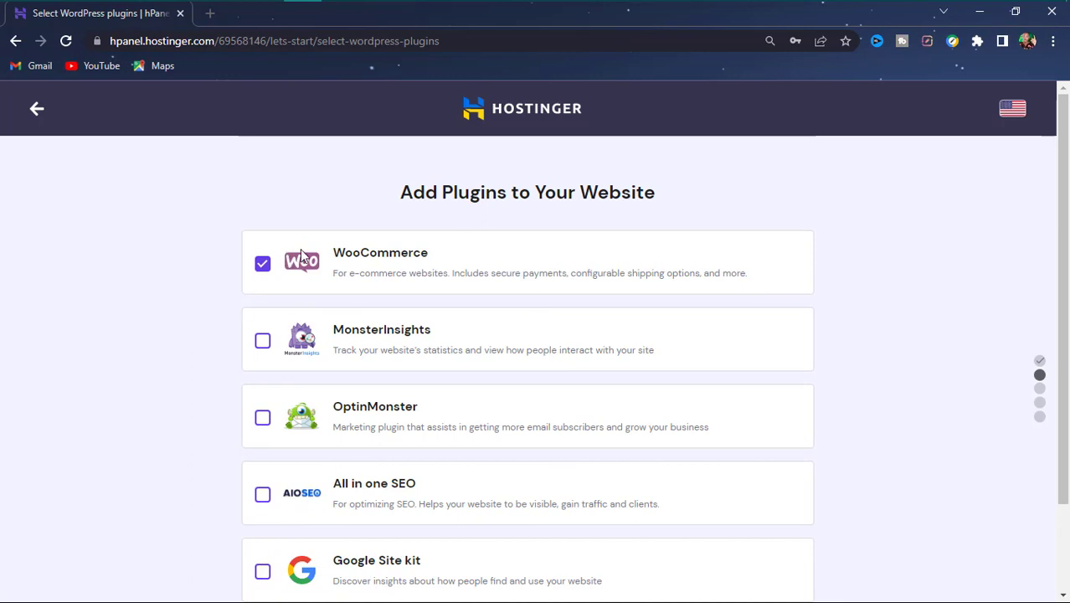
scroll(318, 275, down, 2)
scroll(352, 263, up, 2)
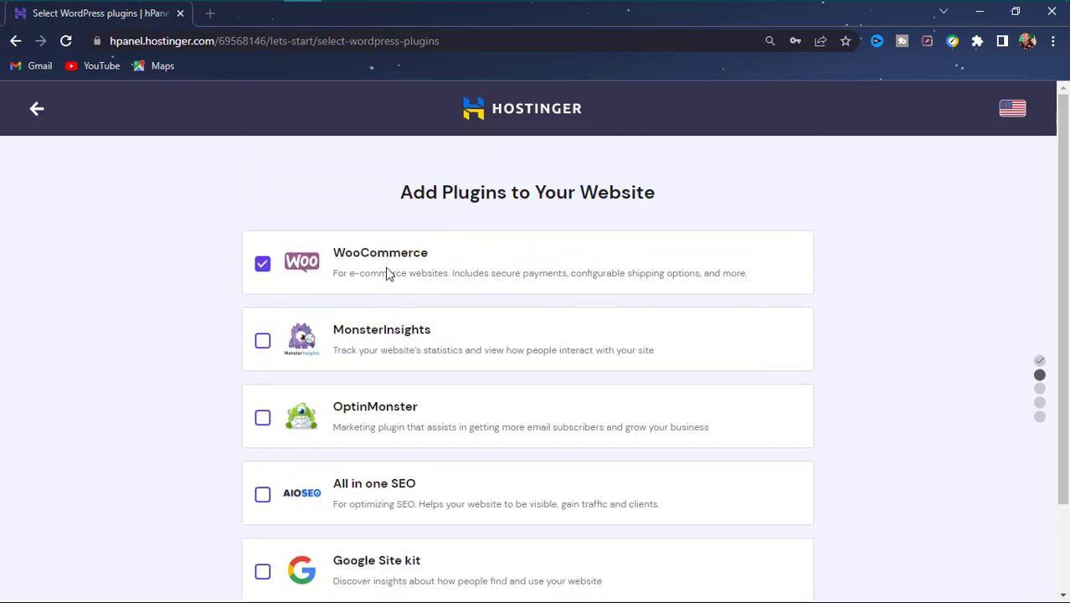
scroll(389, 273, down, 2)
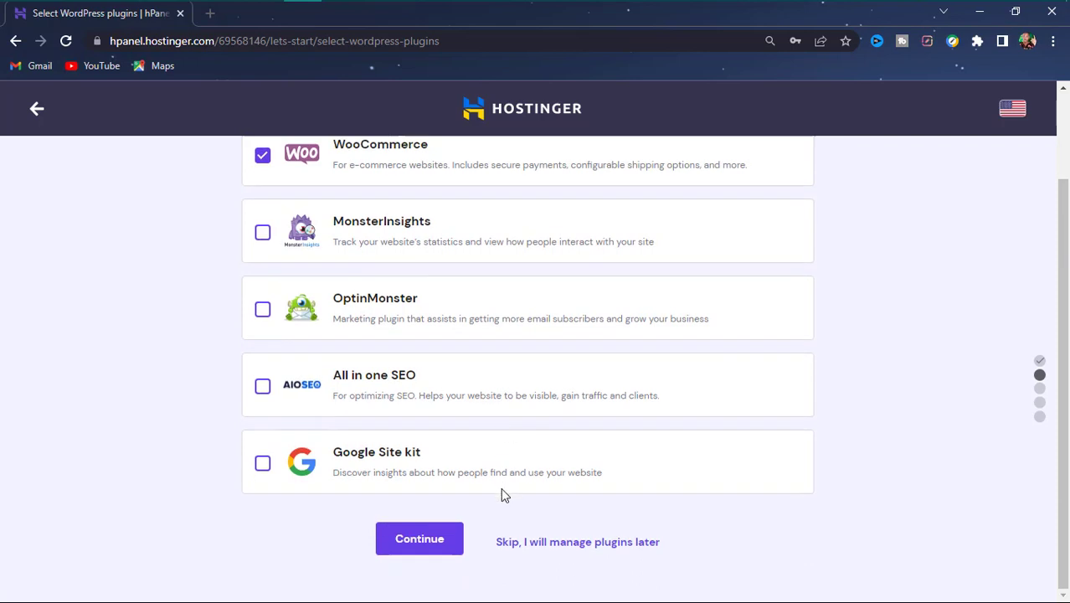
click(580, 559)
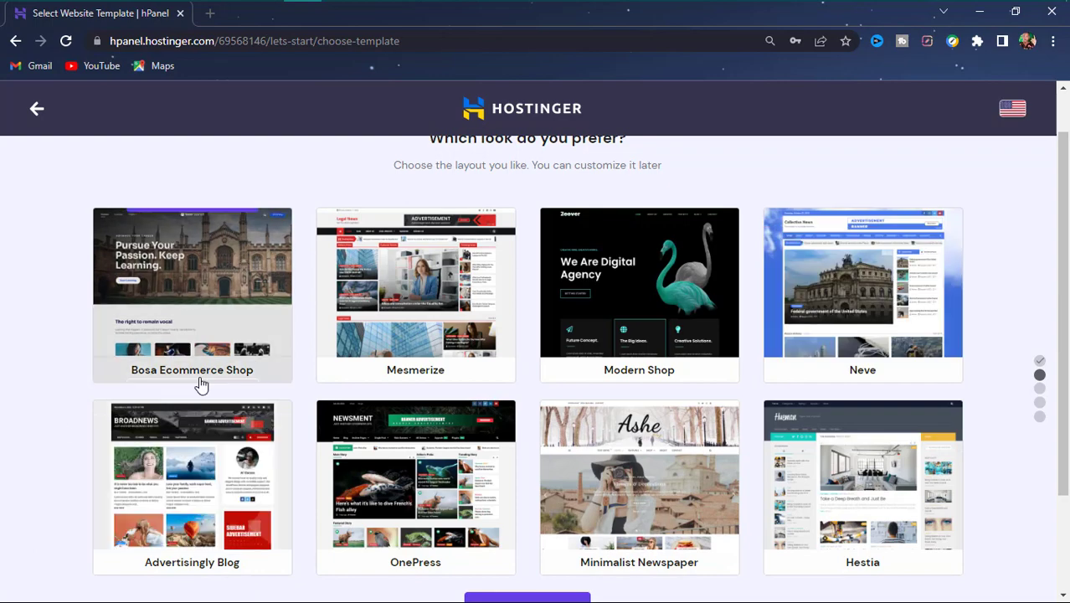
- Skip the website template choice with 'Skip, I don't need a template'
scroll(337, 276, down, 2)
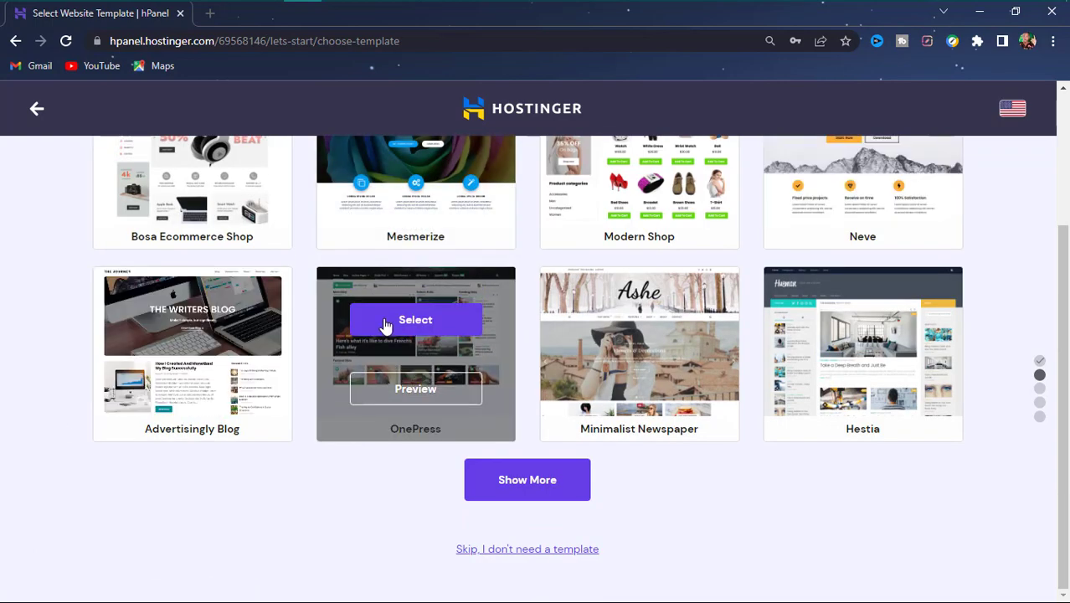
scroll(387, 330, up, 2)
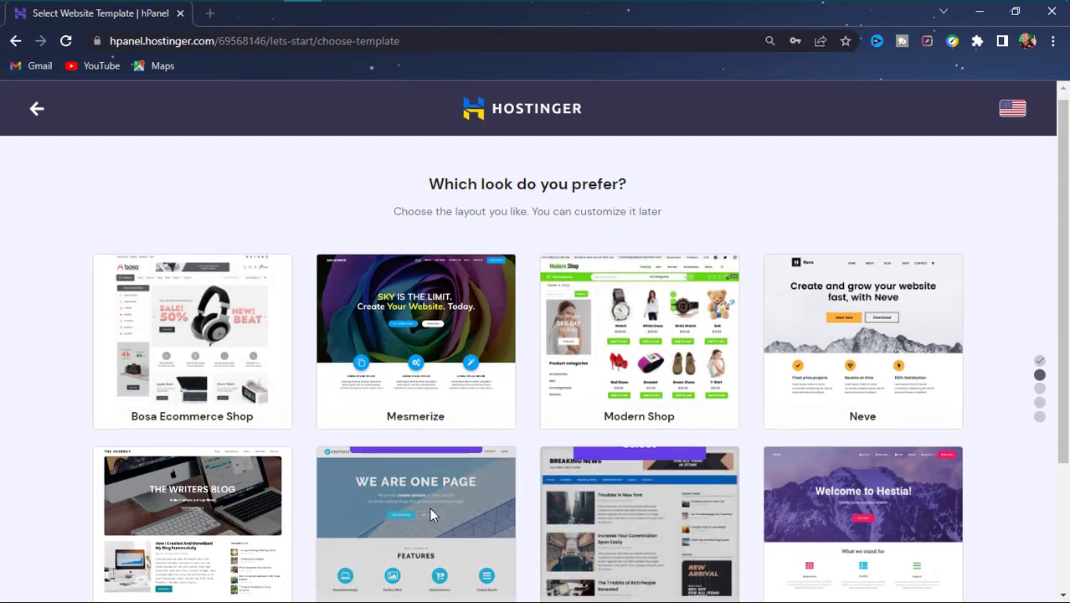
scroll(444, 515, down, 2)
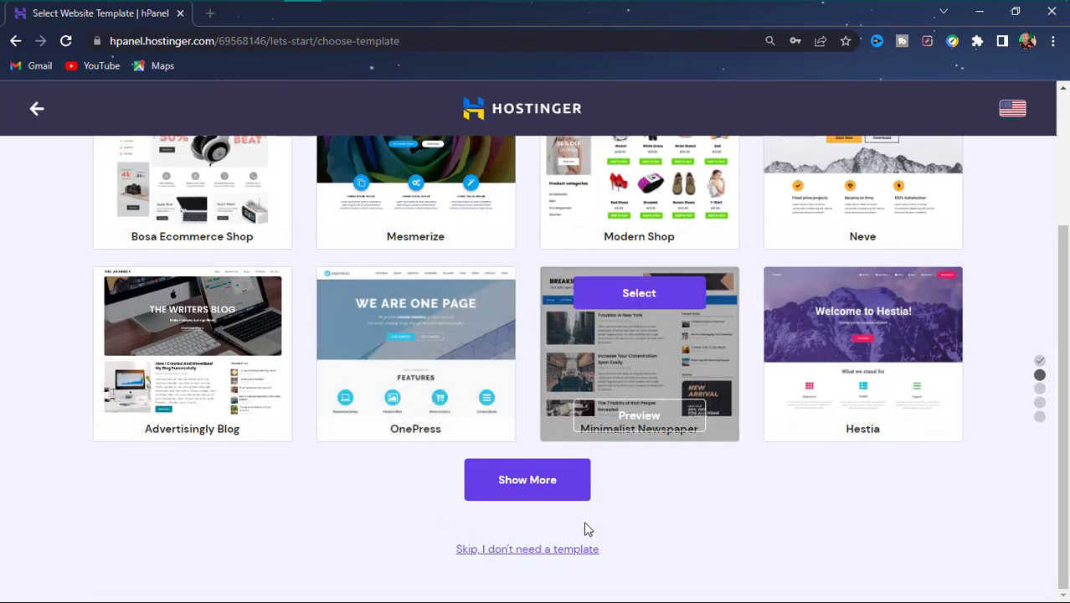
click(524, 552)
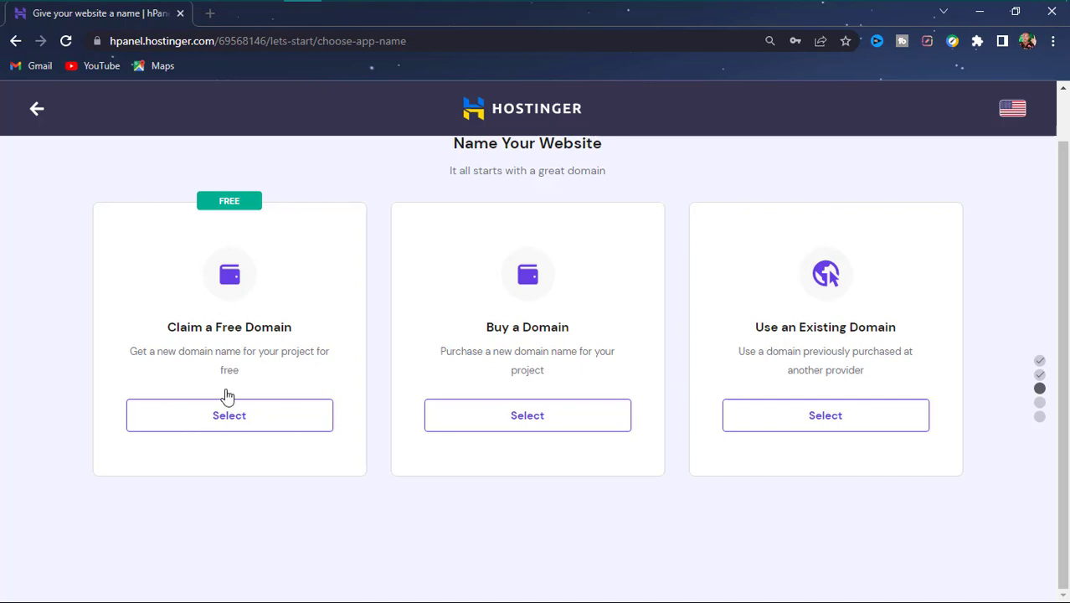
- Select the Claim a Free Domain option
click(245, 422)
click(212, 423)
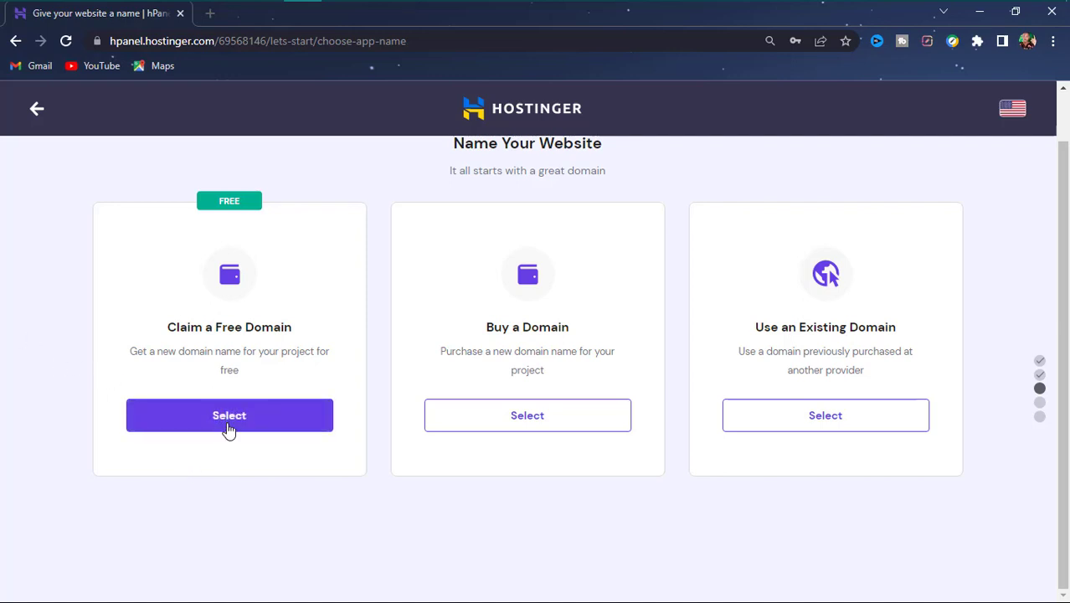
click(228, 425)
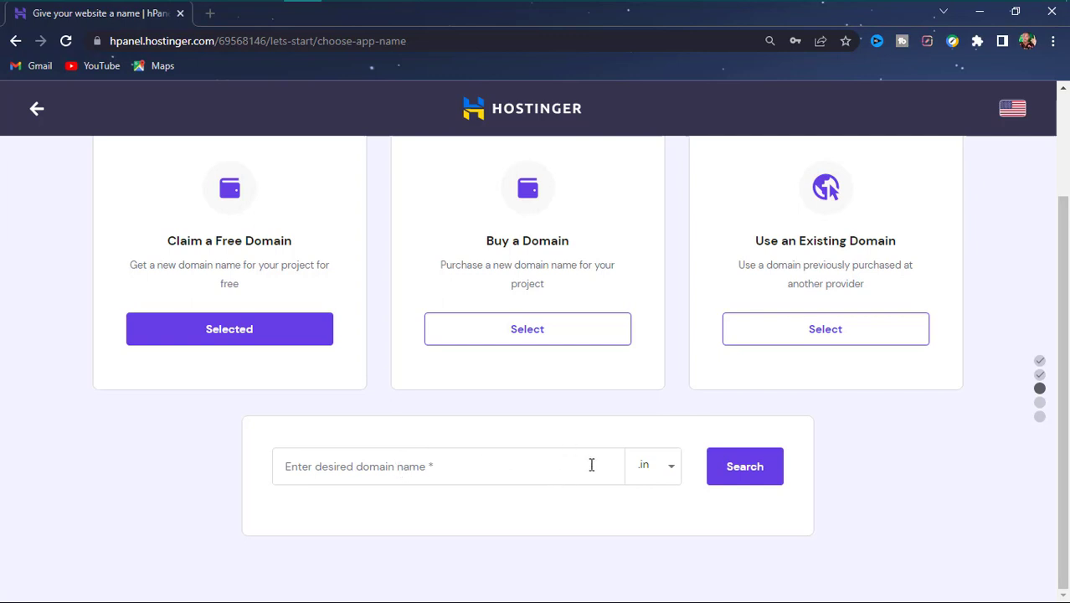
- Change the free domain's extension from .in to .com
click(661, 471)
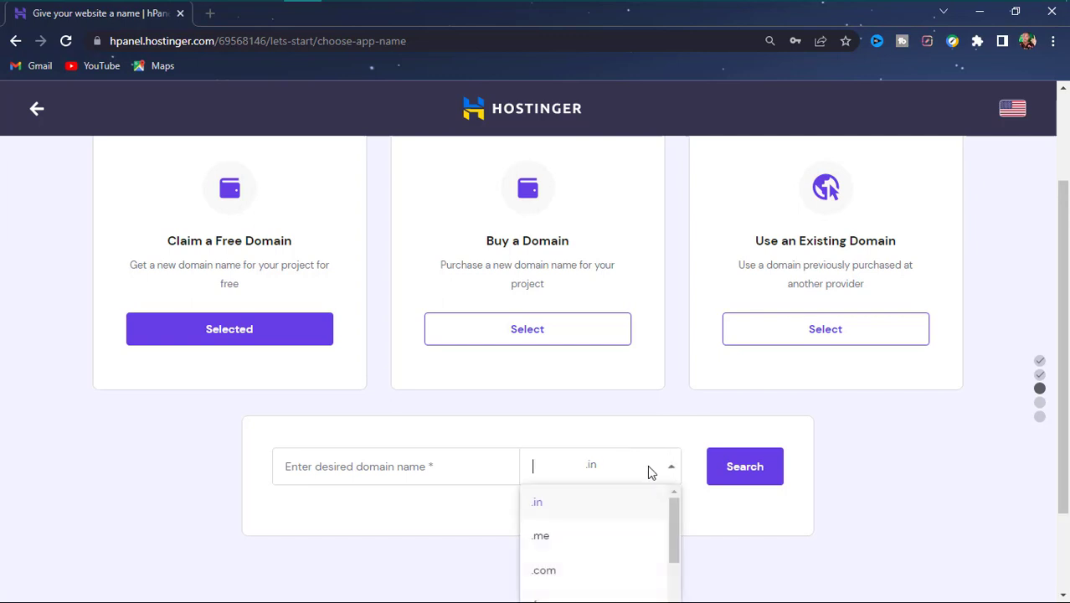
scroll(609, 444, down, 2)
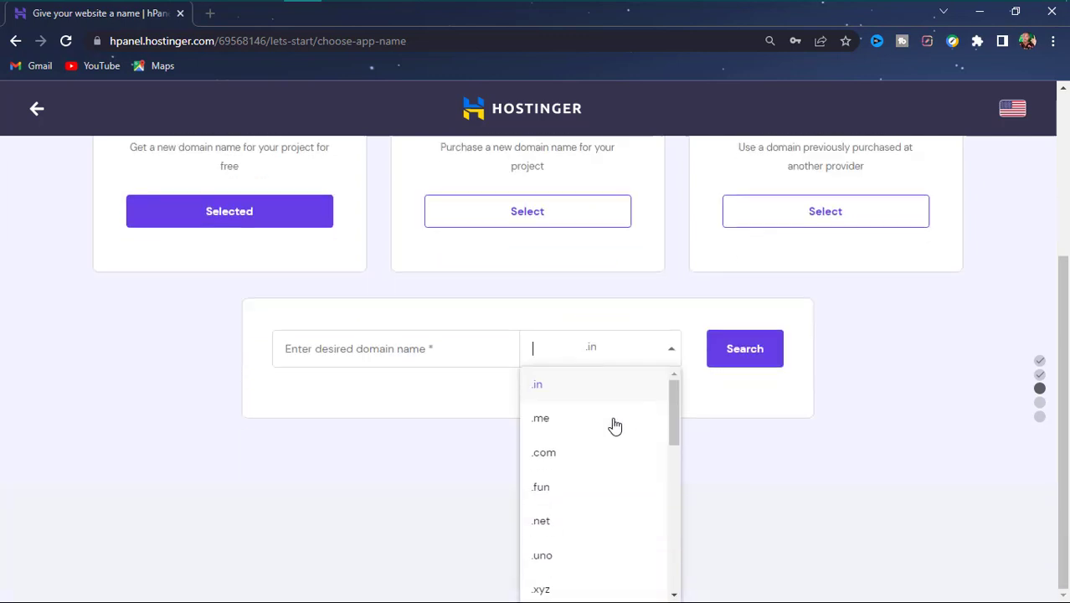
scroll(612, 437, down, 4)
scroll(612, 437, down, 2)
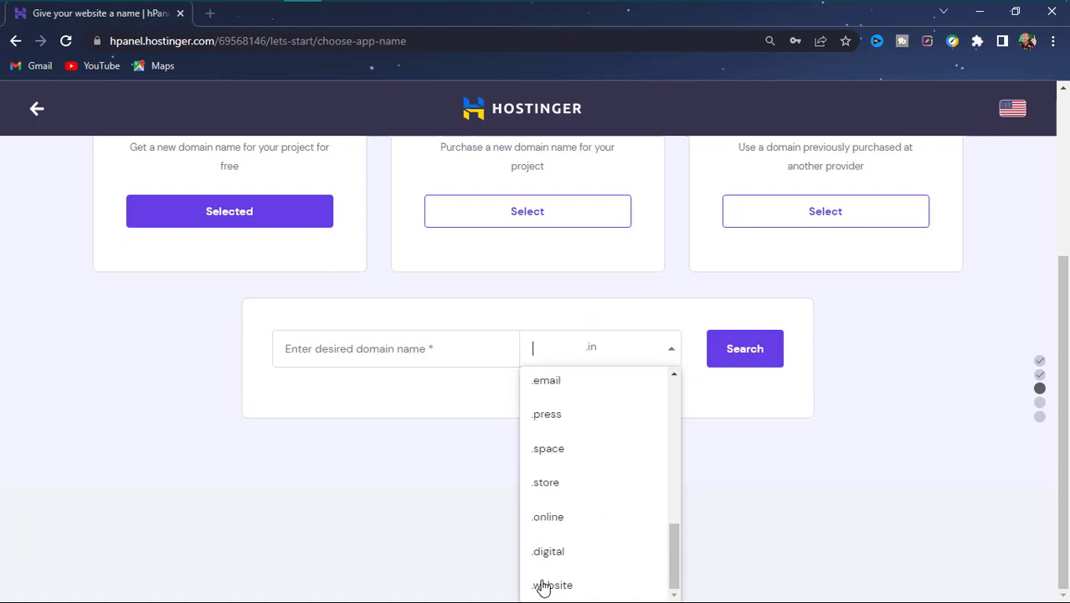
scroll(544, 478, up, 2)
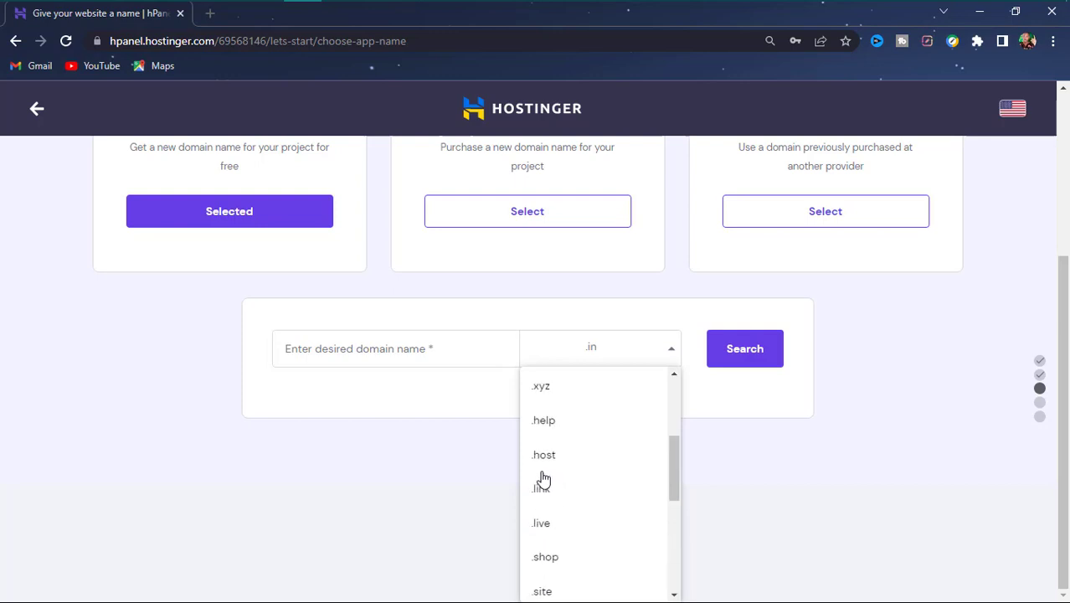
scroll(542, 472, up, 2)
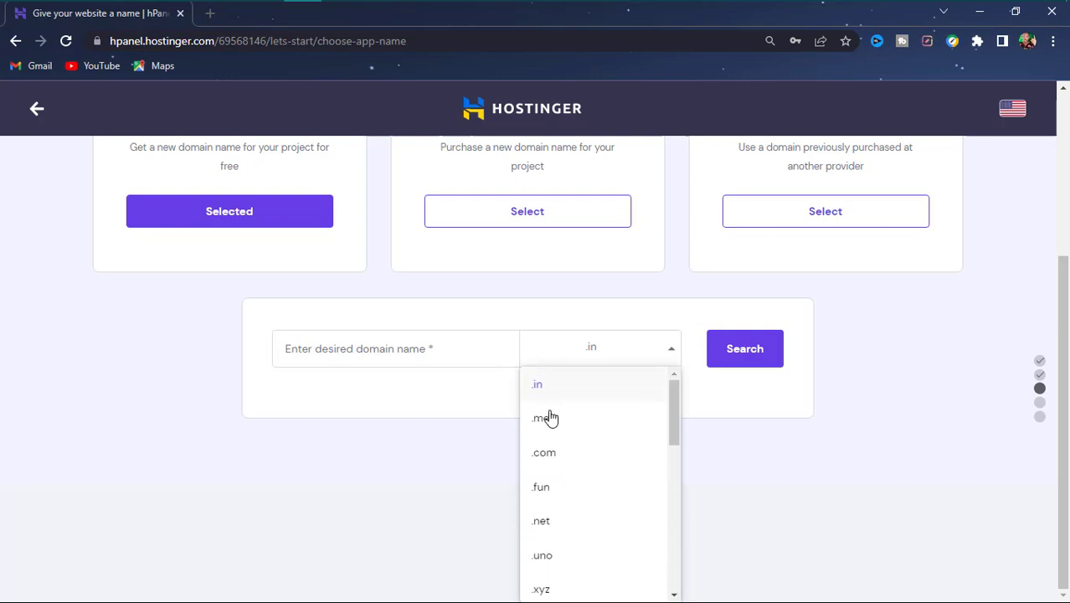
click(545, 450)
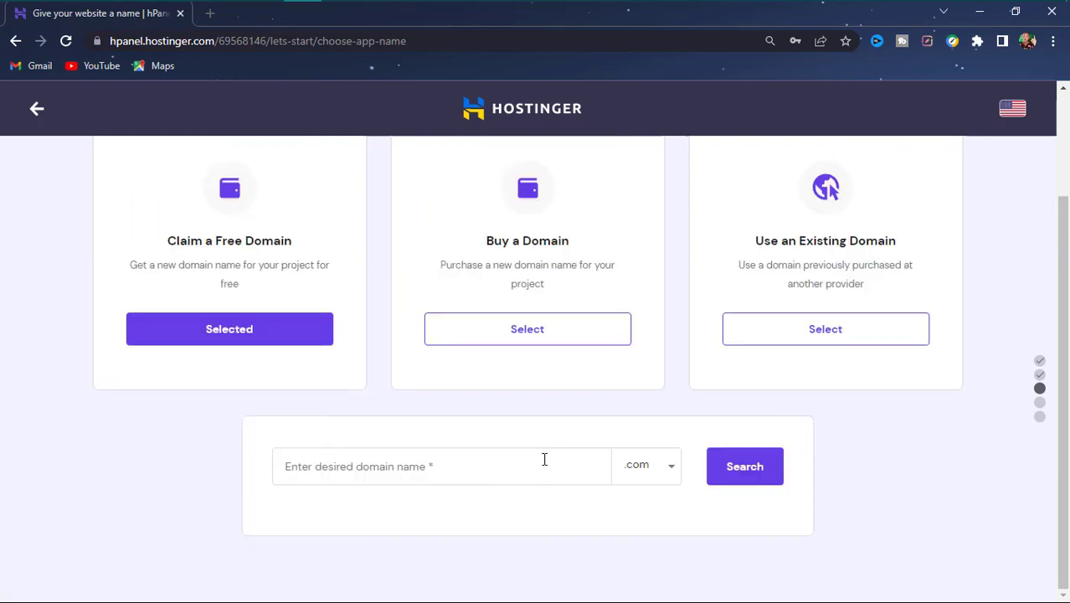
- Check availability of digitbooks.com, then digitbook.com
click(544, 474)
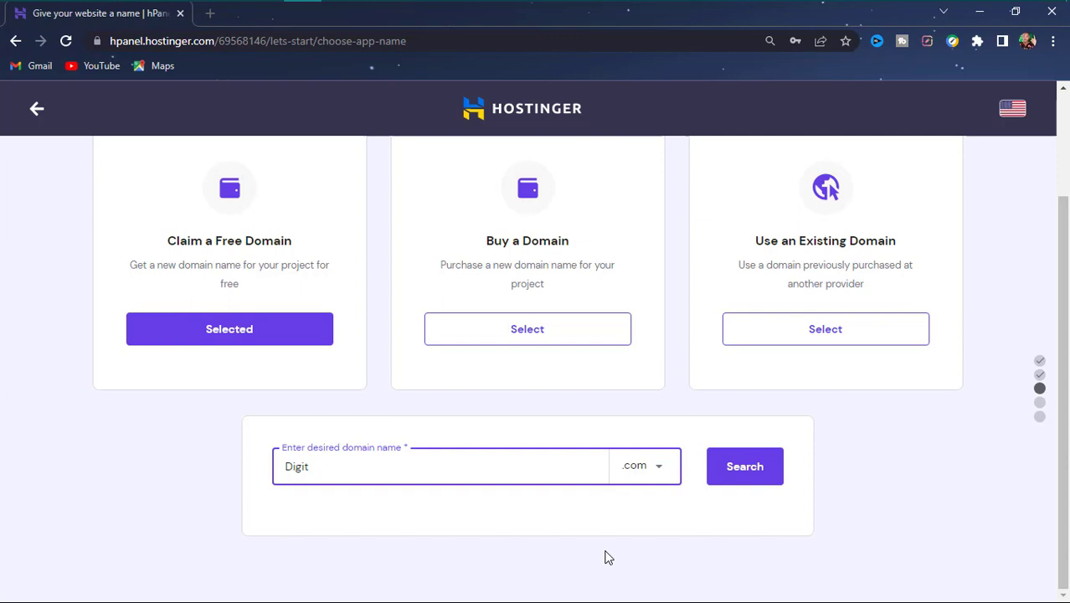
text(ks)
click(748, 479)
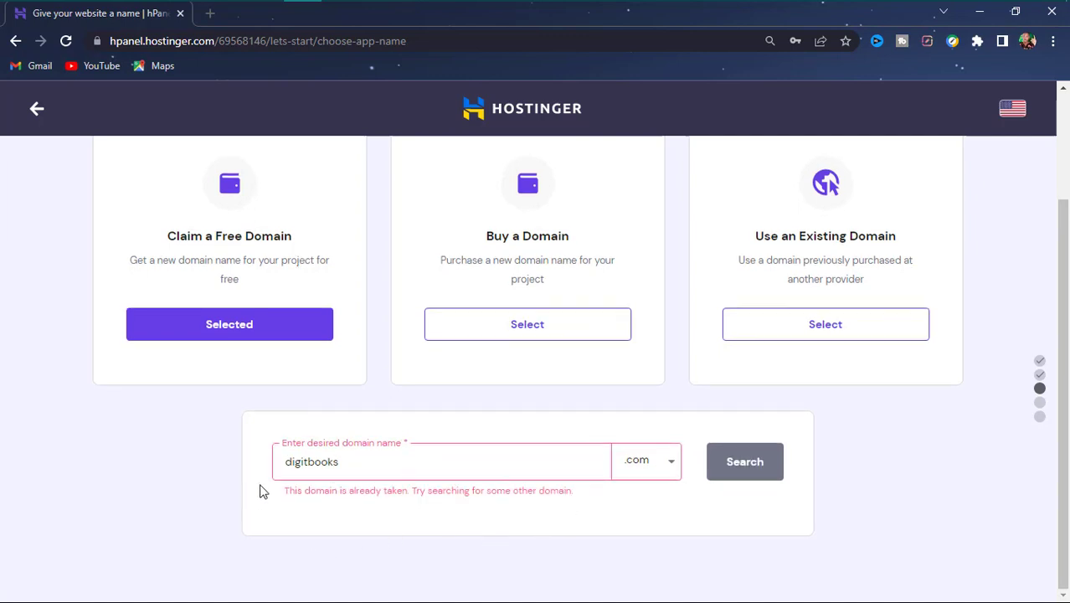
click(381, 459)
key(BackSpace)
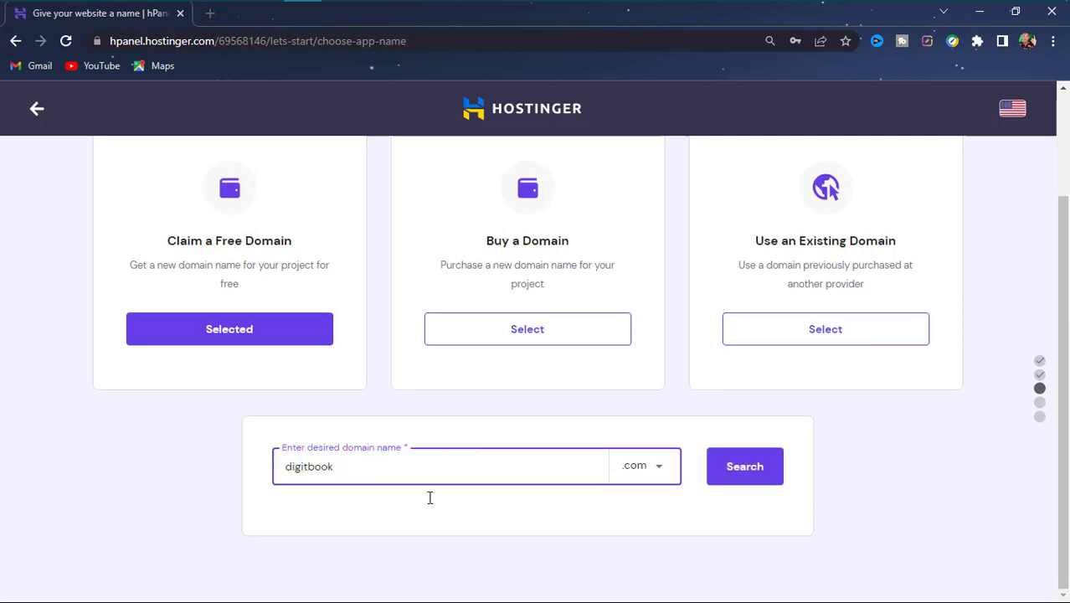
click(755, 471)
click(751, 470)
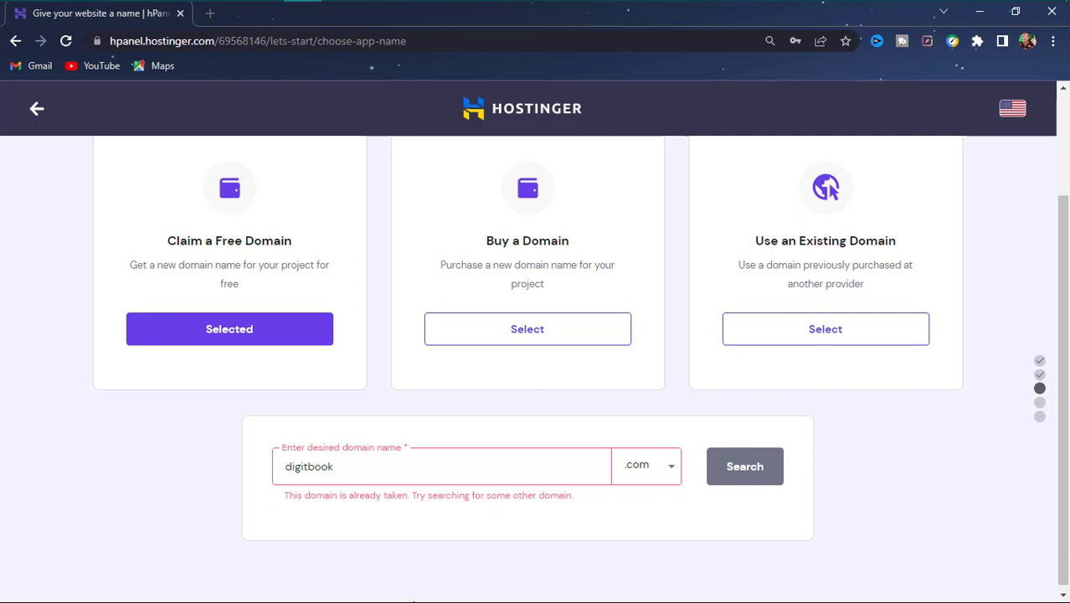
- Try dgtbooks.com and dgtbook.com, then search 'DigitsBooks', which is available
key(BackSpace)
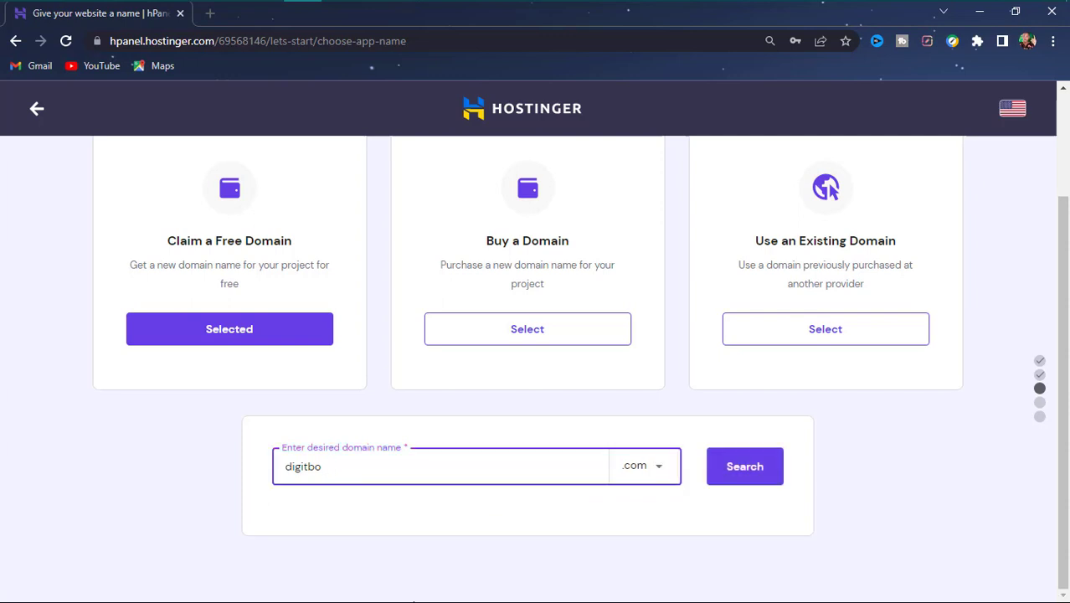
key(BackSpace)
key(BackSpace)
key(BackSpace)
key(BackSpace)
key(BackSpace)
key(BackSpace)
key(BackSpace)
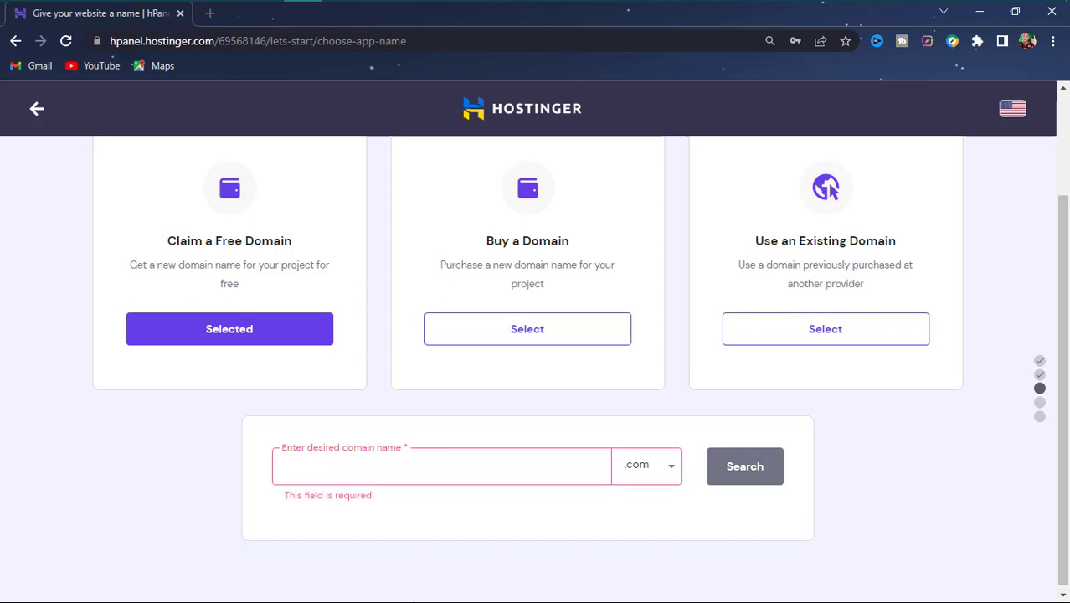
text(D)
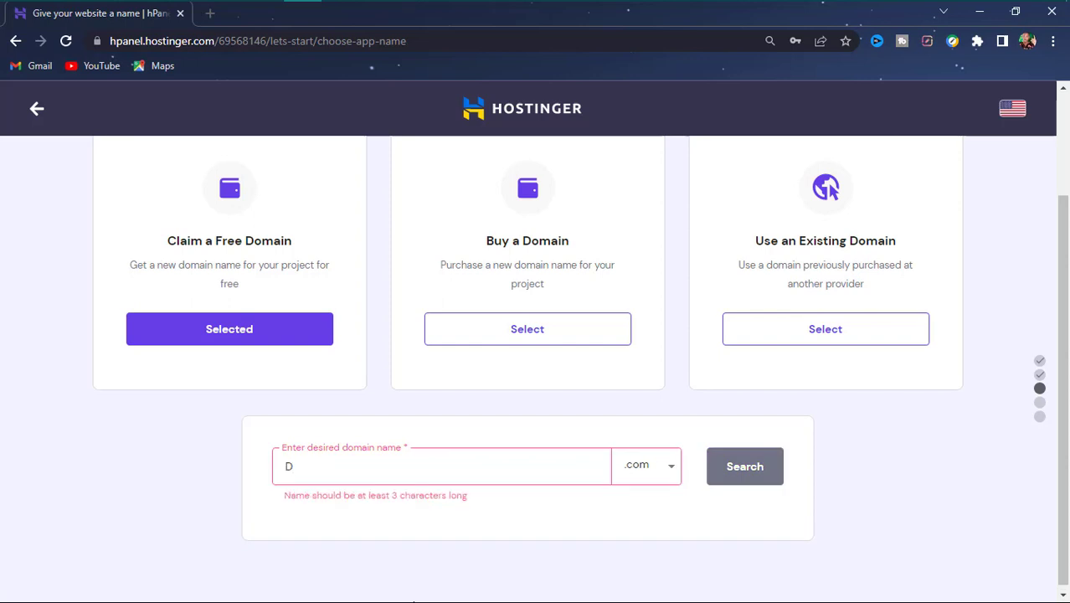
text(GT)
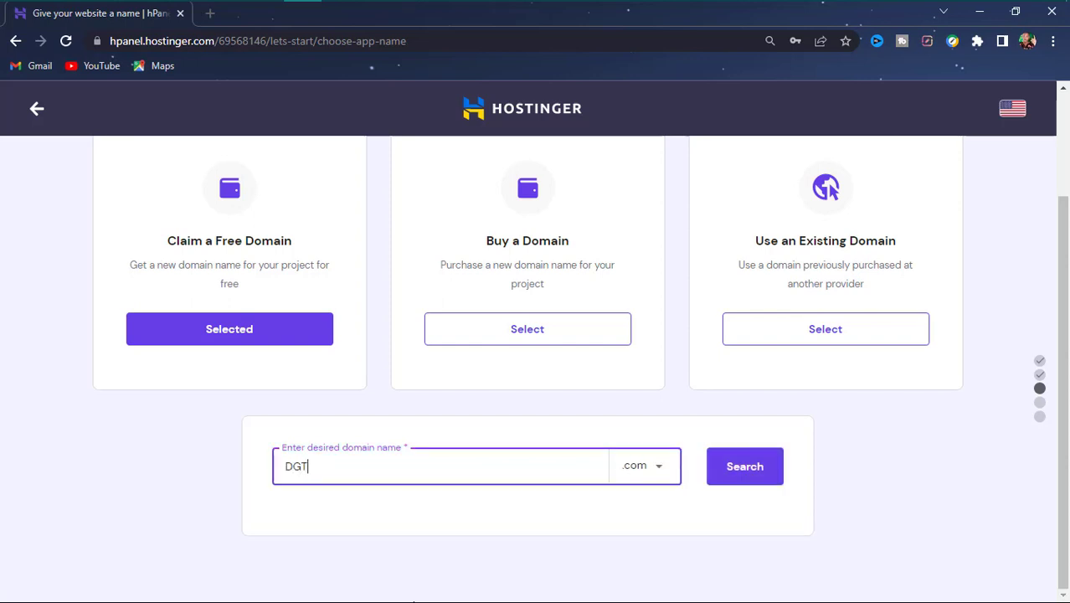
text(Bokk)
key(BackSpace)
click(758, 478)
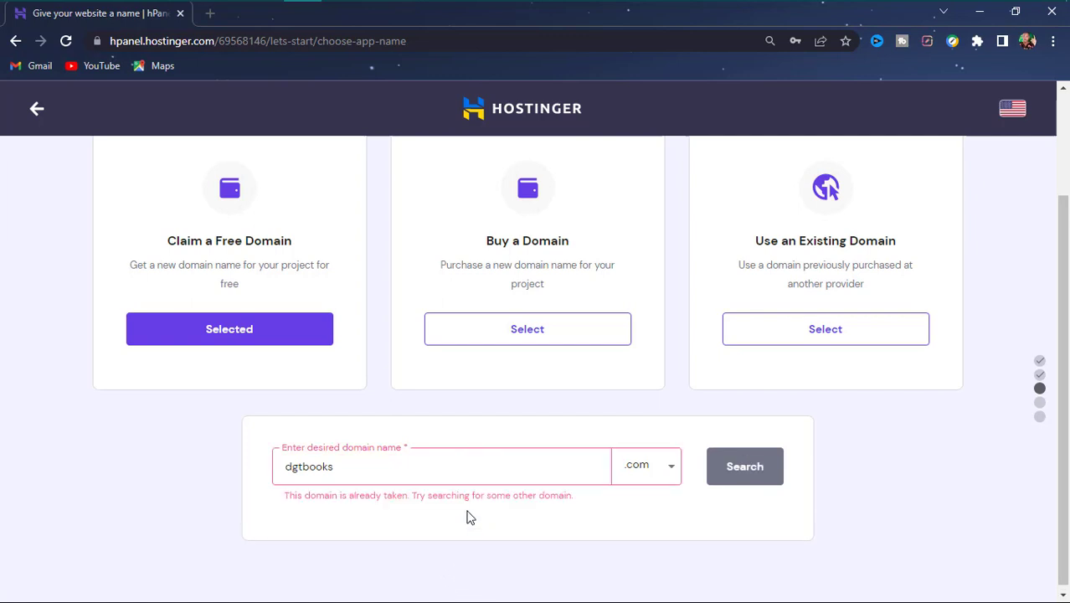
click(378, 467)
key(BackSpace)
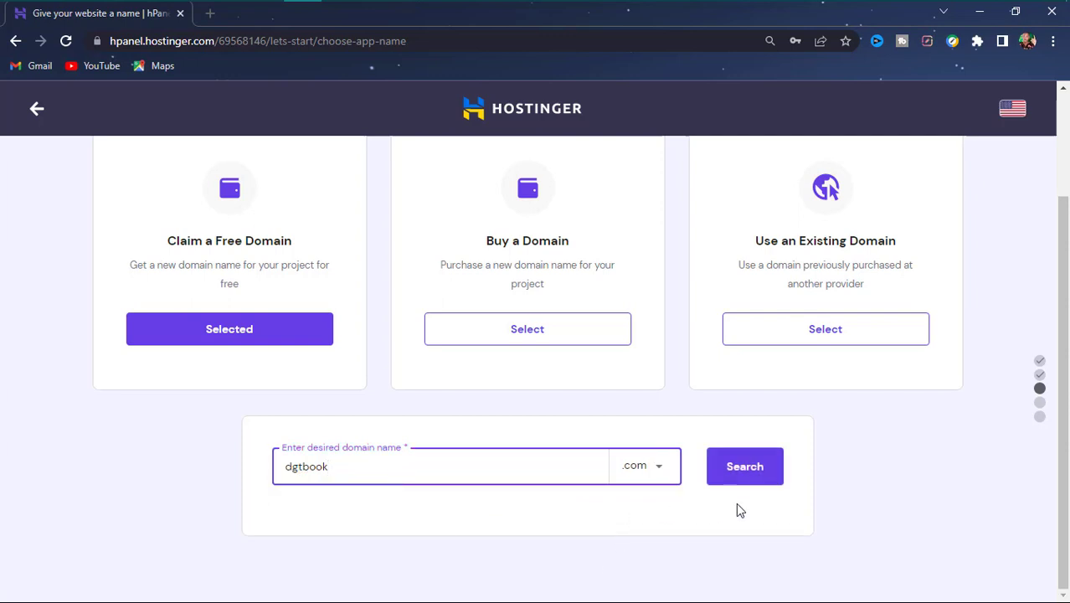
click(755, 477)
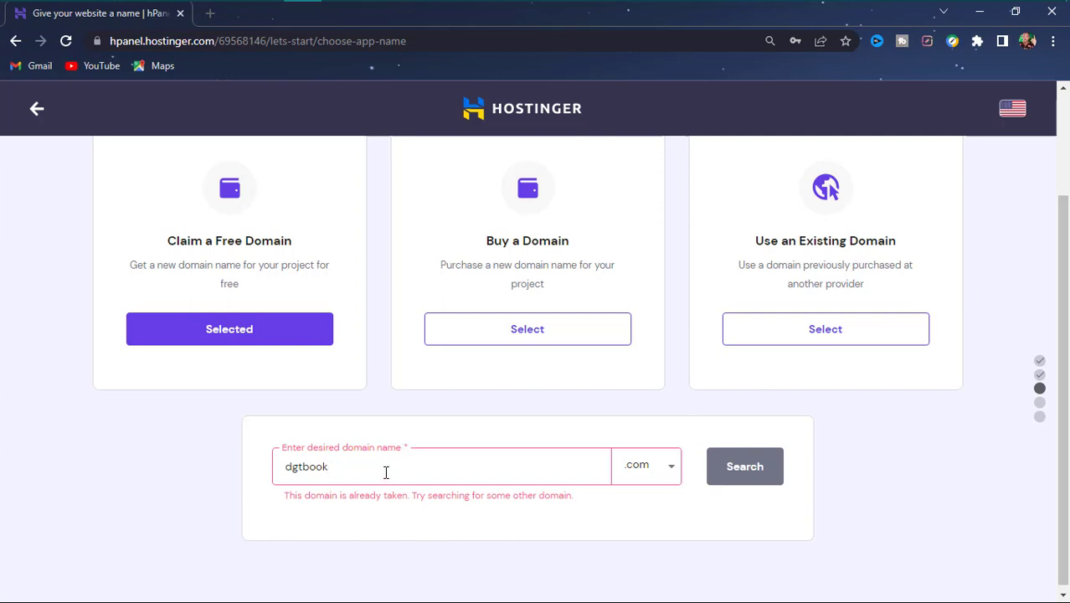
key(BackSpace)
key(BackSpace)
key(BackSpace)
key(BackSpace)
key(BackSpace)
key(BackSpace)
key(BackSpace)
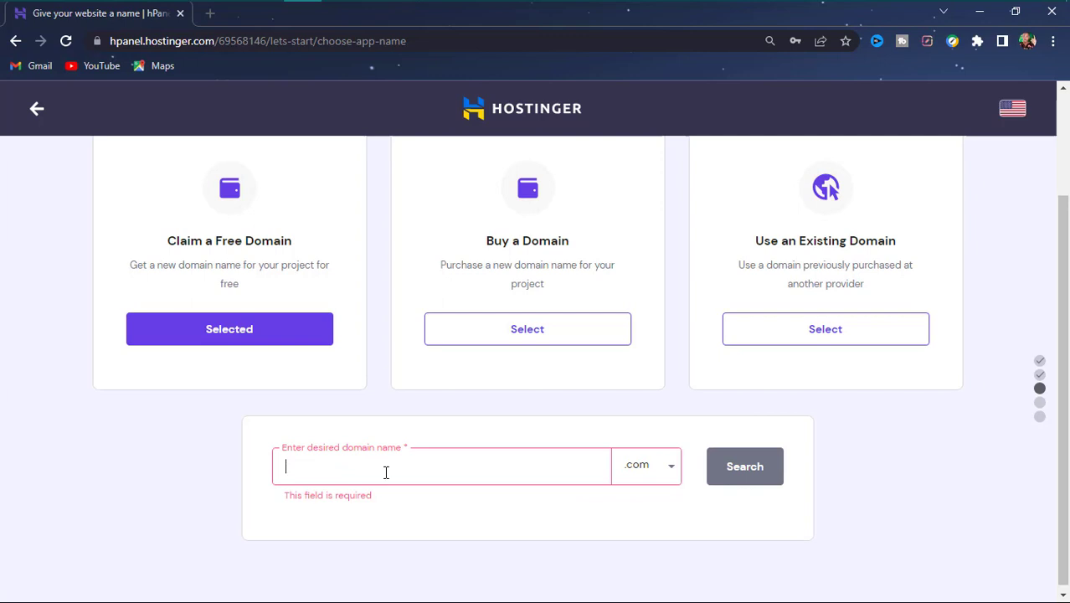
text(DigitsBooks)
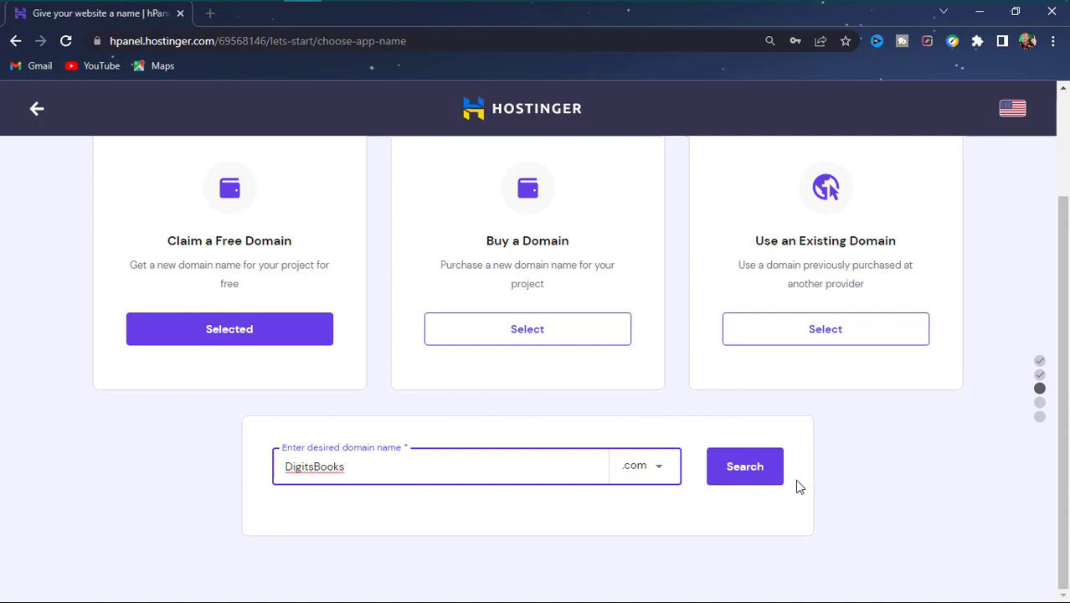
click(768, 480)
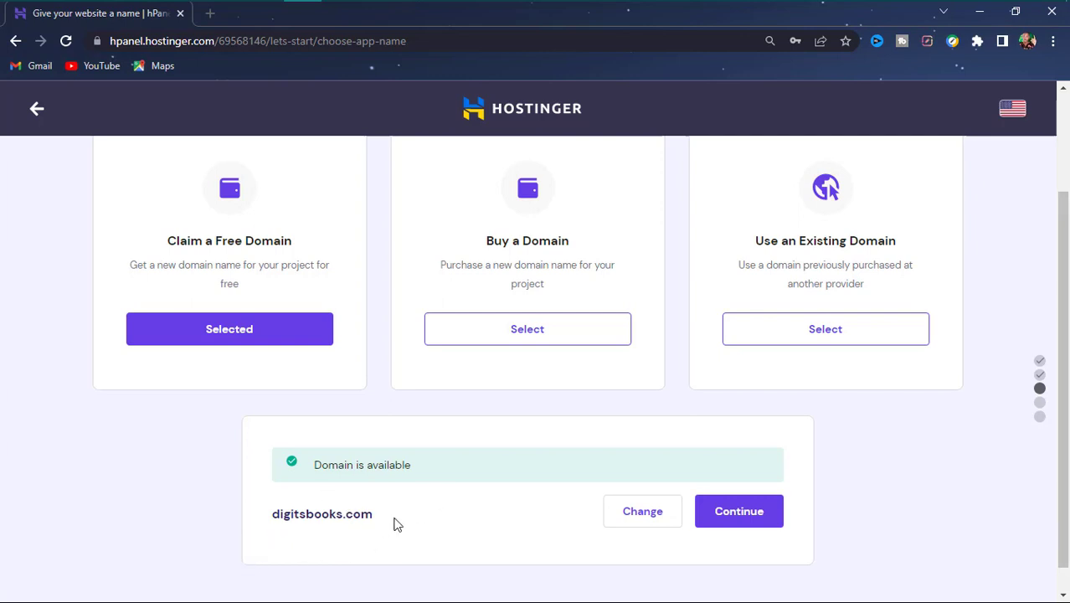
- Change the free domain to dgitbooks.com with .com and confirm it is available
click(632, 519)
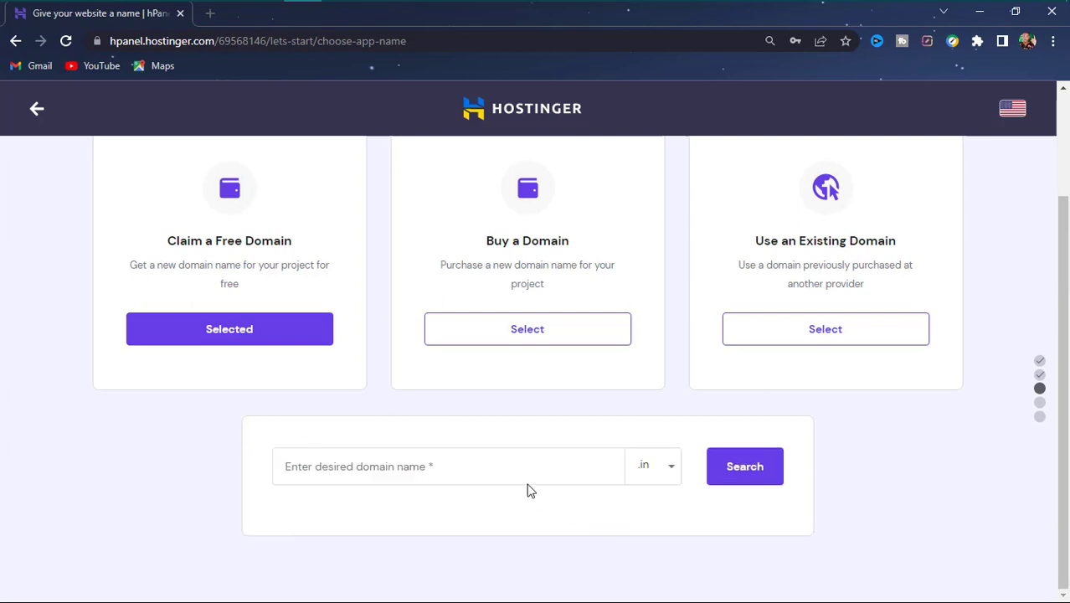
click(656, 475)
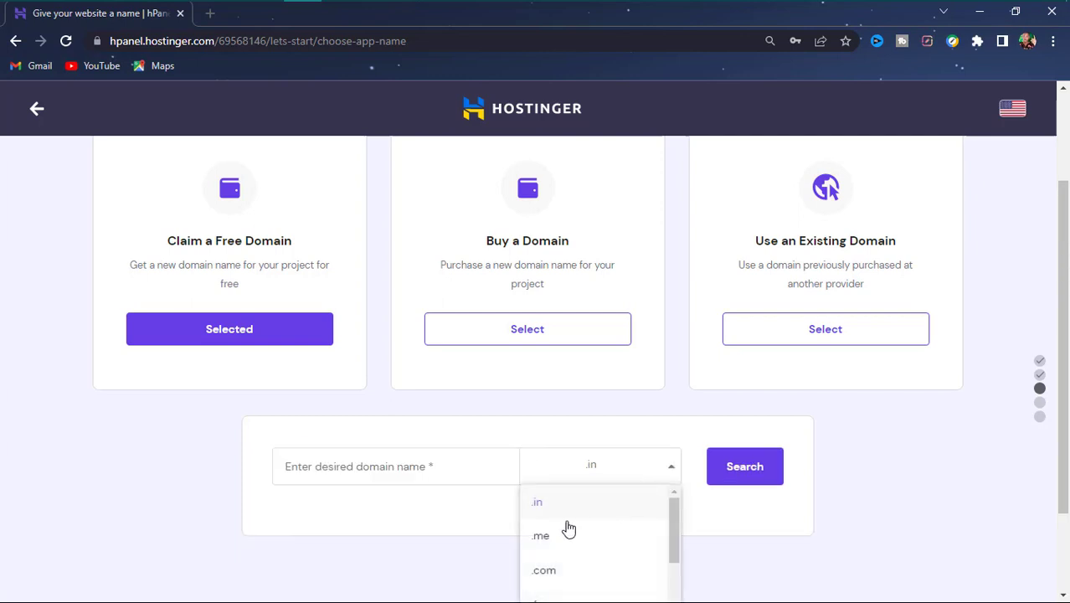
scroll(563, 529, down, 5)
scroll(546, 524, up, 5)
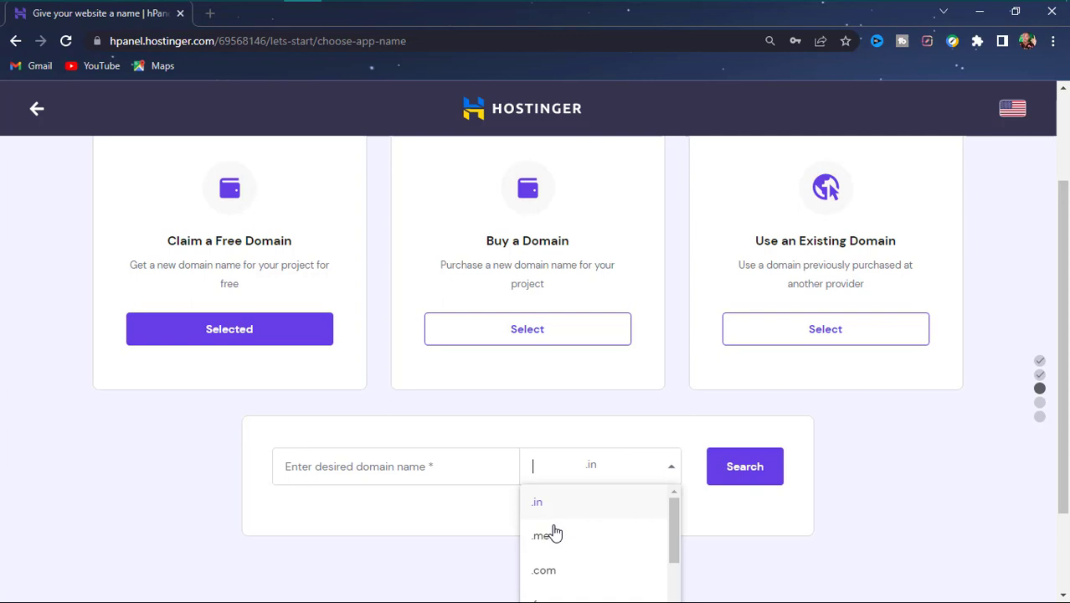
click(563, 569)
click(447, 469)
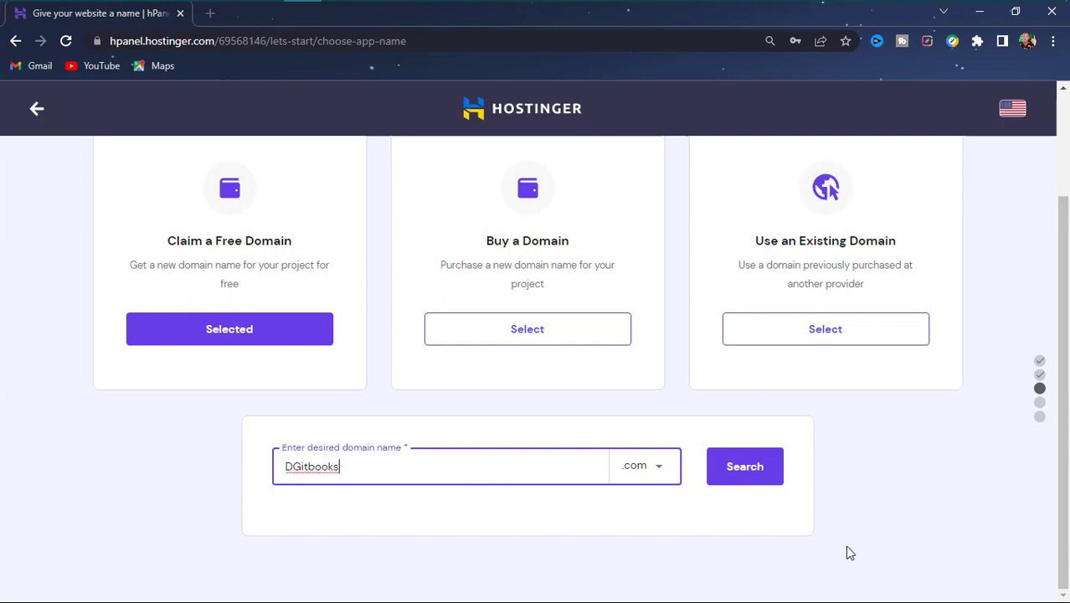
click(763, 478)
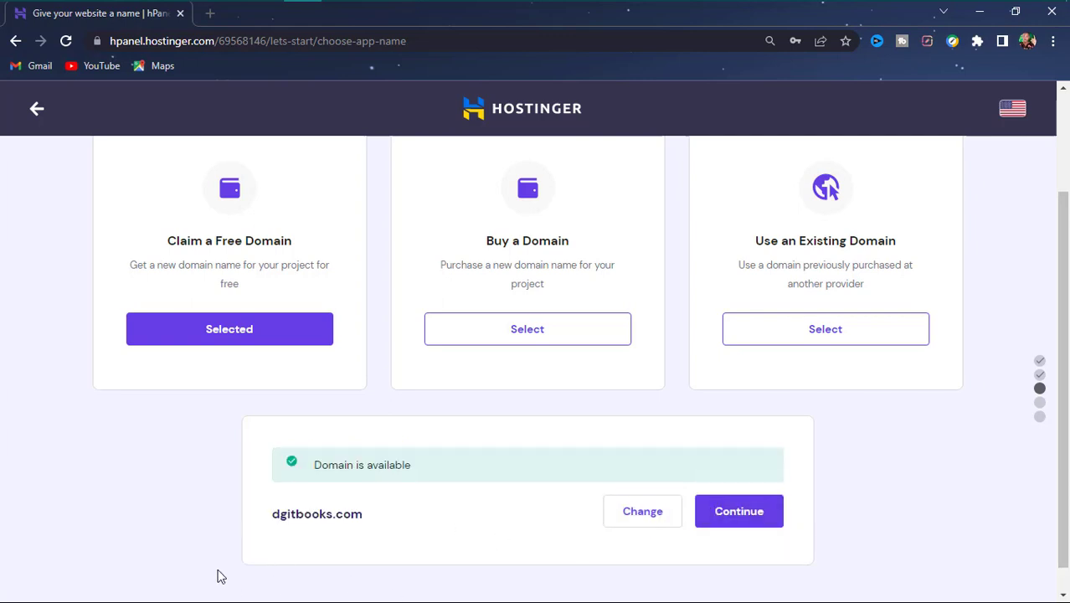
scroll(353, 538, down, 1)
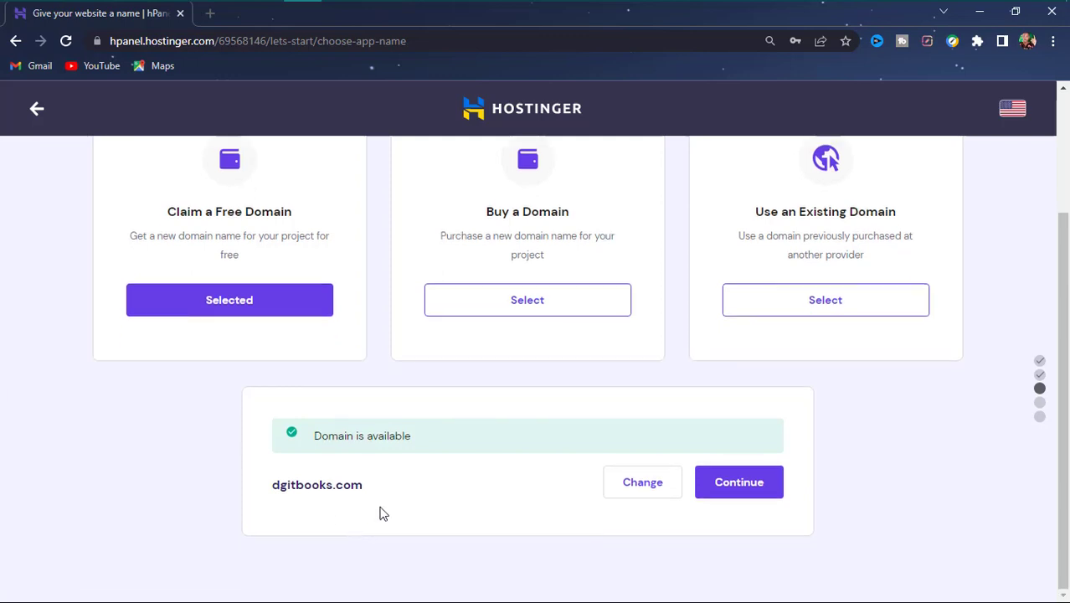
- Continue with dgitbooks.com and open the server location chooser on the overview
click(738, 483)
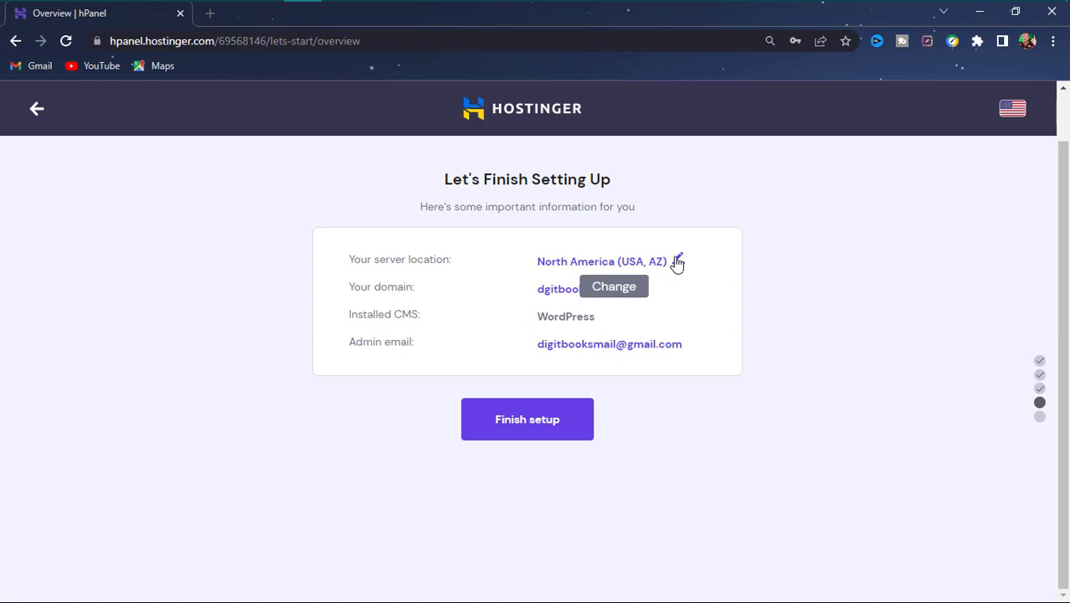
click(677, 265)
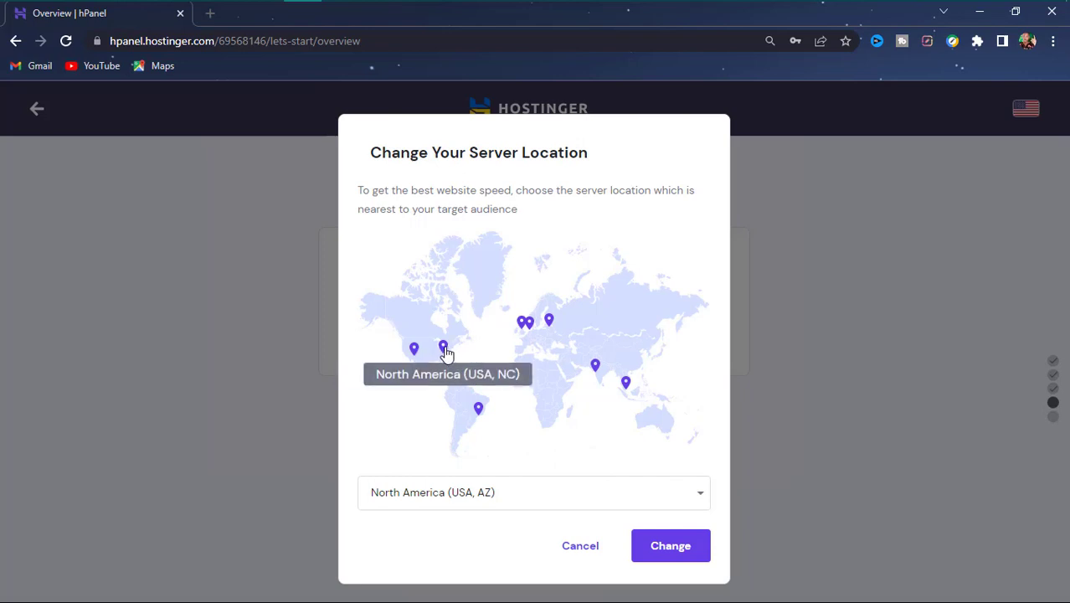
- Move the server to North America (USA, NC) and finish the website setup
click(444, 348)
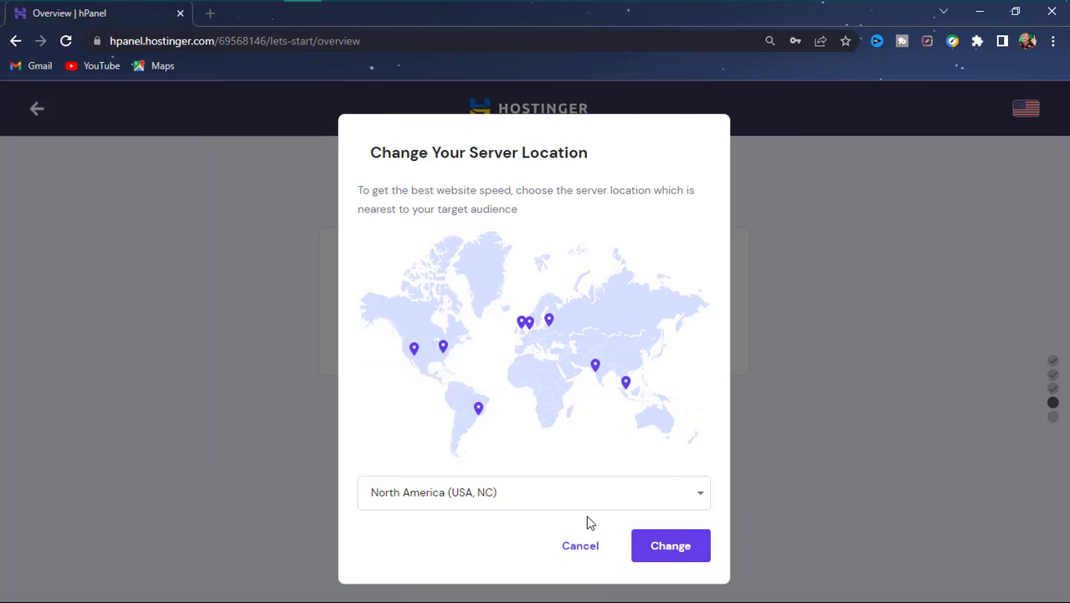
click(671, 548)
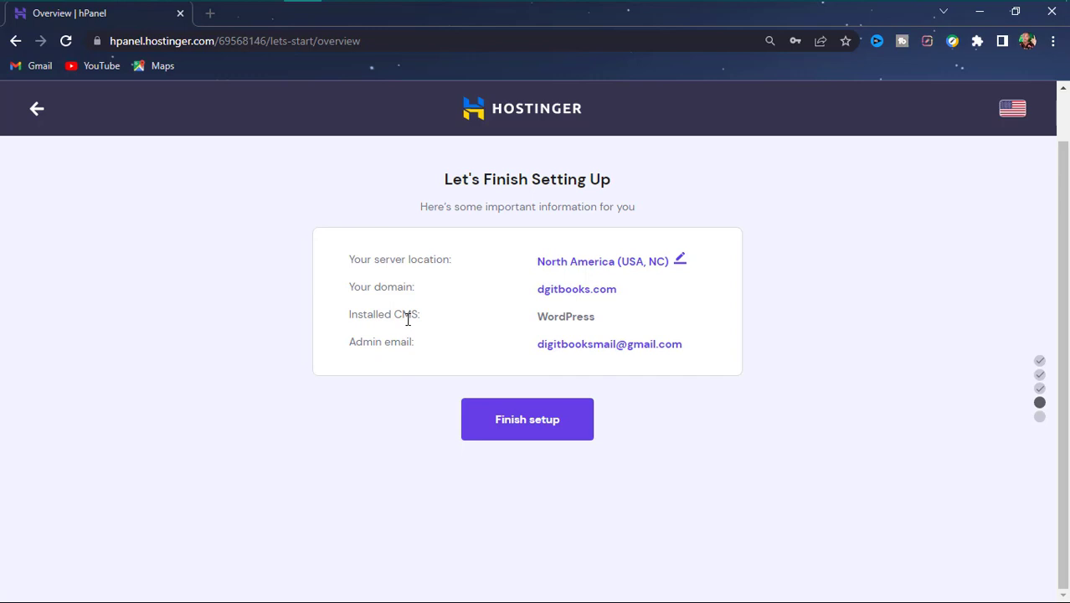
drag(377, 321, 439, 320)
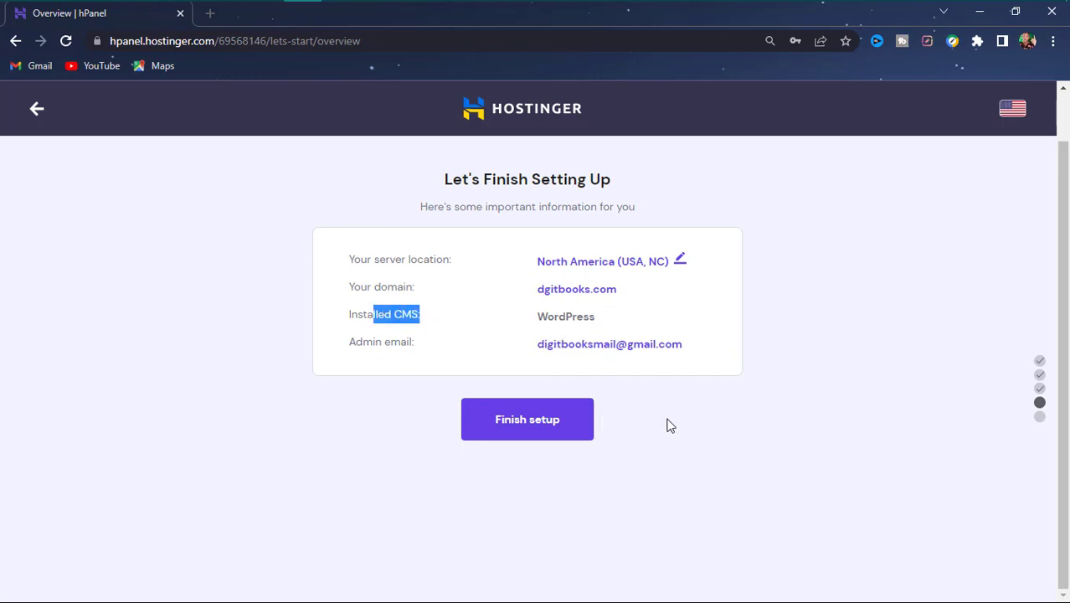
click(846, 377)
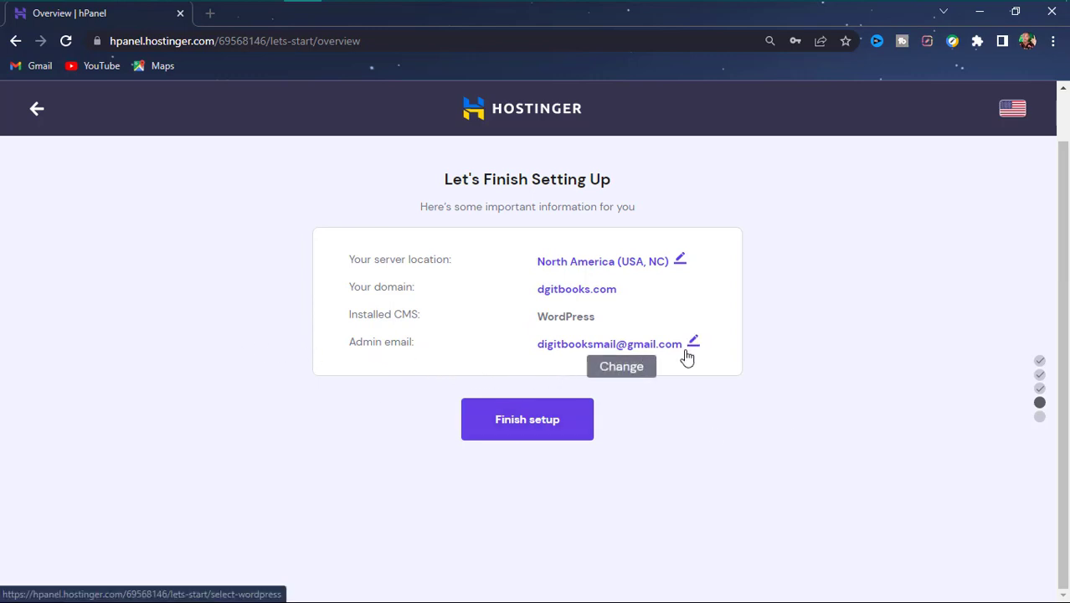
click(557, 431)
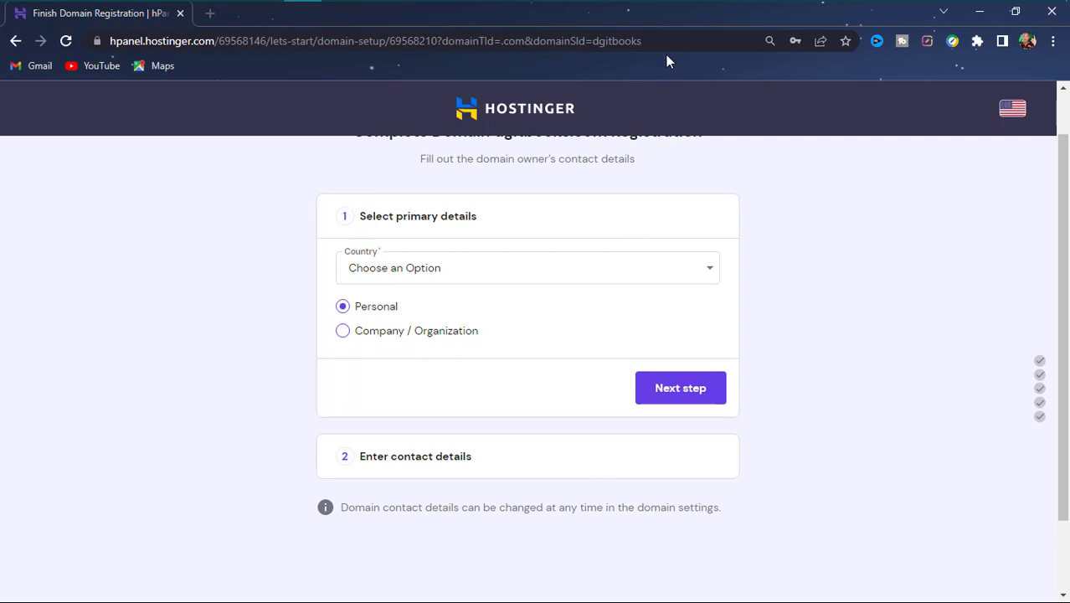
- Set the domain owner's country to United States of America
click(400, 268)
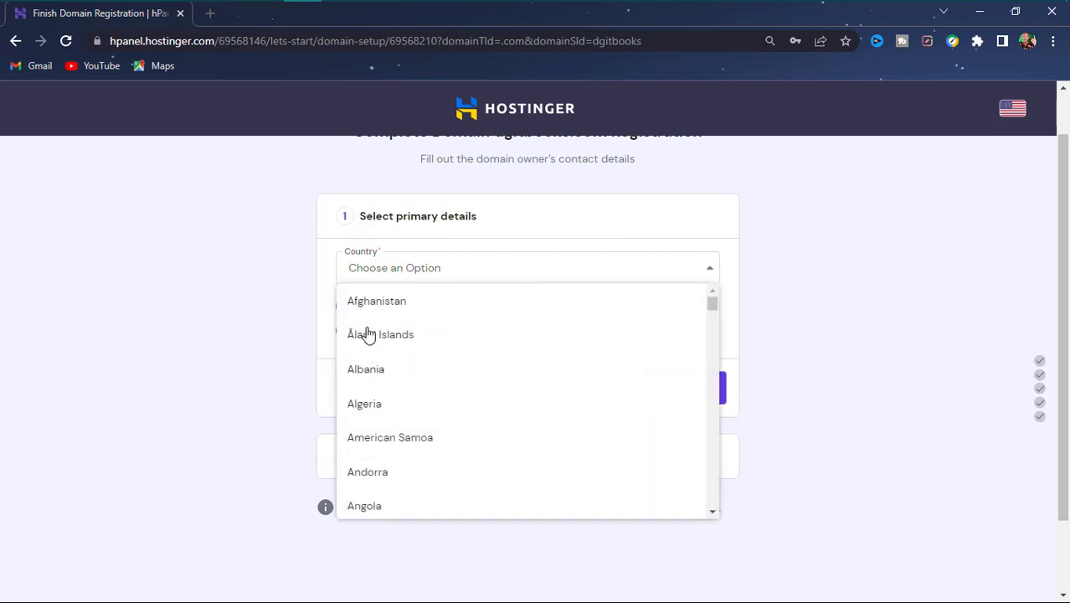
click(314, 279)
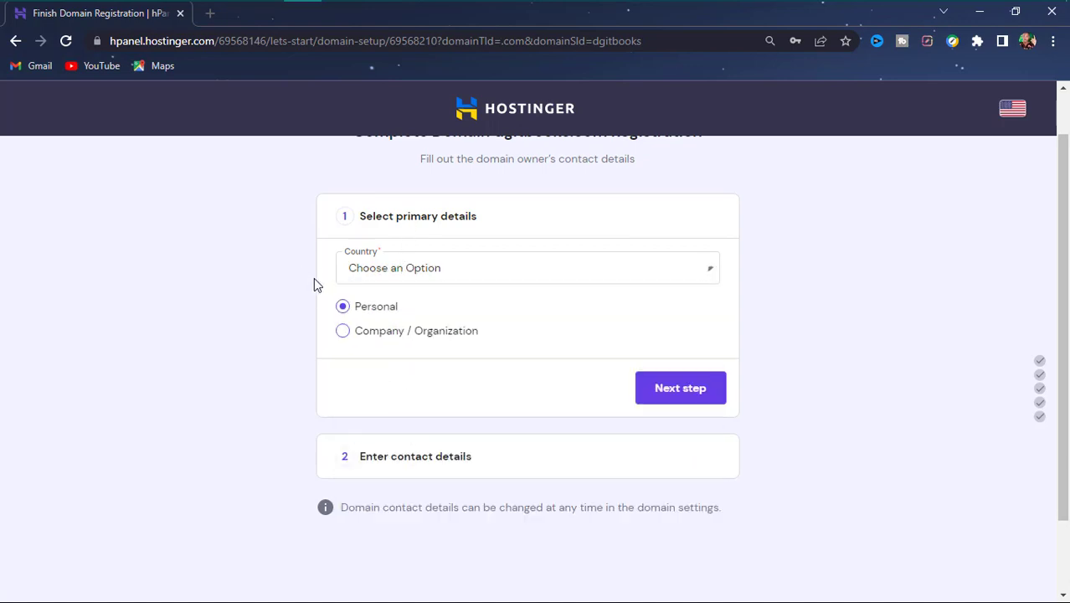
click(475, 268)
scroll(425, 365, down, 8)
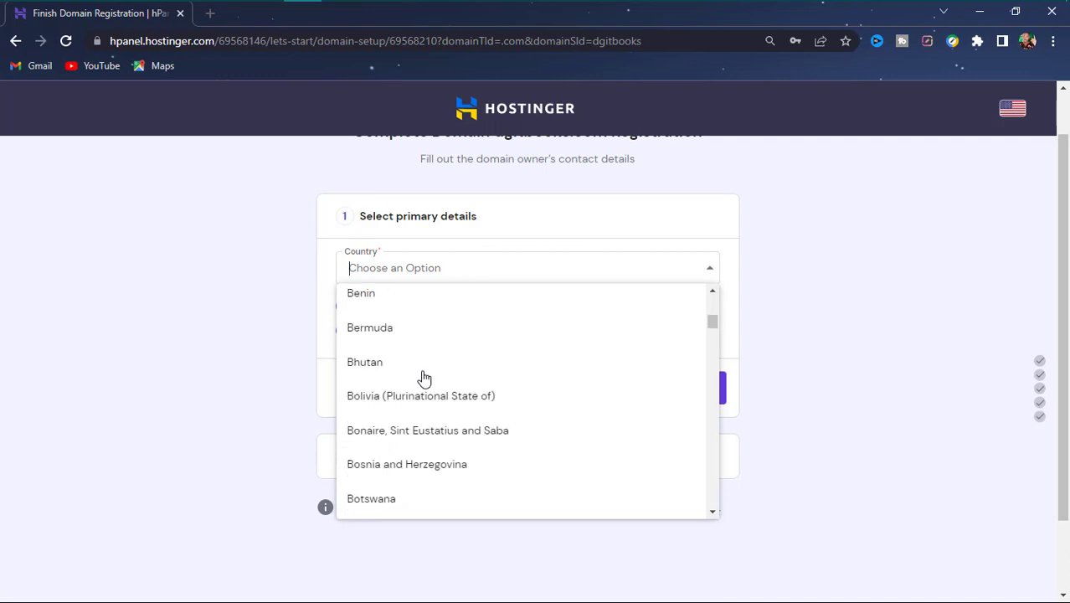
scroll(423, 378, down, 20)
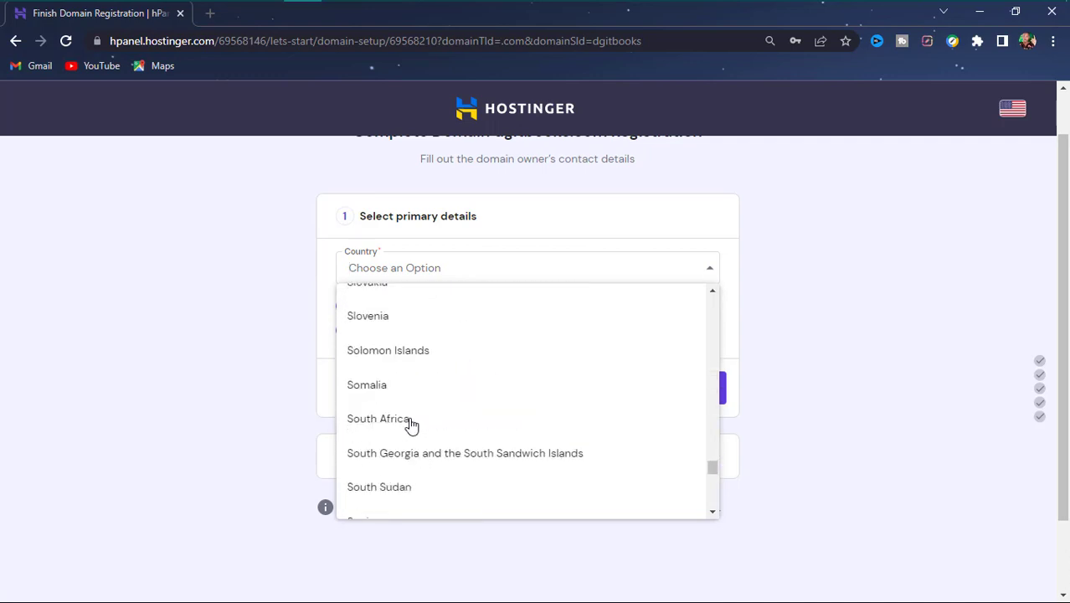
scroll(411, 426, down, 15)
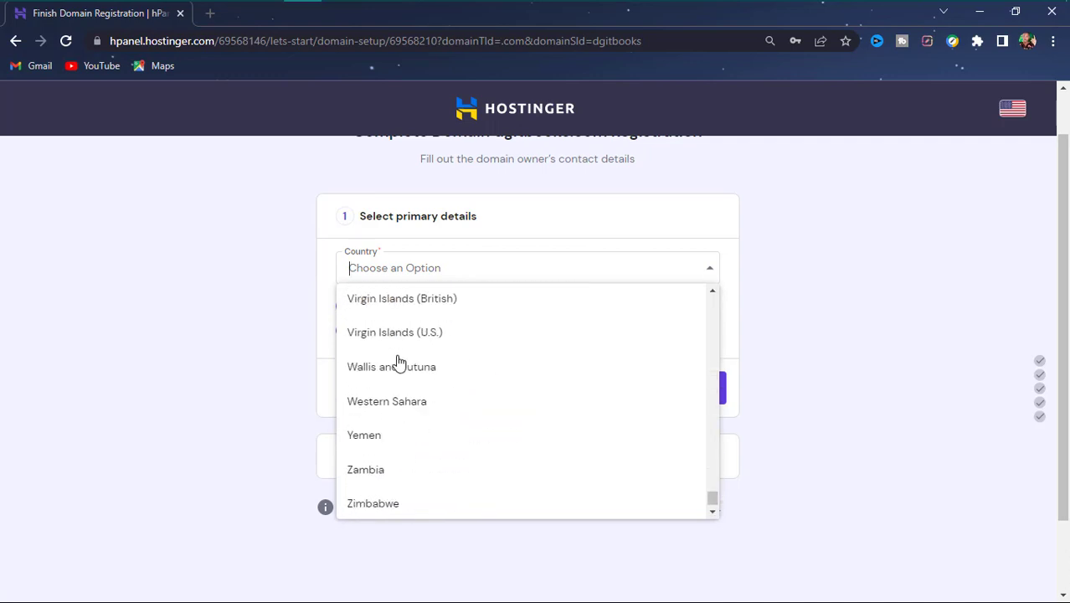
scroll(398, 362, up, 3)
scroll(432, 425, down, 4)
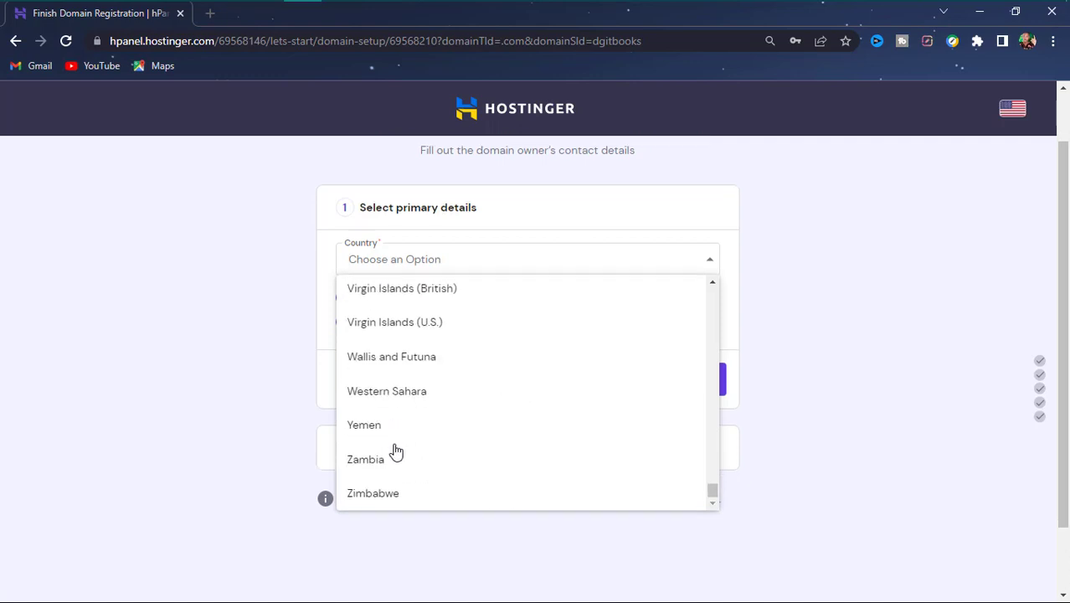
scroll(394, 435, down, 1)
scroll(406, 351, up, 20)
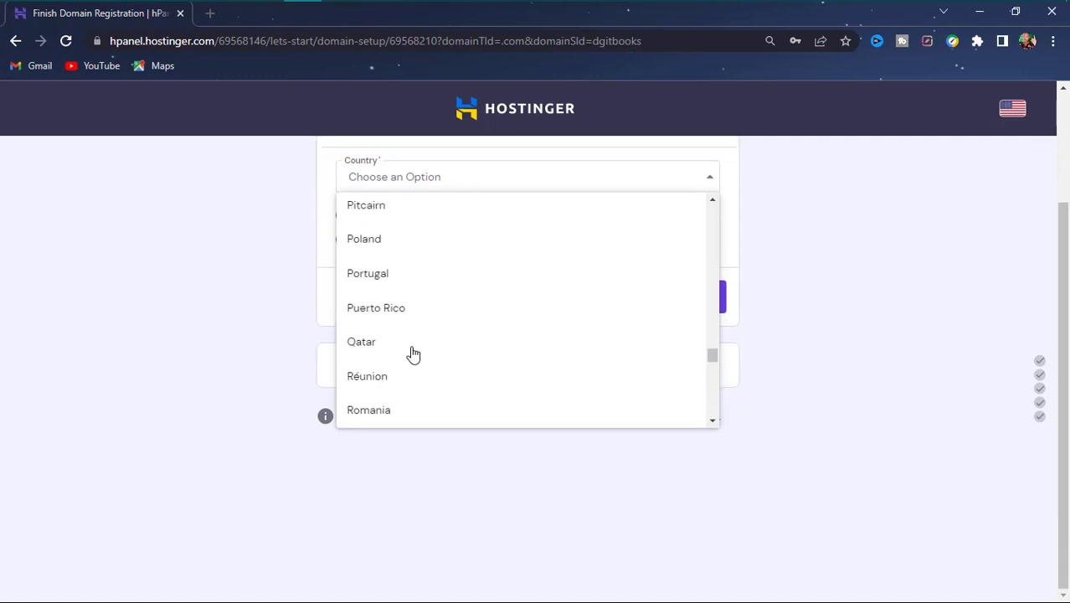
text(un)
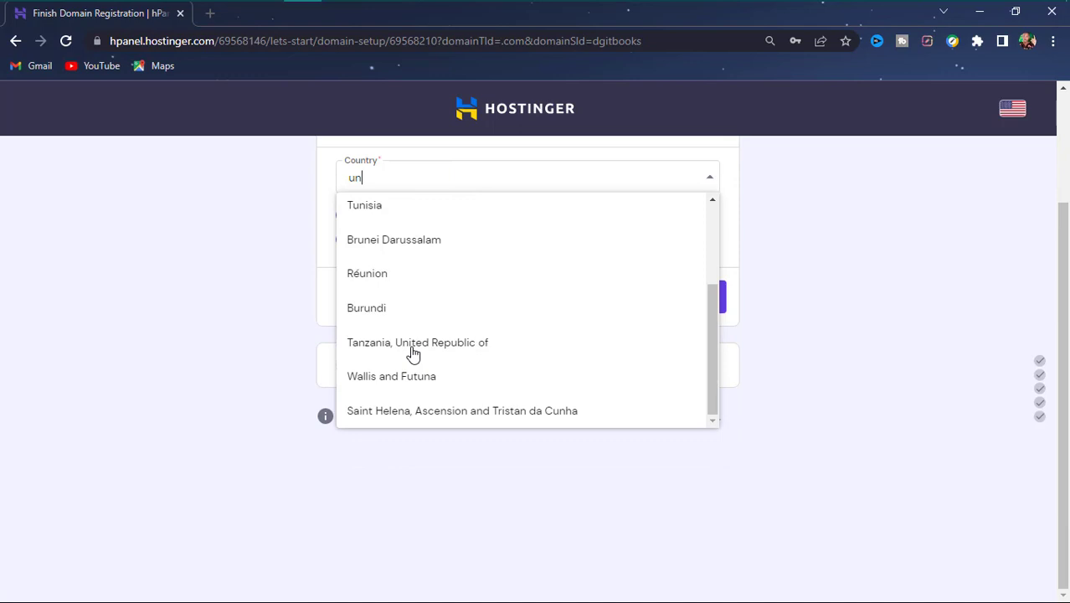
text(i)
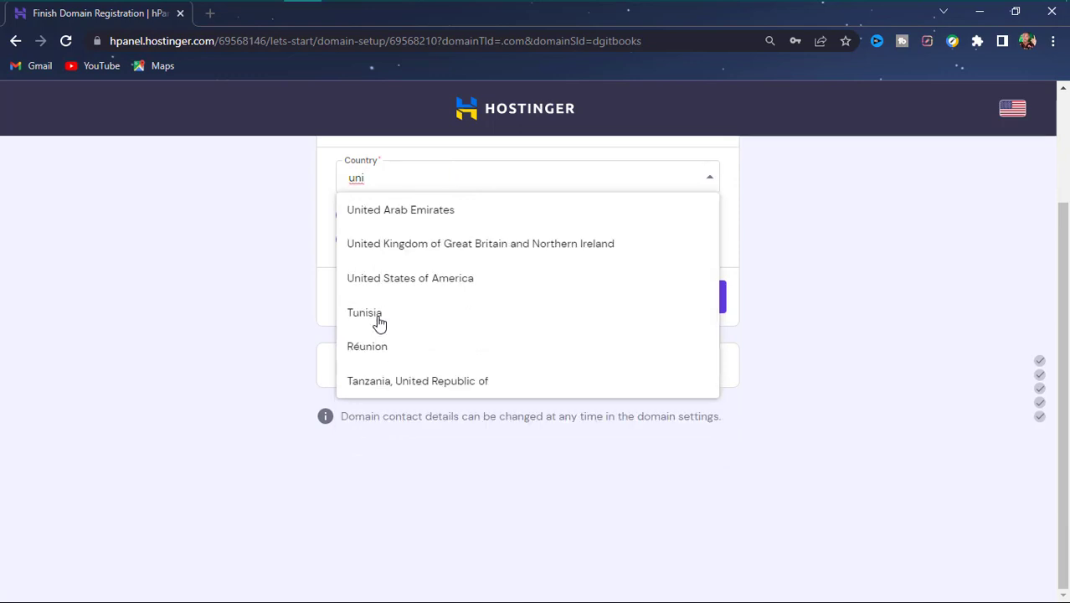
click(422, 282)
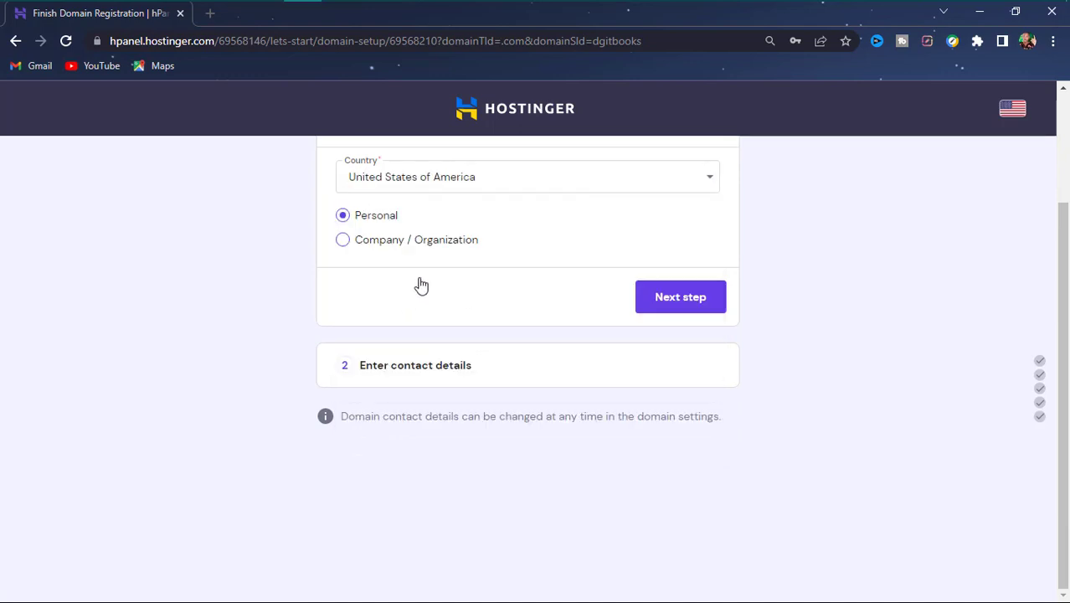
- Register the owner as Company / Organization and go on to contact details
scroll(372, 235, up, 2)
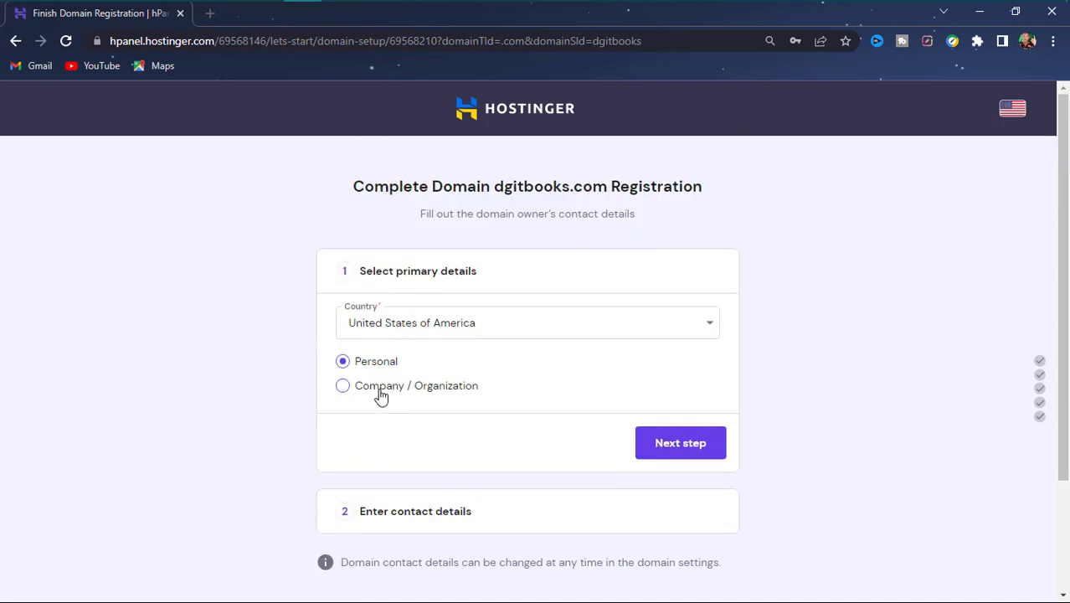
scroll(376, 387, down, 2)
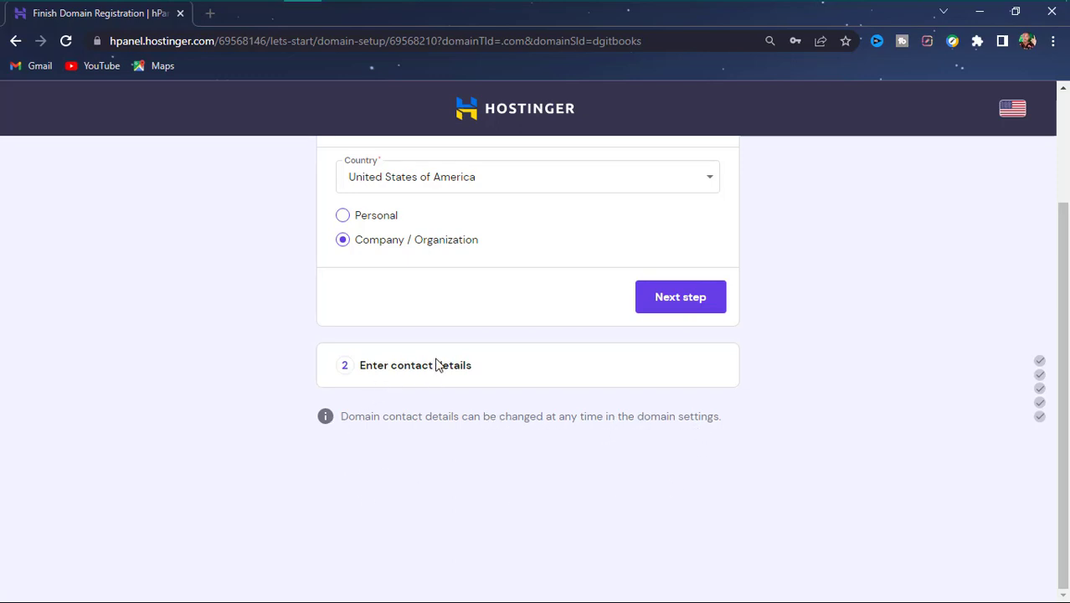
click(679, 303)
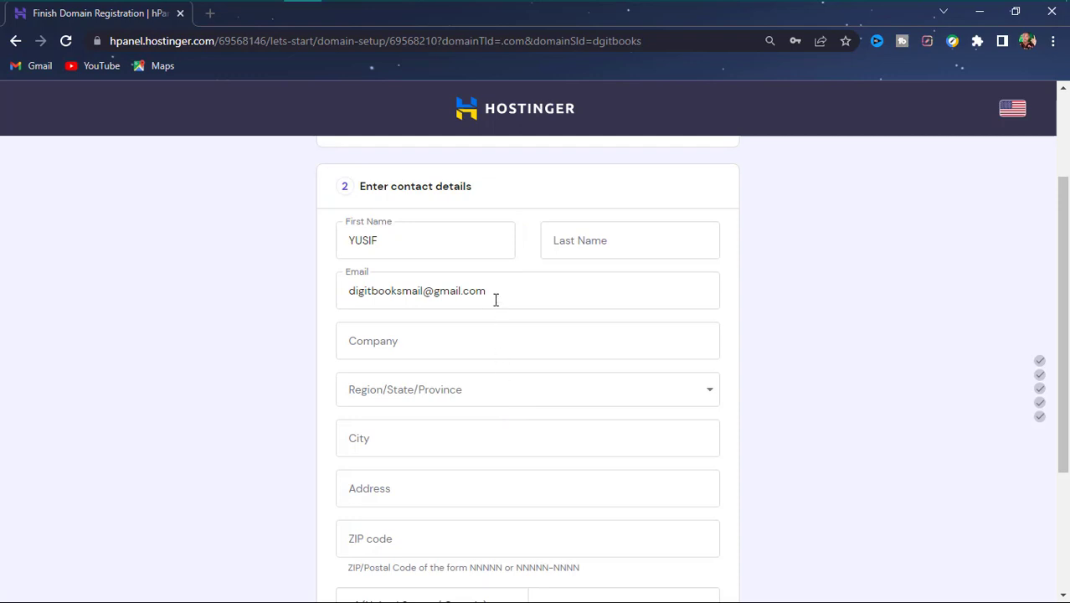
- Enter company name DIGITBOOKS and choose Kentucky as the region
click(518, 344)
text(DIGITBO)
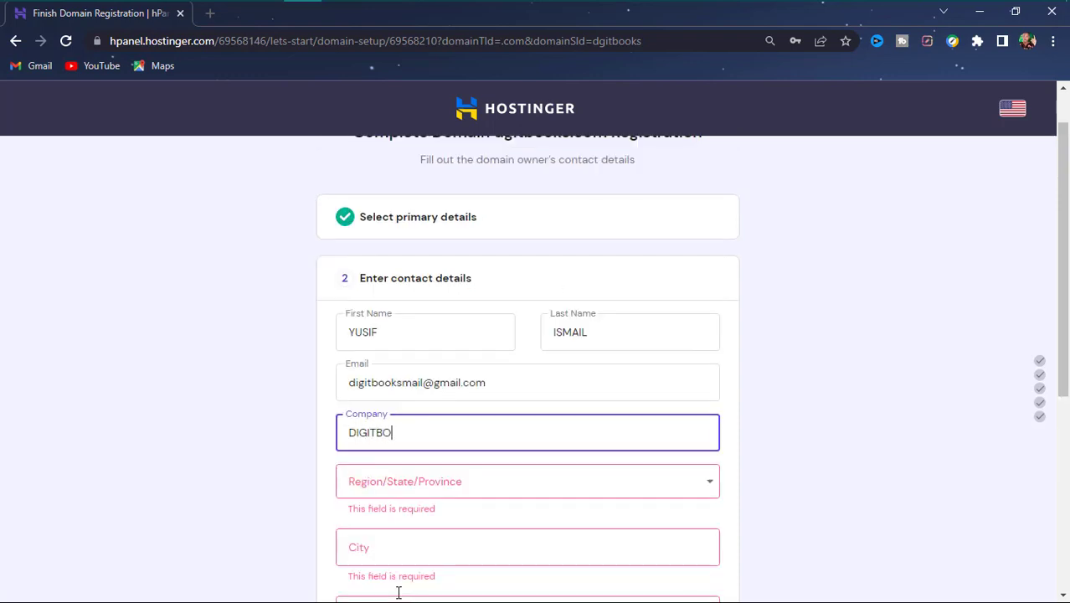
text(IKS)
key(BackSpace)
key(BackSpace)
key(BackSpace)
text(OKS)
key(Tab)
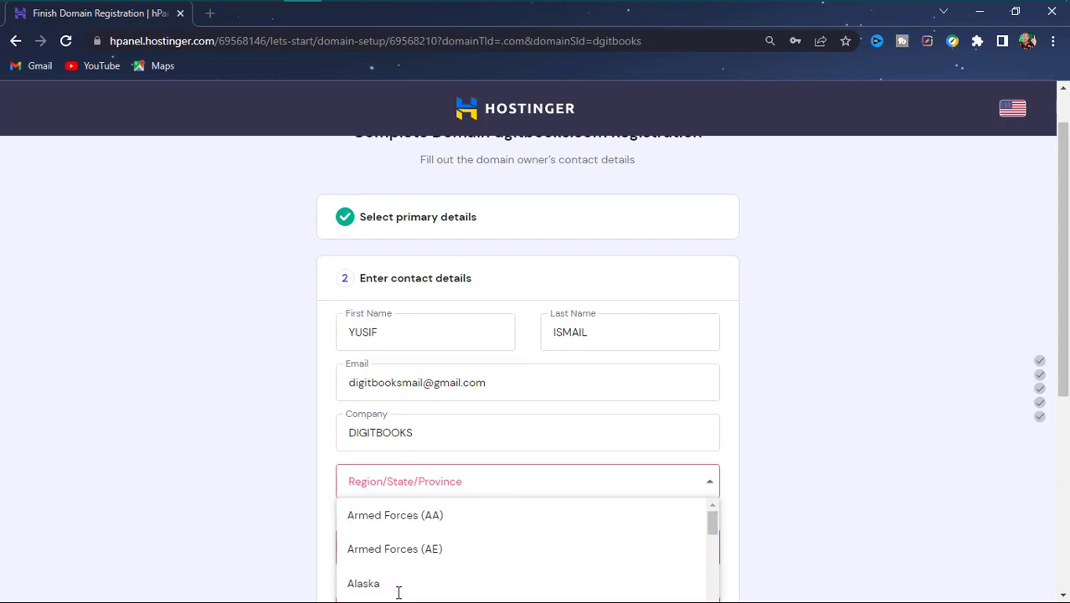
text(KE)
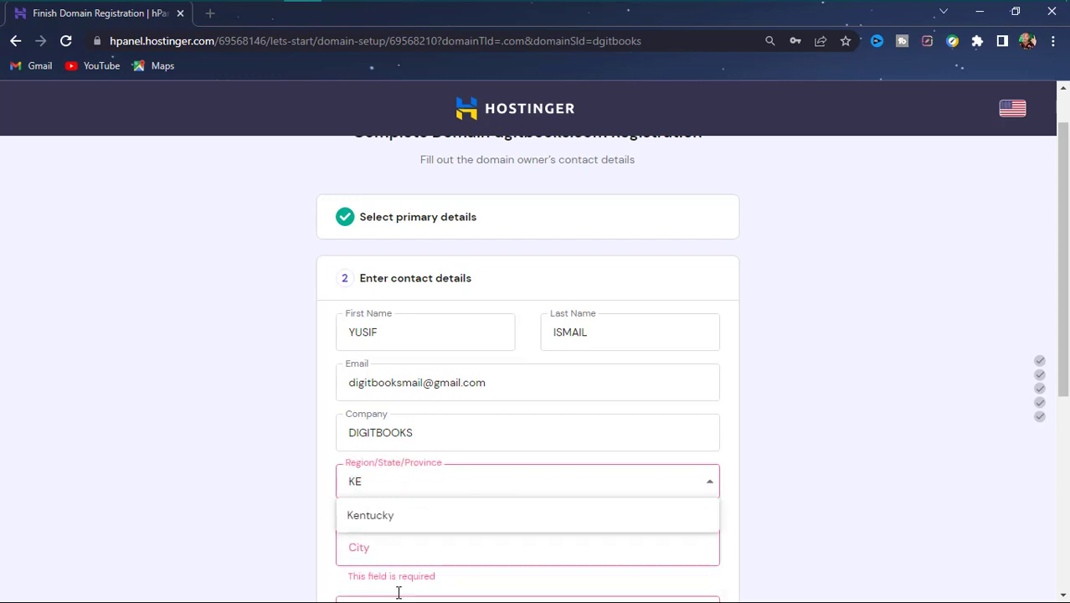
key(Down)
key(Return)
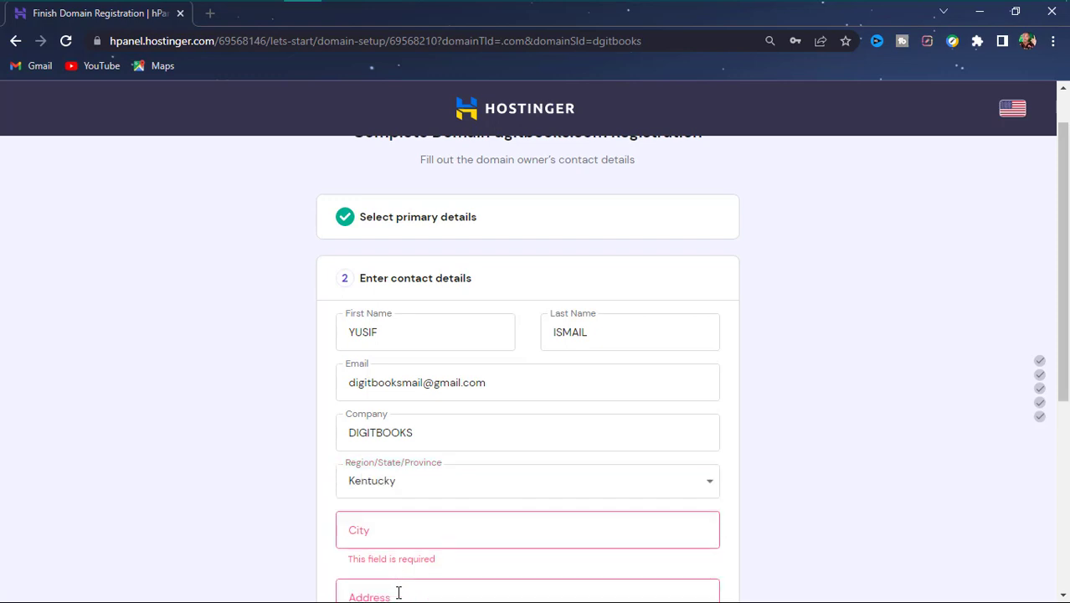
- Fill in the city and a street address
scroll(952, 425, down, 1)
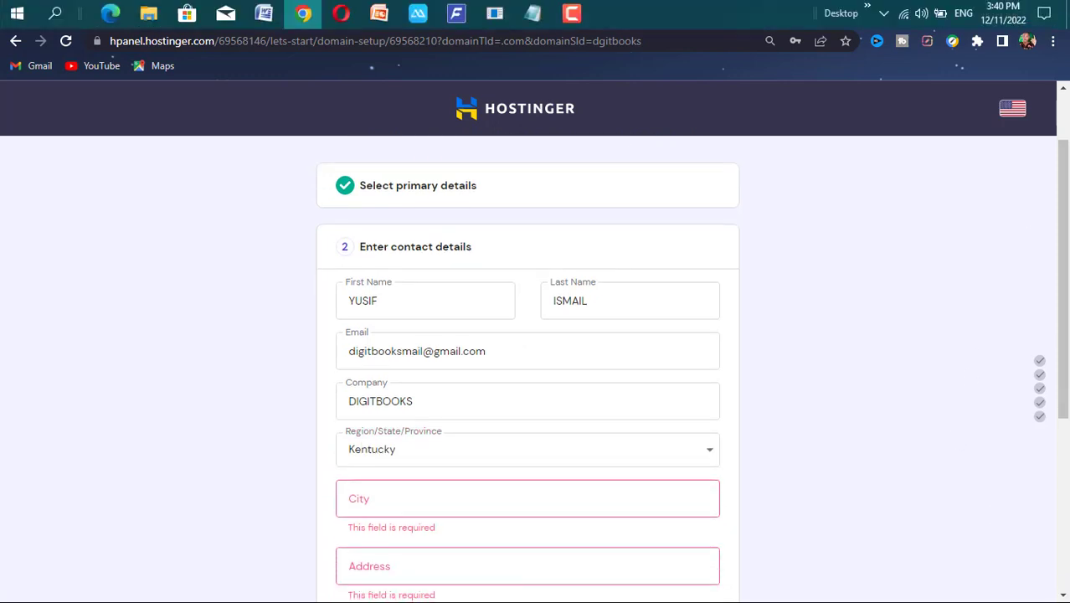
click(493, 502)
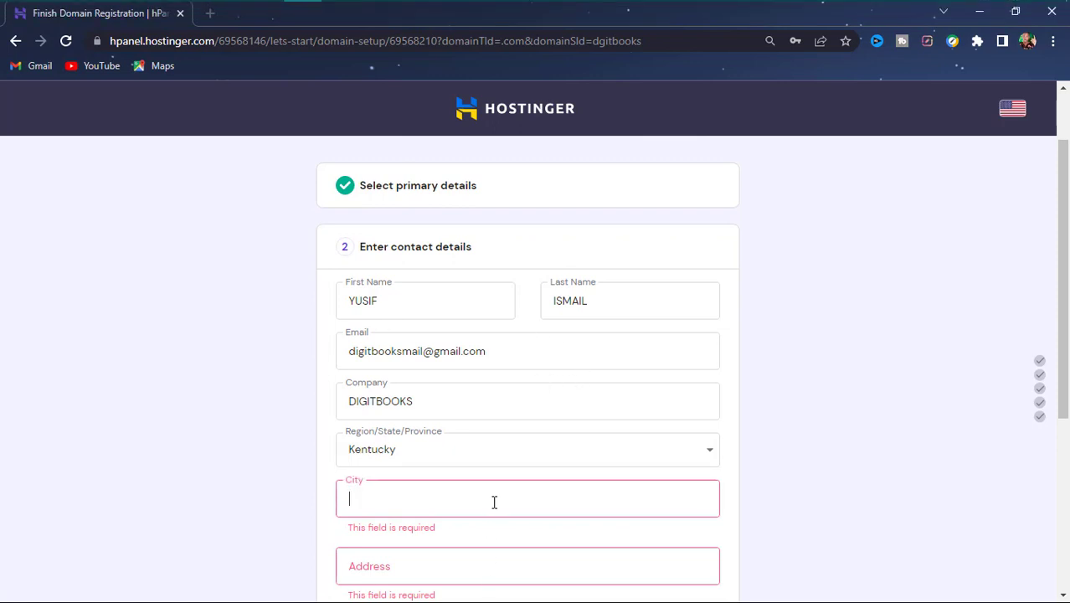
text(KEN)
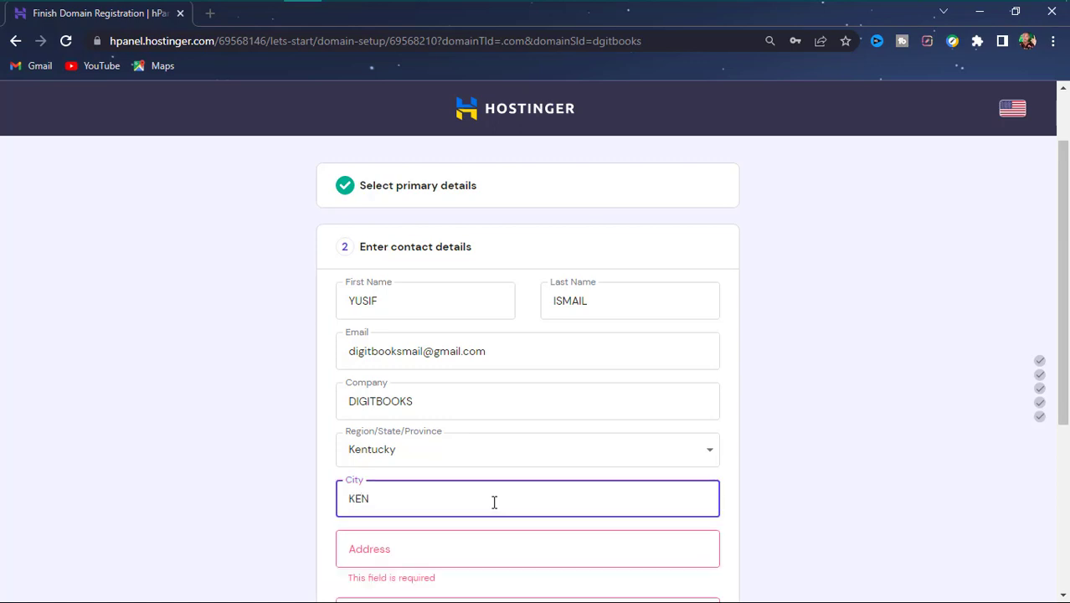
text(T)
key(Tab)
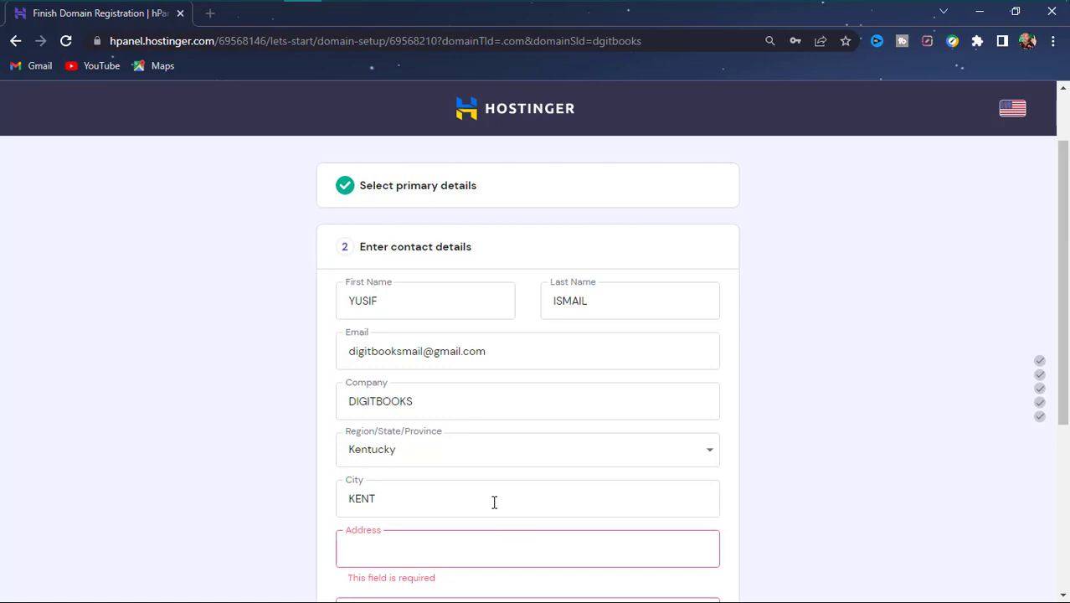
text(NILL)
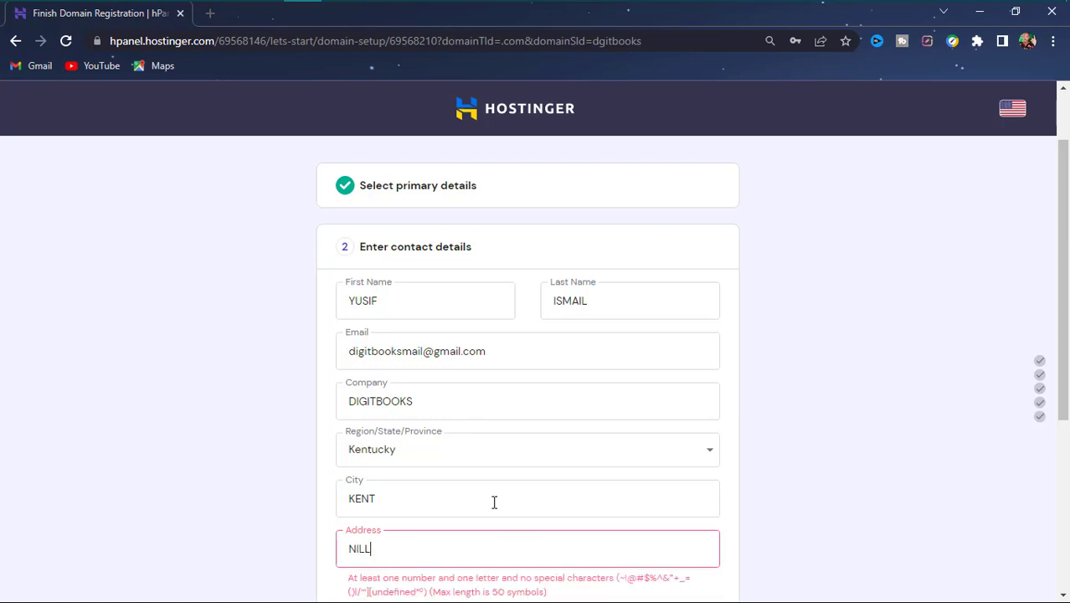
key(Tab)
scroll(494, 502, down, 3)
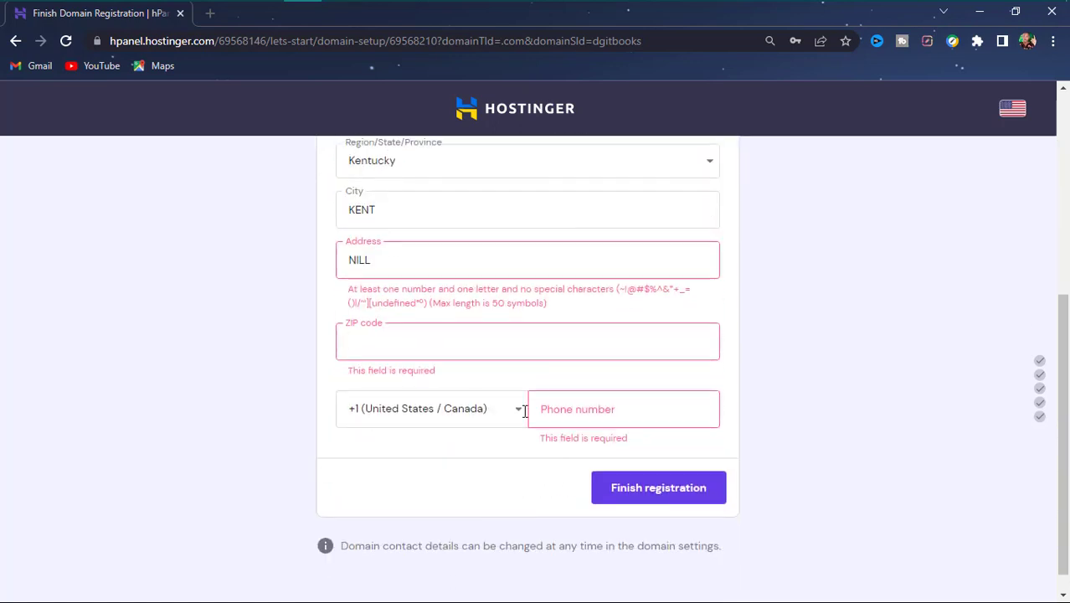
- Revise the street address text, which is still rejected for lacking a number
click(440, 270)
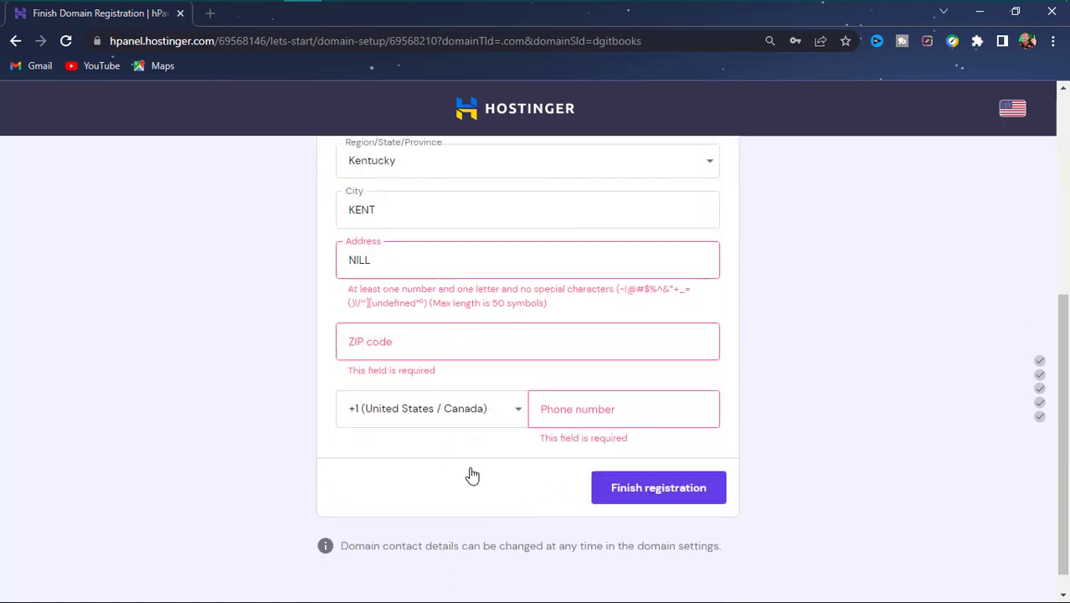
text(, )
text(KENTU)
text(CKY)
key(Left)
key(Left)
key(Left)
key(Left)
key(Left)
key(Left)
key(Left)
key(Left)
key(Left)
key(BackSpace)
key(BackSpace)
key(BackSpace)
key(BackSpace)
key(BackSpace)
key(BackSpace)
key(End)
text(STREET)
key(Tab)
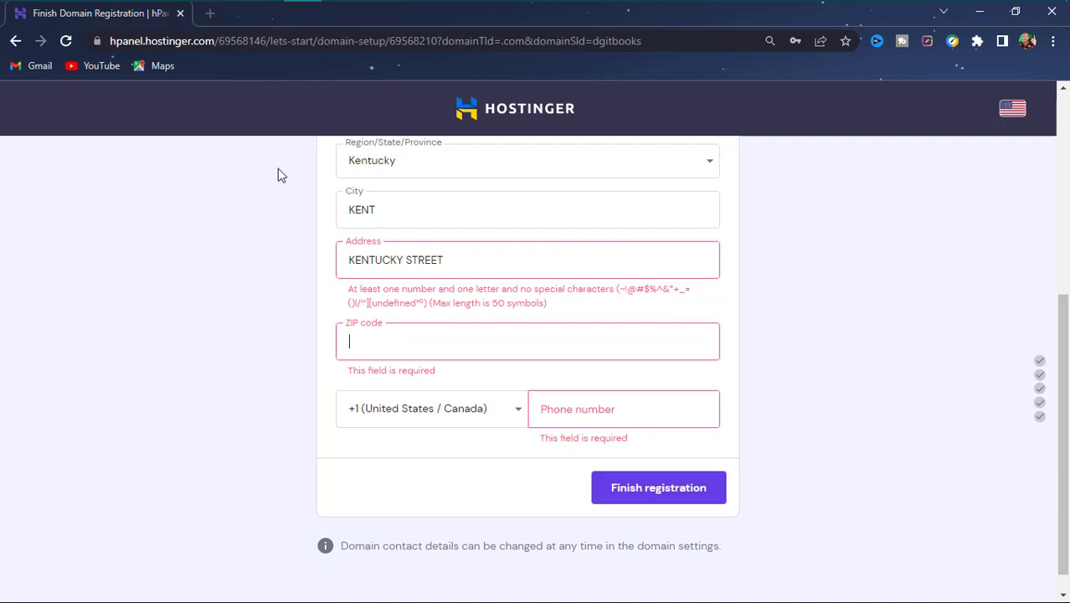
click(346, 259)
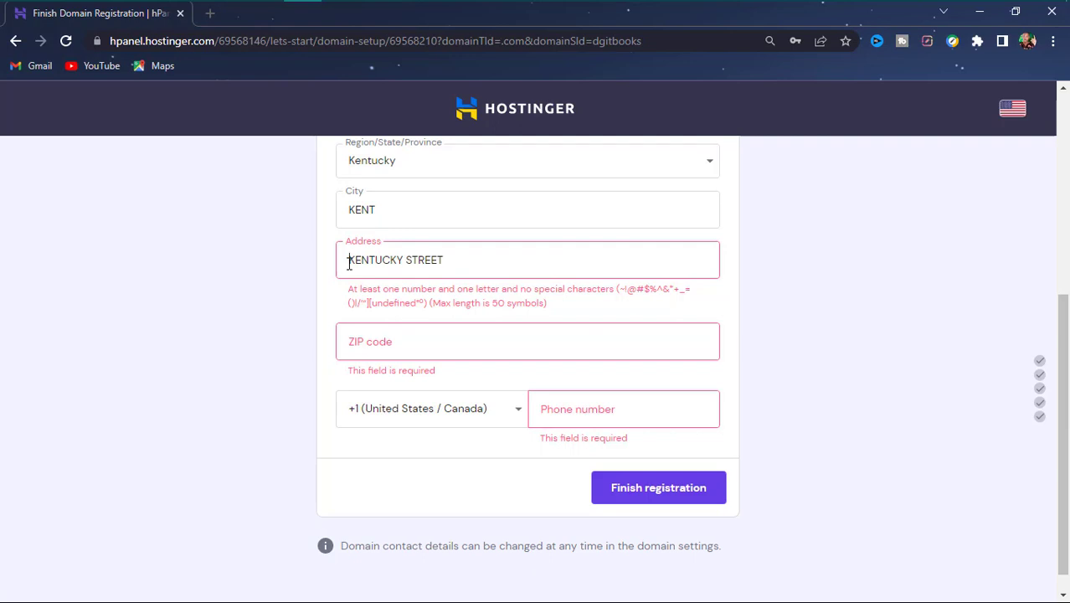
- Replace the street address with one including a house number and enter the ZIP code
triple_click(349, 263)
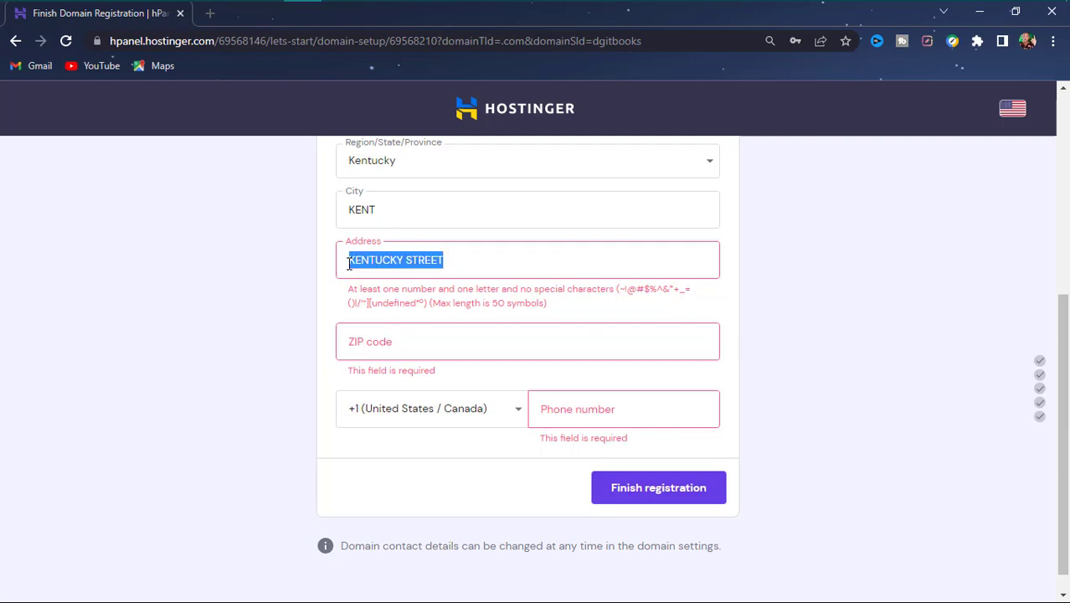
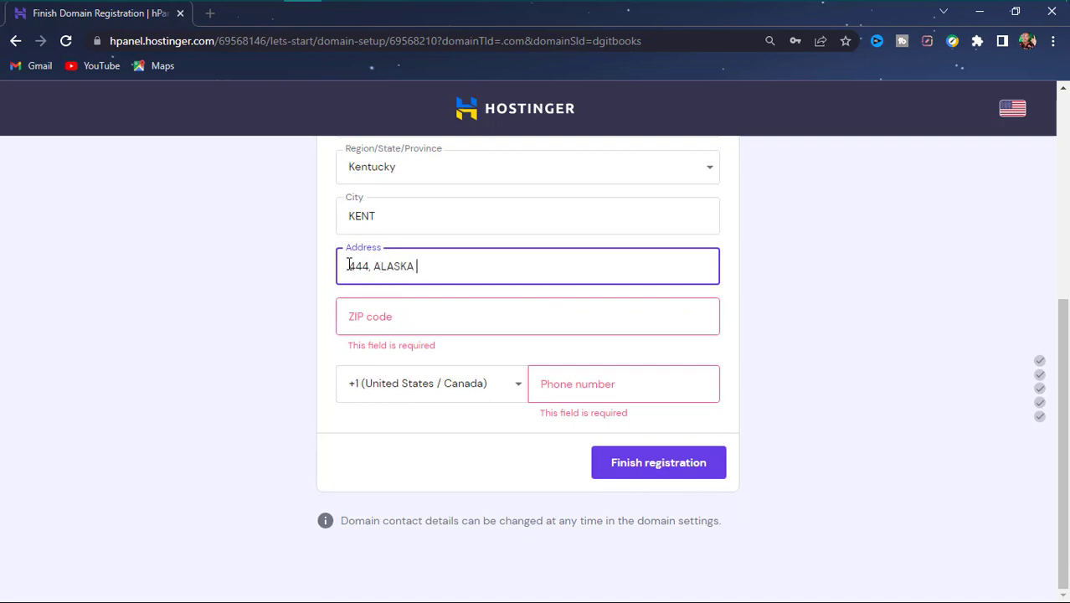
key(Tab)
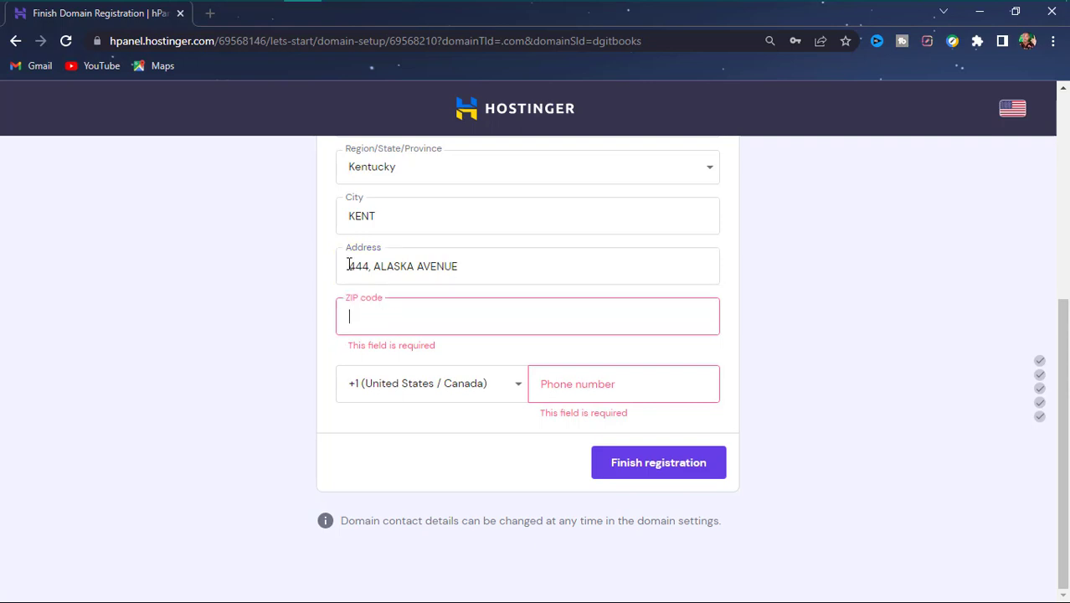
text(90)
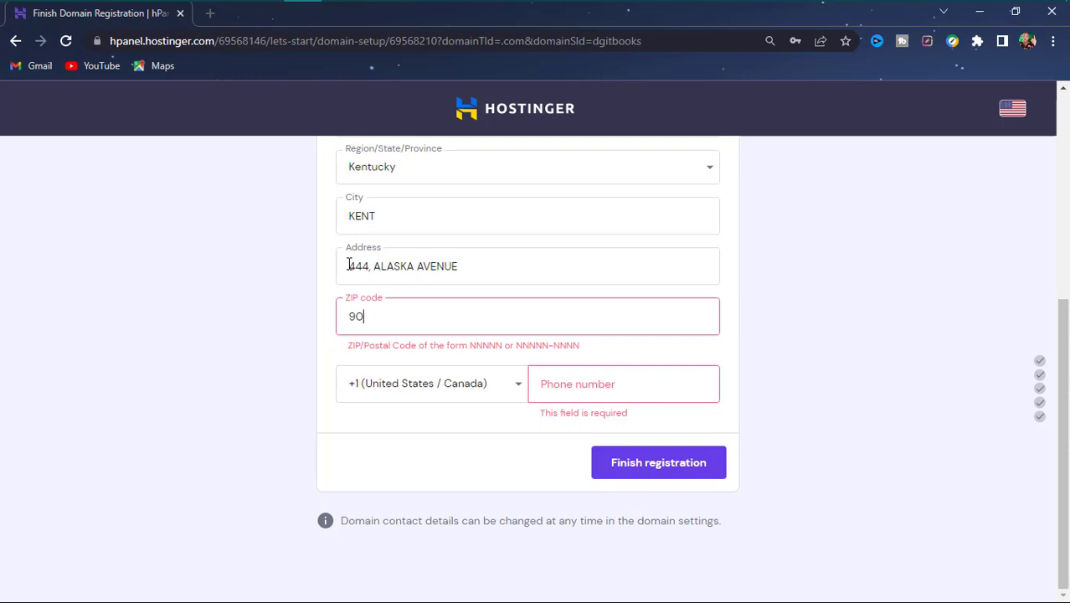
text(503)
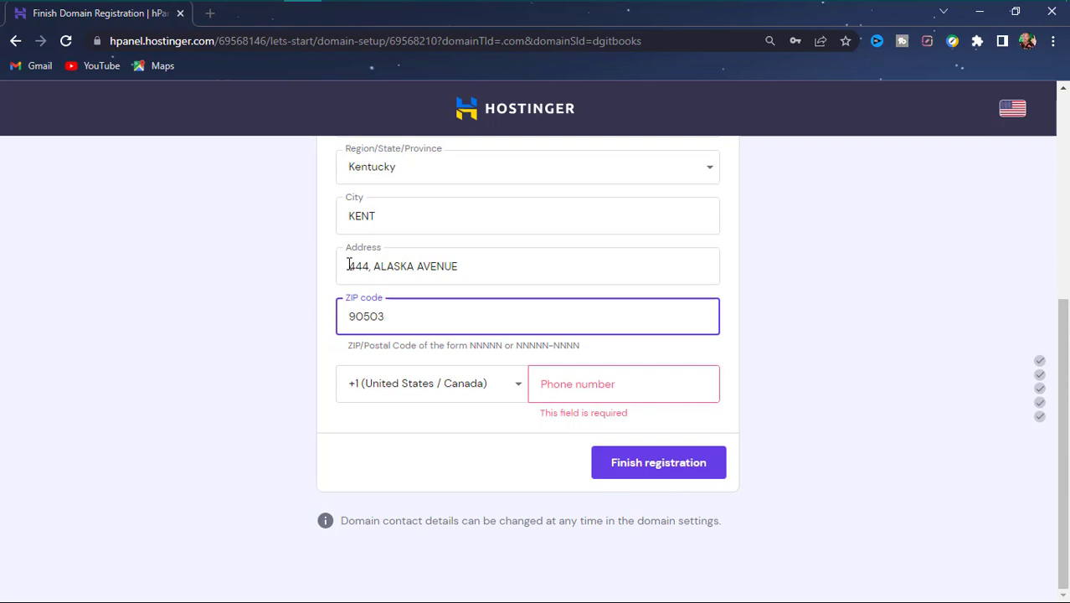
- Enter the phone number and submit the domain registration
click(574, 387)
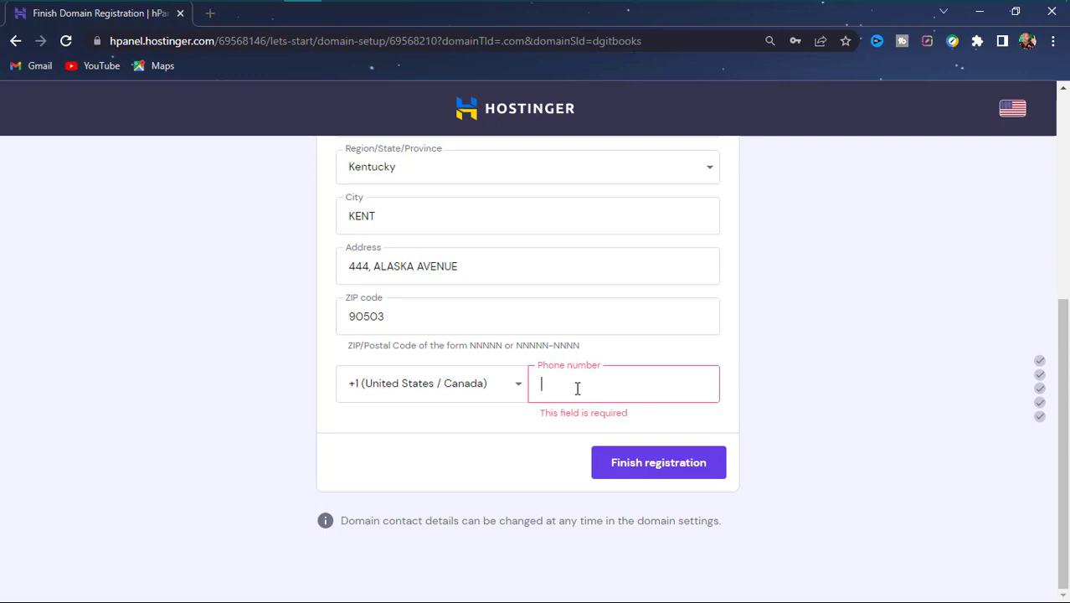
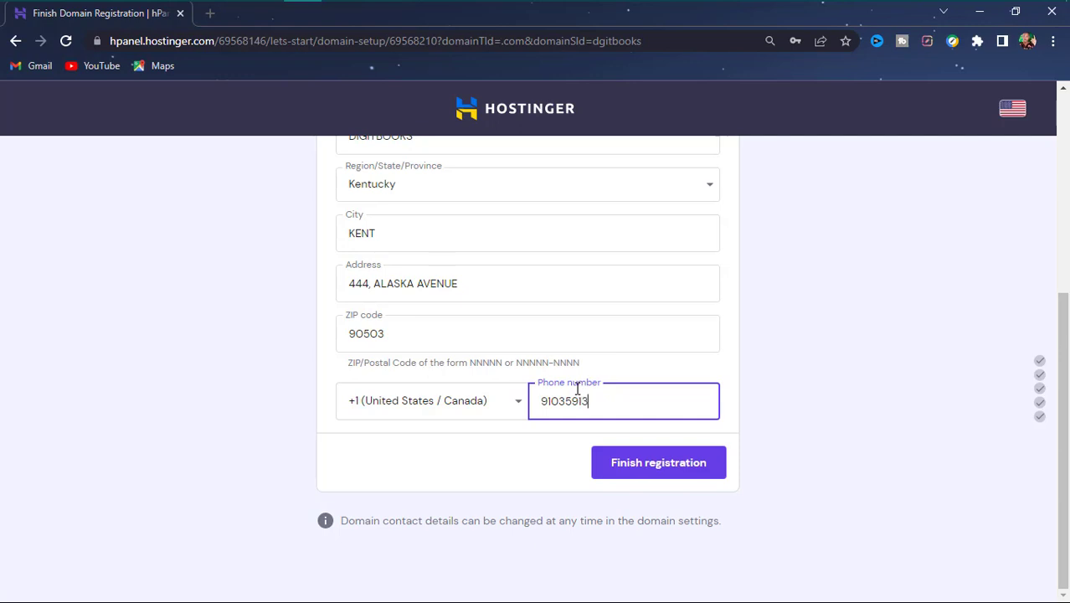
click(654, 477)
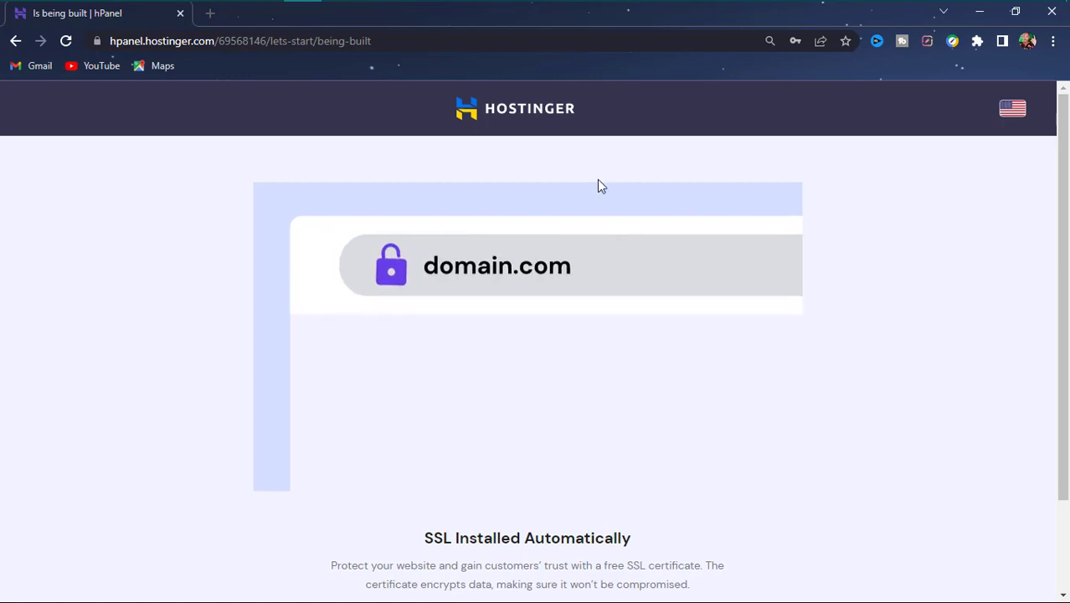
- Wait for the website build to reach the 'Well Done, You Are Ready!' page
scroll(633, 468, down, 2)
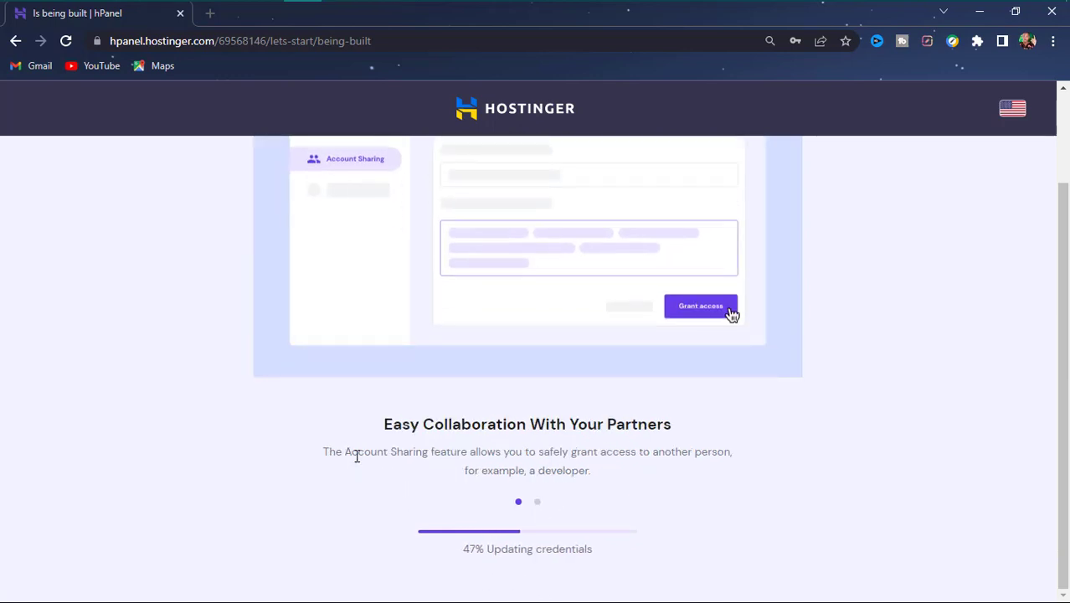
mouse_move(95, 39)
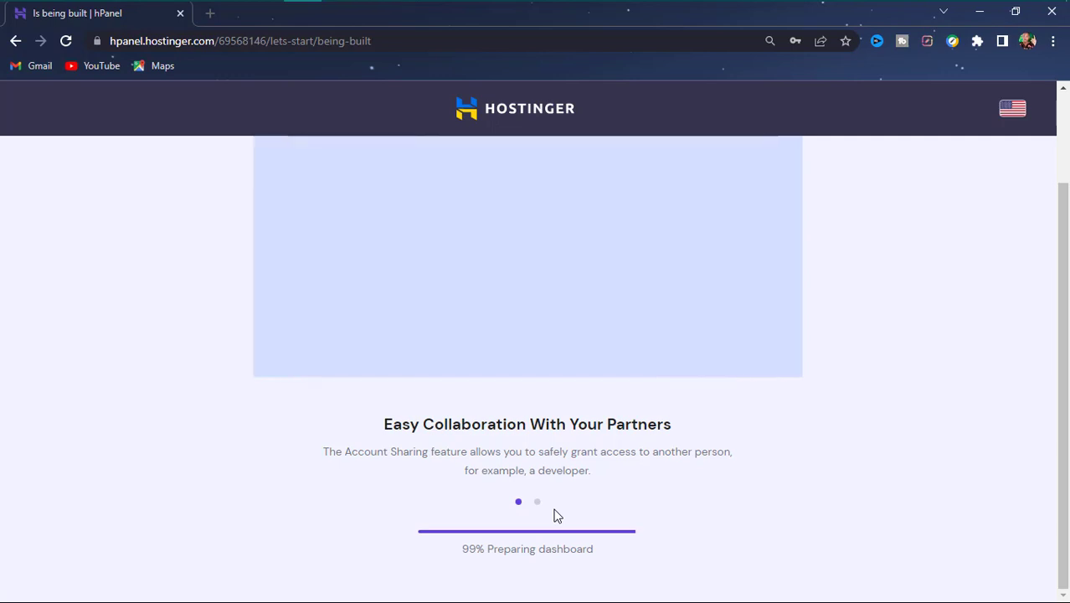
scroll(558, 508, up, 1)
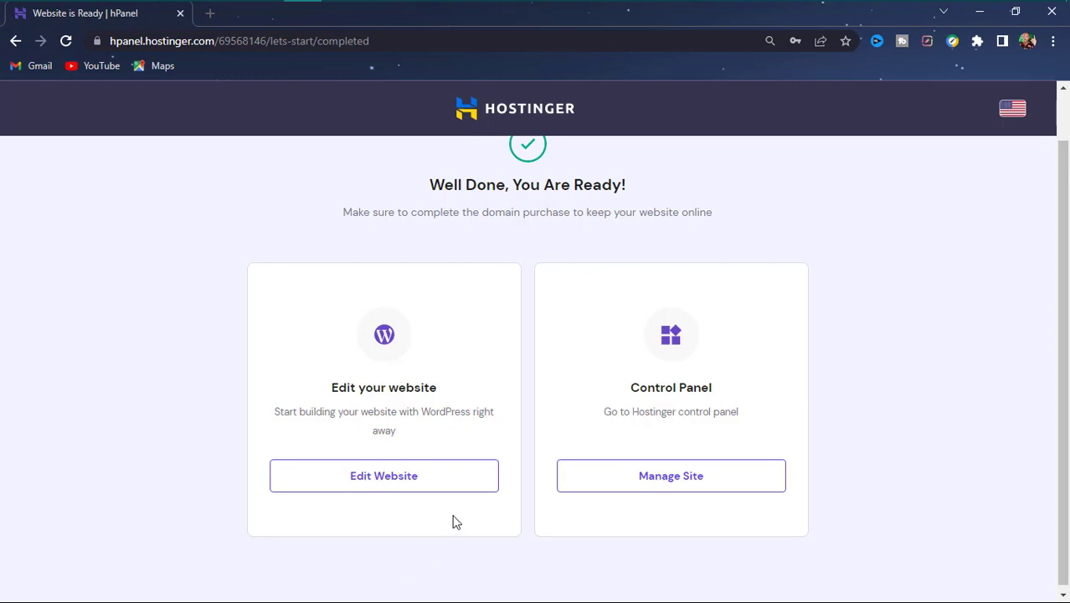
- Switch from the Hostinger ready page to the Notepad planning notes
scroll(453, 503, up, 1)
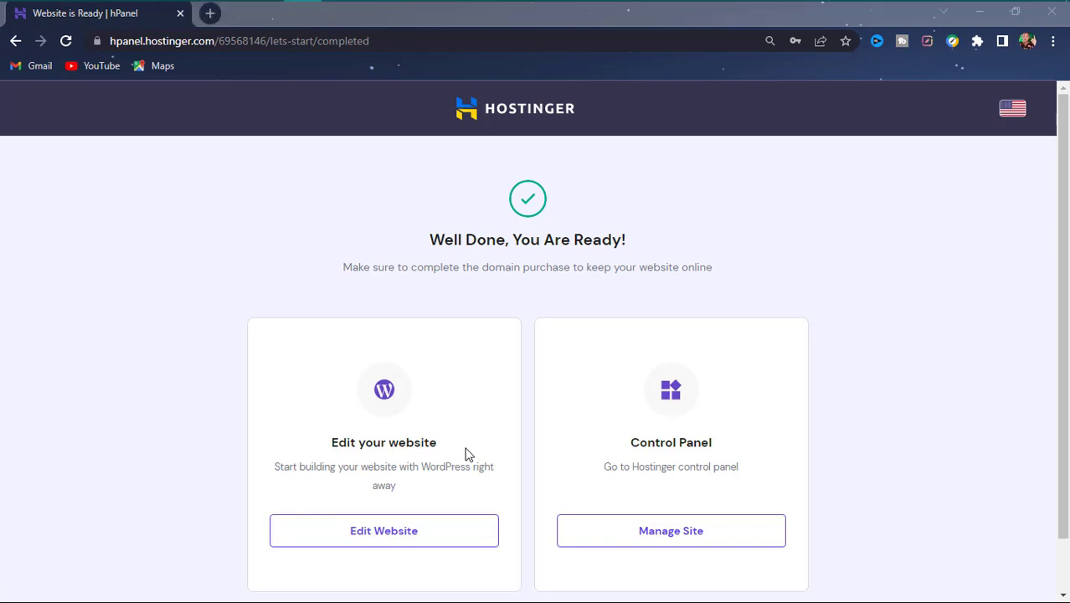
key(alt+Tab)
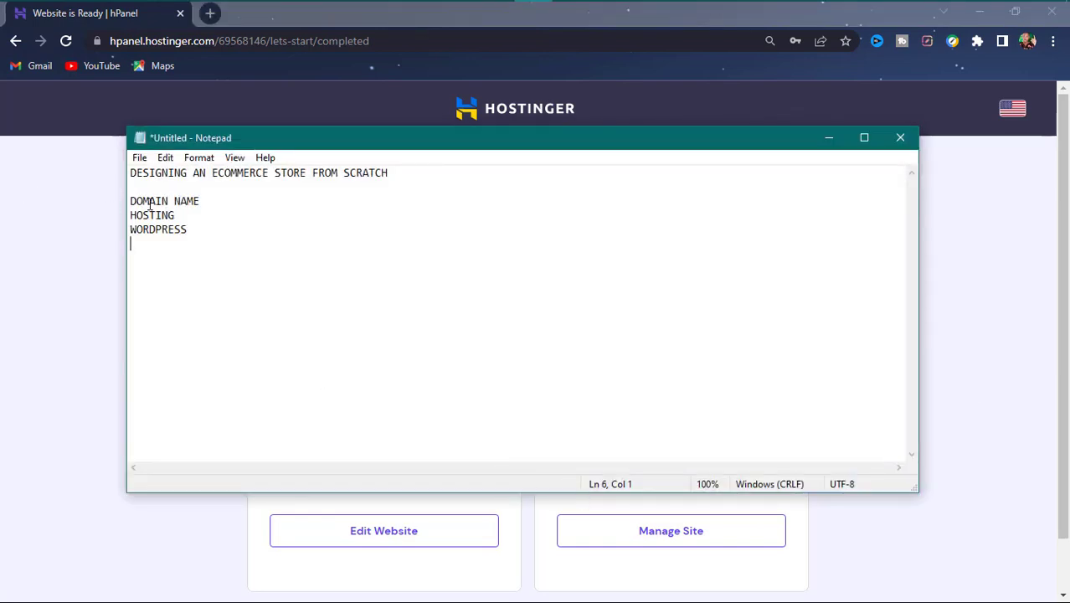
- Highlight the DOMAIN NAME, HOSTING and WORDPRESS note lines, then minimize Notepad
drag(129, 201, 197, 263)
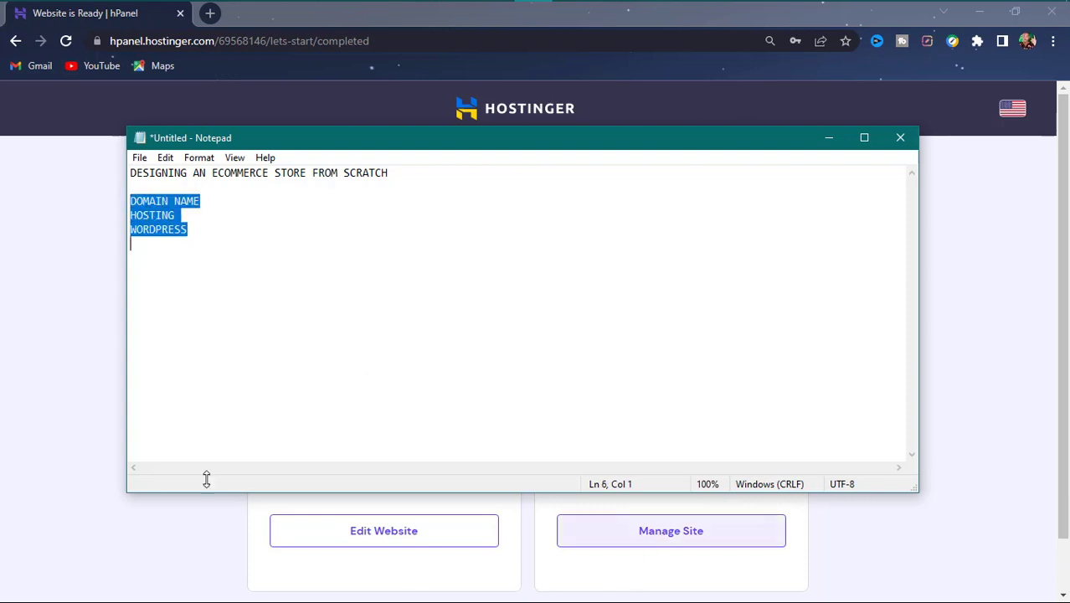
click(832, 138)
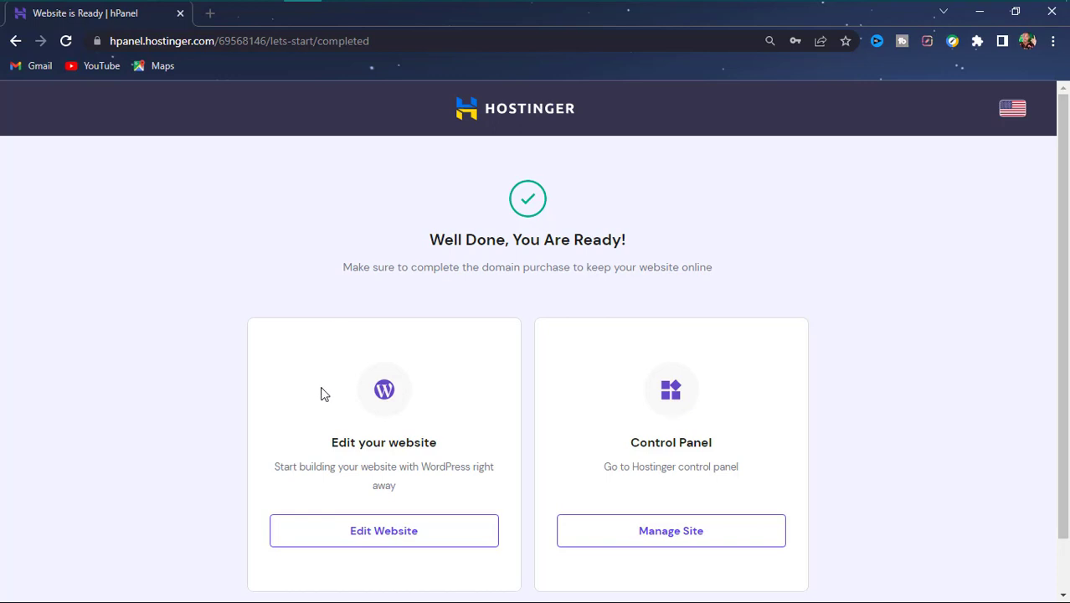
- Use Edit Website to auto-login to dgitbooks.com's WordPress Hello world! post editor
scroll(399, 455, down, 1)
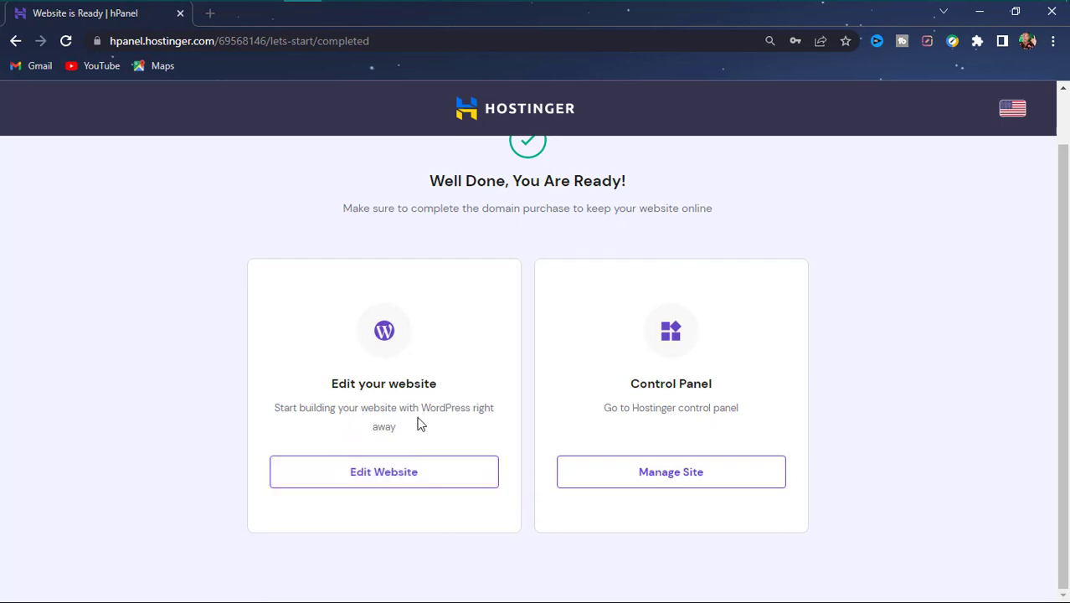
click(380, 479)
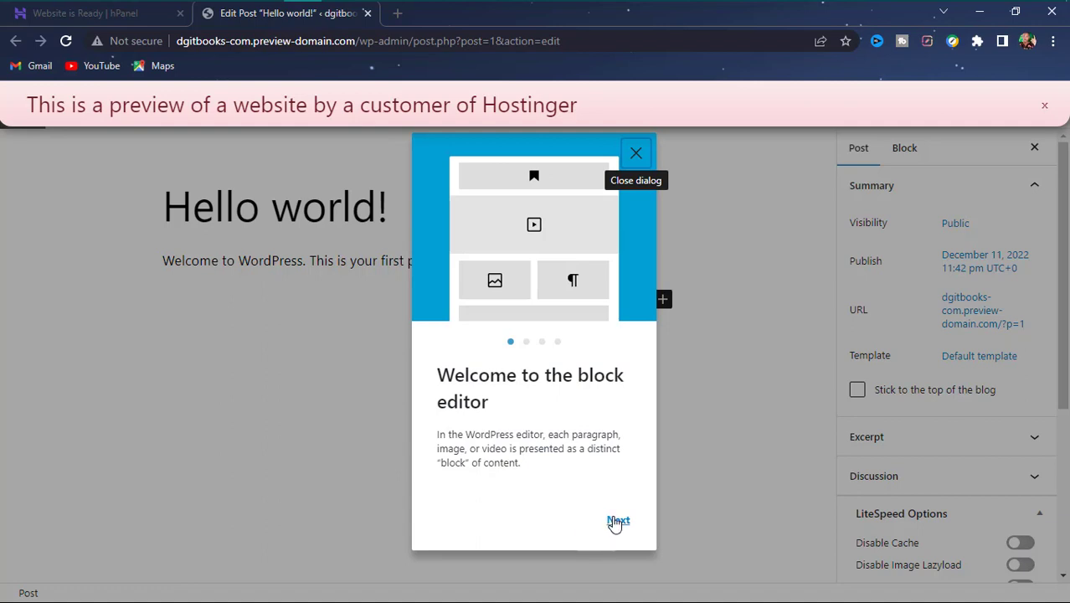
- Step through the welcome guide to Get started and close the Hostinger preview banner
click(628, 522)
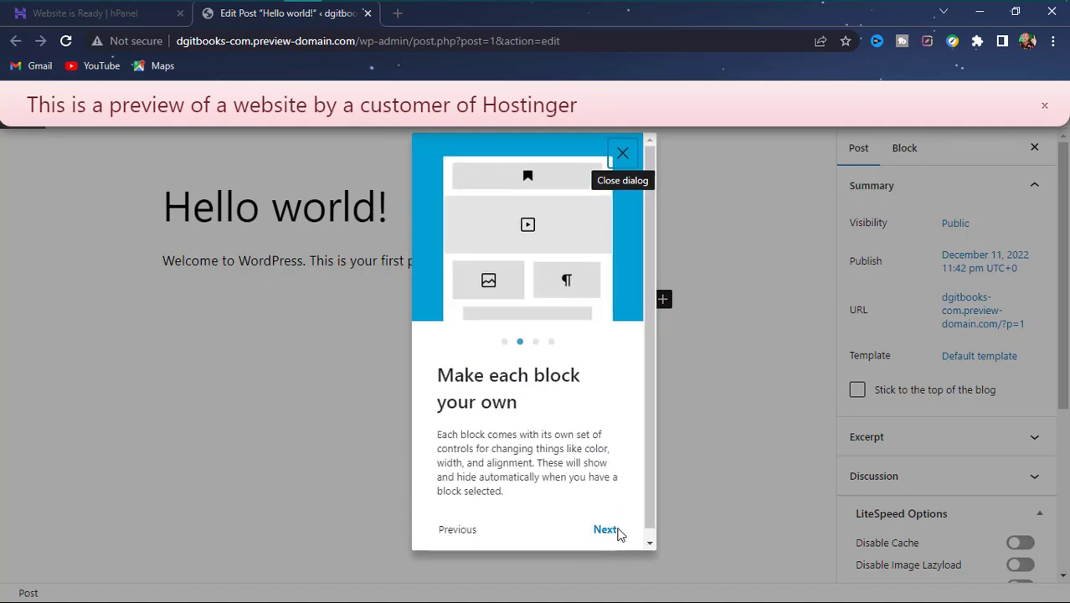
click(618, 530)
click(612, 529)
click(610, 529)
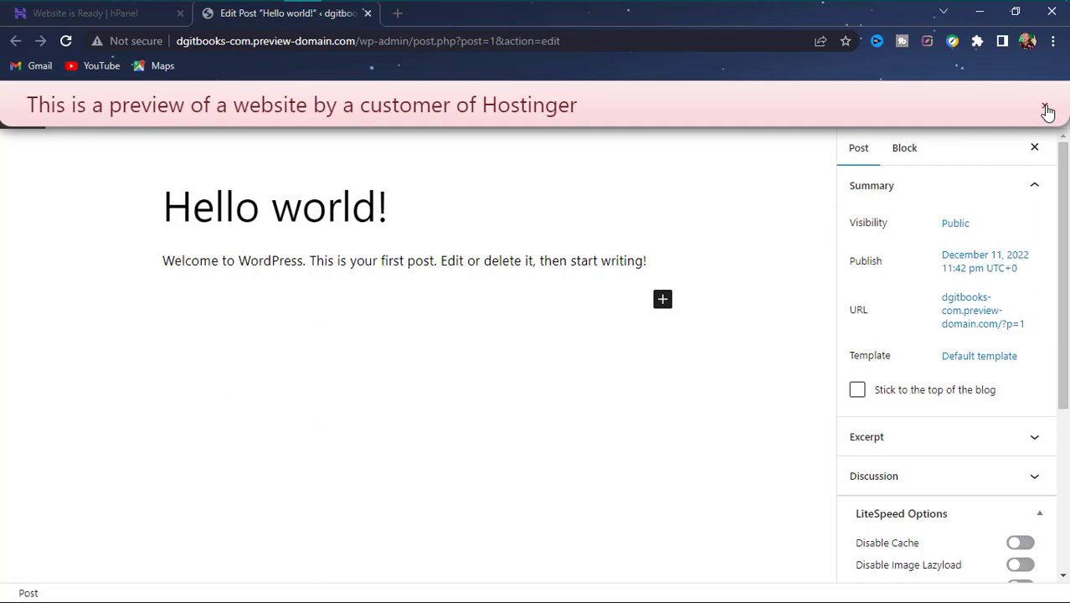
click(1046, 110)
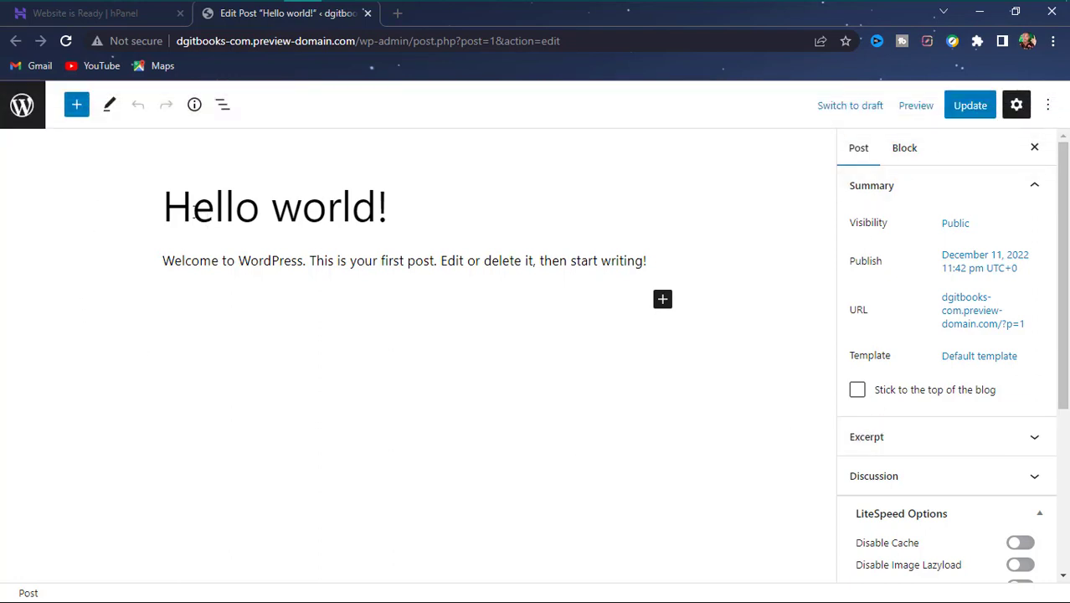
- Select the post title and paragraph, then the dgitbooks-com part of the address, and open a new tab
click(193, 213)
click(300, 264)
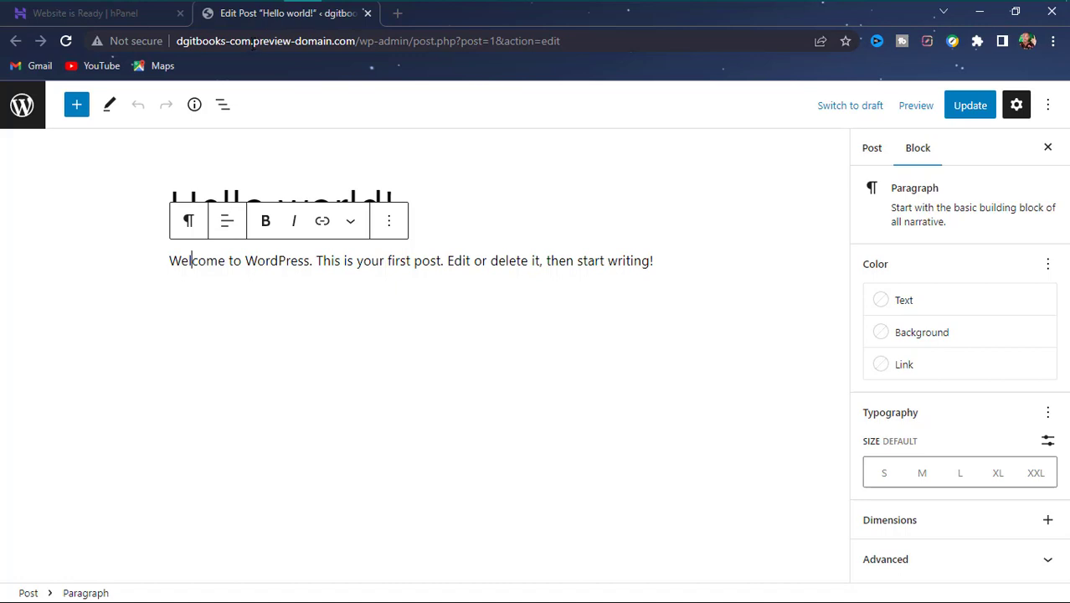
drag(252, 41, 176, 40)
key(ctrl+c)
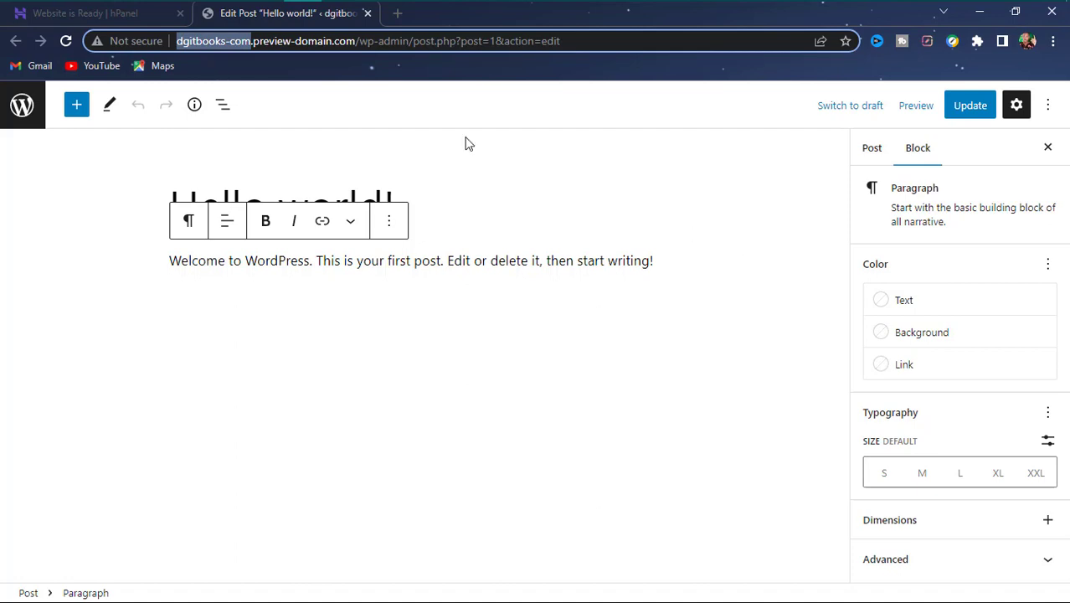
click(401, 18)
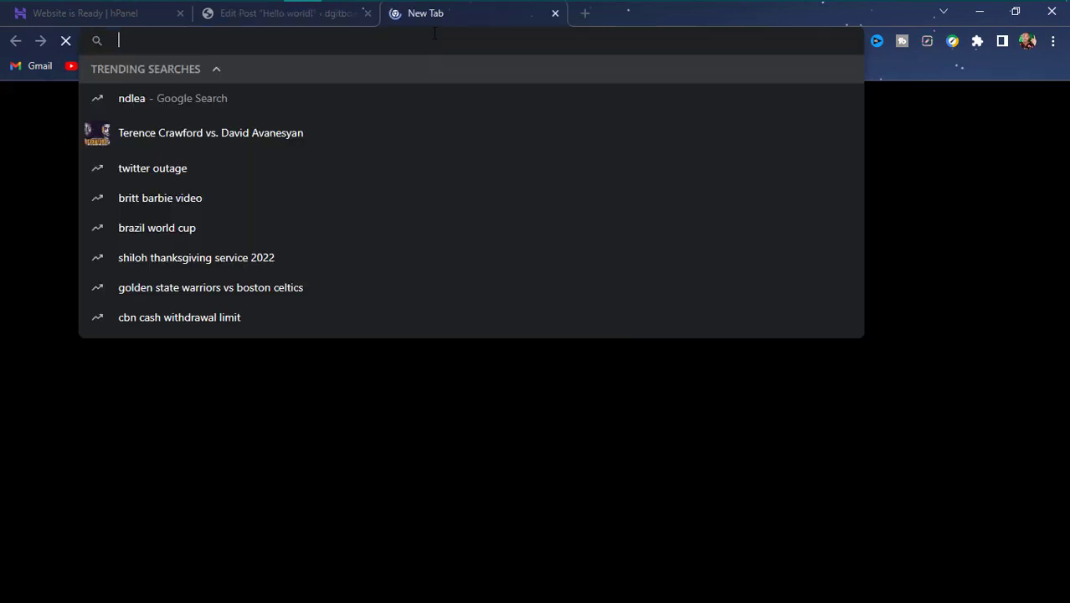
- Load dgitbooks.com in the new tab and scroll through the live homepage
key(ctrl+v)
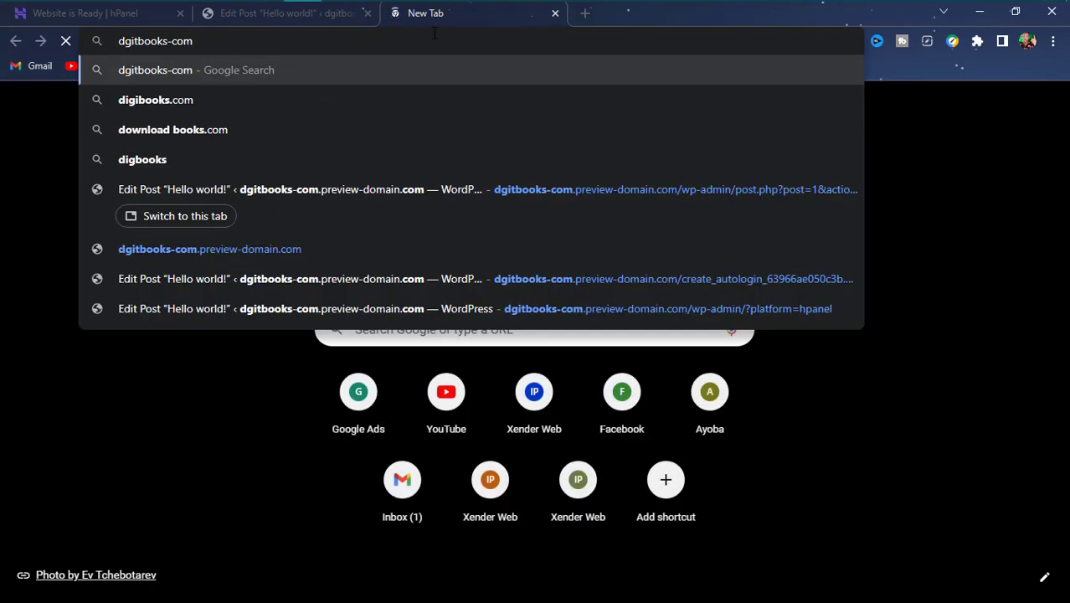
key(Left)
key(Left)
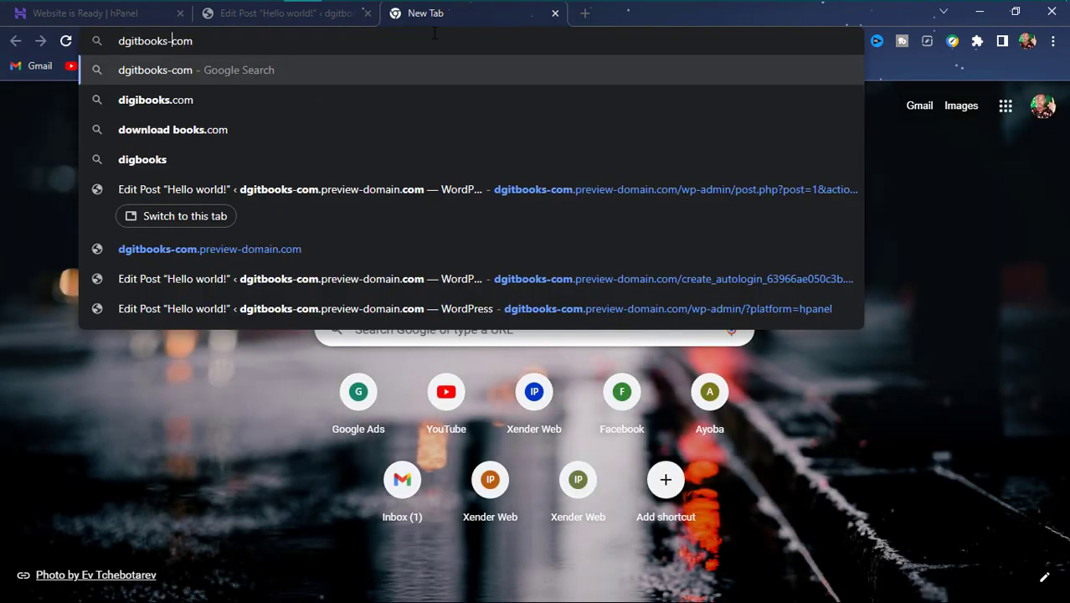
key(BackSpace)
text(.)
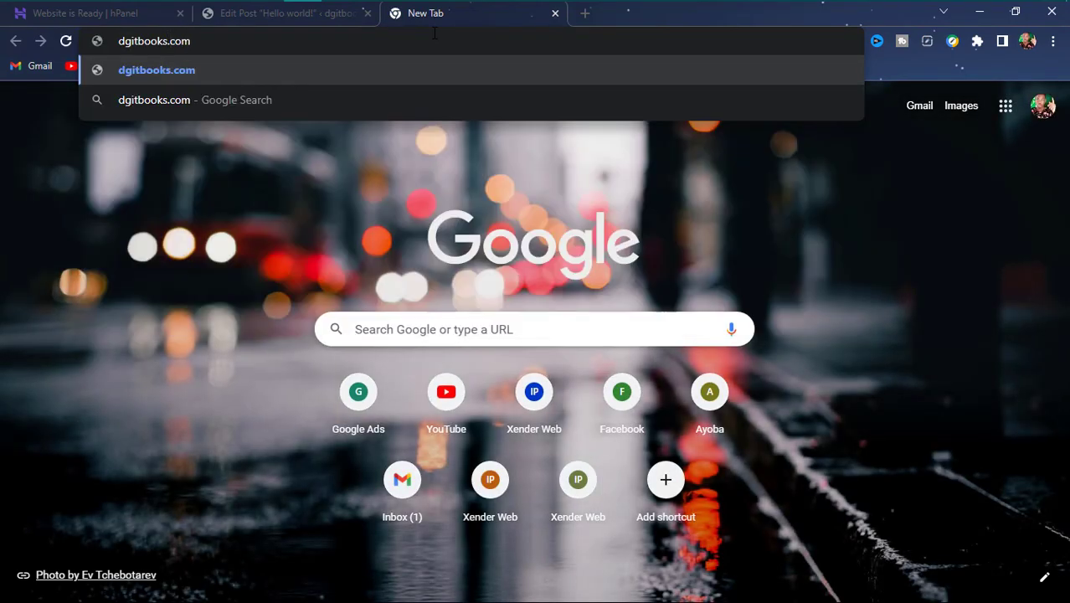
key(Return)
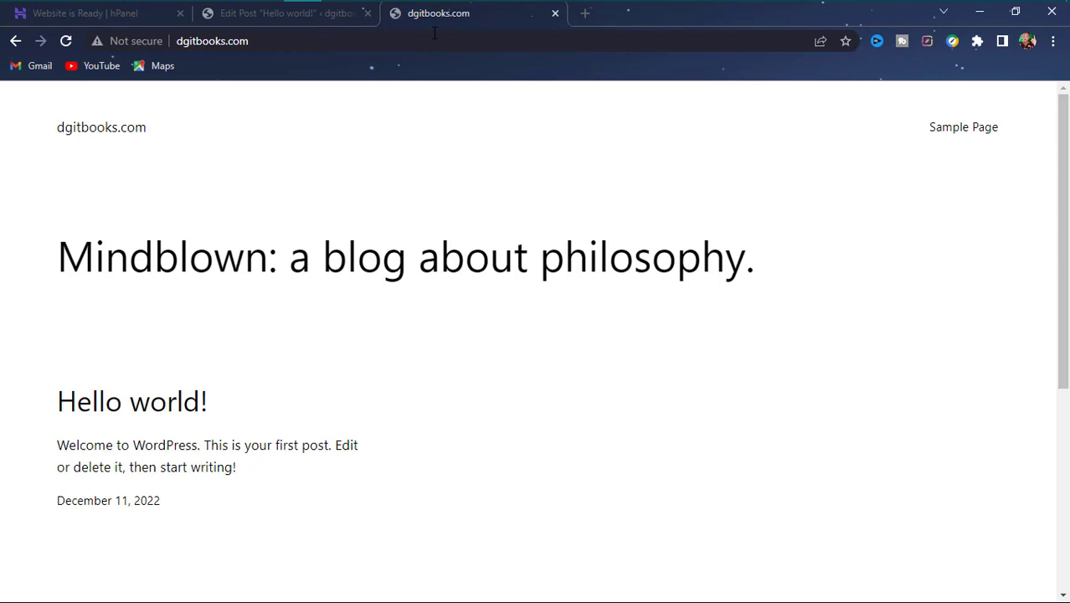
scroll(201, 308, down, 4)
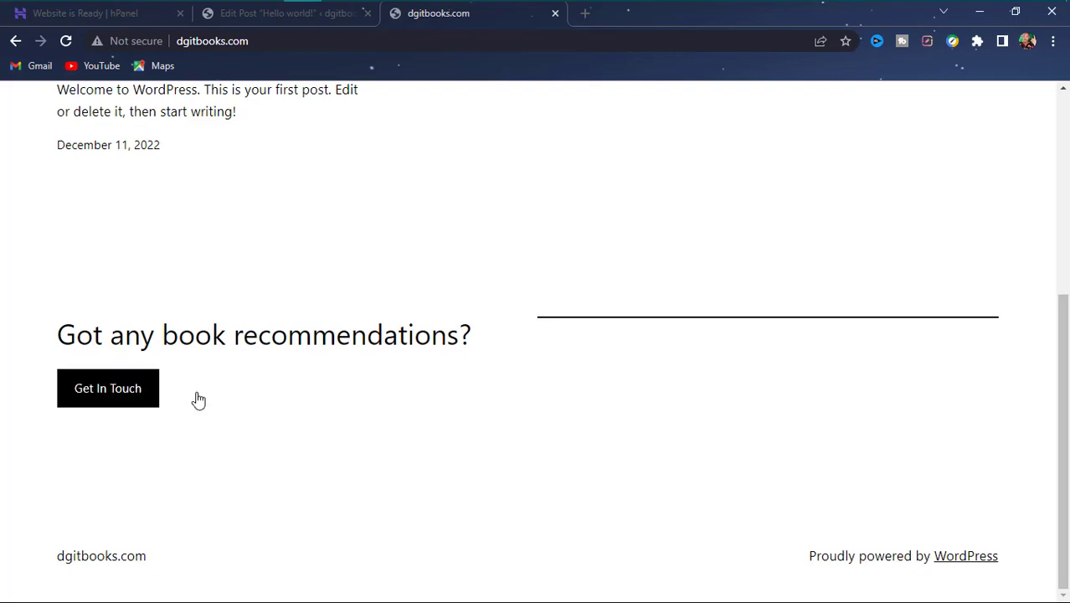
scroll(319, 391, up, 4)
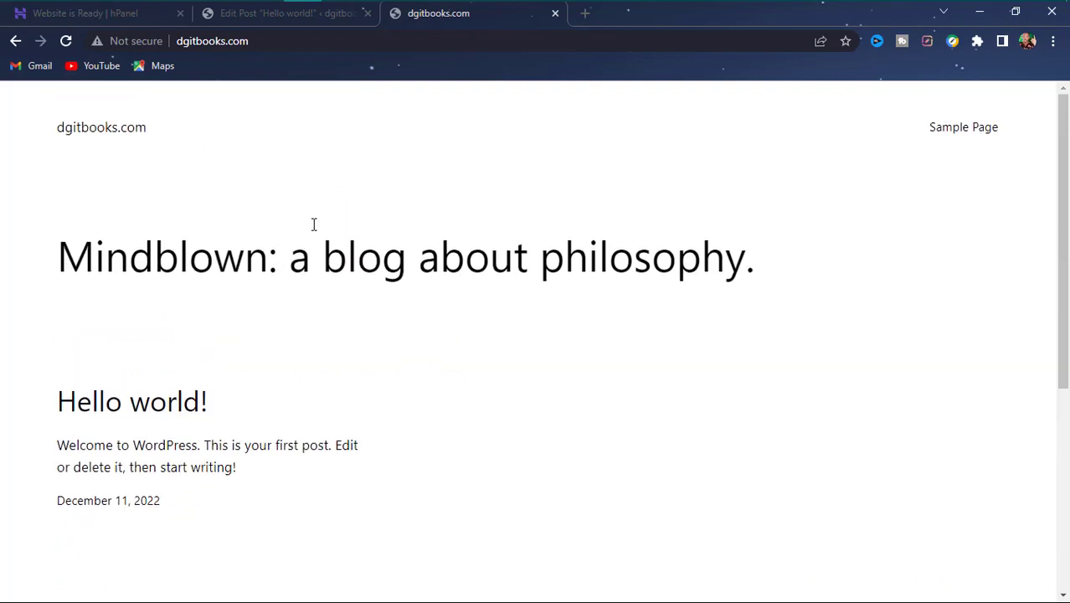
scroll(314, 224, down, 4)
scroll(418, 251, up, 4)
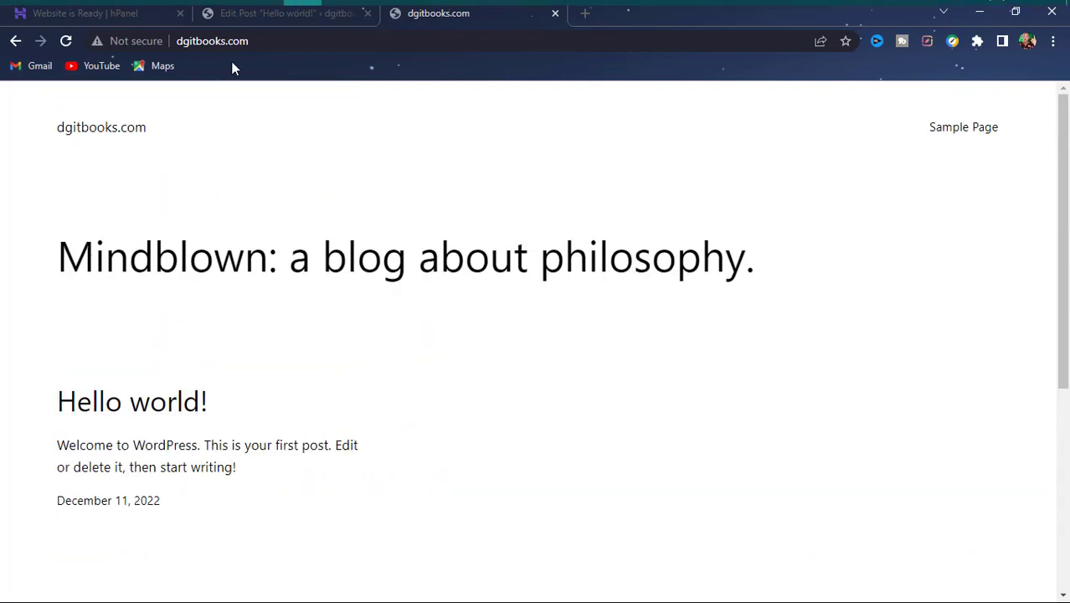
- Return to the Edit Post tab and place the caret at the end of the title
click(248, 23)
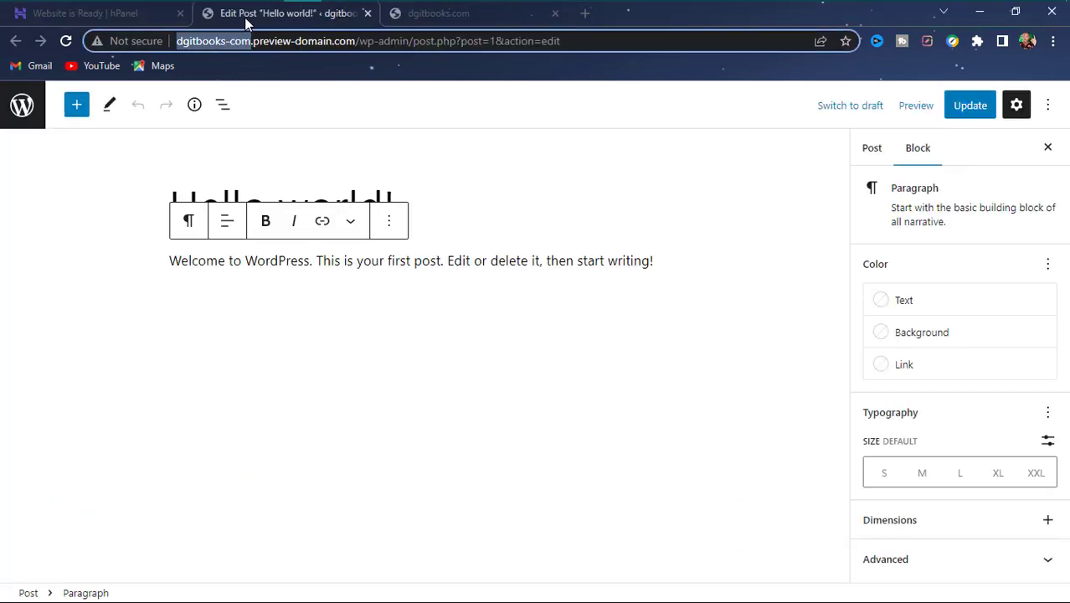
click(272, 282)
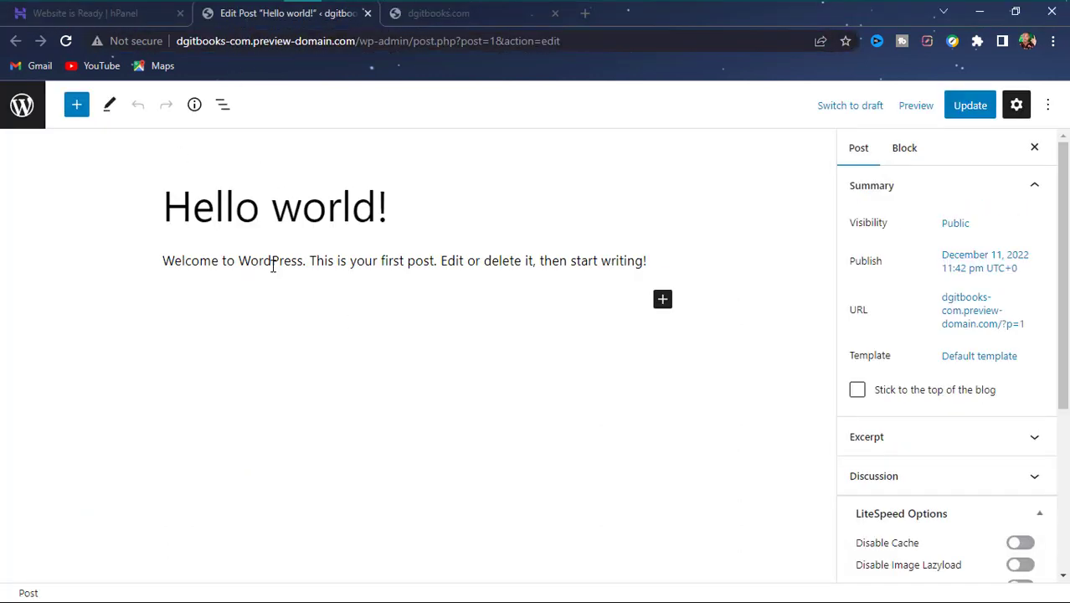
click(298, 260)
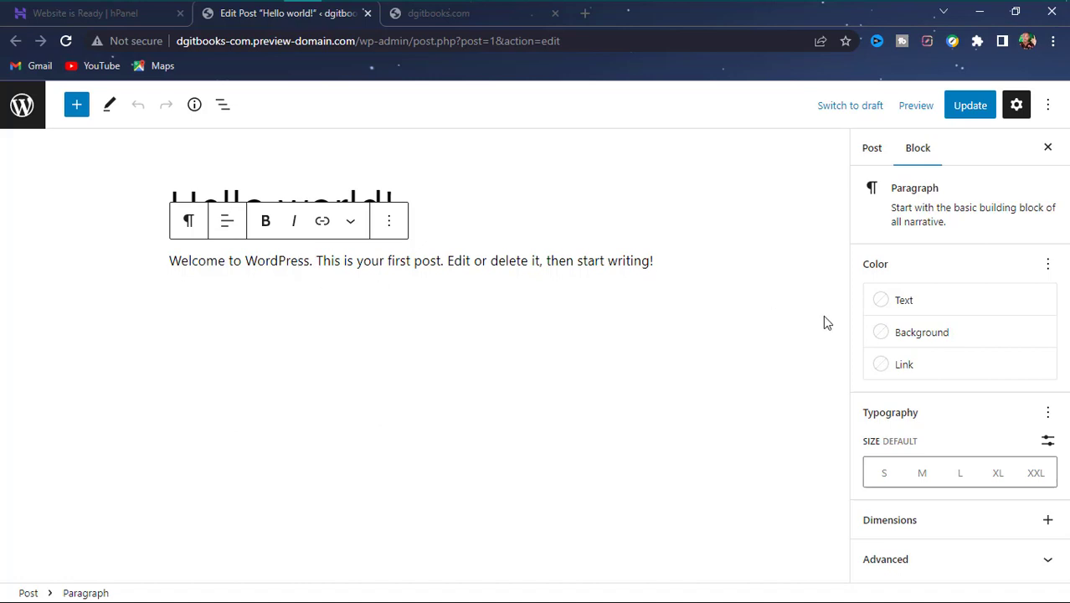
click(398, 202)
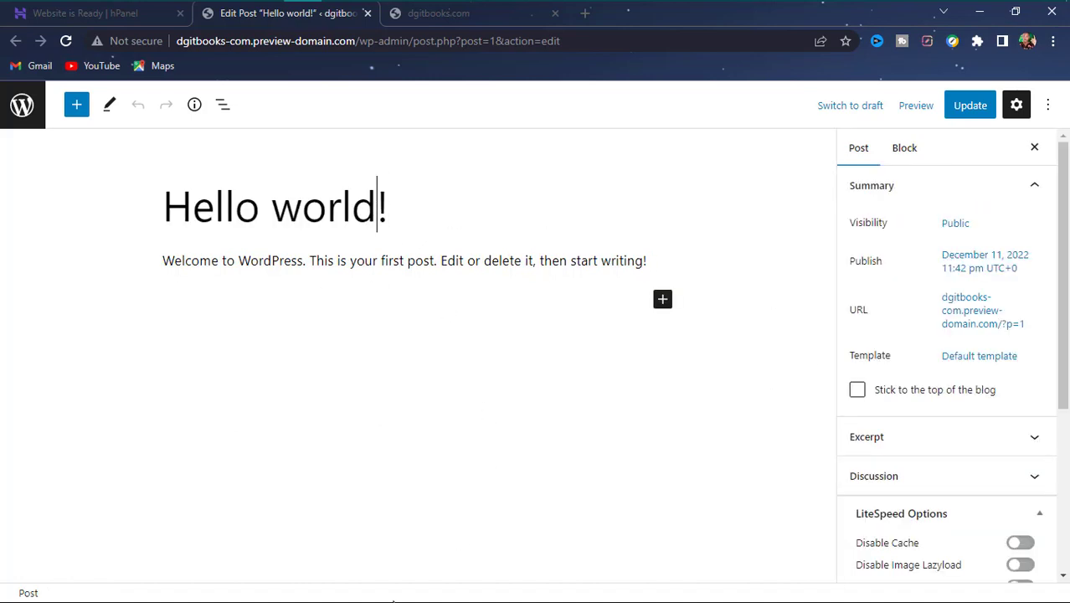
- Change the title from 'Hello world!' to 'Hello GUYS!', update the post, and switch to the live tab
key(Left)
key(BackSpace)
key(BackSpace)
key(BackSpace)
key(BackSpace)
key(BackSpace)
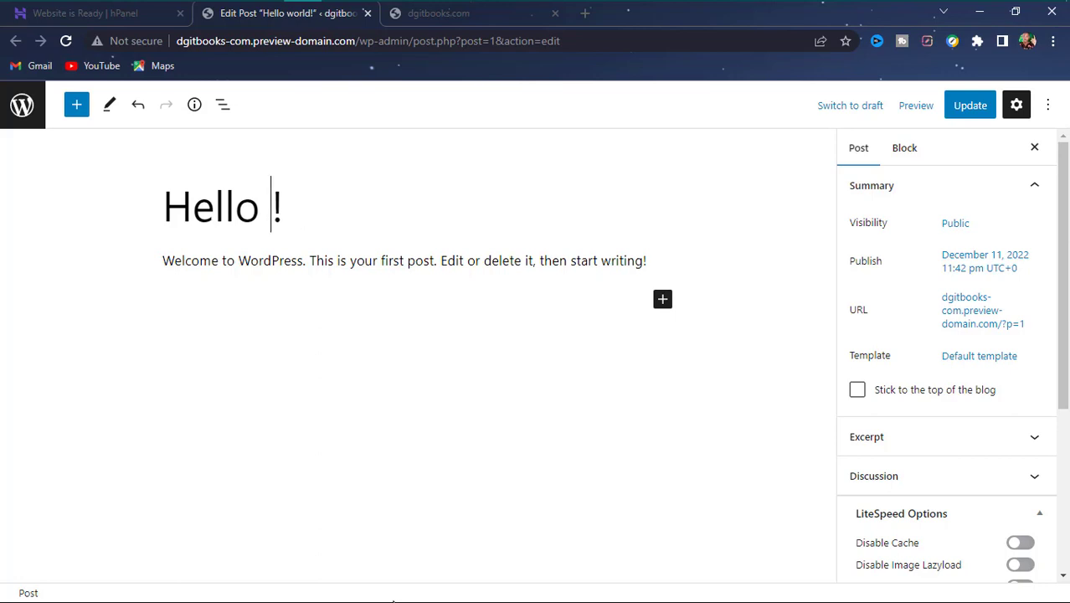
text(GUYS)
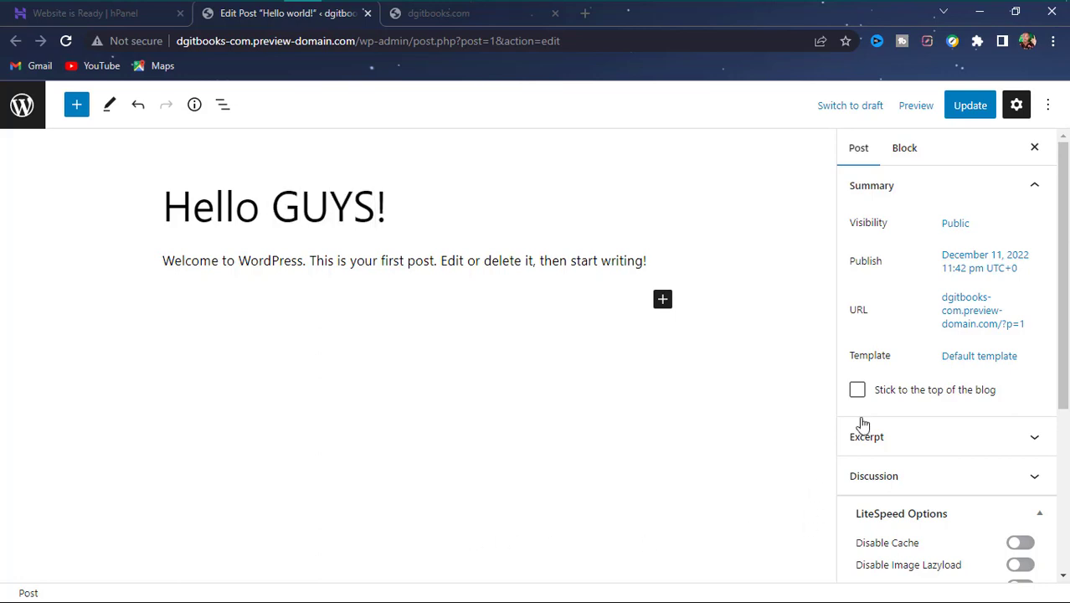
click(985, 117)
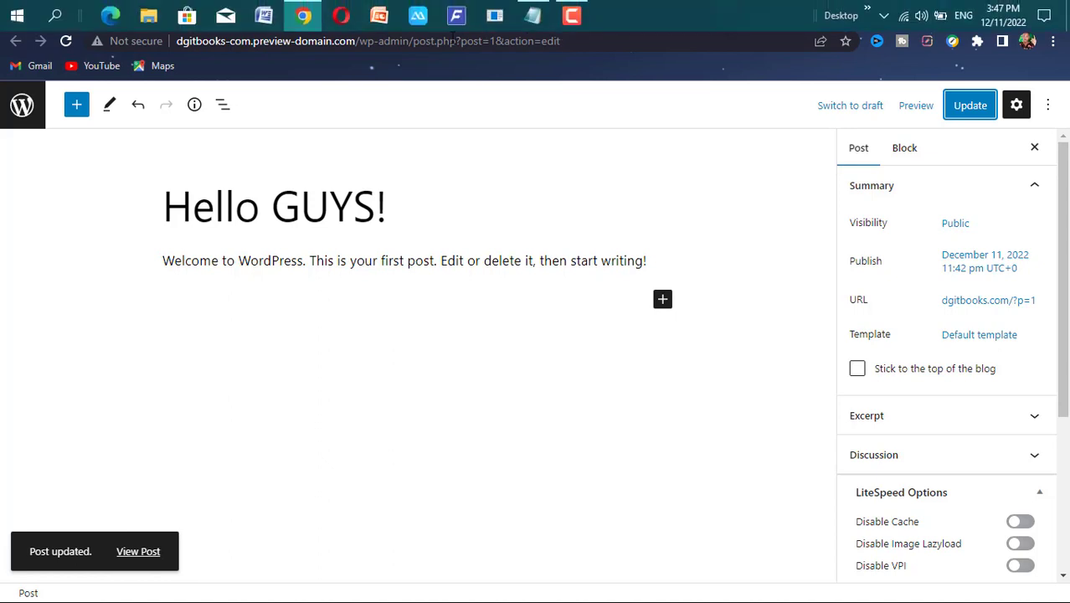
click(419, 16)
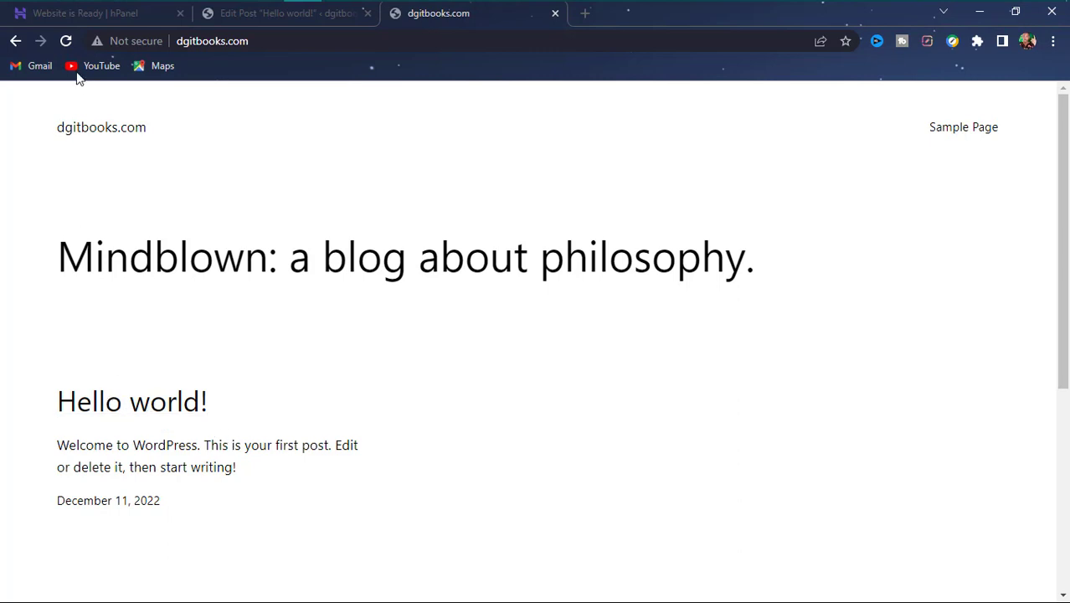
- Reload dgitbooks.com to check the 'Hello GUYS!' title, then go back to the Edit Post tab
click(64, 42)
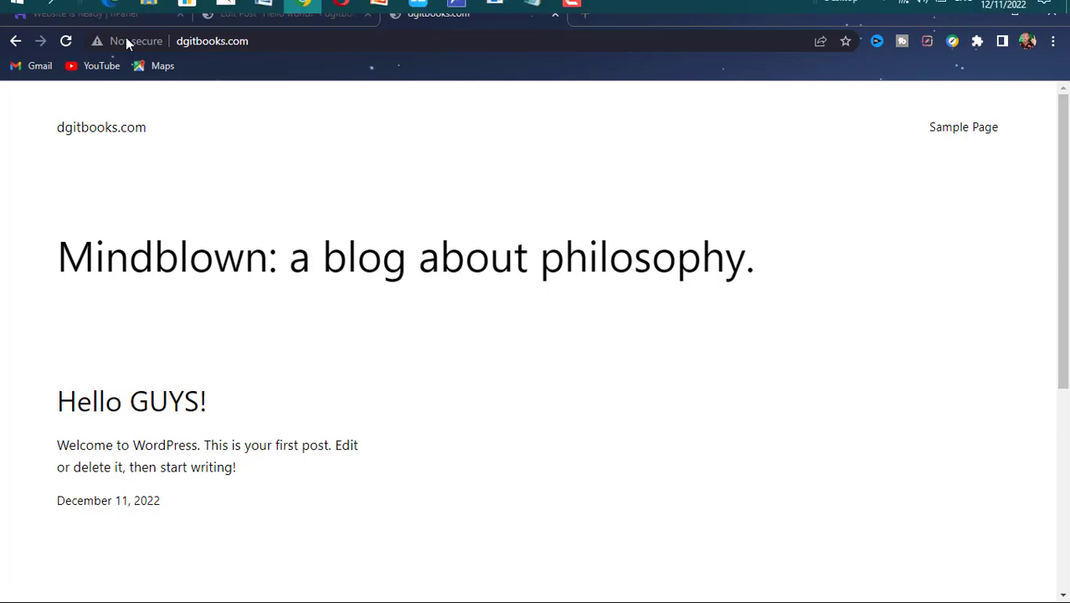
click(281, 12)
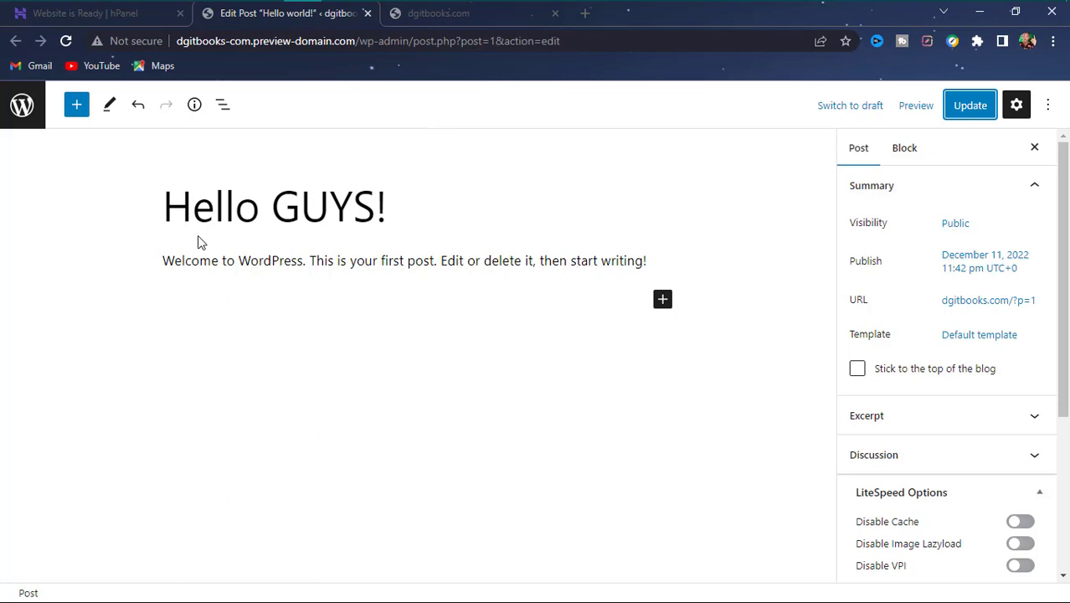
- Glance at the live site tab, then open and close the editor's ⋮ Options menu
click(243, 224)
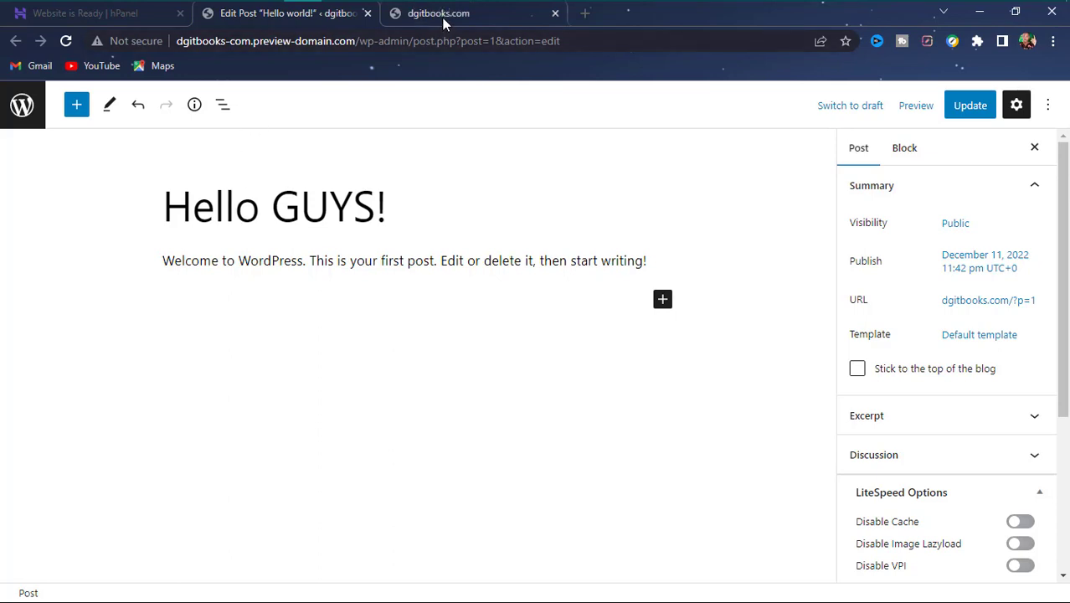
click(442, 18)
click(280, 17)
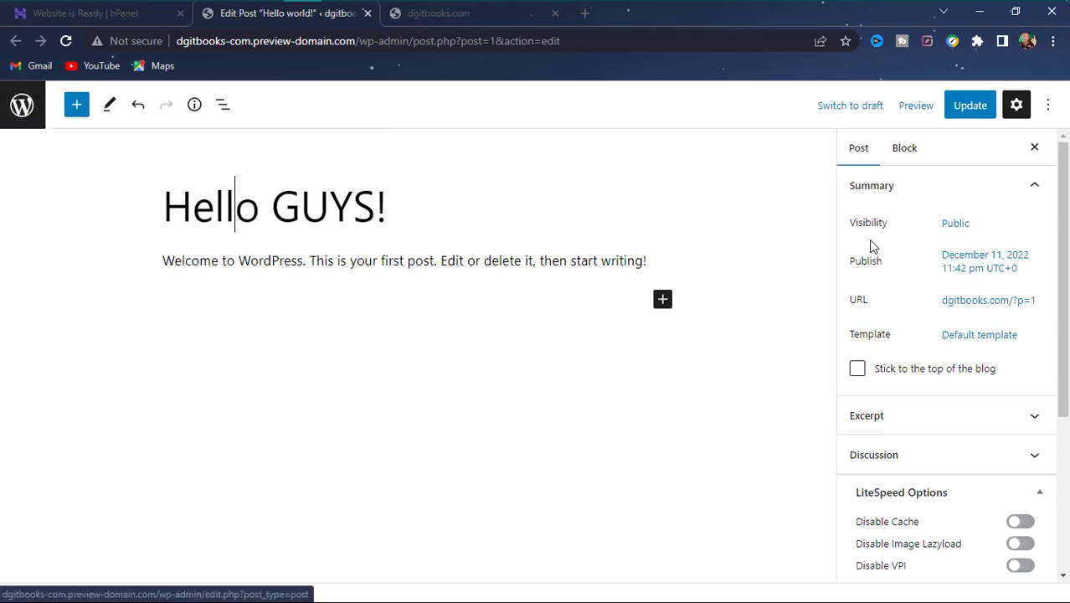
click(1046, 105)
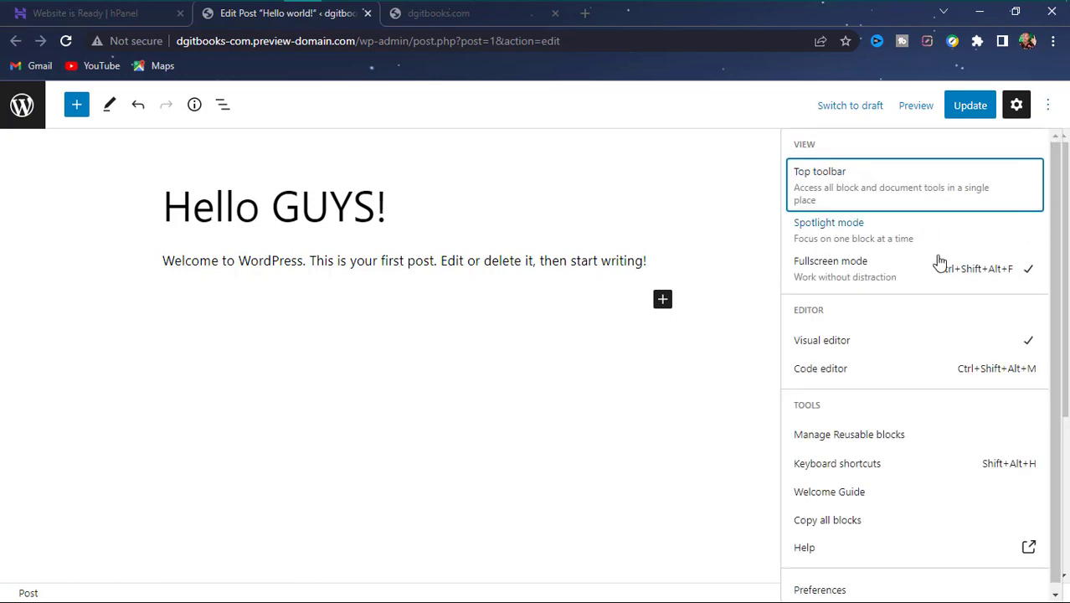
scroll(929, 293, down, 1)
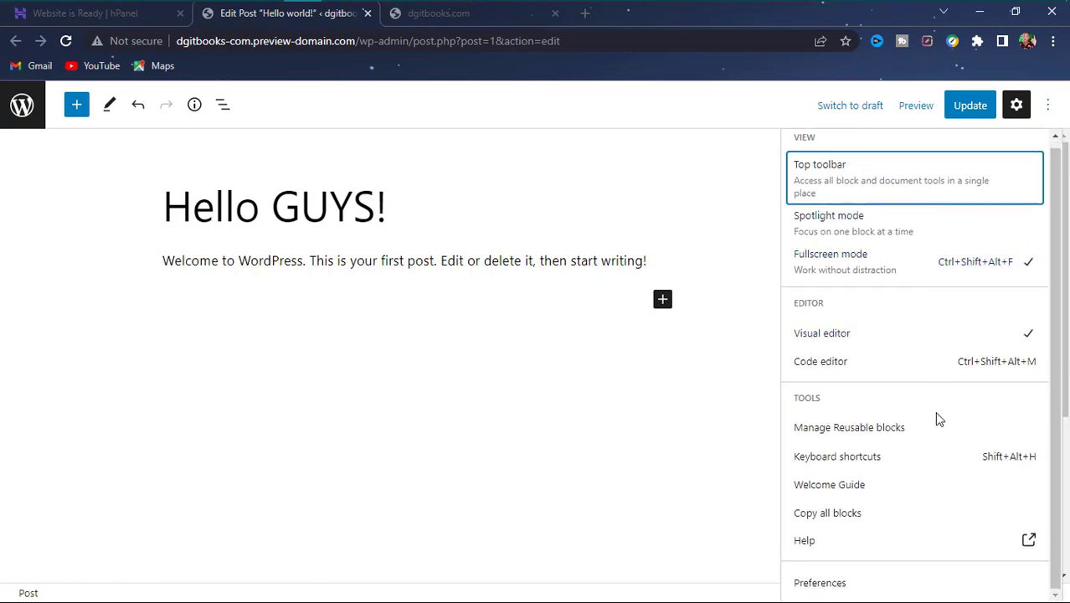
scroll(921, 354, up, 1)
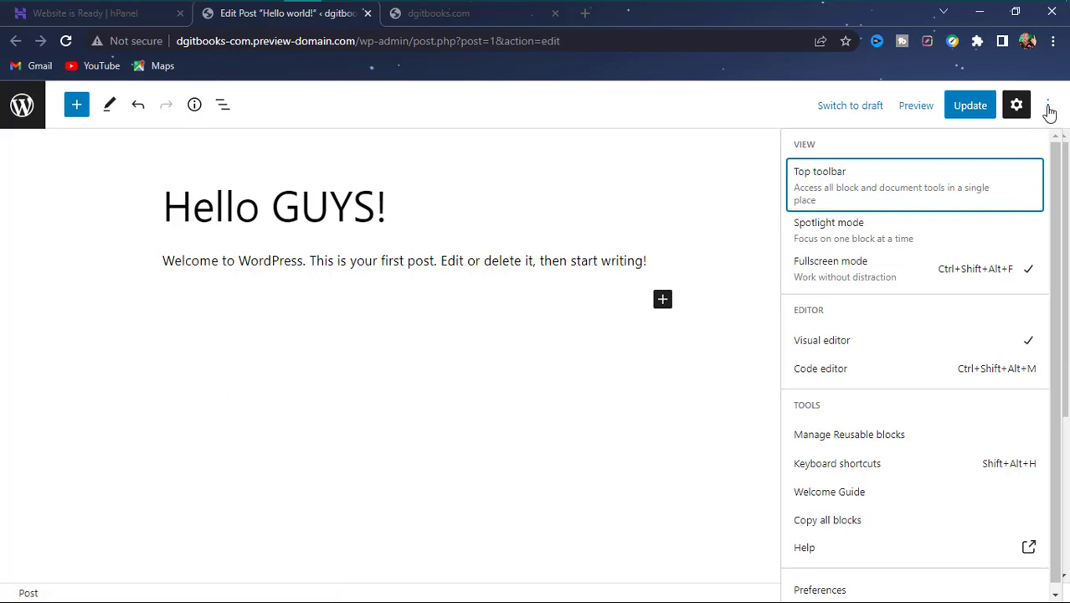
click(1047, 107)
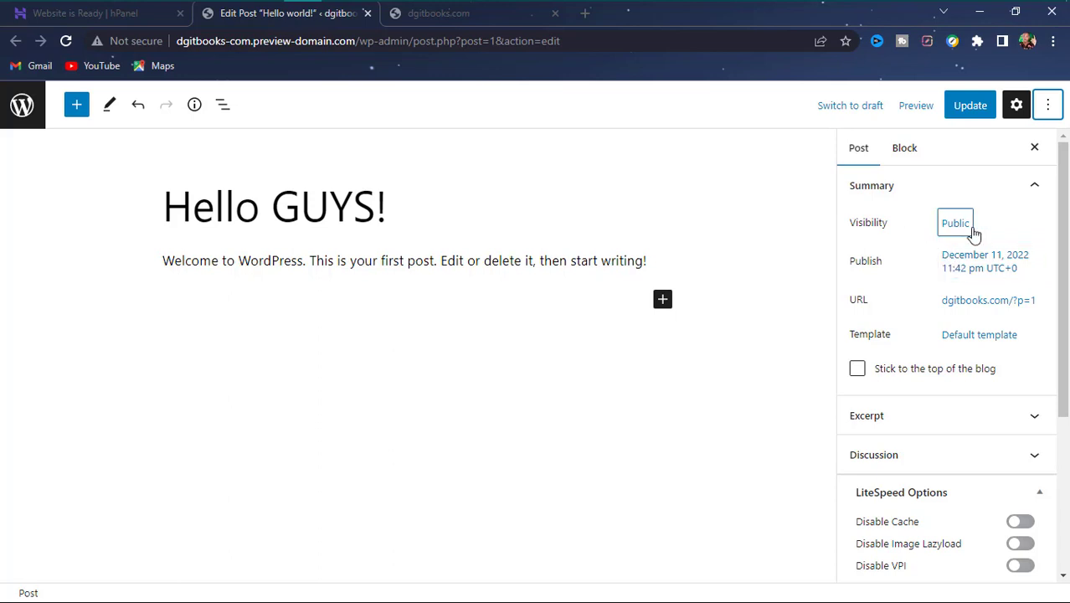
- Check the post's Visibility setting, leaving it Public, and scroll the settings panel
click(946, 232)
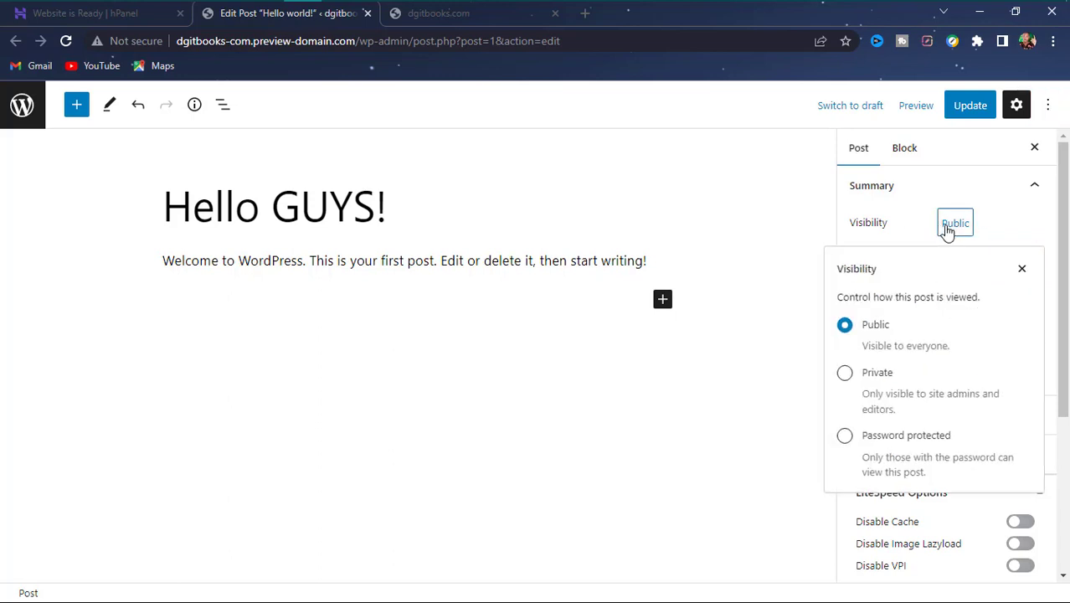
click(768, 268)
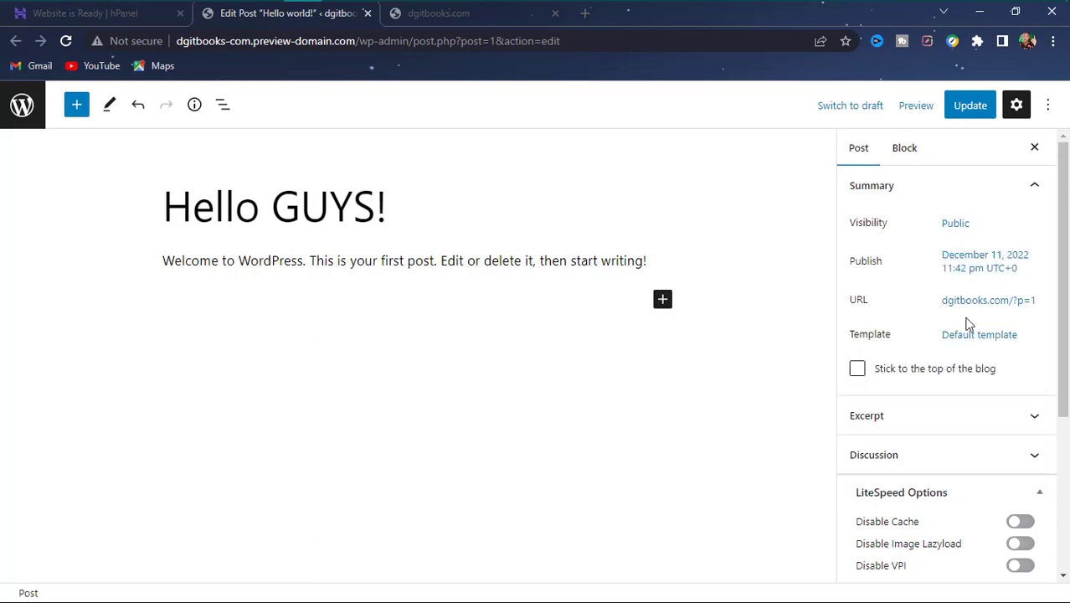
scroll(977, 419, down, 3)
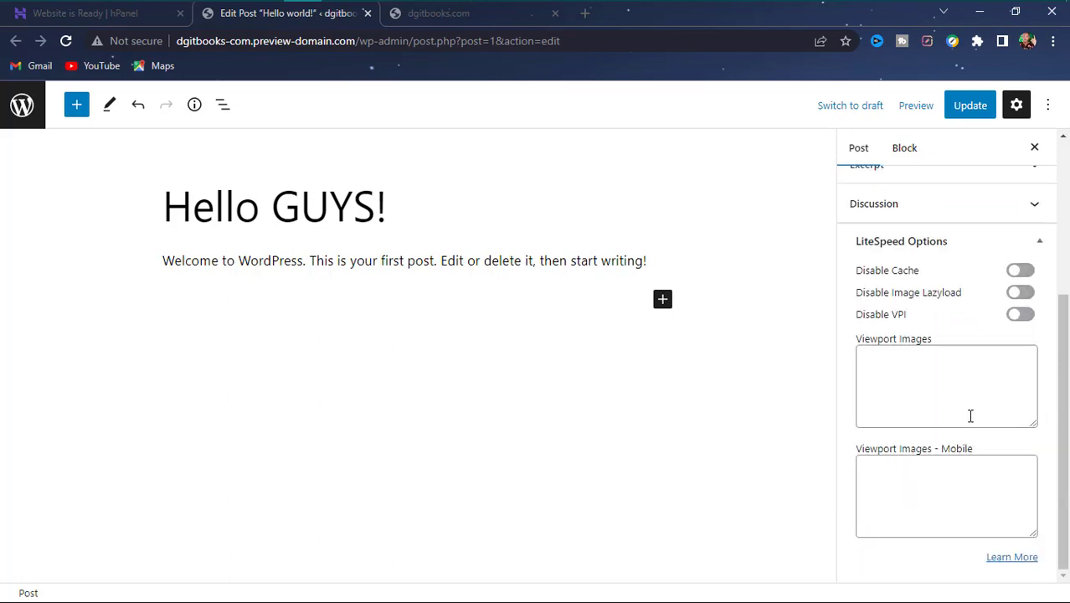
scroll(968, 422, up, 3)
scroll(879, 502, down, 3)
scroll(896, 307, up, 3)
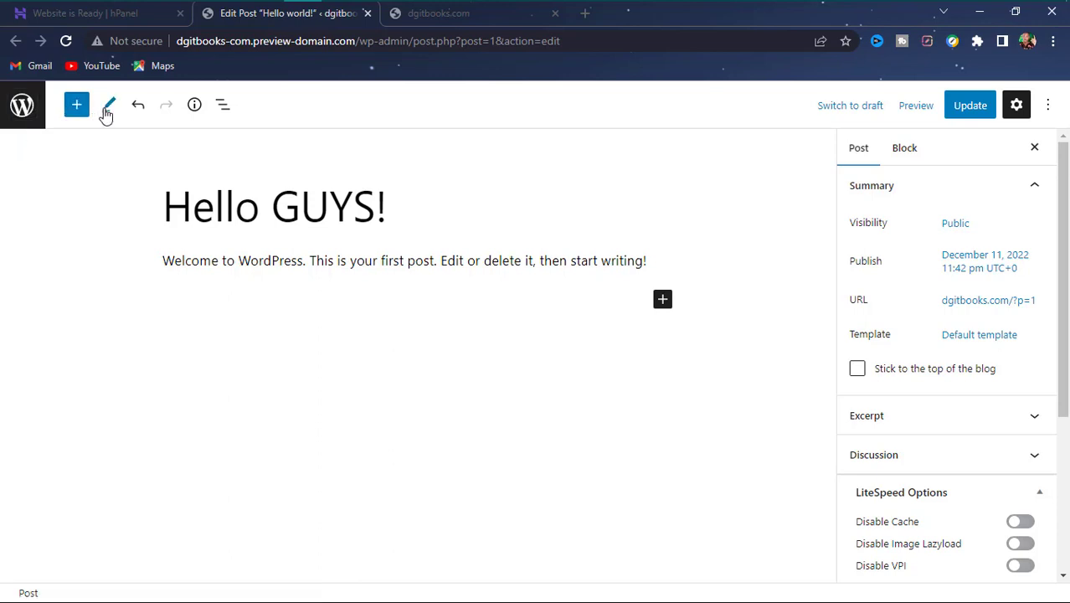
- Try the Tools, Undo/Redo and List View controls, then return via the WordPress logo
click(108, 112)
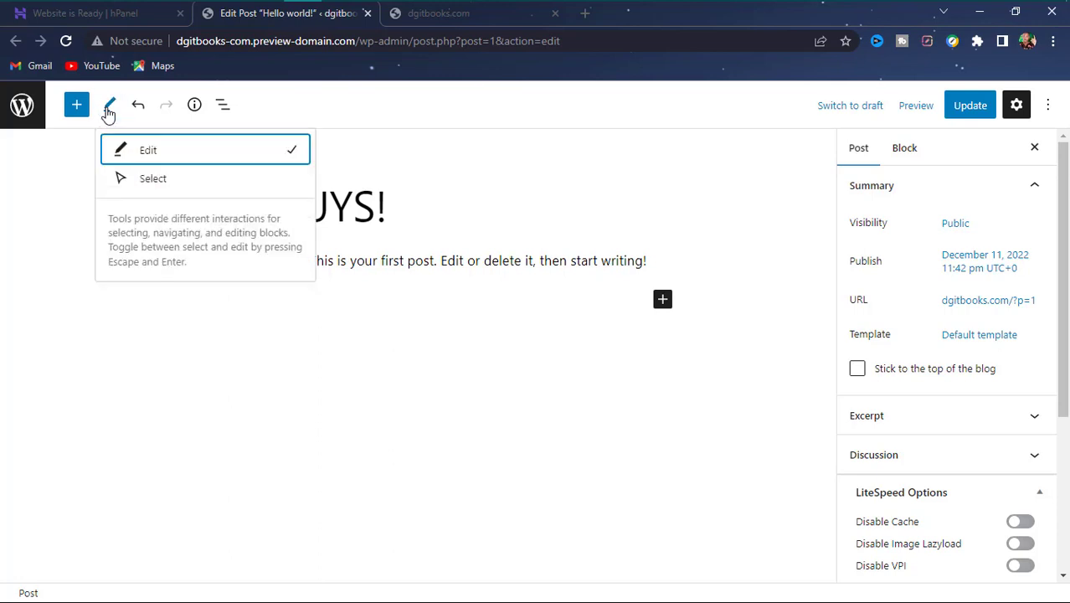
click(138, 108)
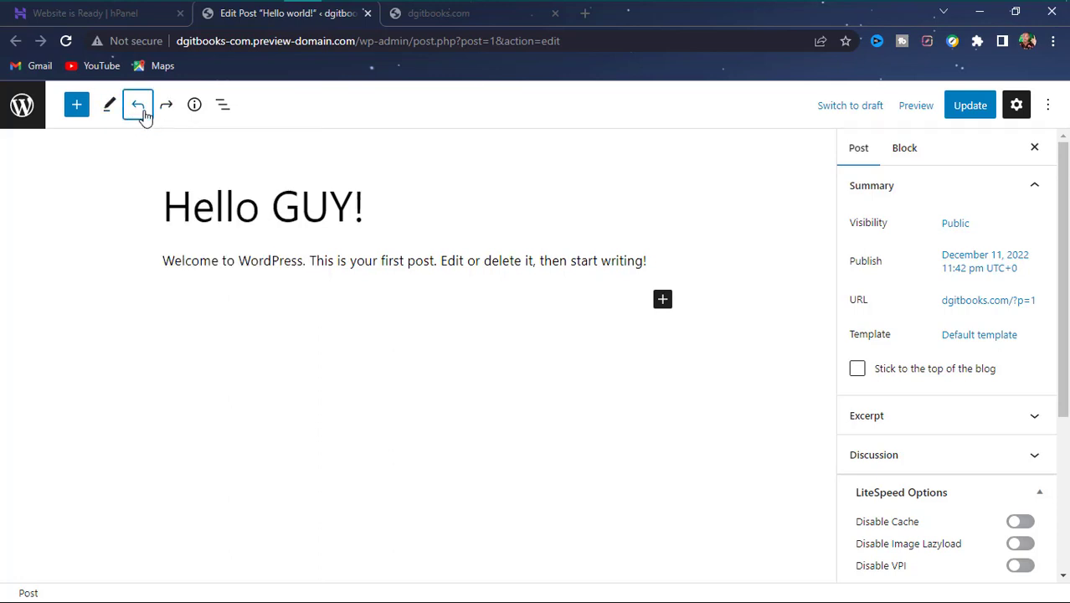
click(164, 105)
click(222, 105)
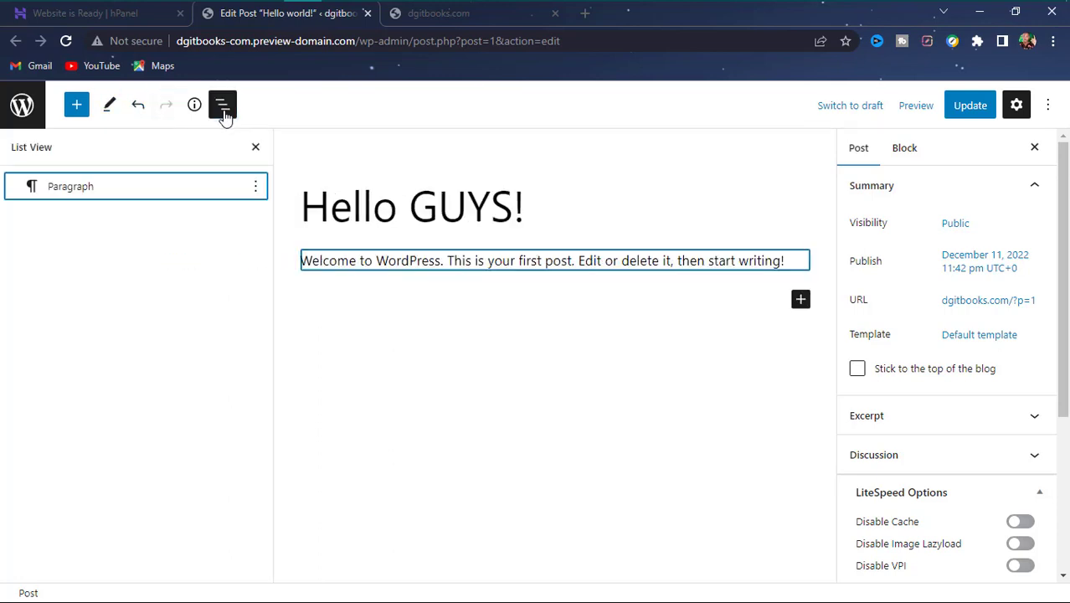
click(223, 107)
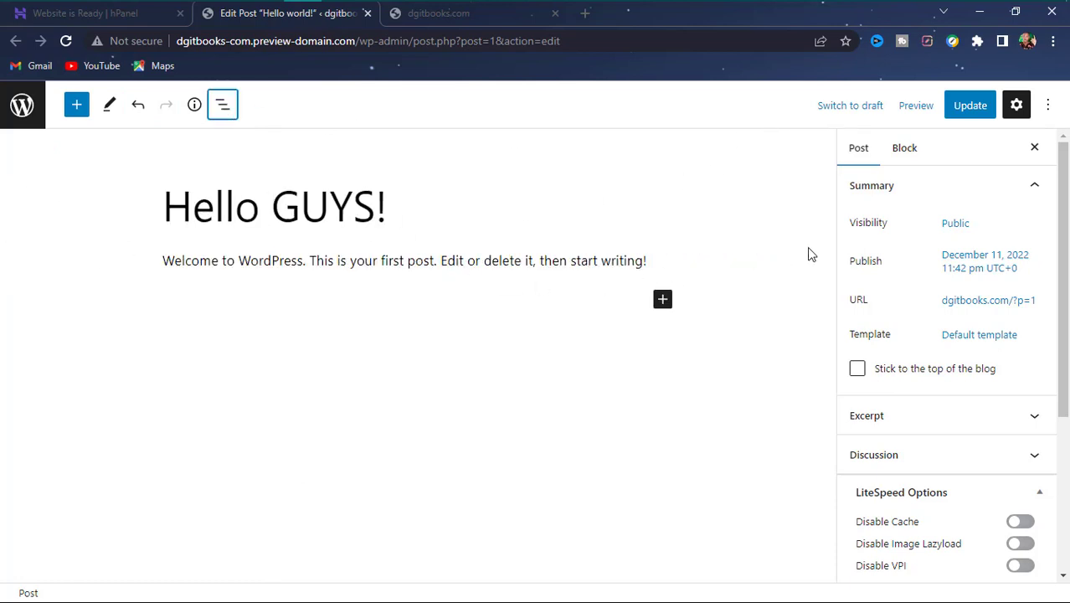
click(1052, 101)
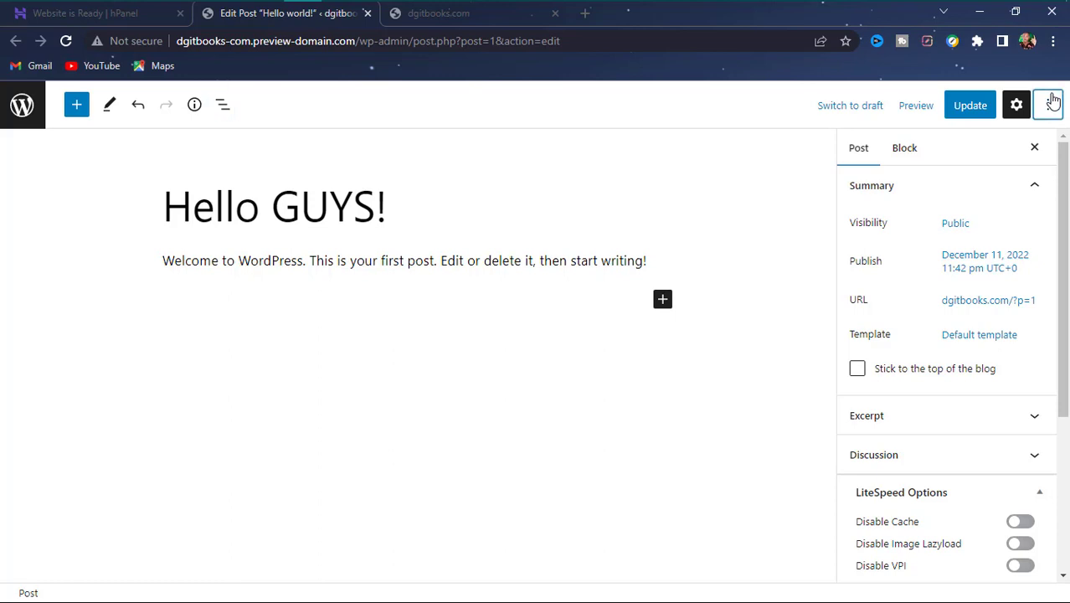
click(516, 343)
click(21, 107)
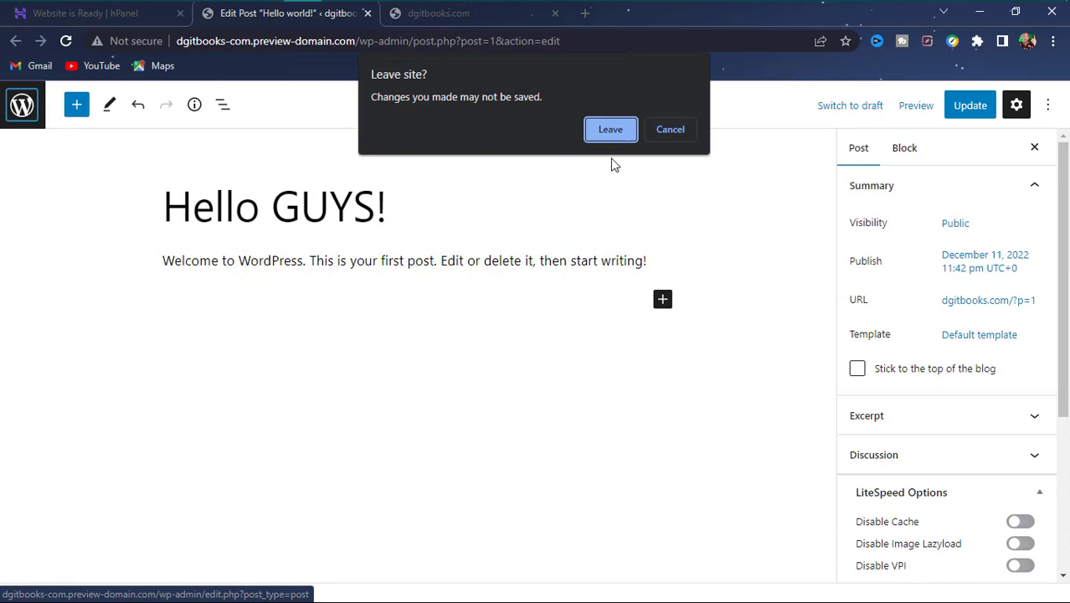
- Confirm Leave to reach All Posts and browse the admin sidebar menu items
click(612, 130)
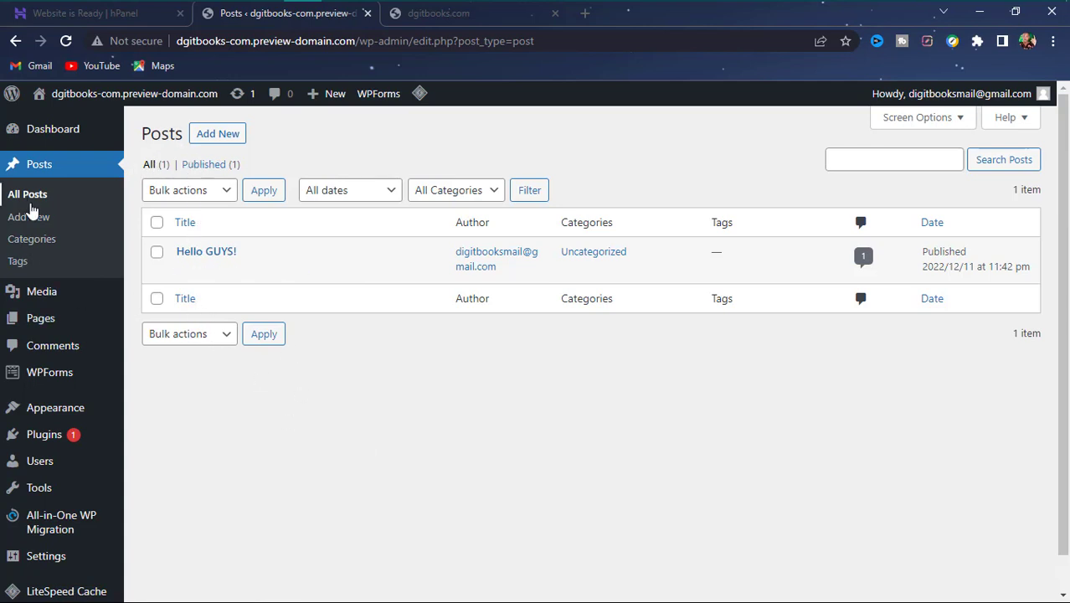
scroll(23, 252, down, 1)
mouse_move(17, 496)
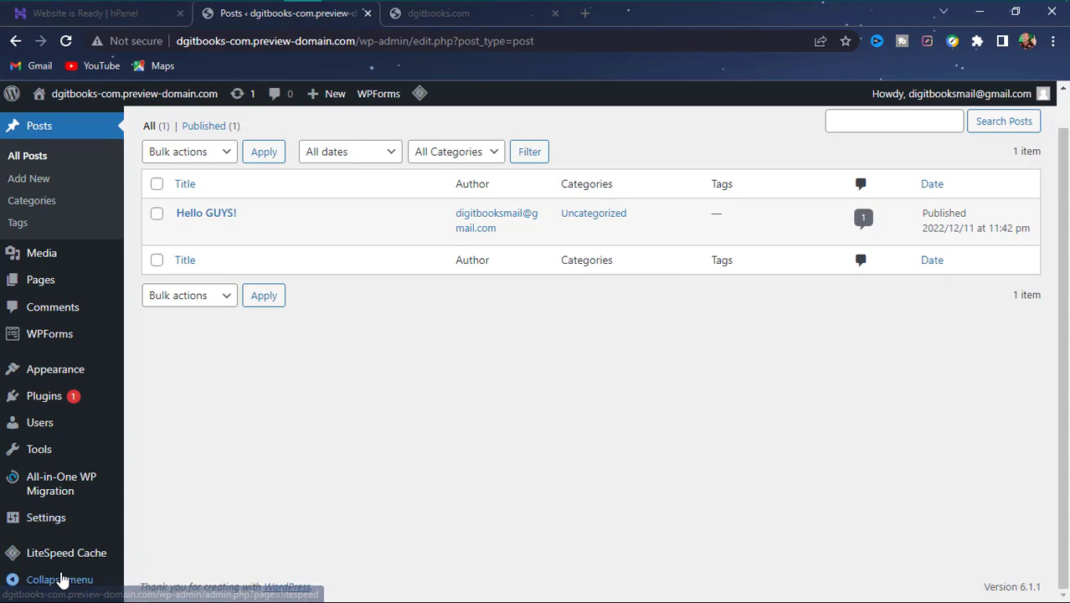
scroll(50, 224, up, 2)
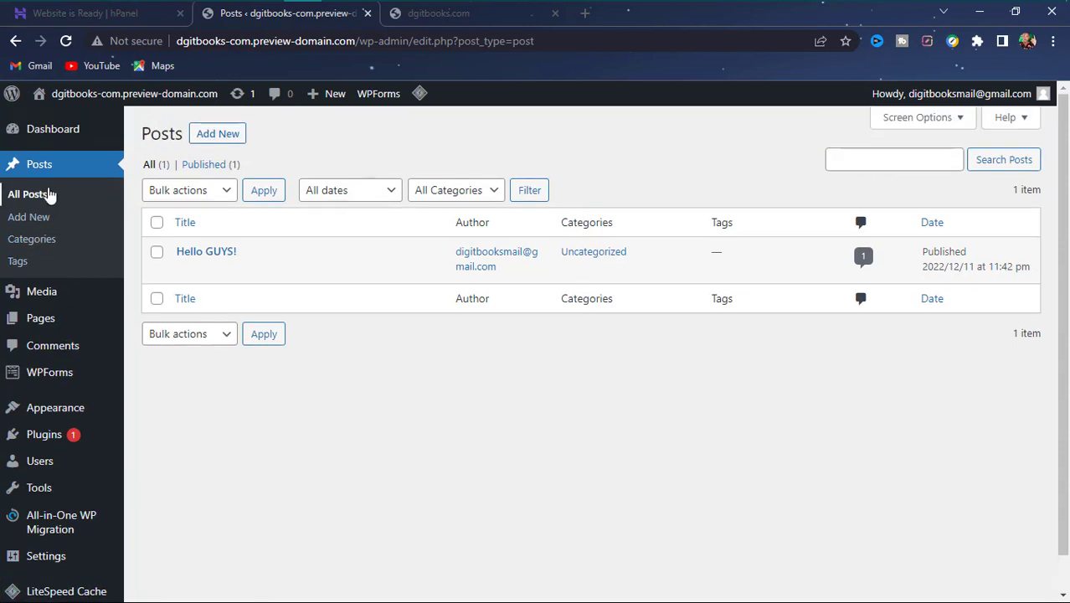
mouse_move(63, 140)
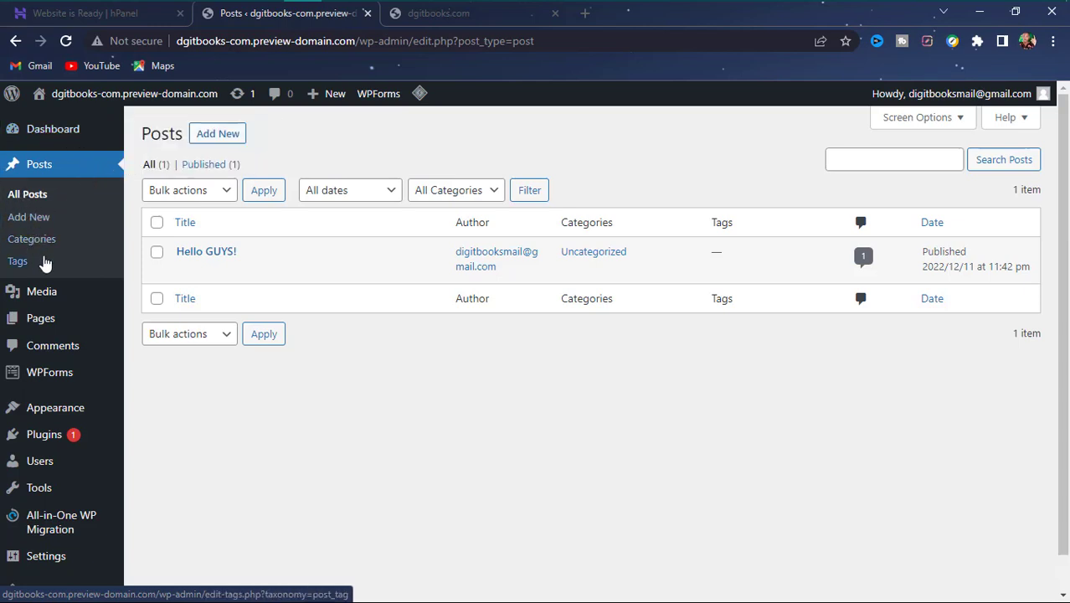
mouse_move(55, 298)
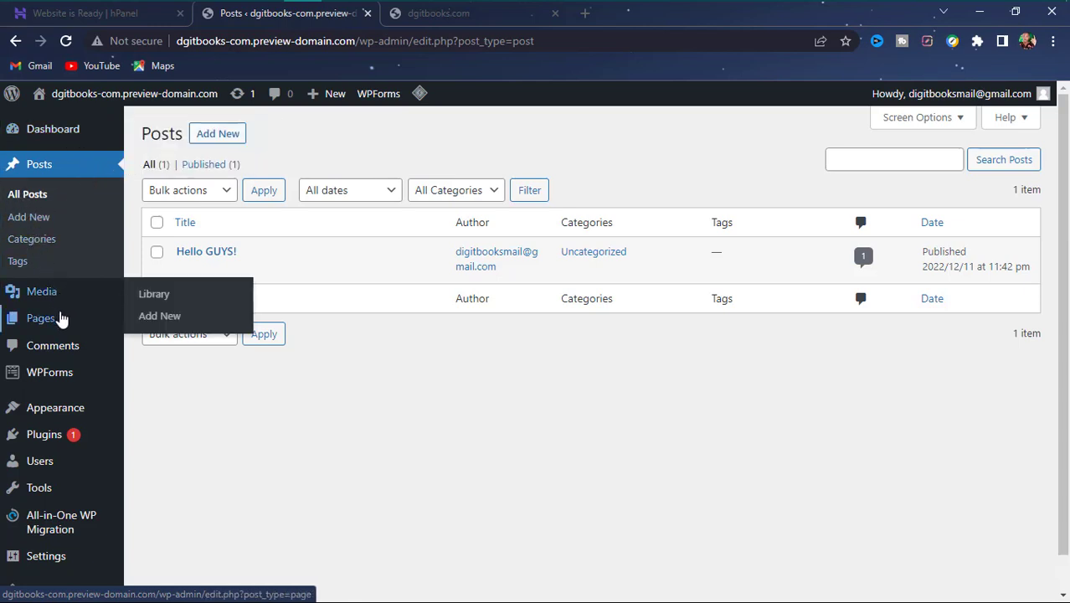
mouse_move(52, 333)
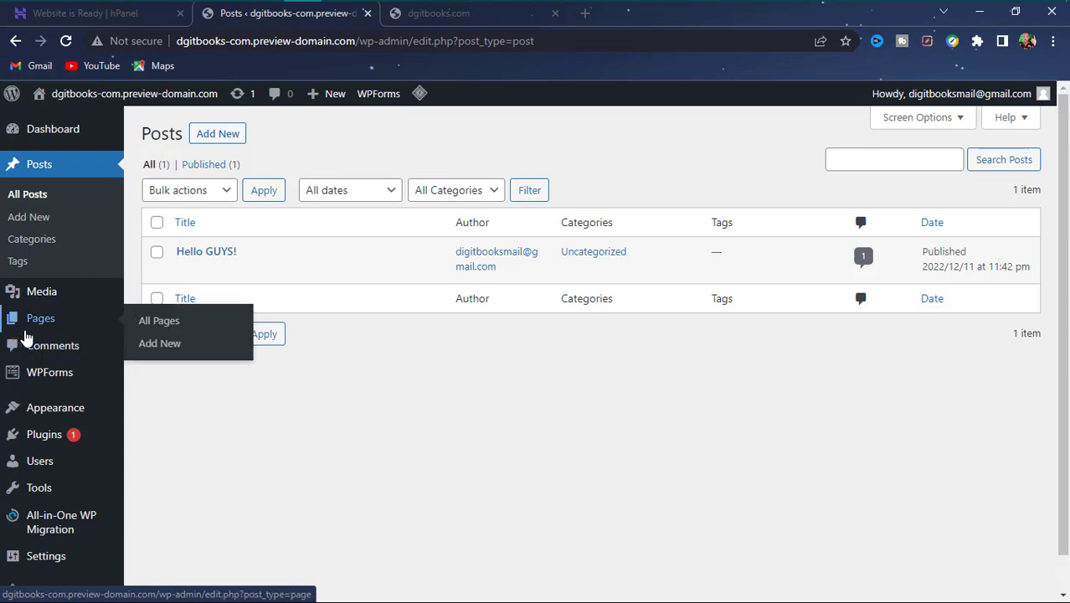
mouse_move(38, 410)
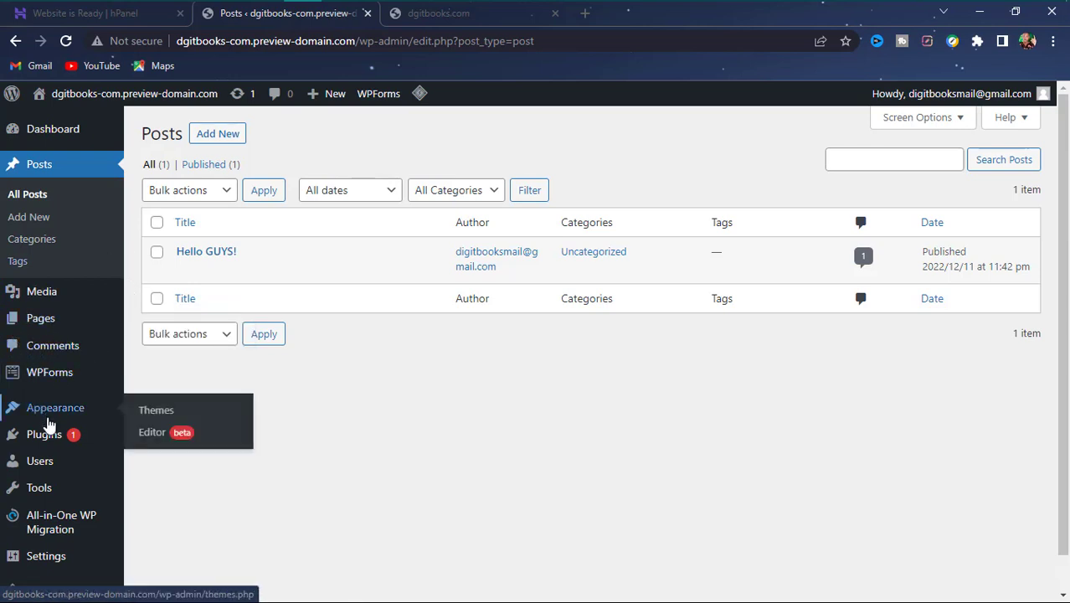
mouse_move(53, 437)
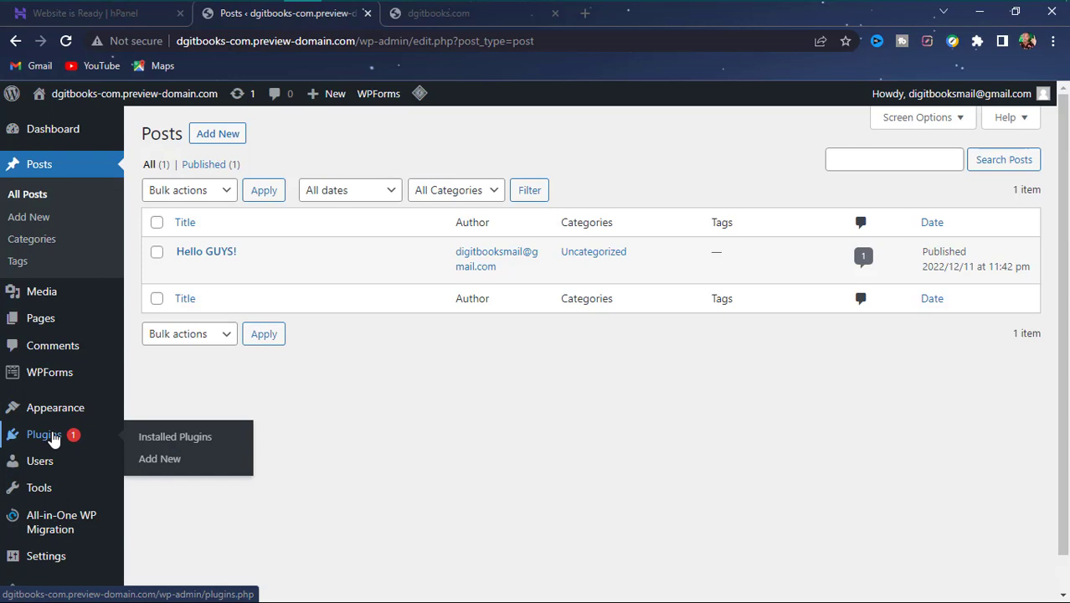
mouse_move(60, 470)
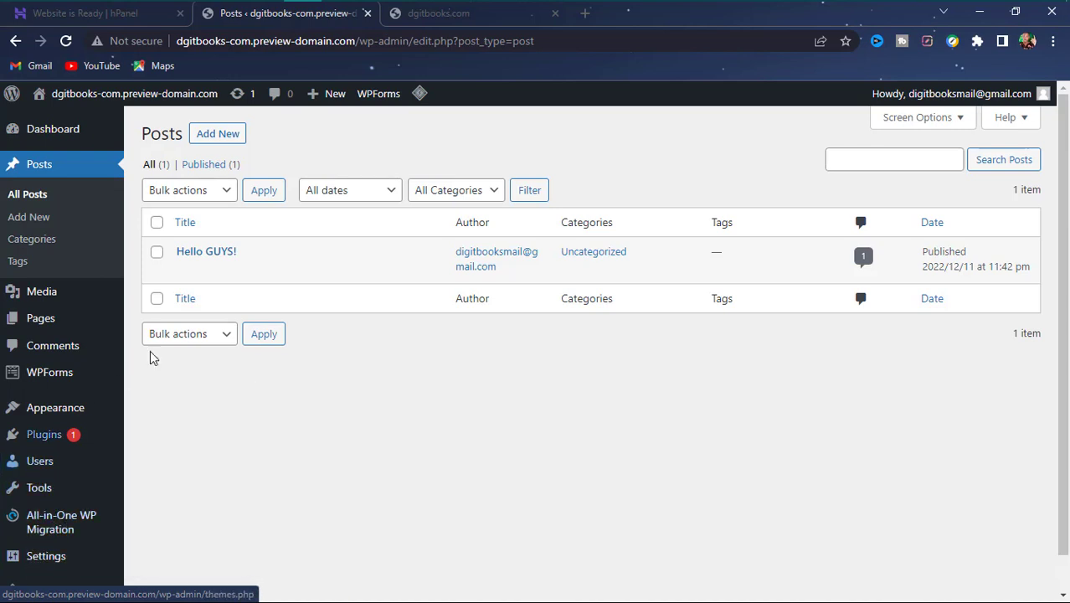
click(426, 19)
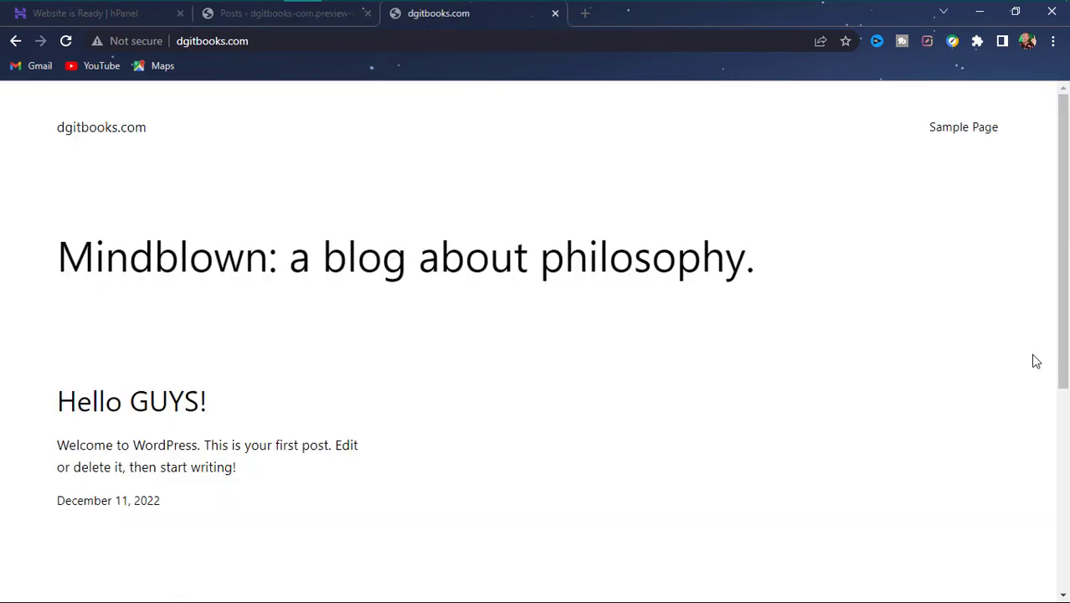
scroll(287, 280, down, 5)
scroll(276, 263, up, 5)
click(258, 15)
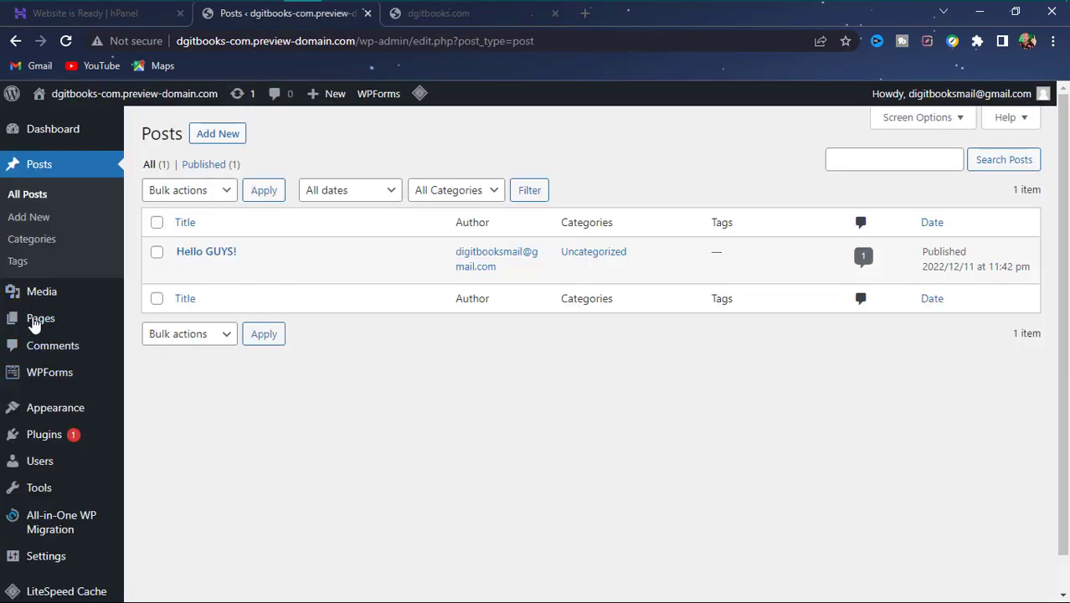
- Go to Appearance > Themes and launch Editor (beta) for Twenty Twenty-Three
click(49, 410)
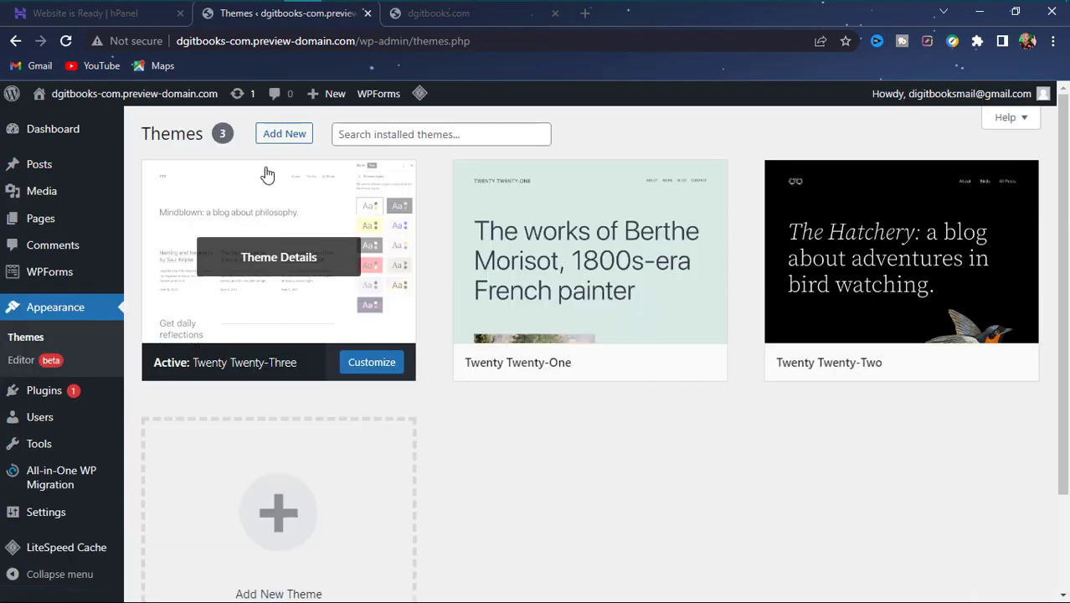
click(32, 361)
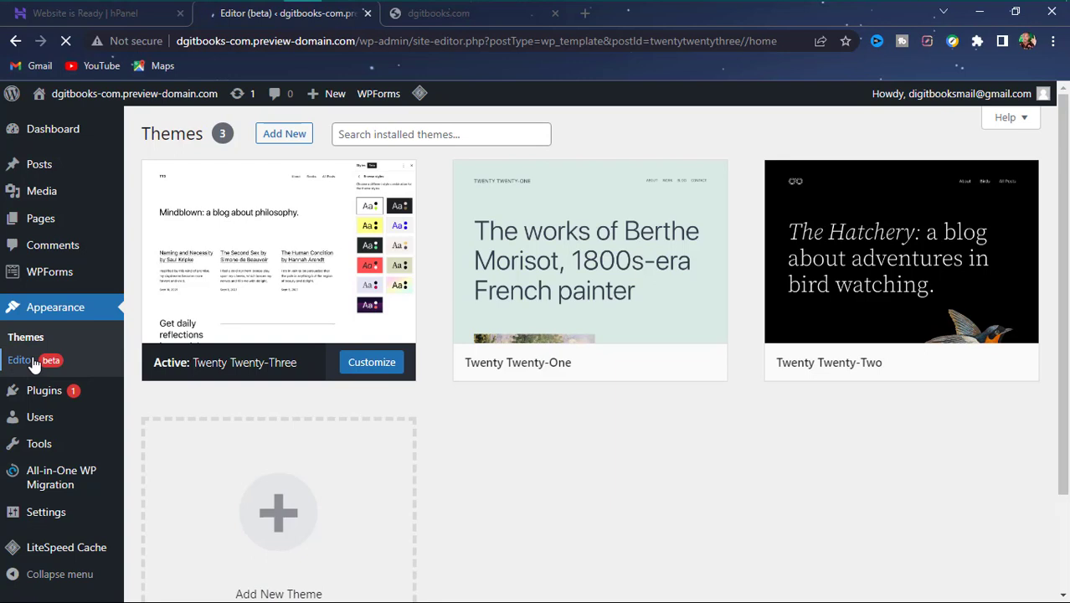
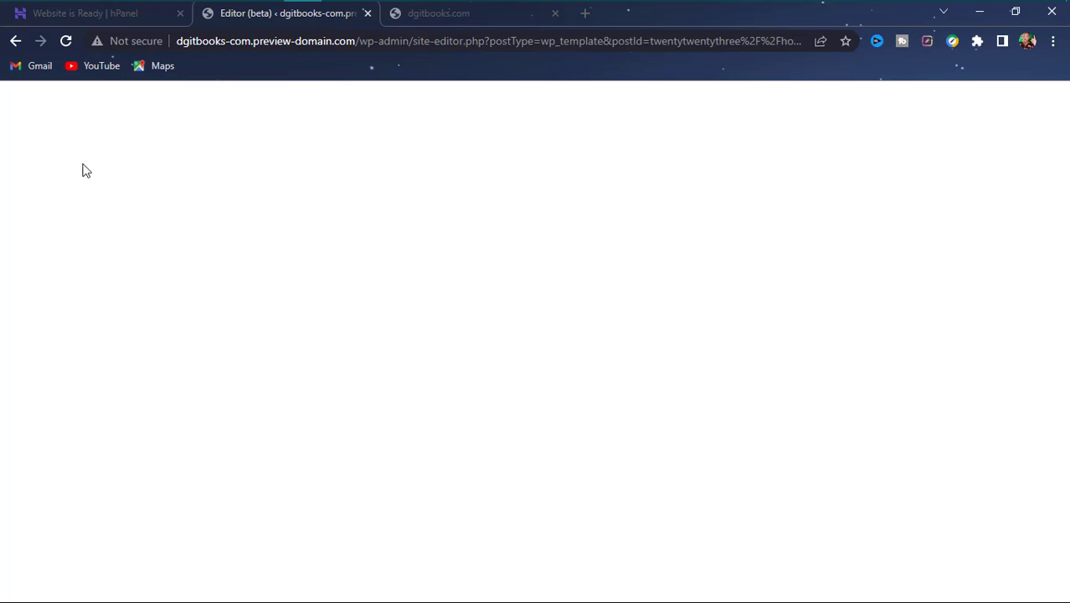
- Exit the site editor and activate the Twenty Twenty-Two theme in Appearance > Themes
click(13, 41)
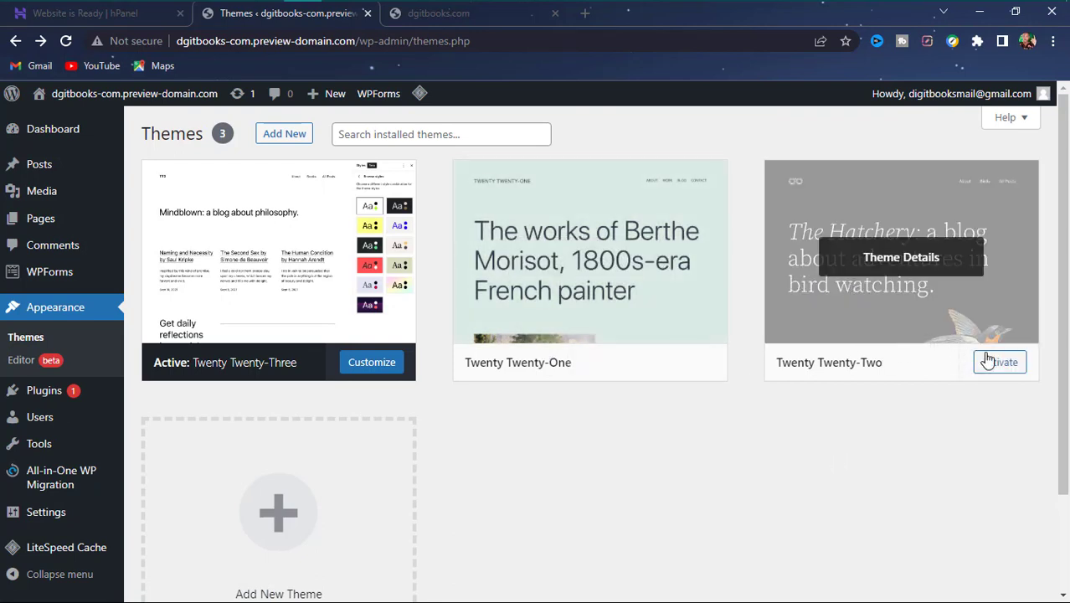
click(998, 365)
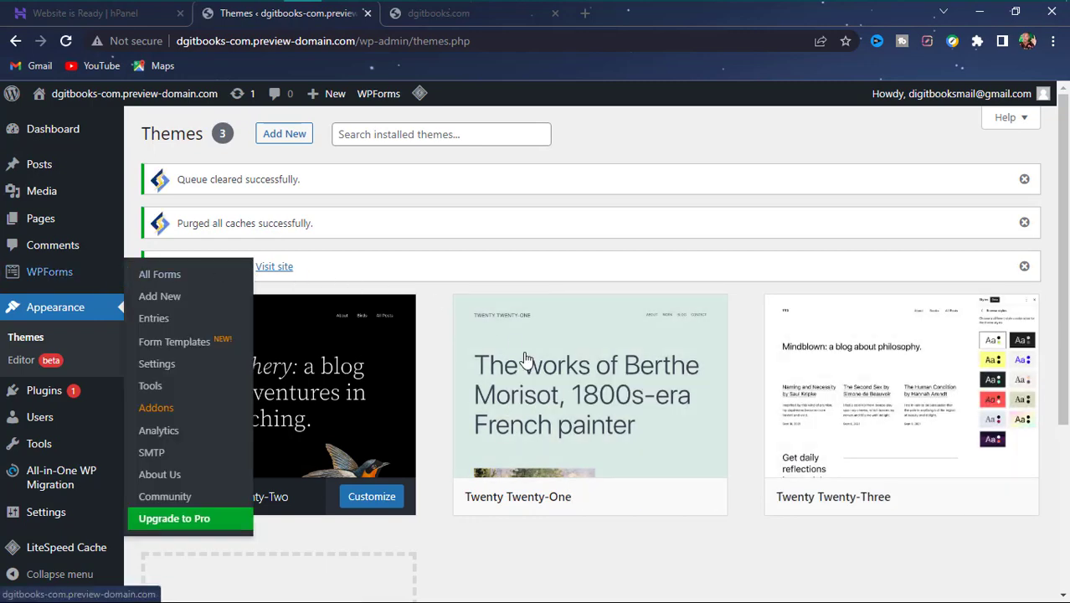
scroll(711, 486, down, 3)
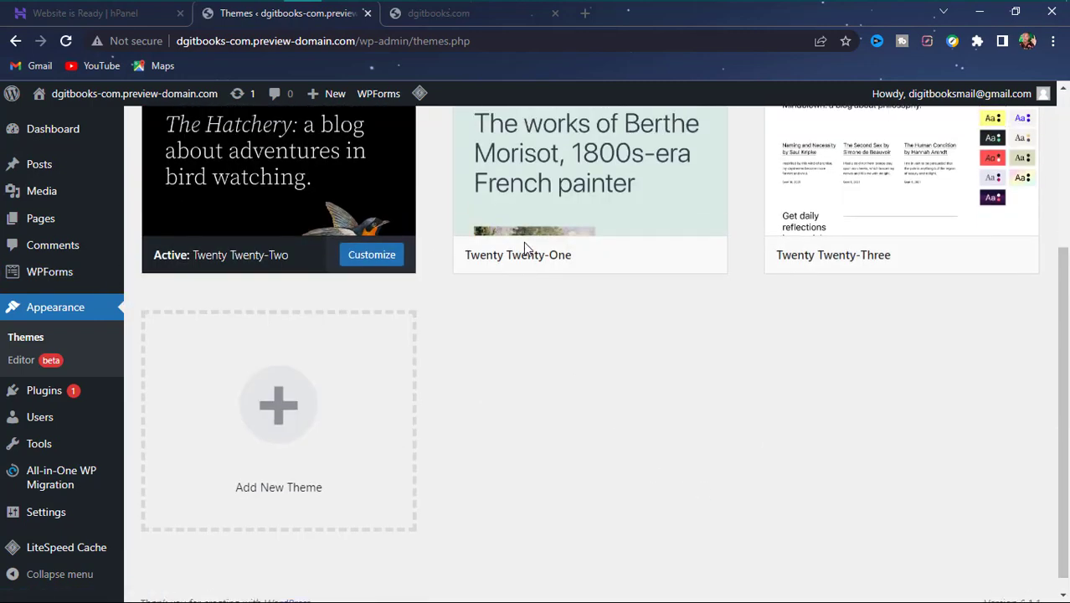
scroll(524, 242, up, 3)
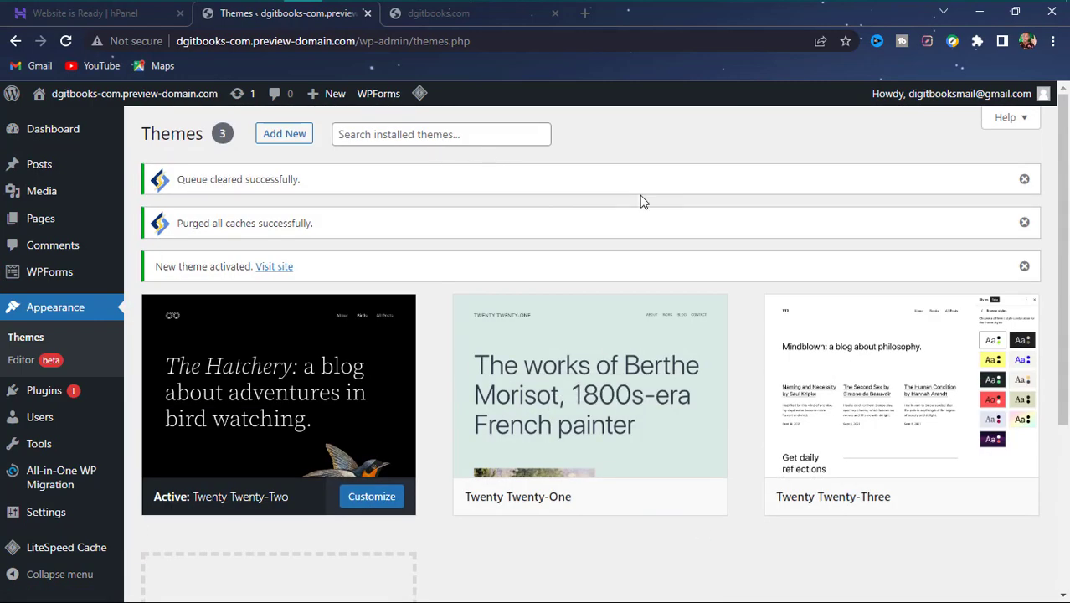
click(412, 15)
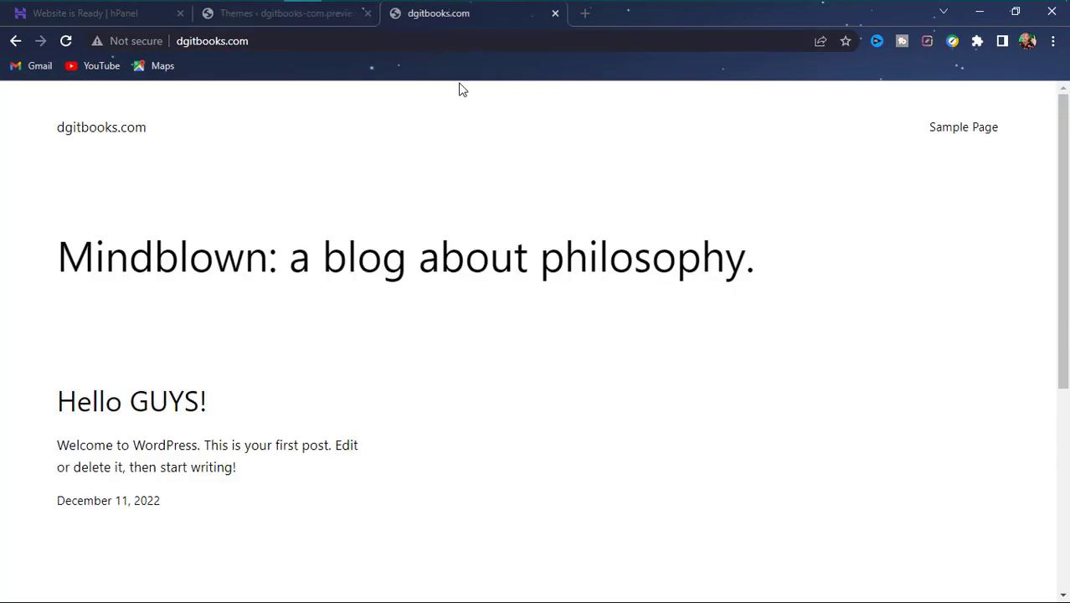
click(67, 44)
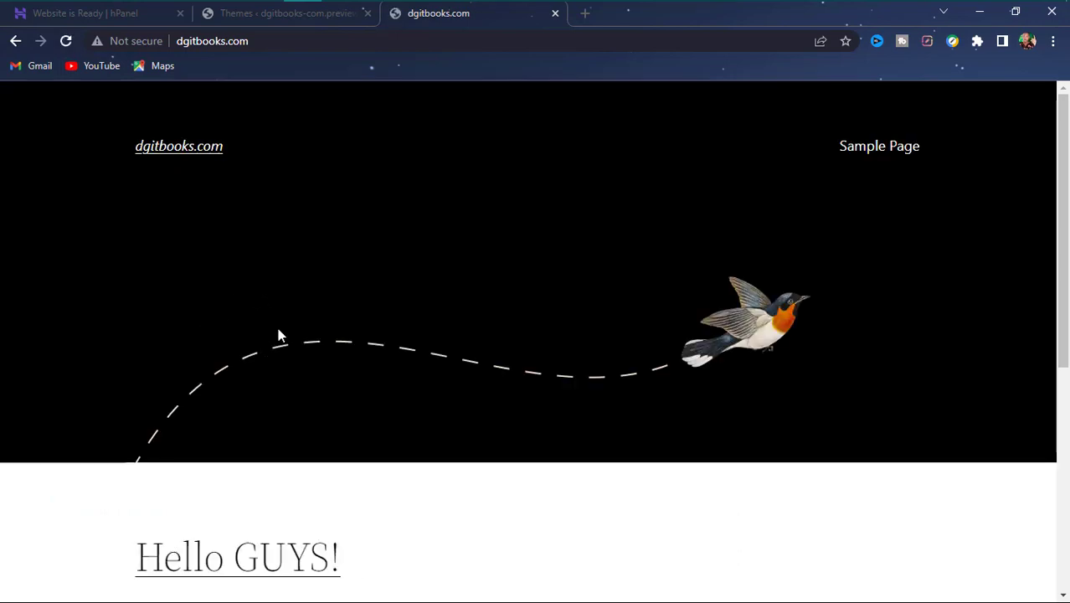
scroll(327, 335, down, 3)
scroll(342, 353, down, 1)
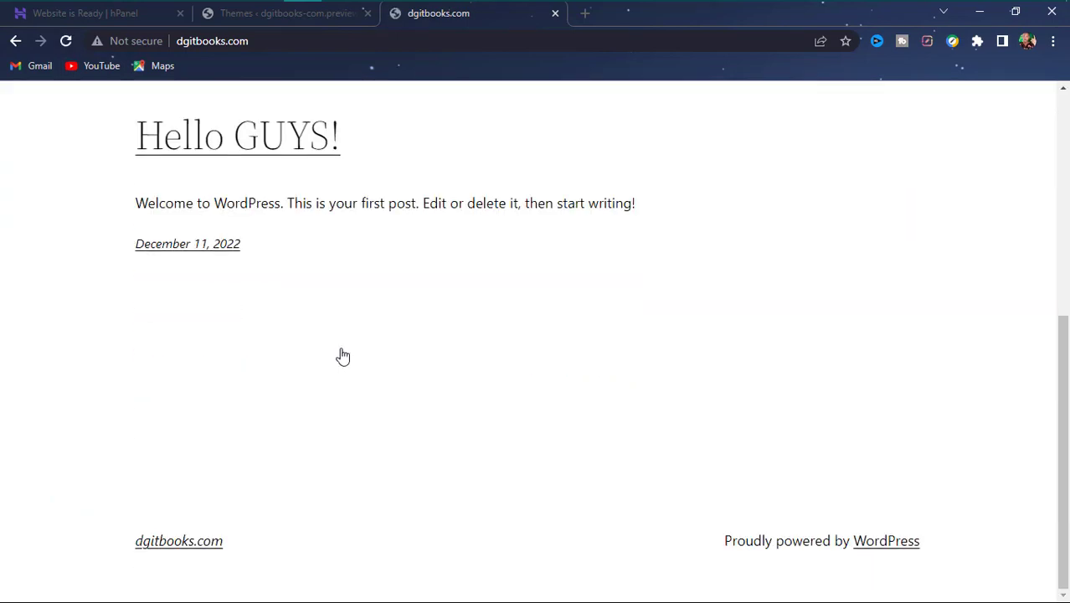
scroll(339, 355, up, 5)
scroll(355, 325, down, 4)
scroll(335, 259, up, 5)
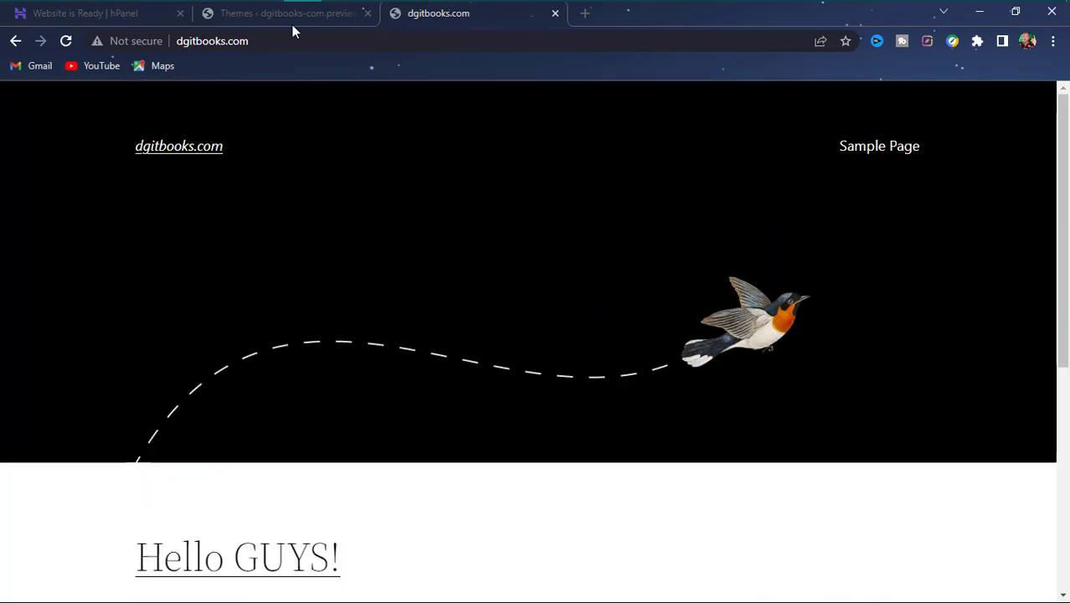
click(289, 15)
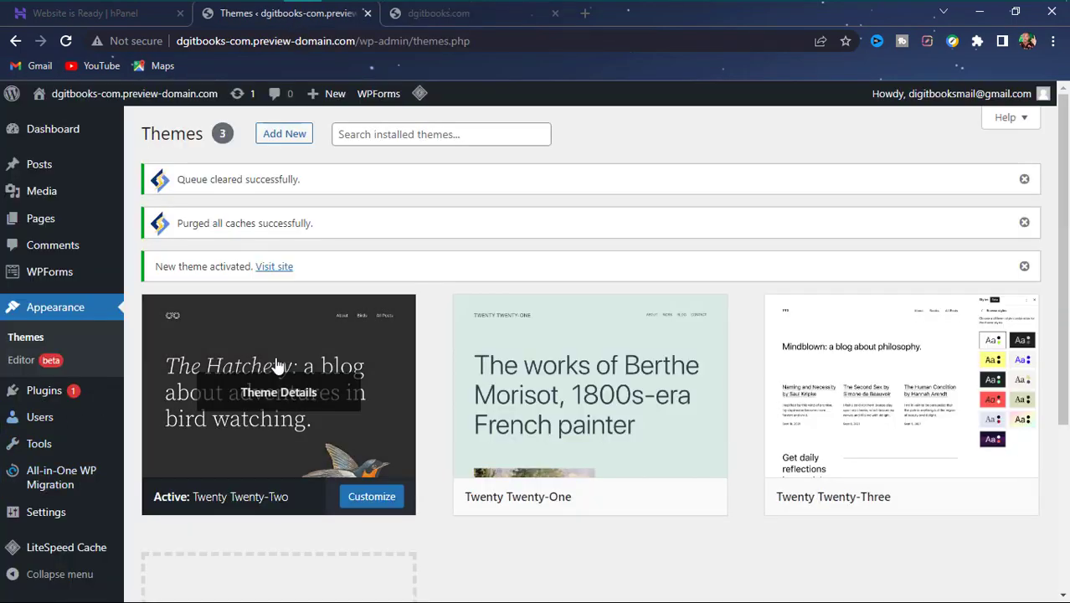
- Open the Add Themes catalogue of popular themes from the Themes page
click(270, 136)
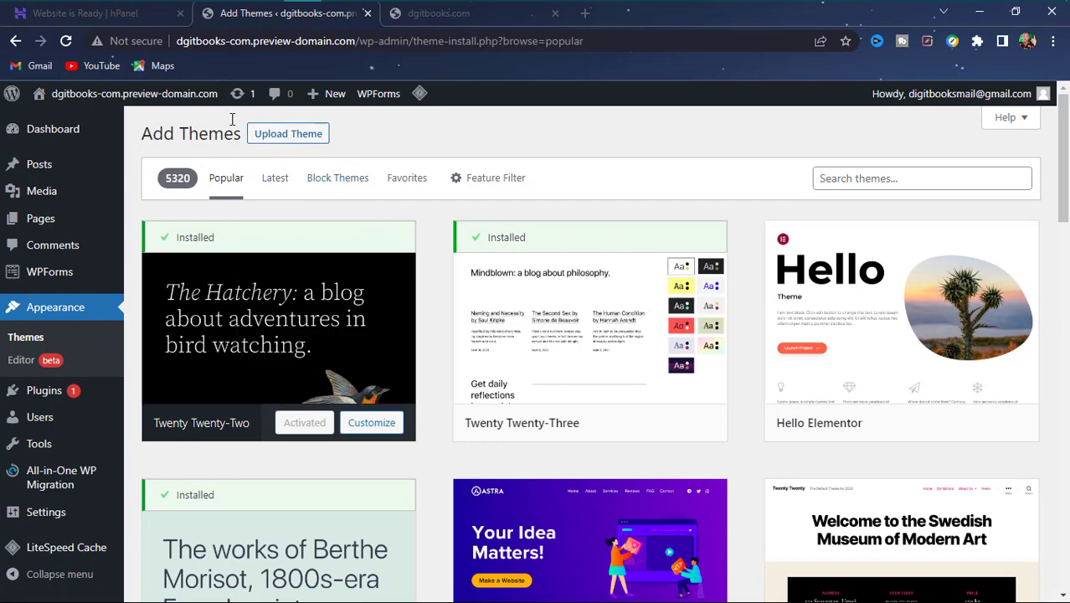
scroll(320, 314, down, 9)
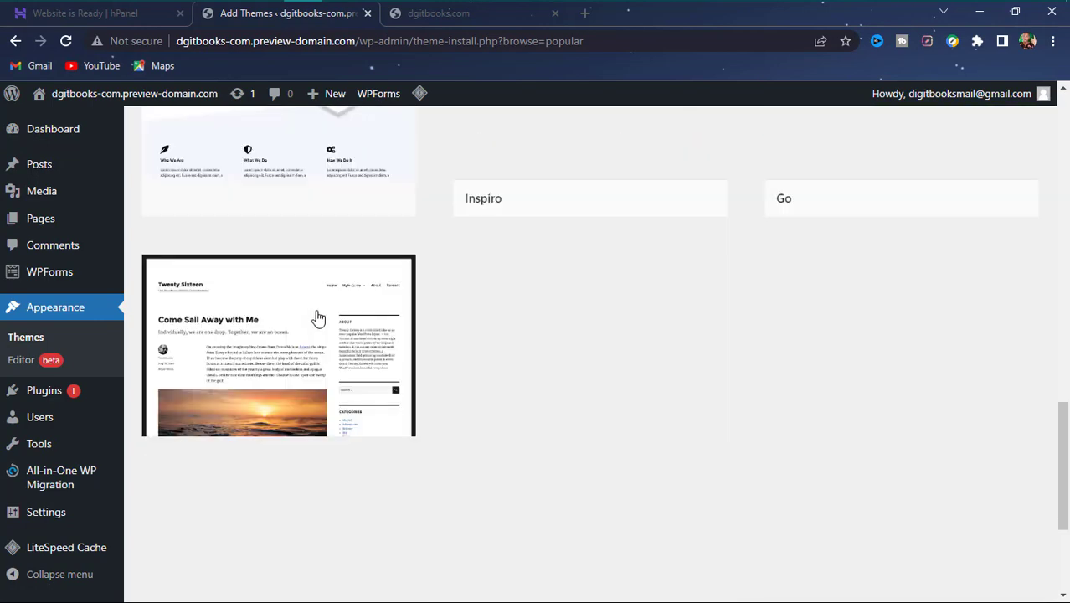
scroll(305, 323, down, 8)
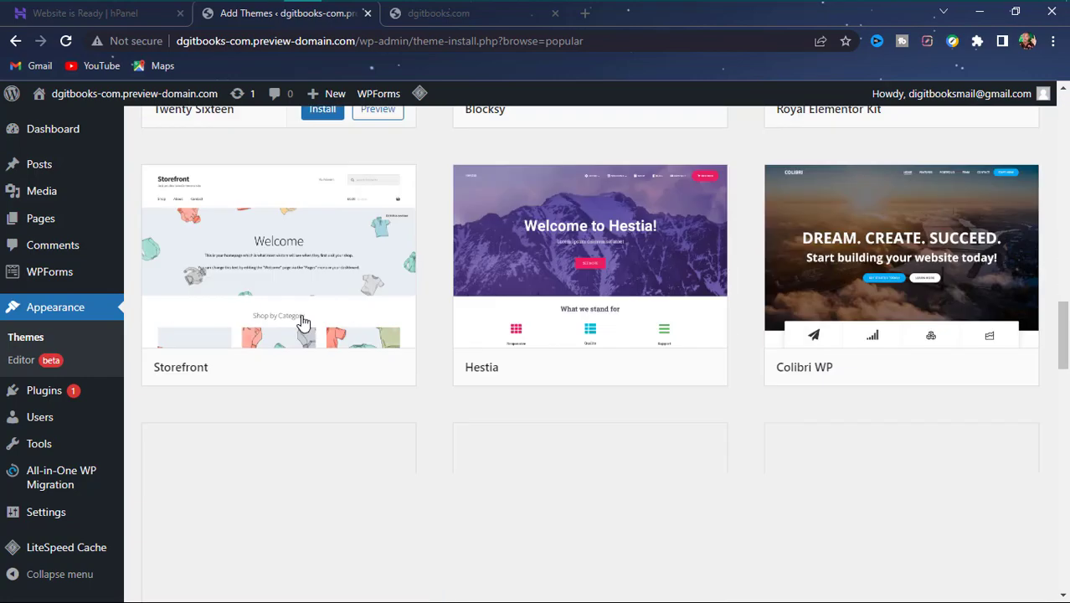
scroll(305, 309, up, 6)
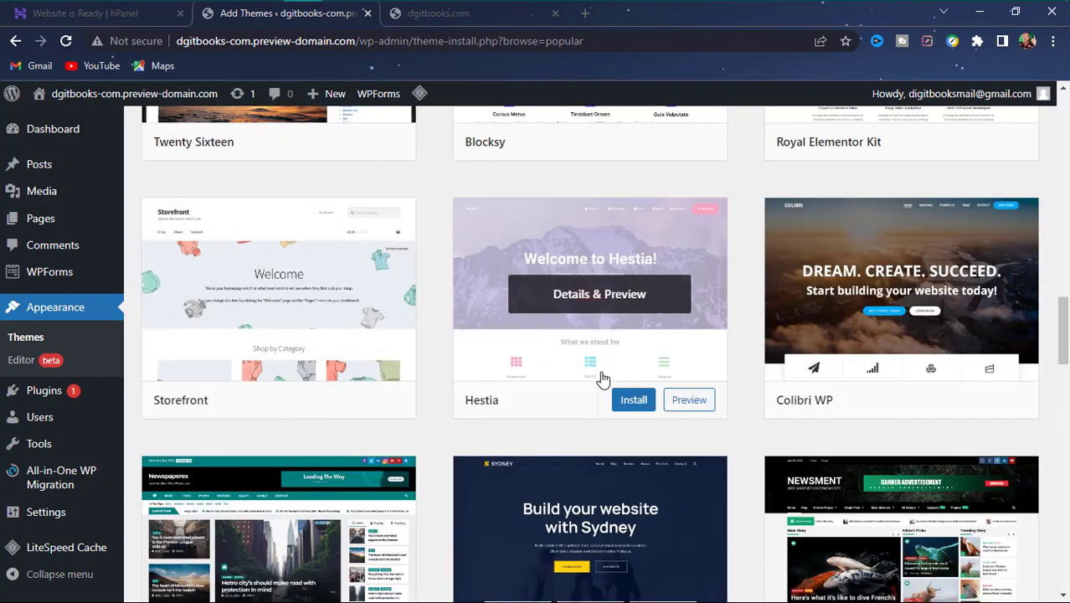
scroll(585, 303, up, 4)
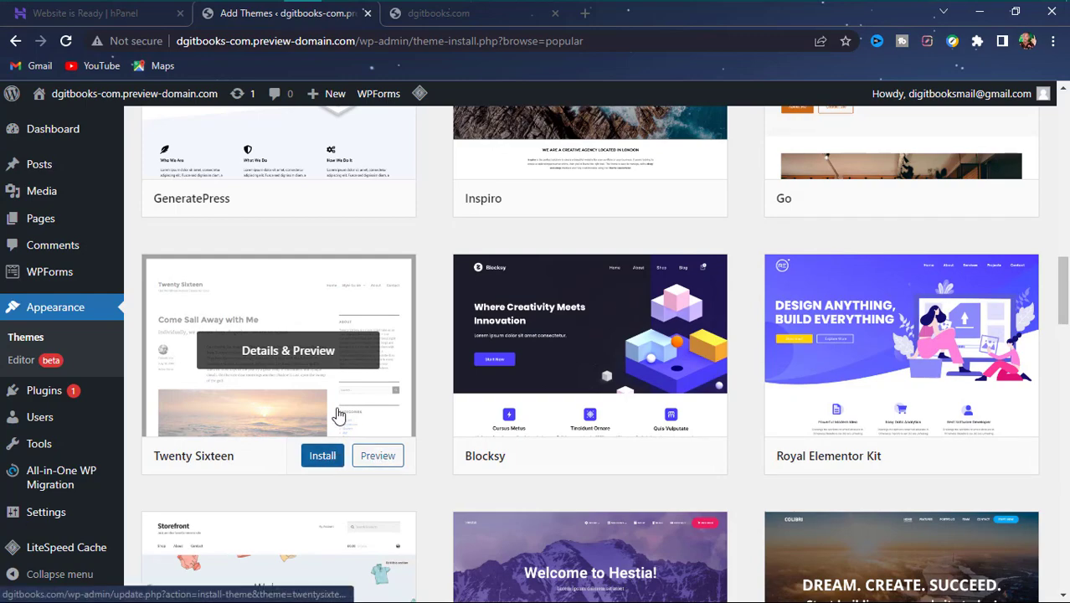
scroll(318, 369, up, 8)
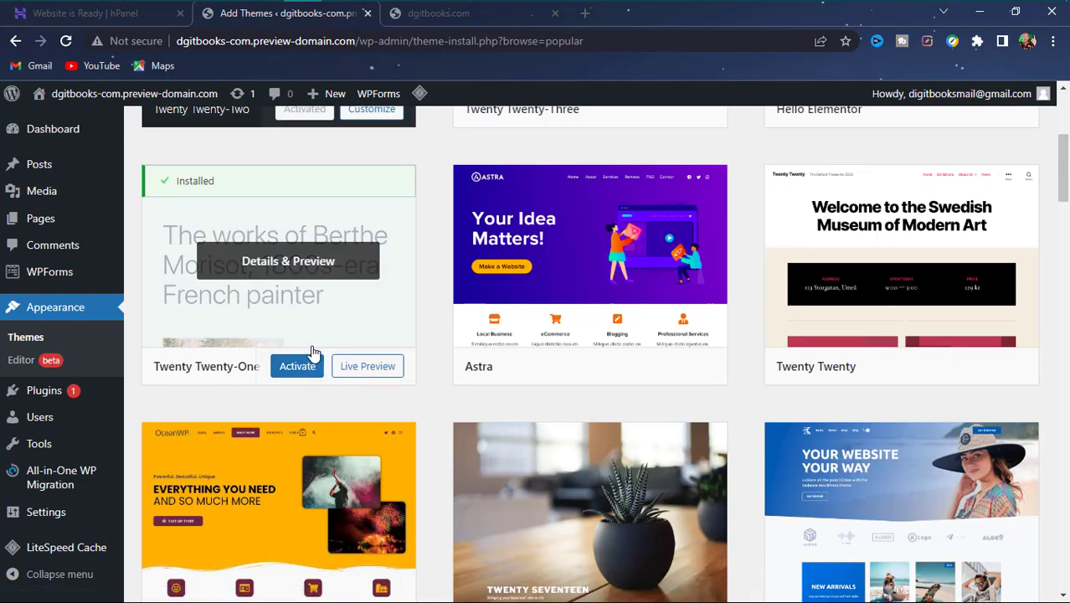
scroll(310, 353, up, 4)
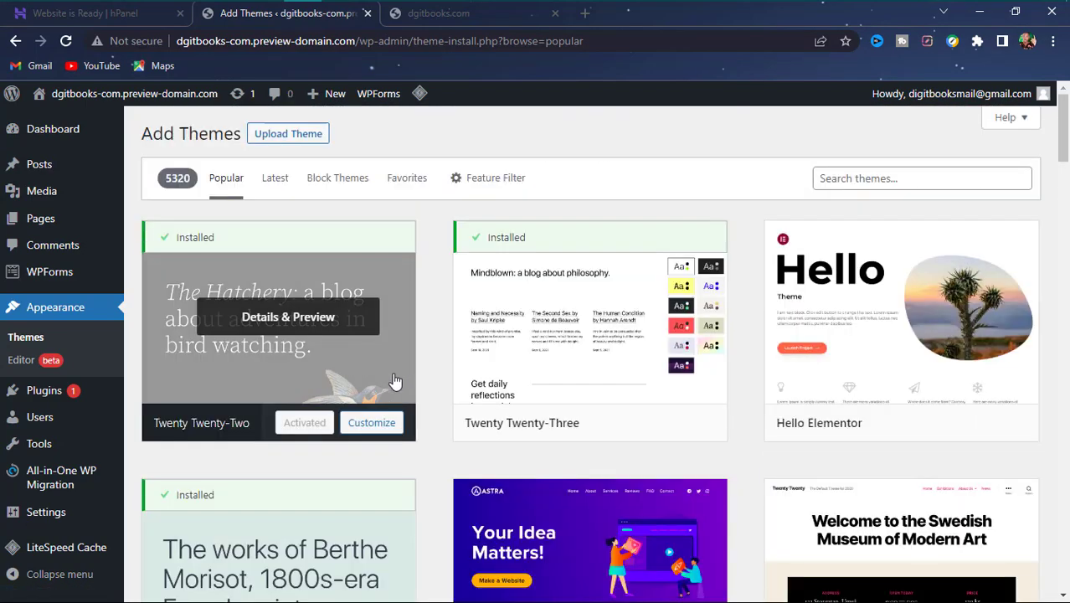
- Scroll the popular themes grid until the Blocksy card is in view
scroll(406, 374, down, 4)
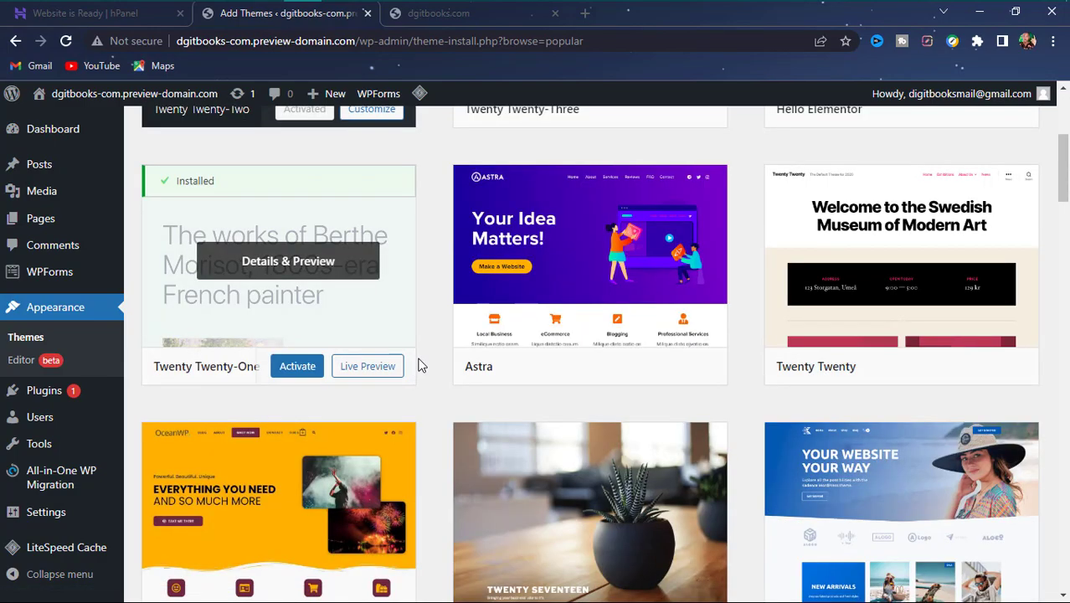
scroll(420, 363, down, 4)
scroll(423, 362, down, 11)
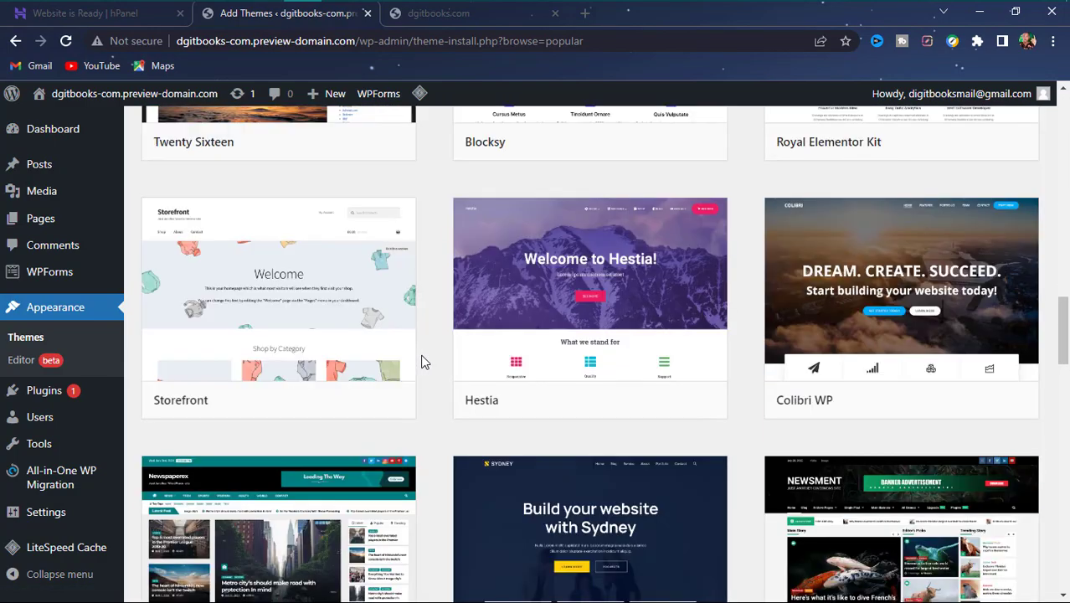
scroll(423, 361, down, 8)
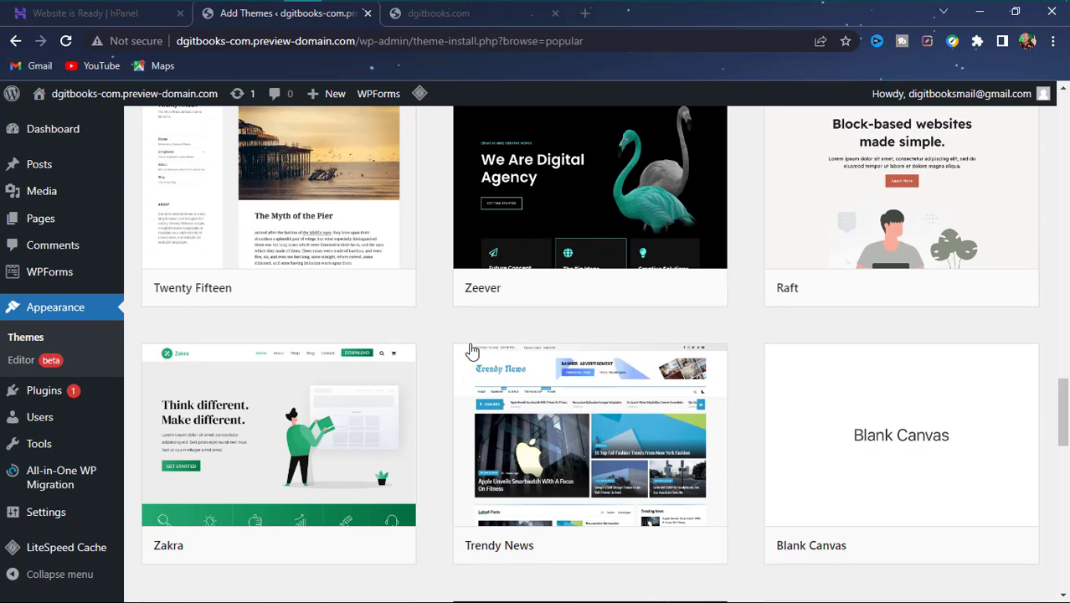
scroll(469, 351, down, 8)
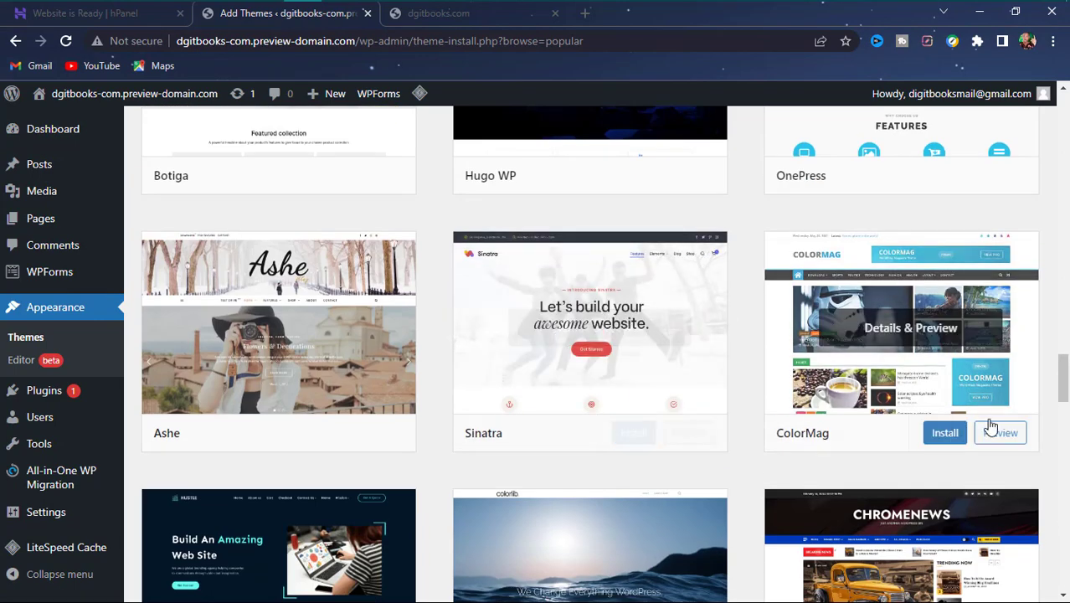
mouse_move(894, 261)
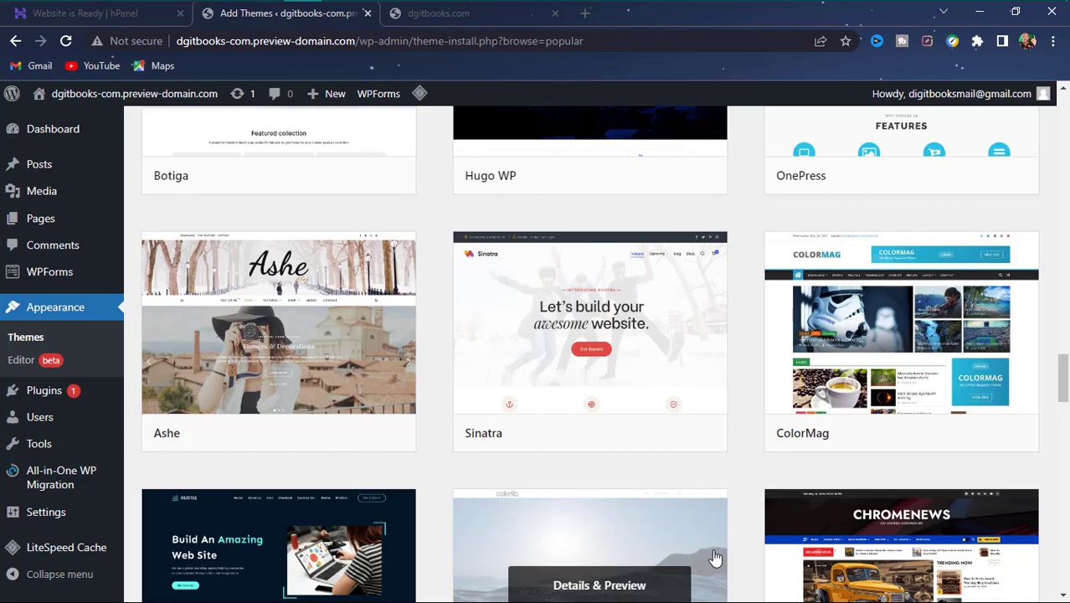
scroll(712, 561, down, 4)
scroll(665, 507, down, 10)
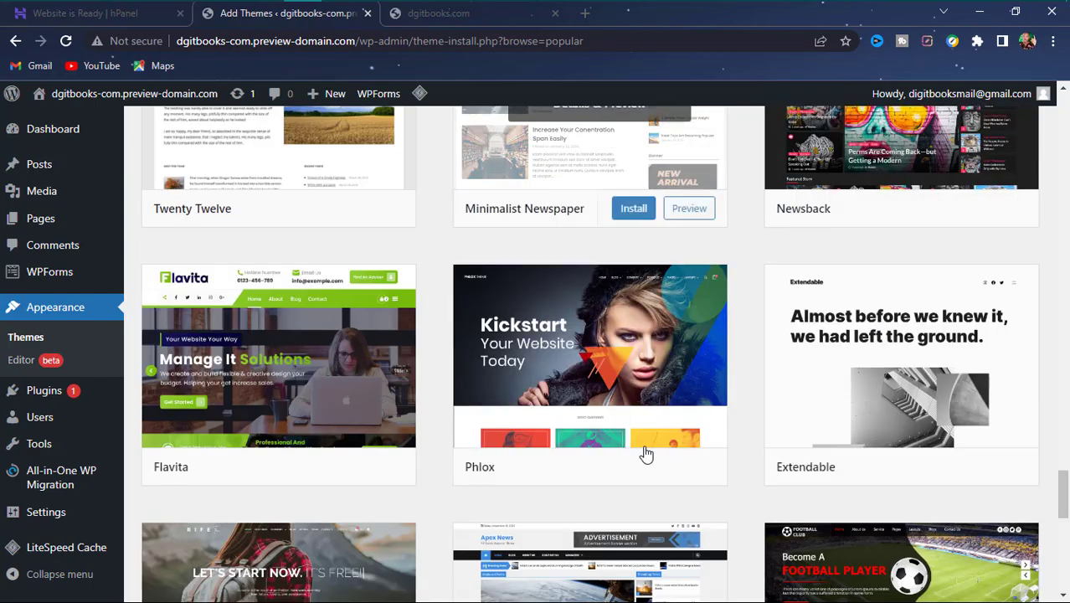
scroll(644, 452, up, 12)
scroll(644, 448, up, 5)
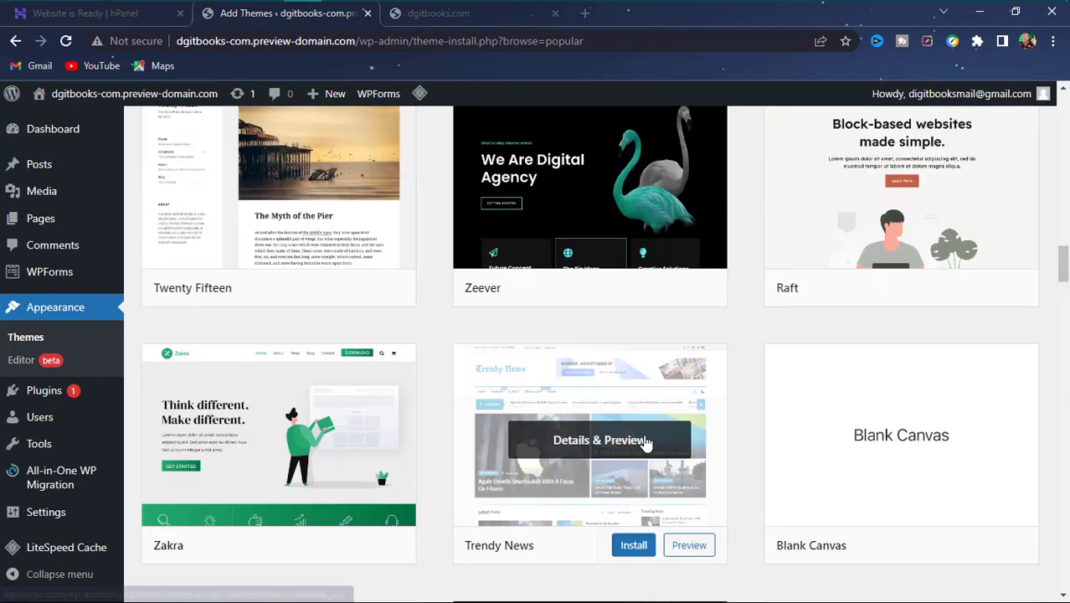
scroll(647, 444, up, 6)
scroll(647, 443, up, 7)
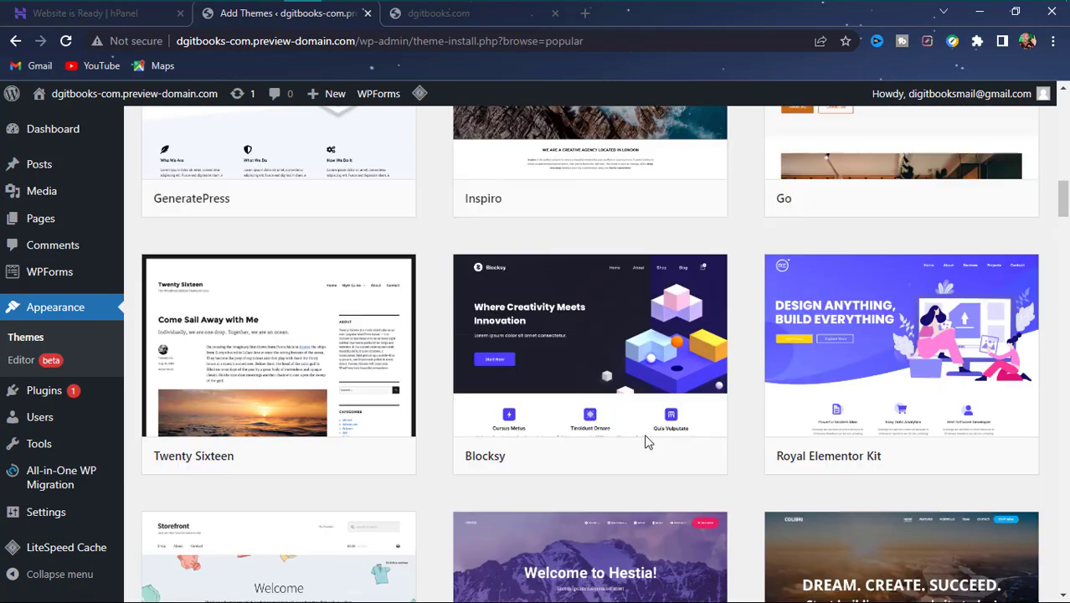
scroll(647, 444, down, 4)
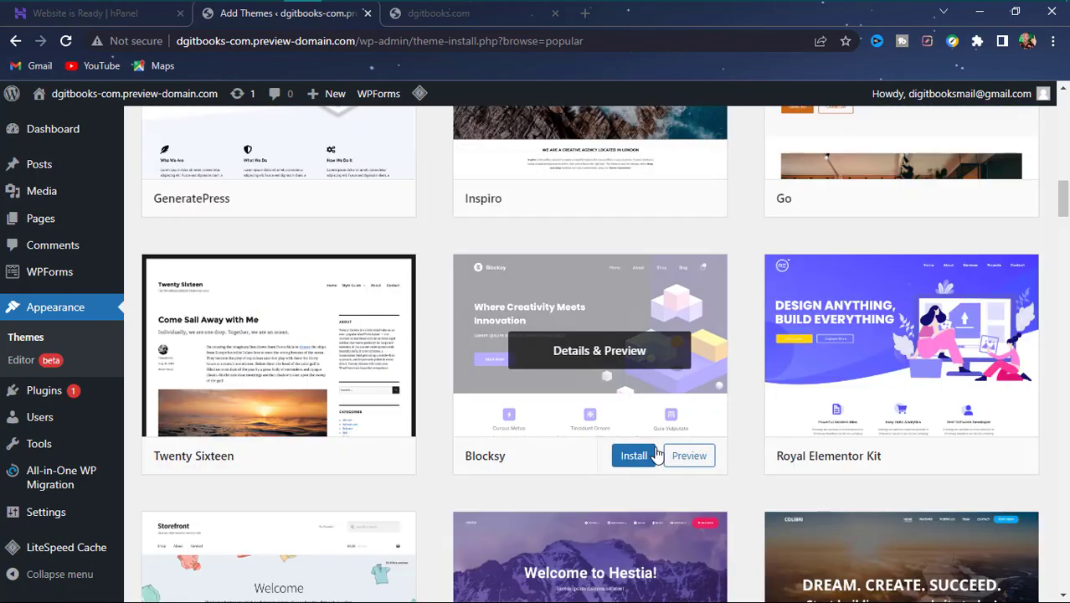
mouse_move(468, 389)
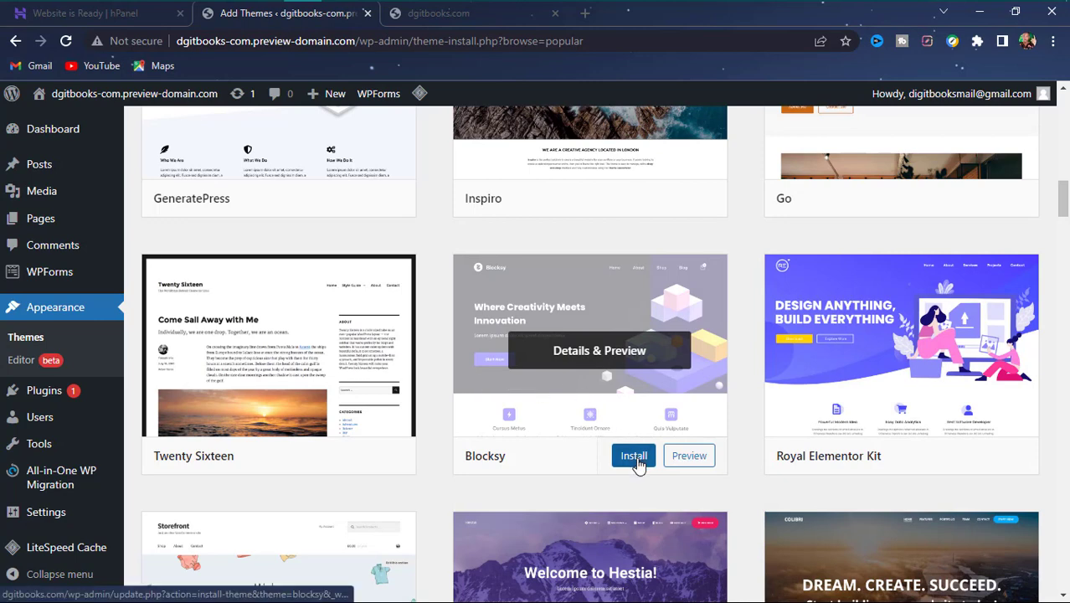
- Preview the Blocksy theme's demo, then go back to the popular themes grid
click(677, 458)
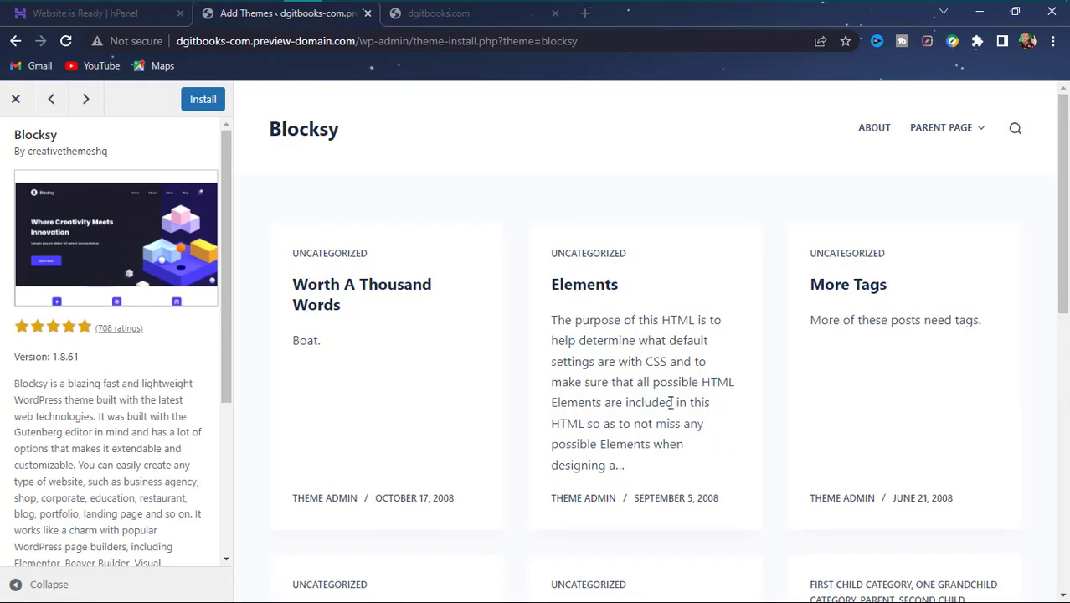
scroll(671, 395, down, 10)
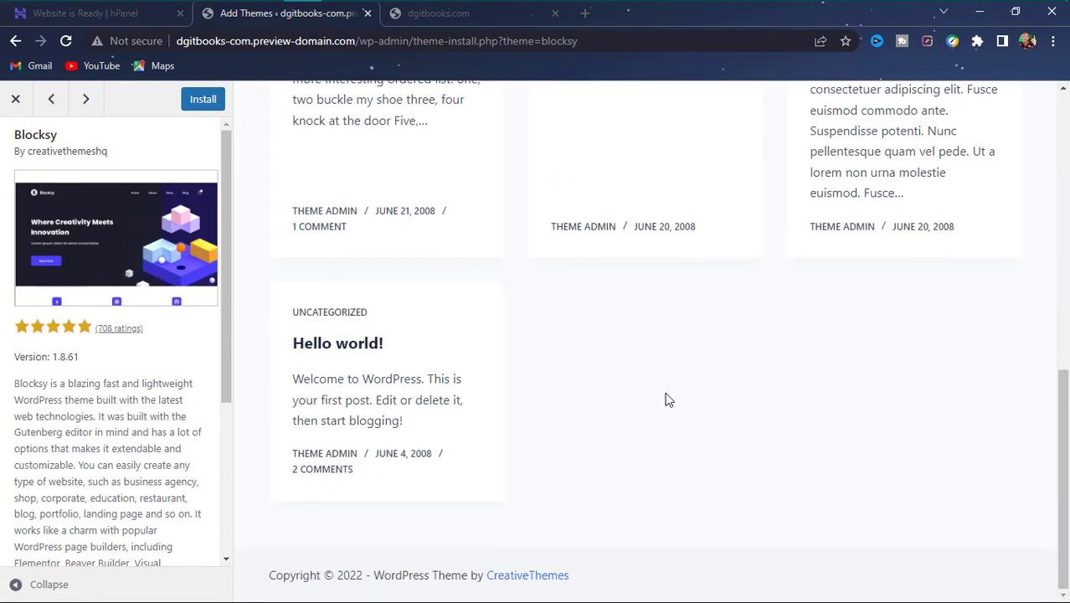
scroll(666, 399, up, 10)
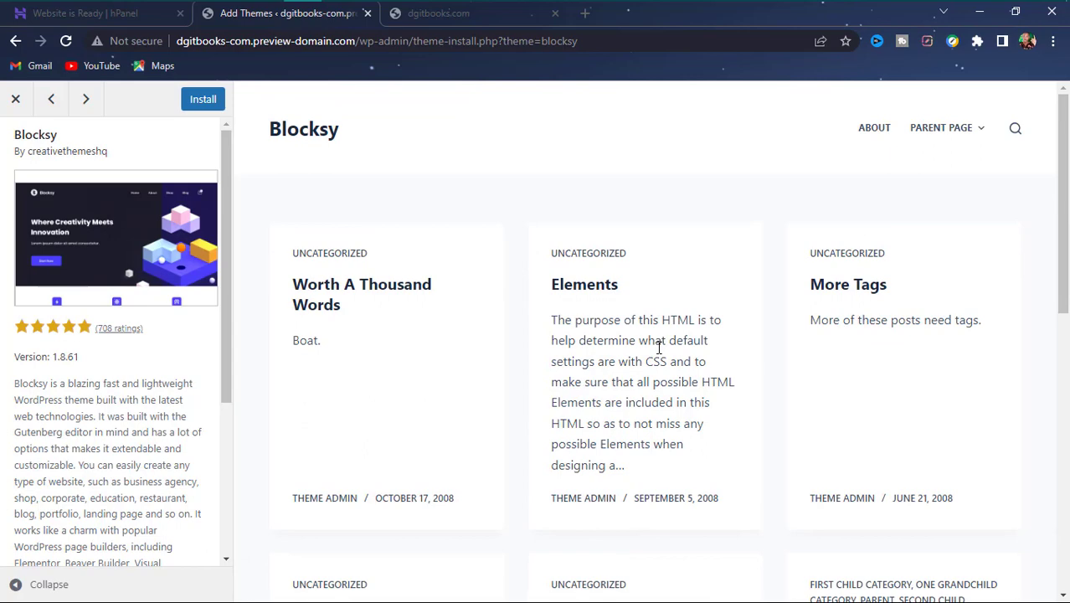
scroll(658, 350, down, 10)
scroll(658, 350, up, 10)
scroll(638, 393, down, 10)
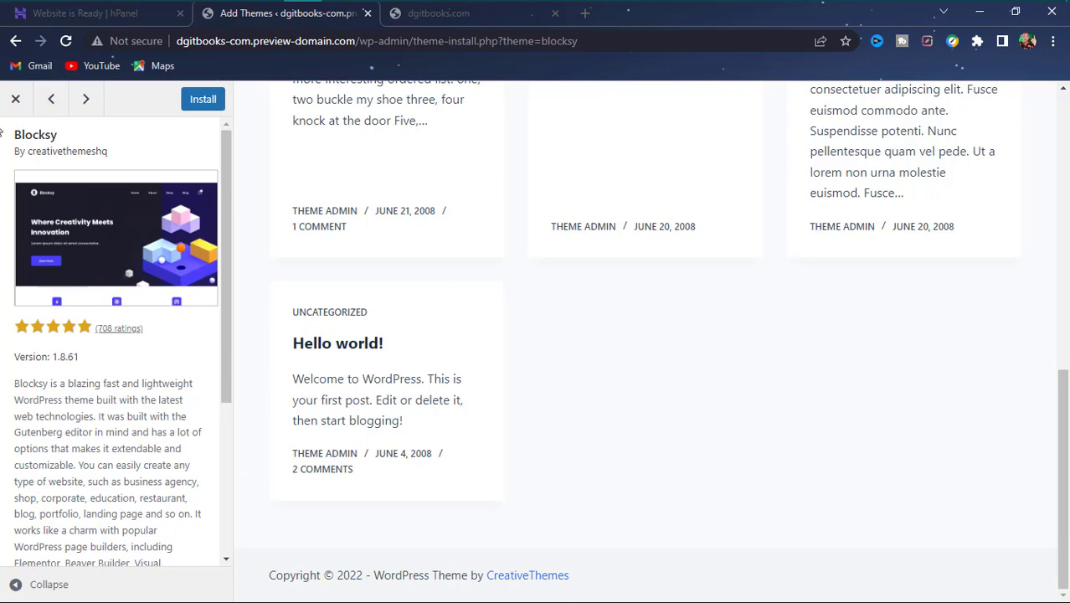
click(15, 41)
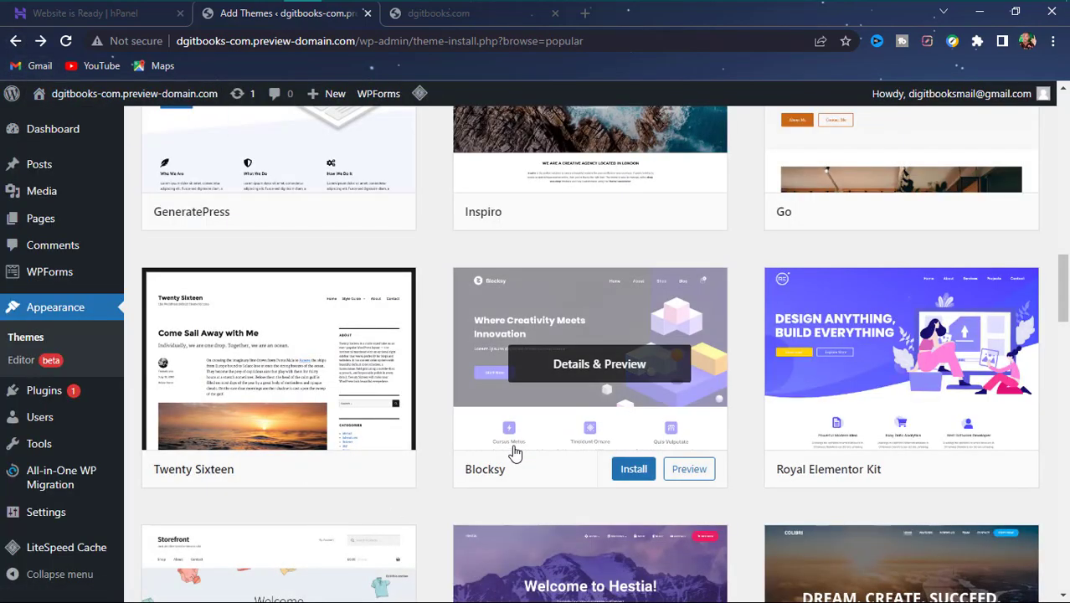
- Install and activate Blocksy, dismissing the save-password prompt and Hostinger preview banner
click(632, 472)
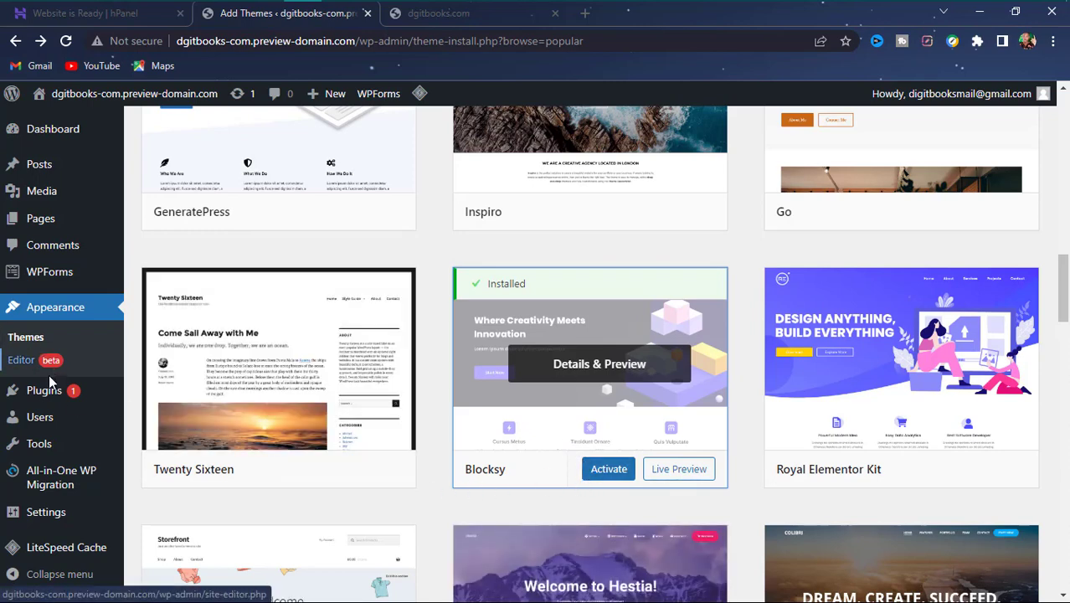
click(604, 470)
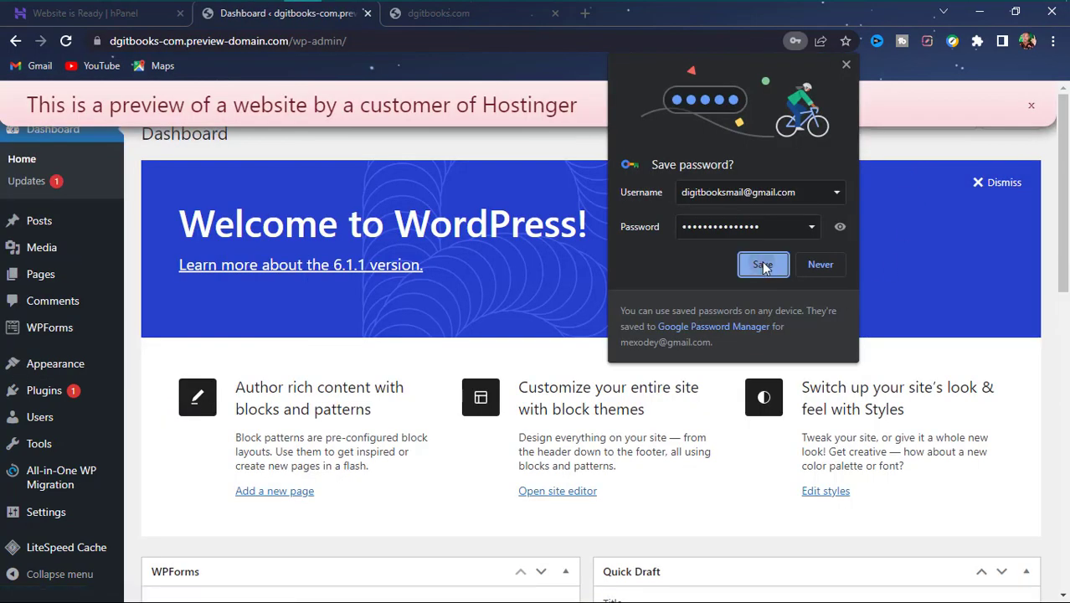
click(762, 264)
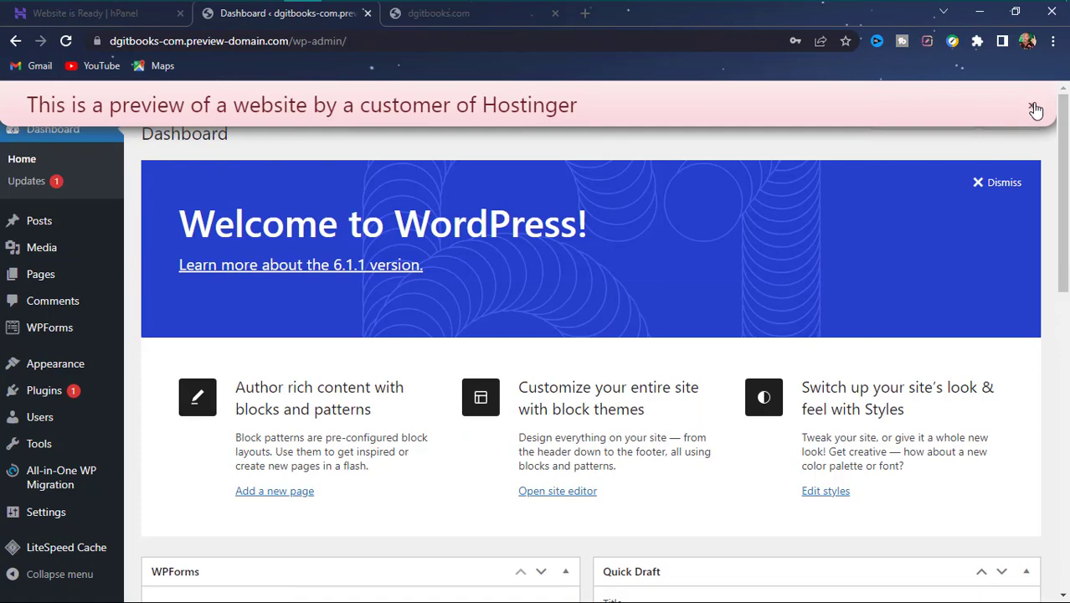
click(1029, 108)
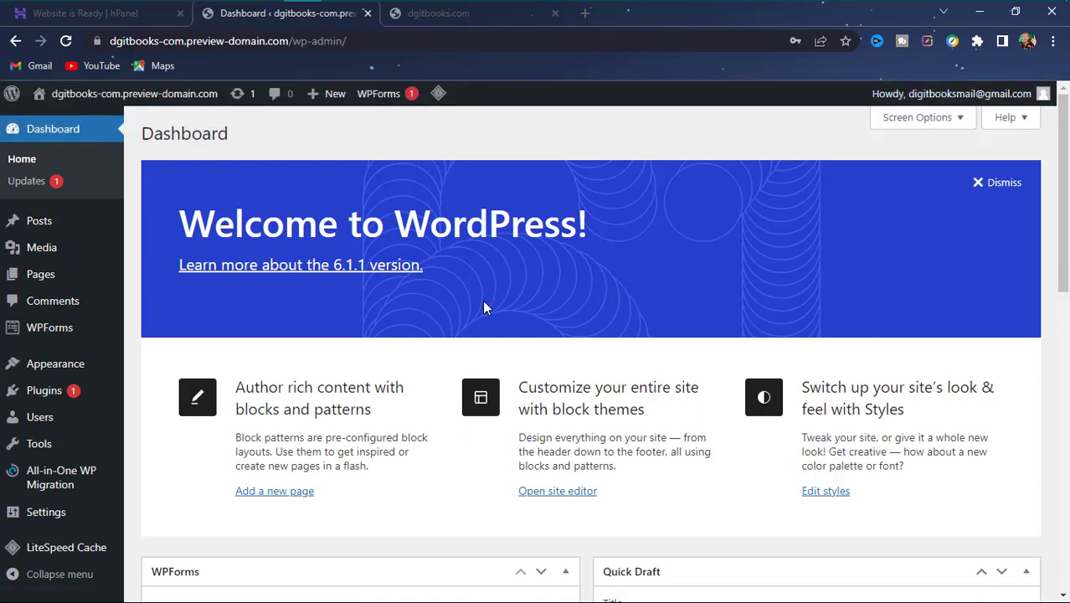
scroll(242, 335, down, 10)
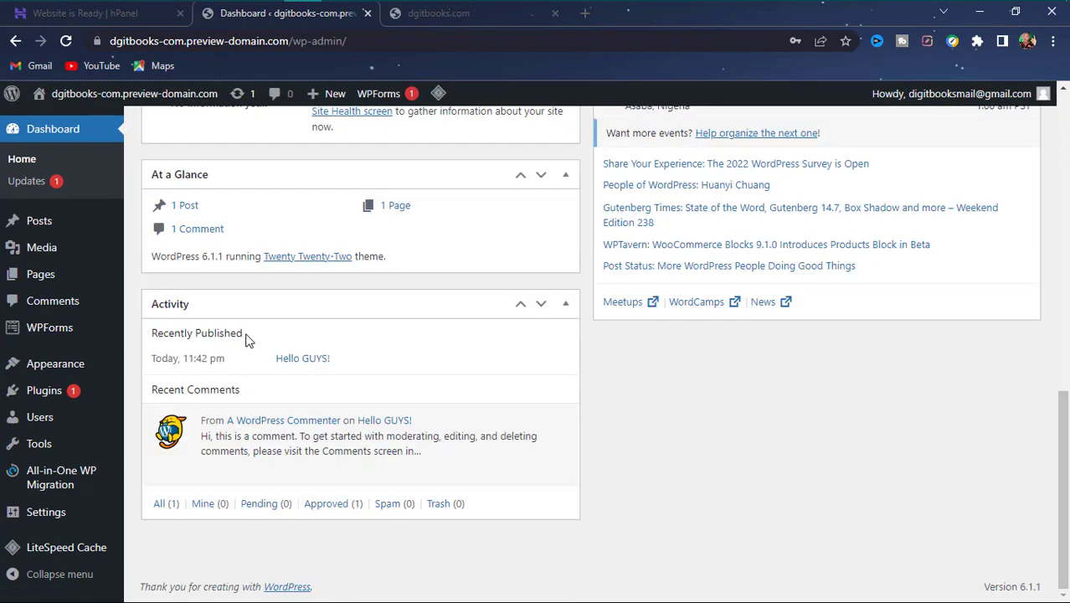
scroll(243, 330, up, 10)
click(453, 15)
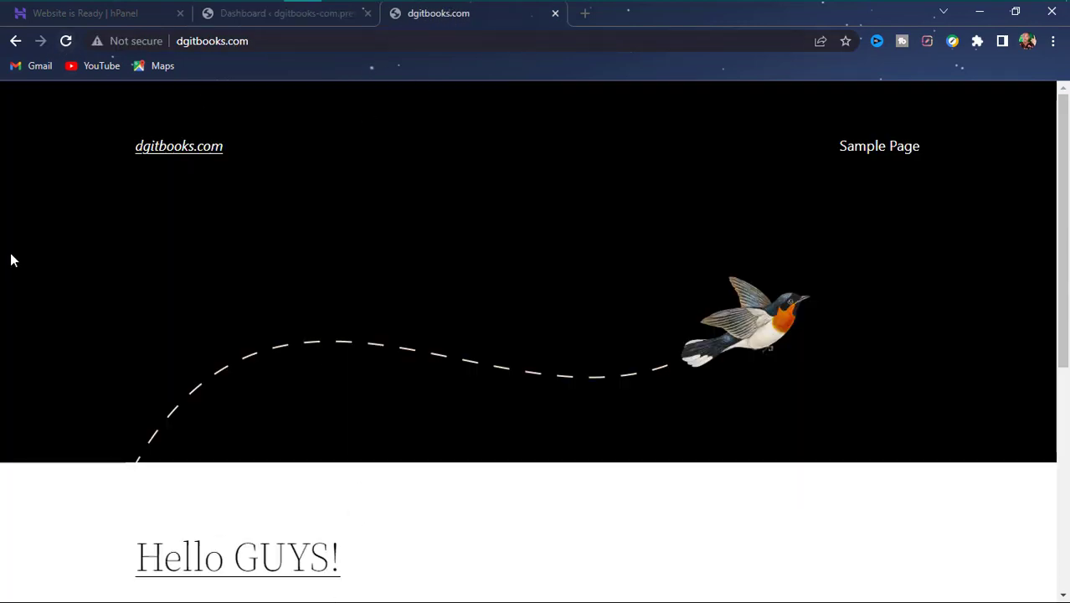
click(66, 42)
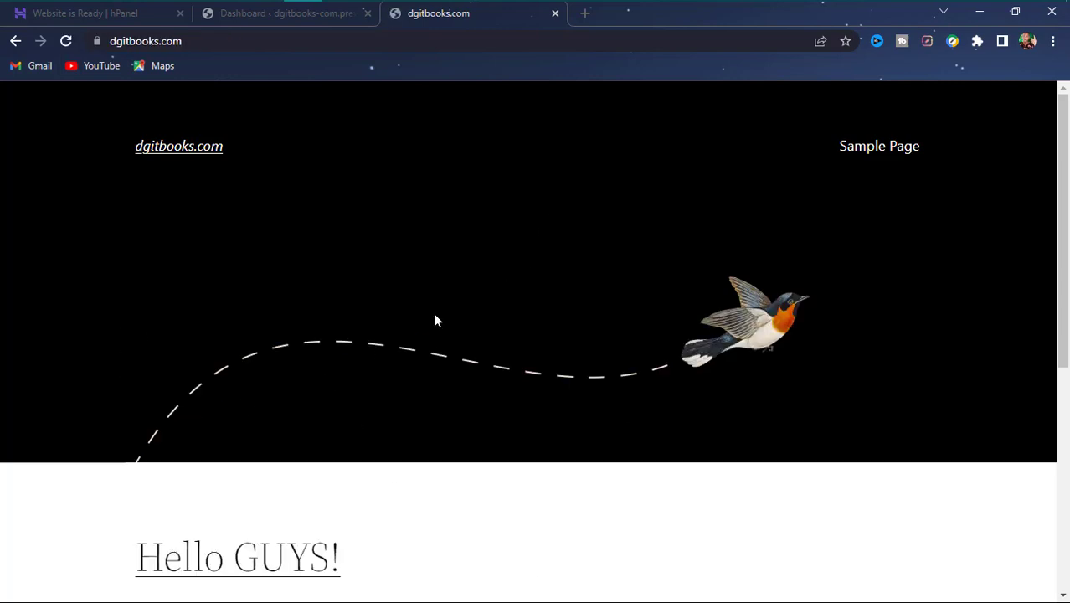
scroll(427, 305, down, 5)
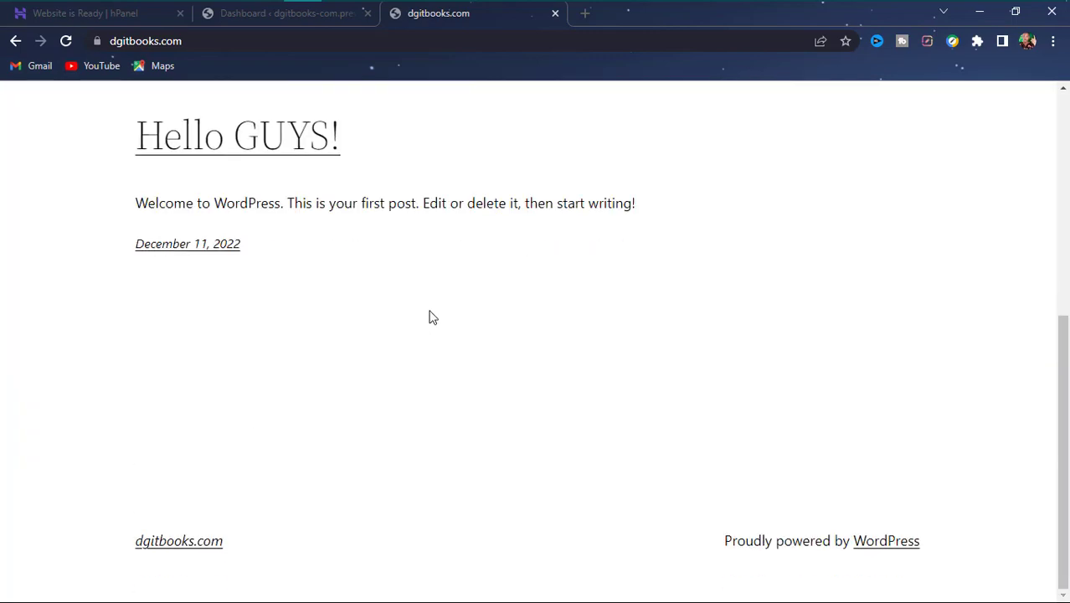
scroll(431, 316, up, 5)
click(279, 17)
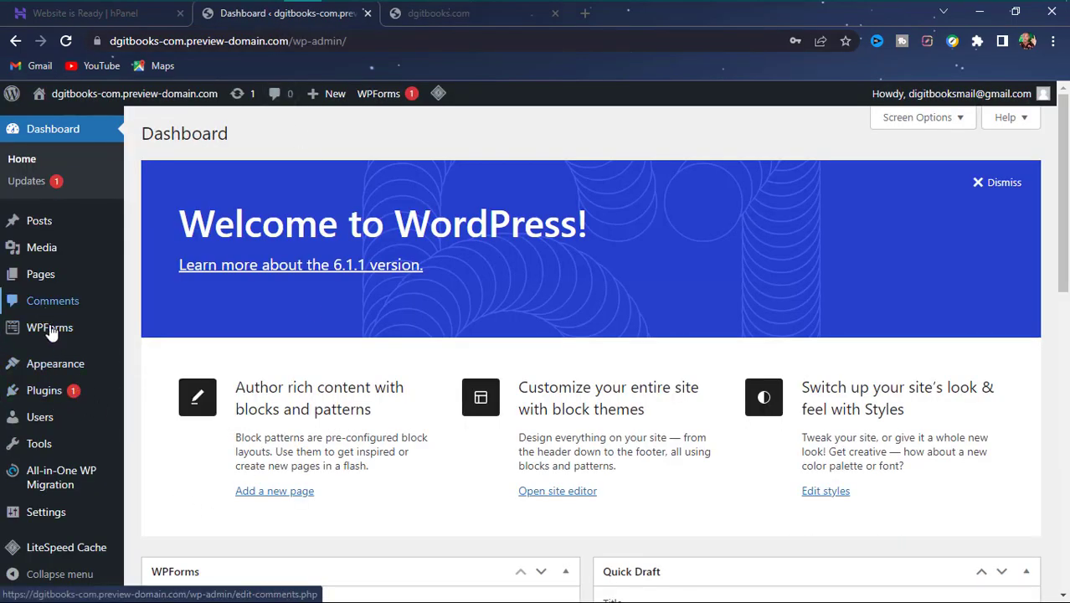
- Activate Blocksy from Appearance > Themes, then view the live dgitbooks.com front page
scroll(61, 423, down, 5)
scroll(66, 392, up, 5)
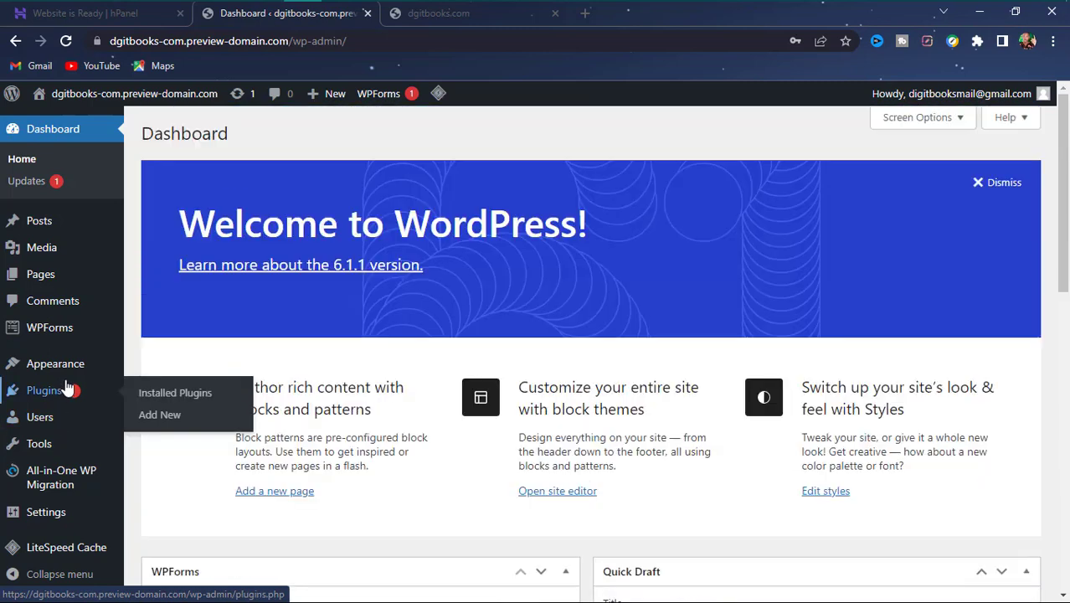
mouse_move(43, 366)
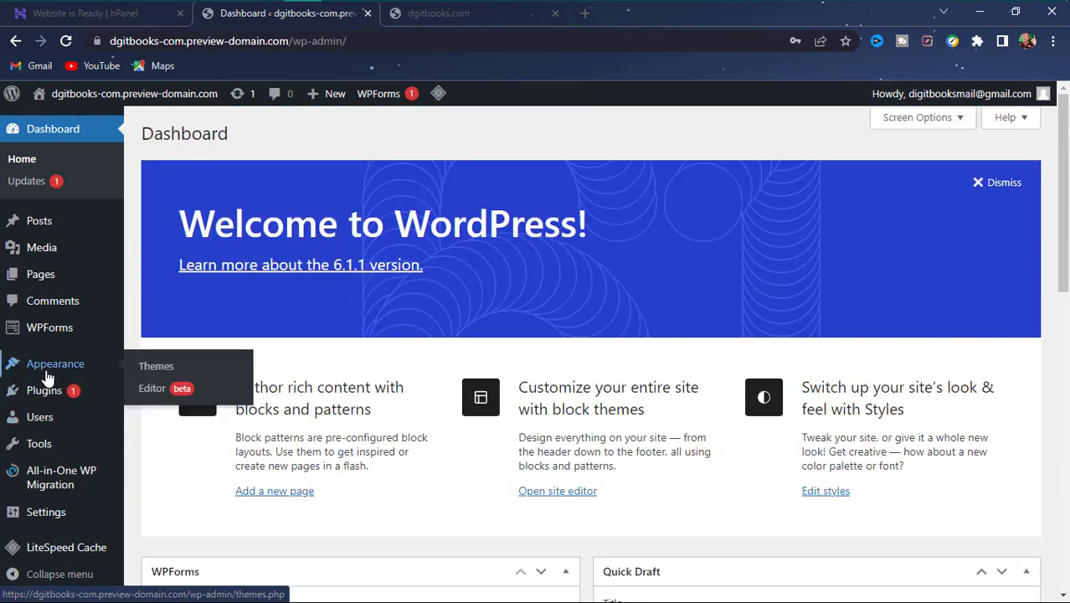
click(152, 368)
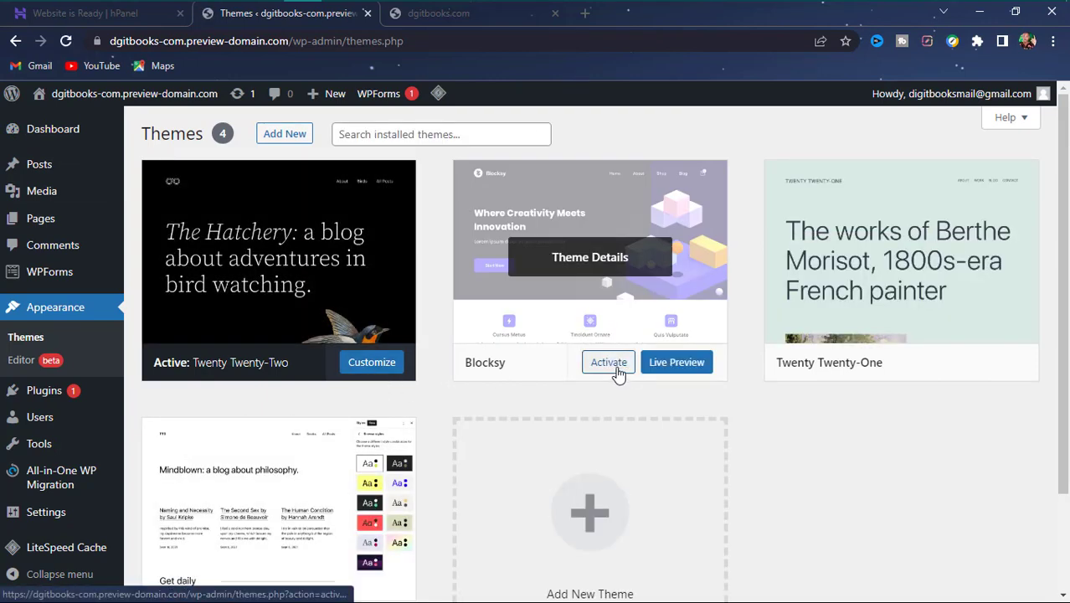
click(611, 367)
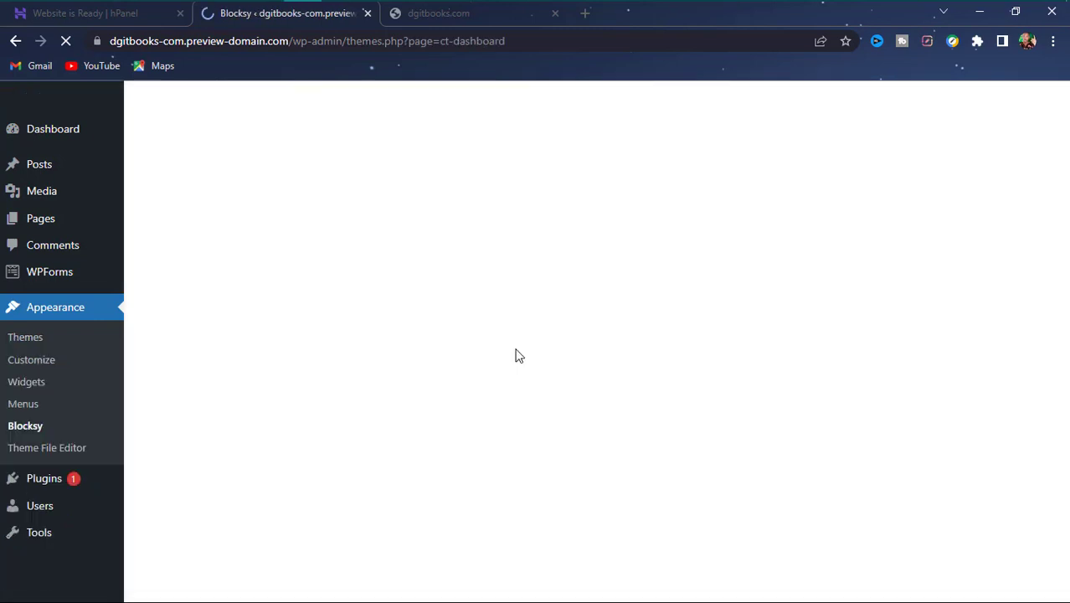
scroll(525, 361, down, 10)
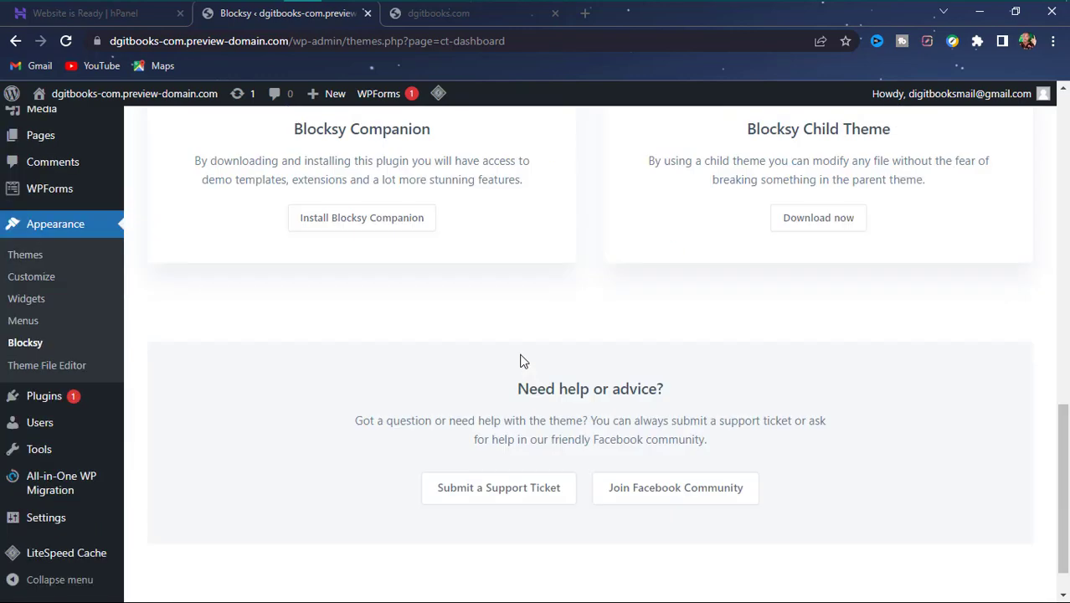
scroll(494, 356, up, 10)
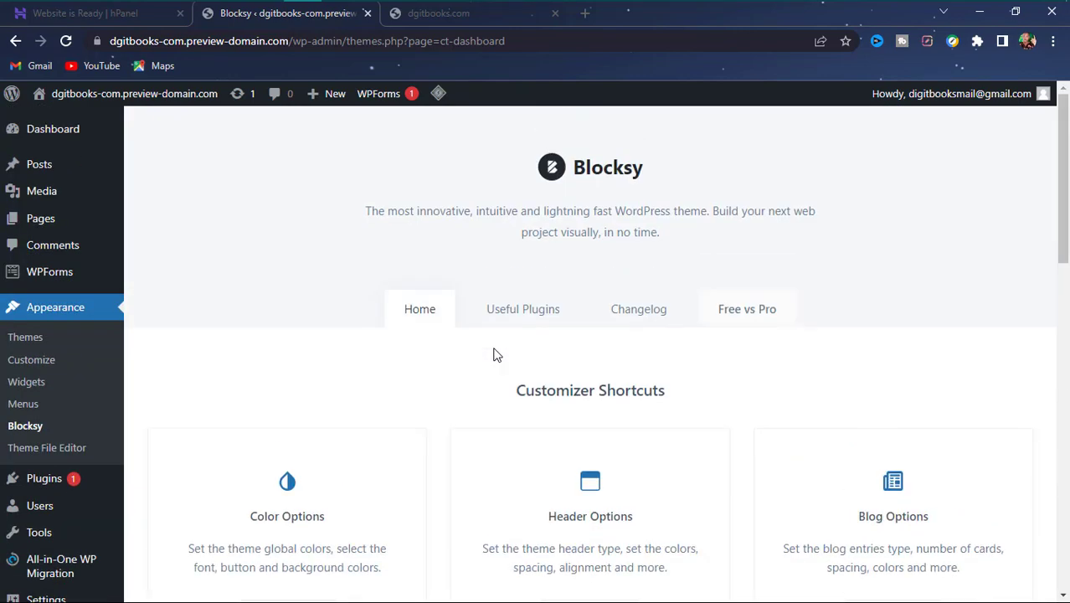
scroll(508, 217, down, 10)
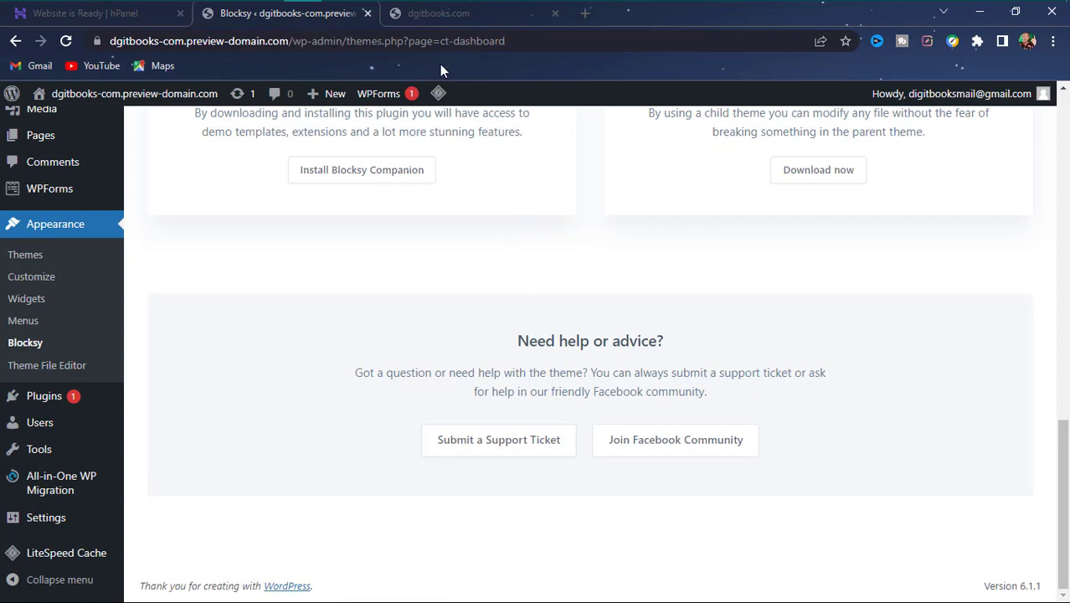
click(440, 25)
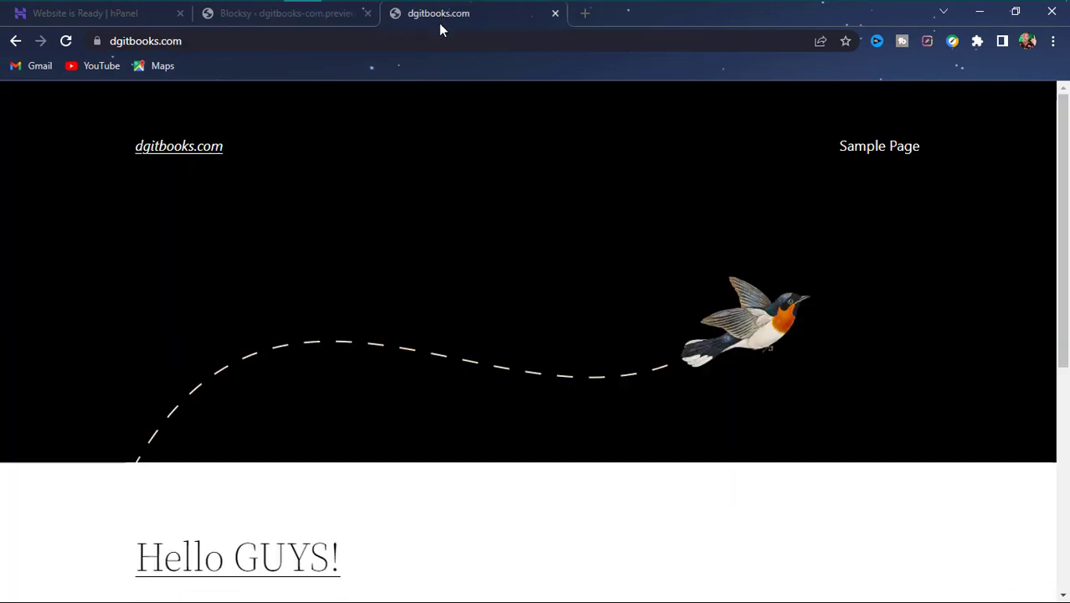
click(70, 45)
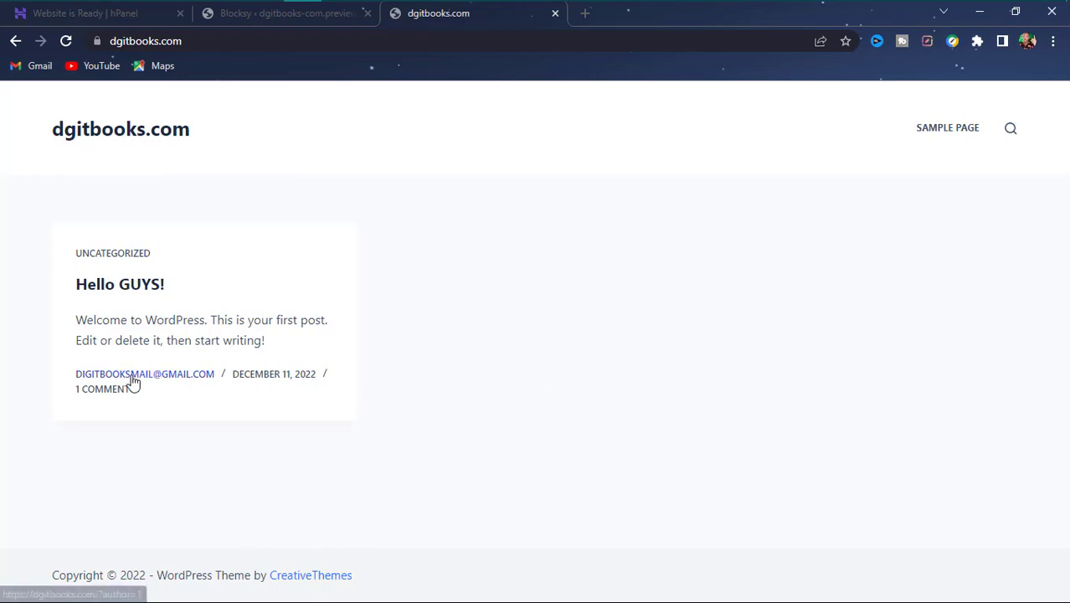
drag(110, 262, 157, 320)
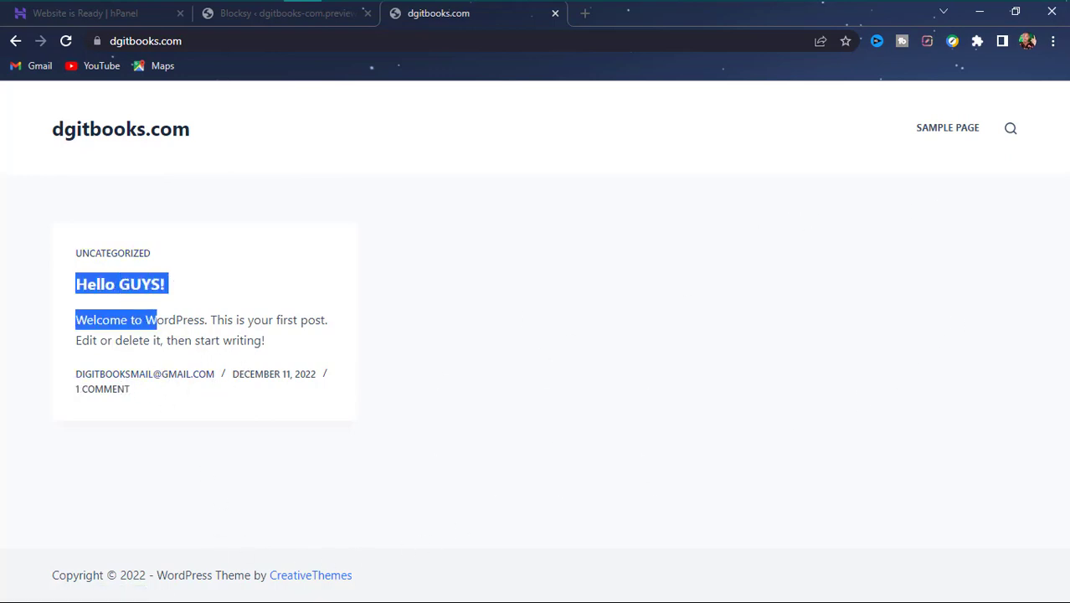
click(270, 17)
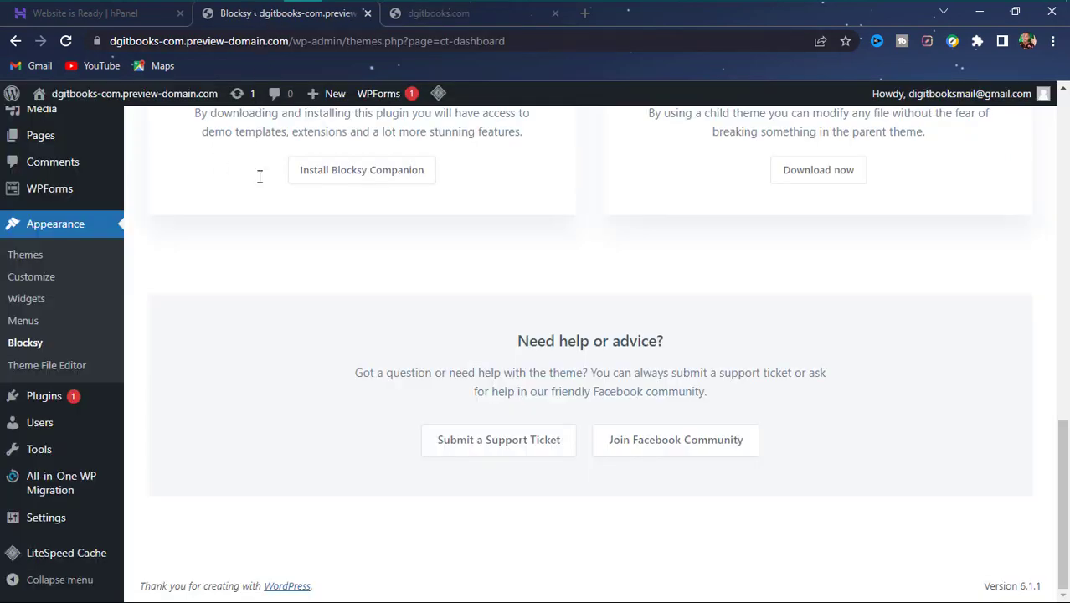
- In the Plugins list, deactivate the All-in-One WP Migration plugin
click(51, 398)
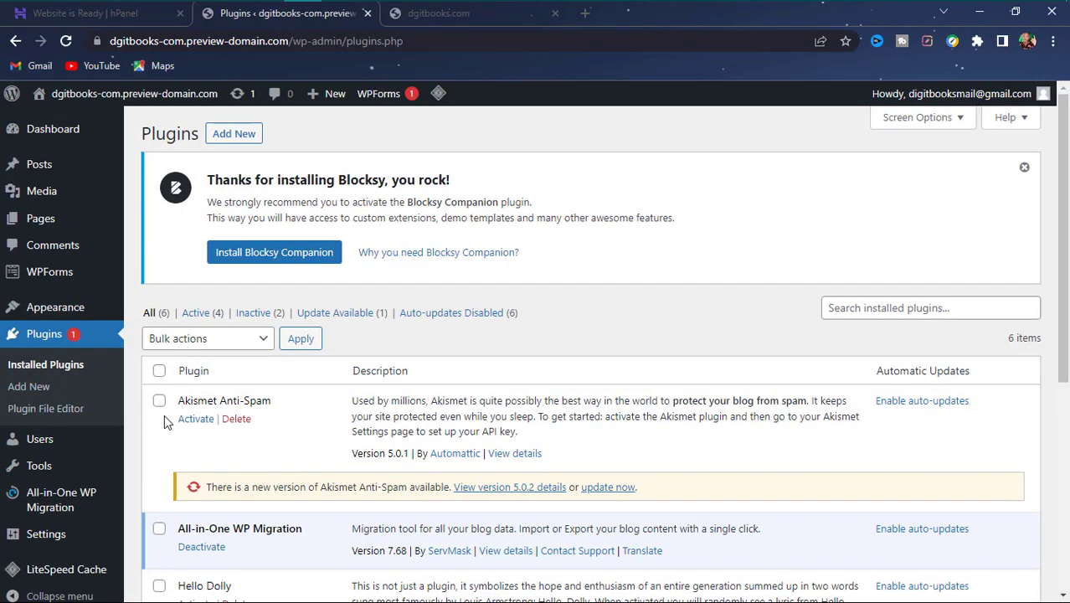
scroll(188, 438, down, 3)
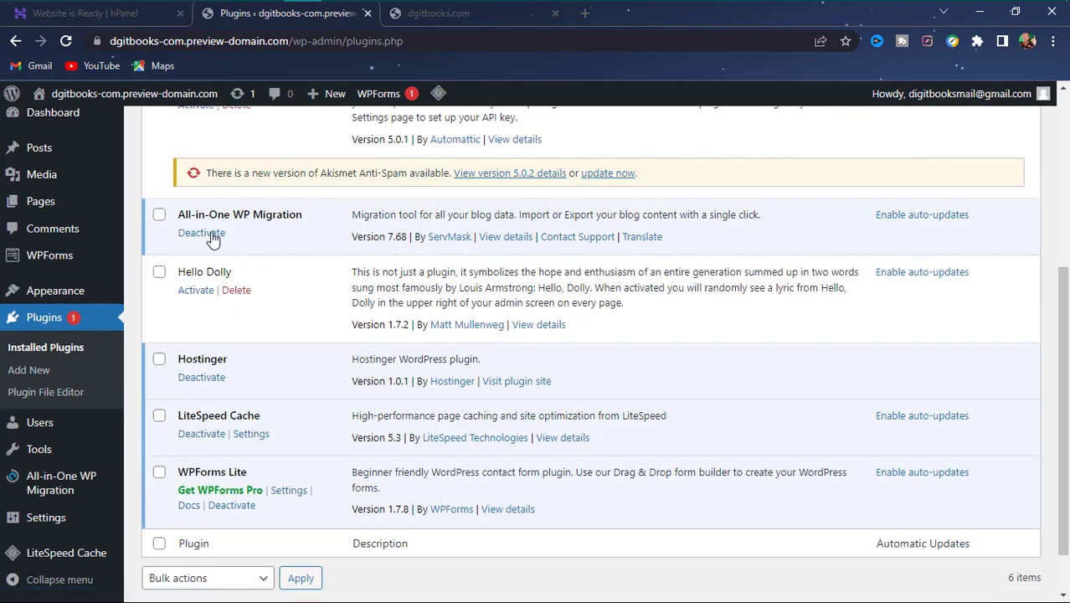
click(160, 215)
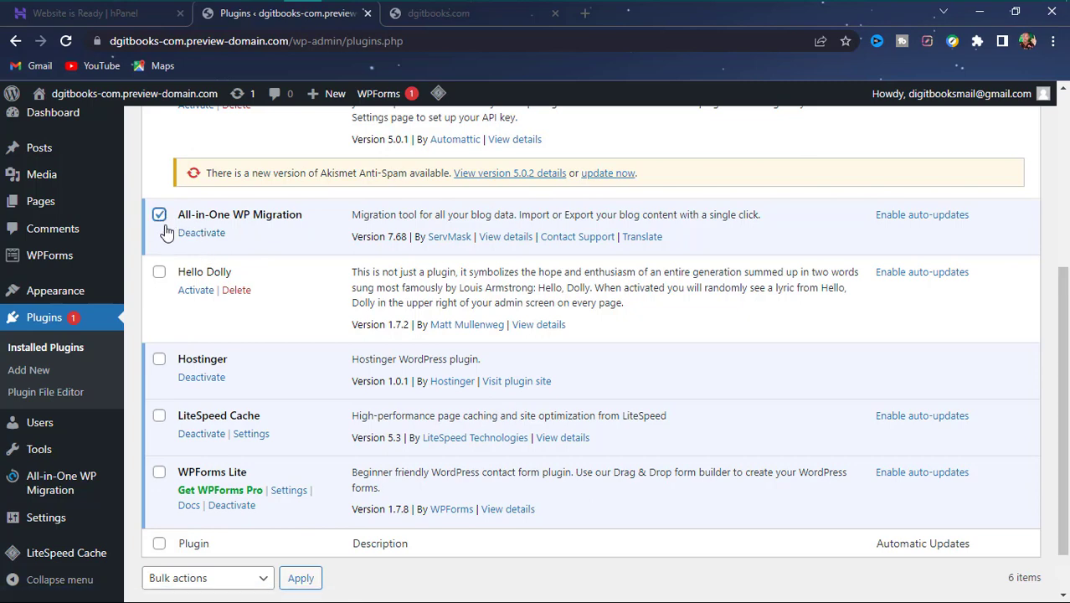
click(158, 273)
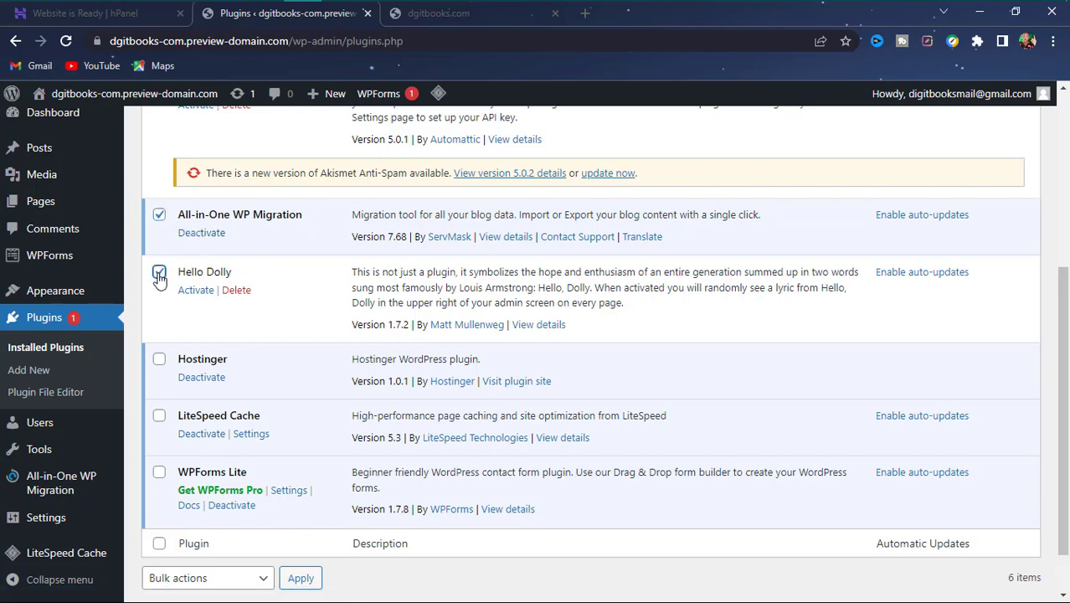
click(158, 360)
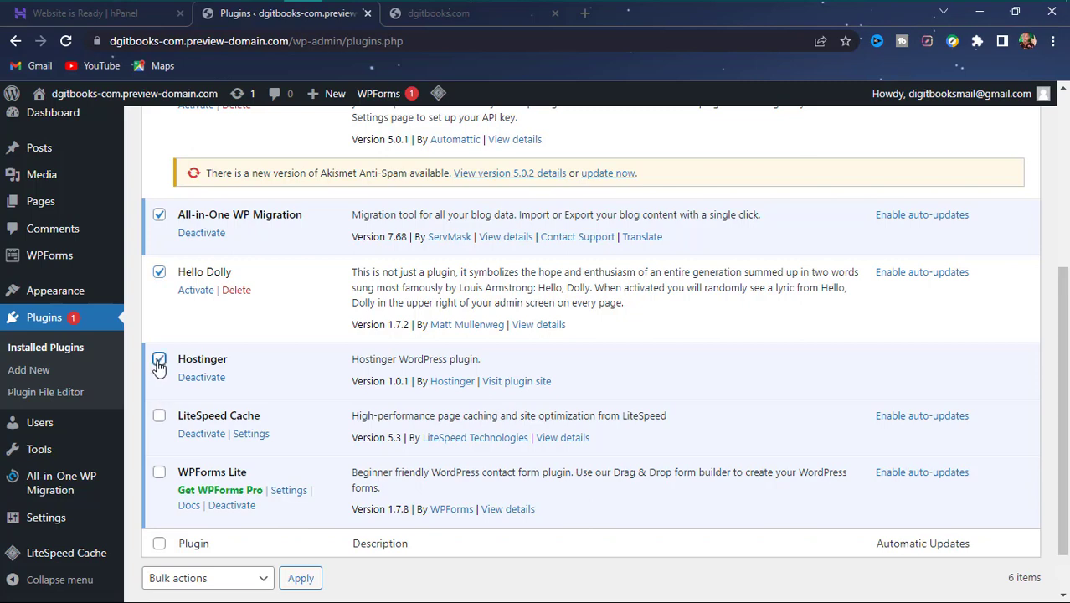
click(168, 423)
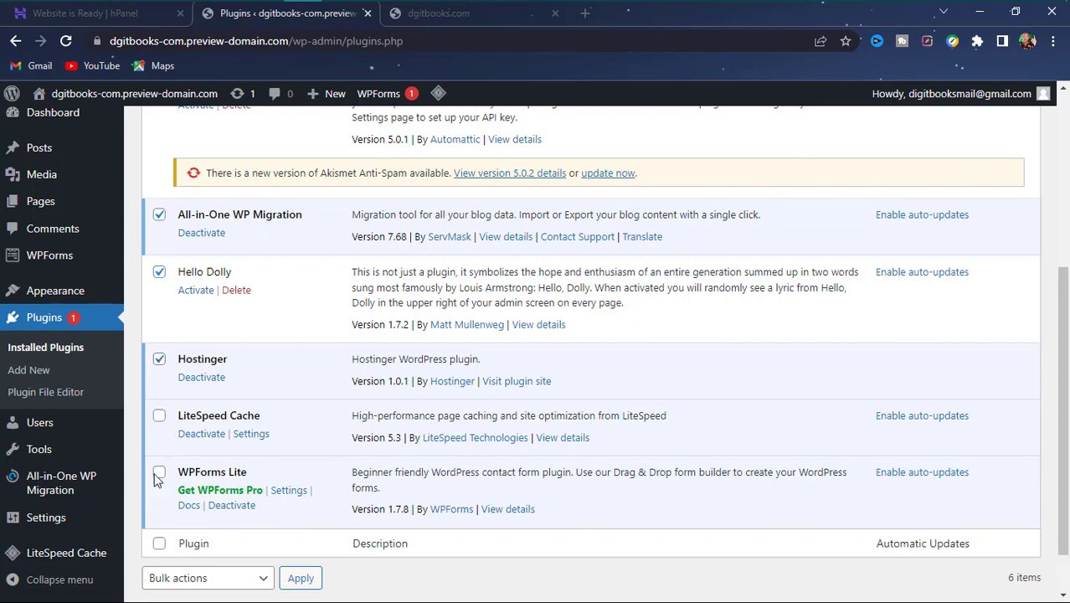
click(159, 416)
click(164, 480)
scroll(243, 540, down, 1)
scroll(248, 452, up, 1)
scroll(243, 448, down, 1)
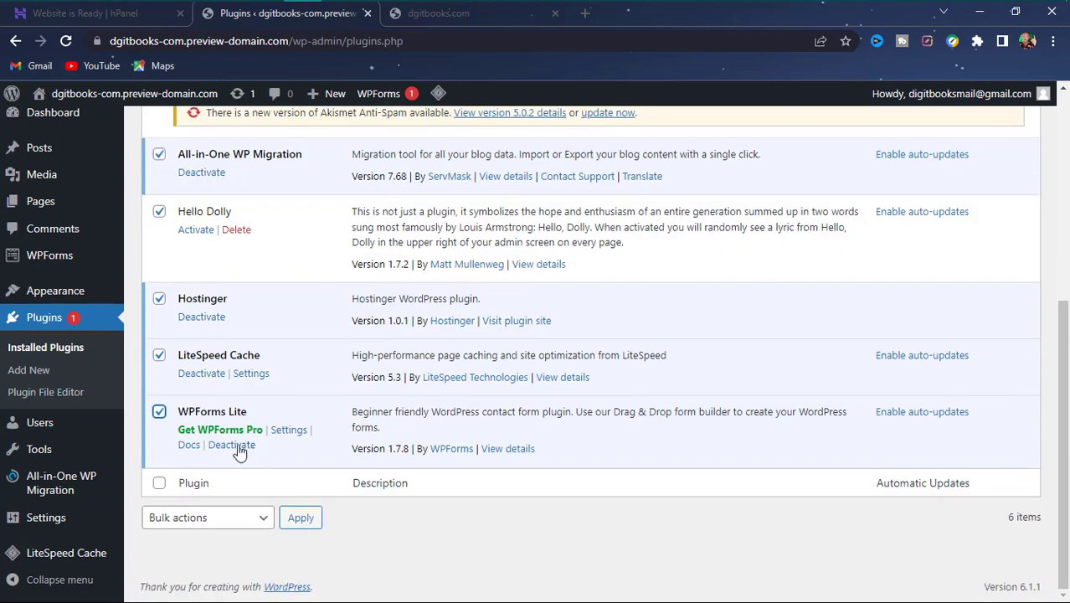
scroll(325, 280, up, 4)
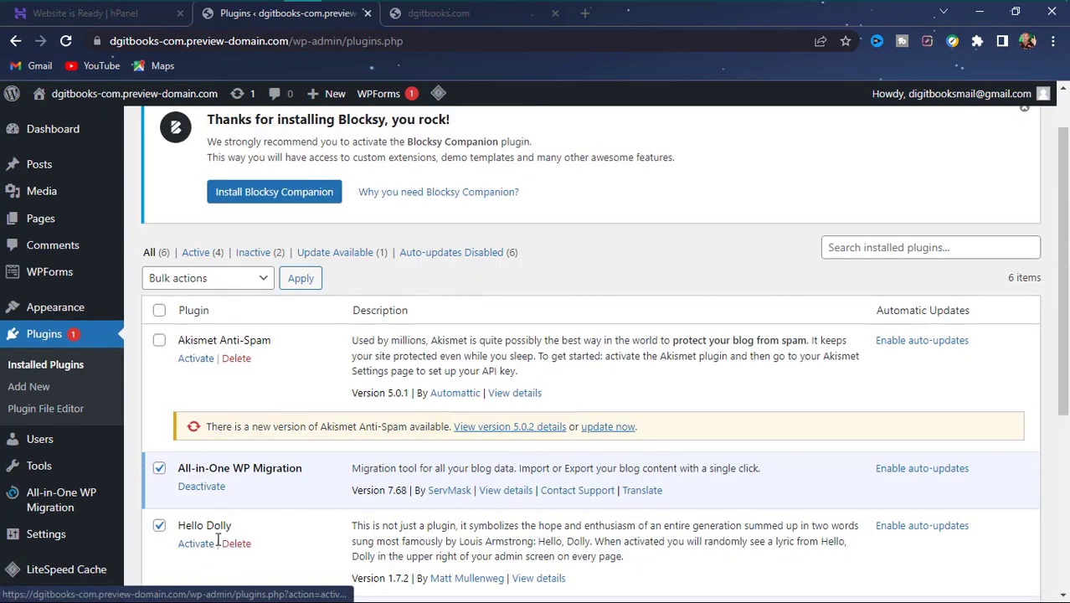
click(258, 284)
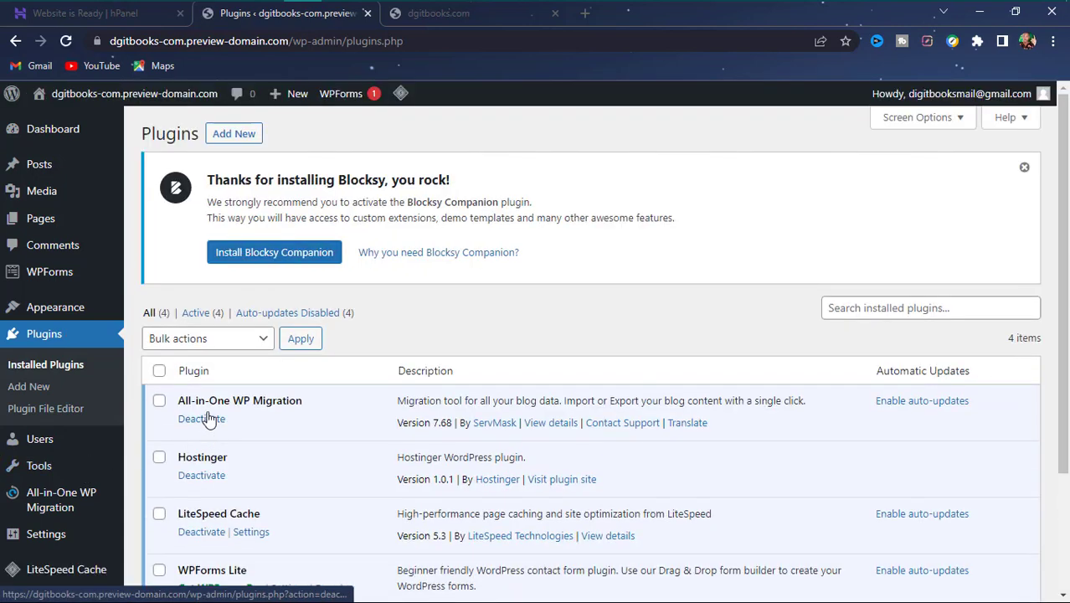
click(214, 421)
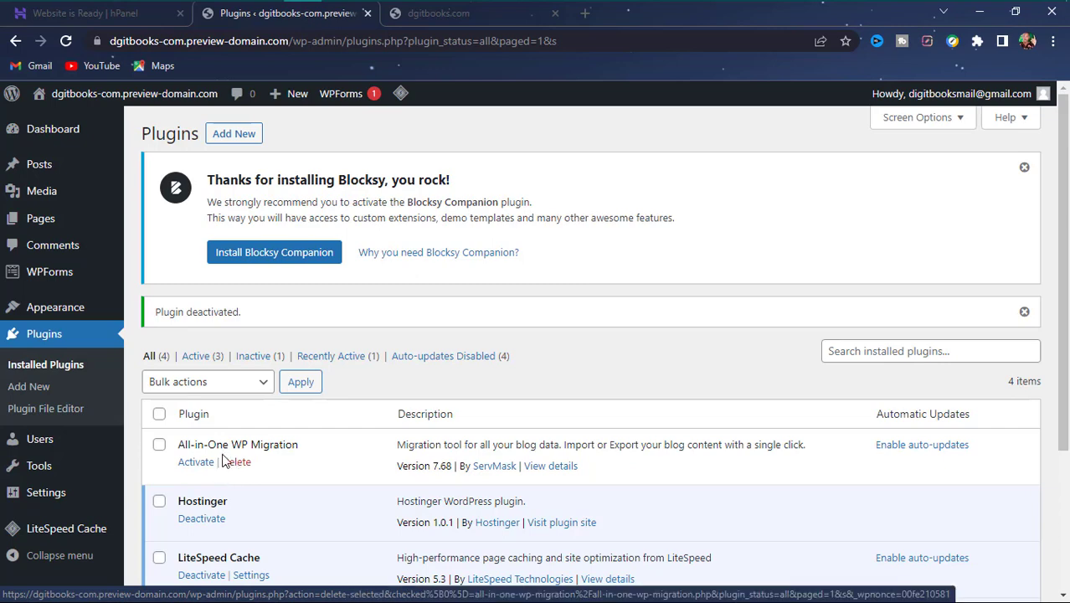
- Bulk-deactivate Hostinger, LiteSpeed Cache and WPForms Lite with Bulk actions > Deactivate
scroll(224, 462, down, 3)
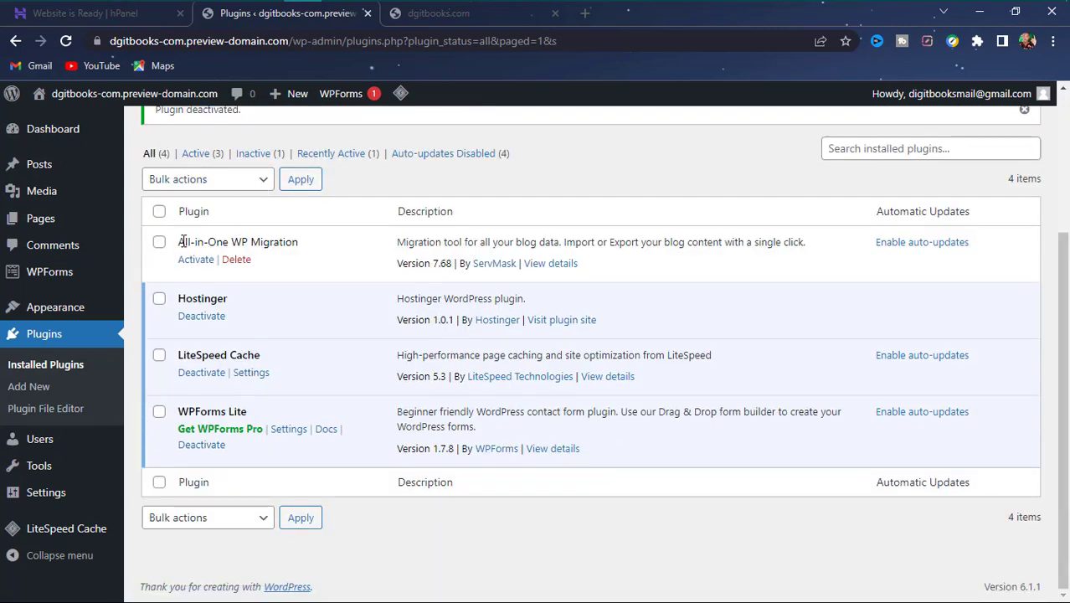
click(159, 299)
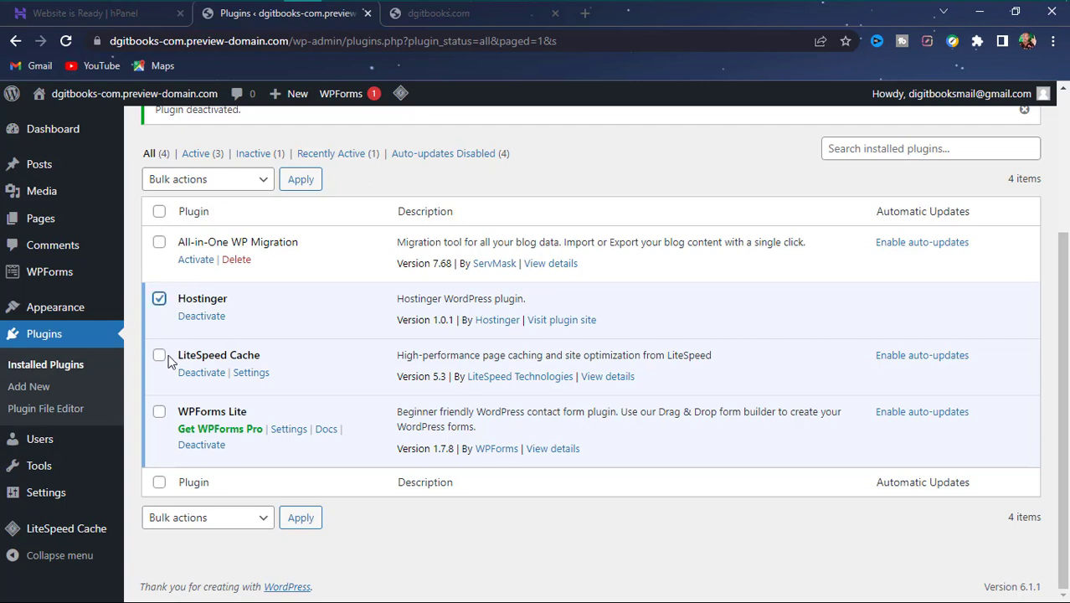
click(159, 356)
click(159, 413)
click(237, 515)
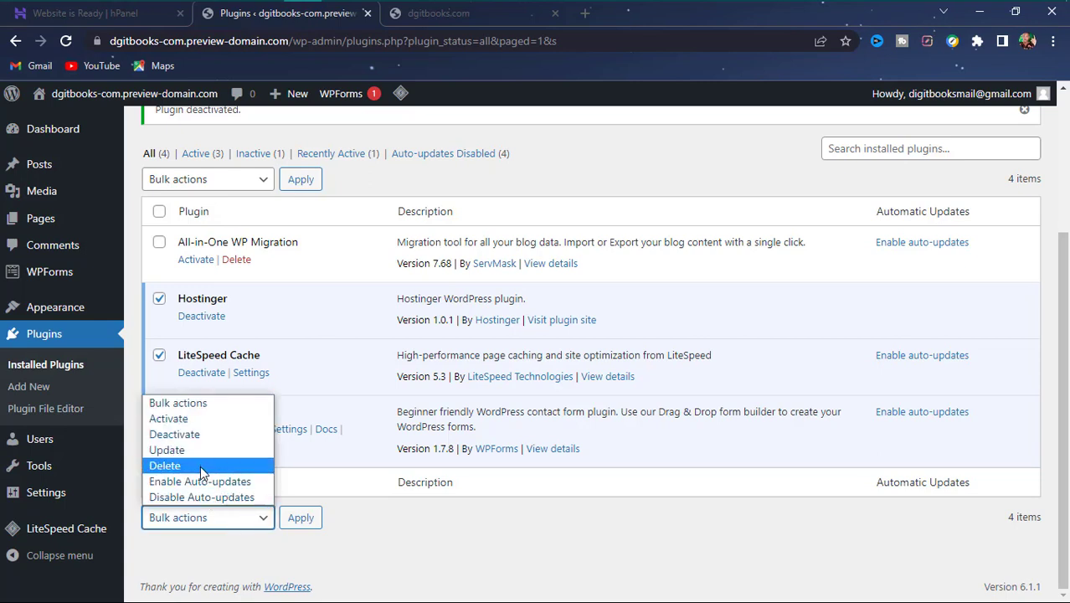
click(199, 433)
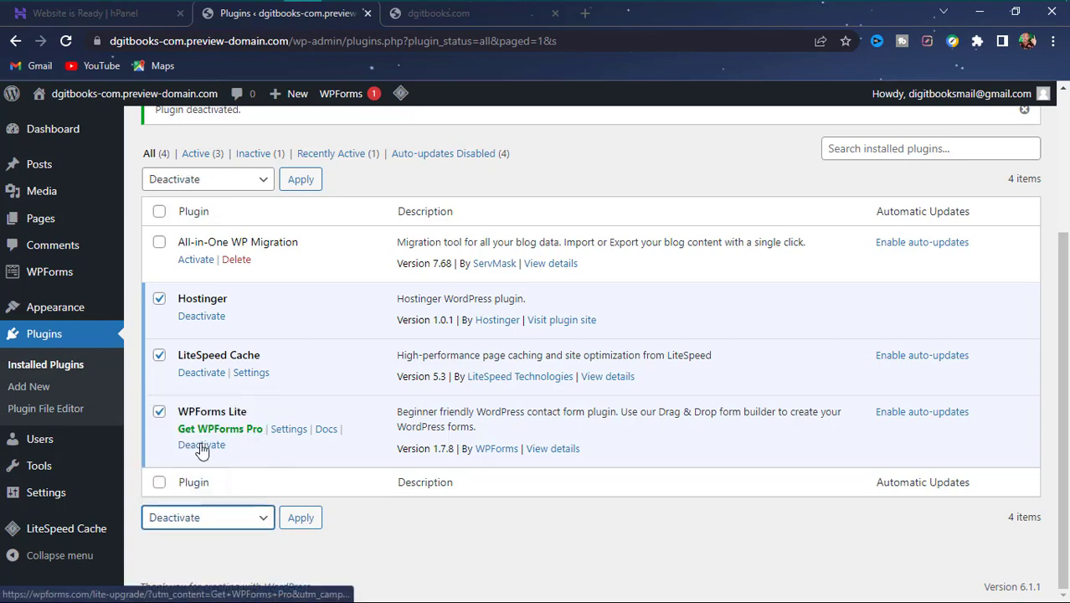
click(297, 518)
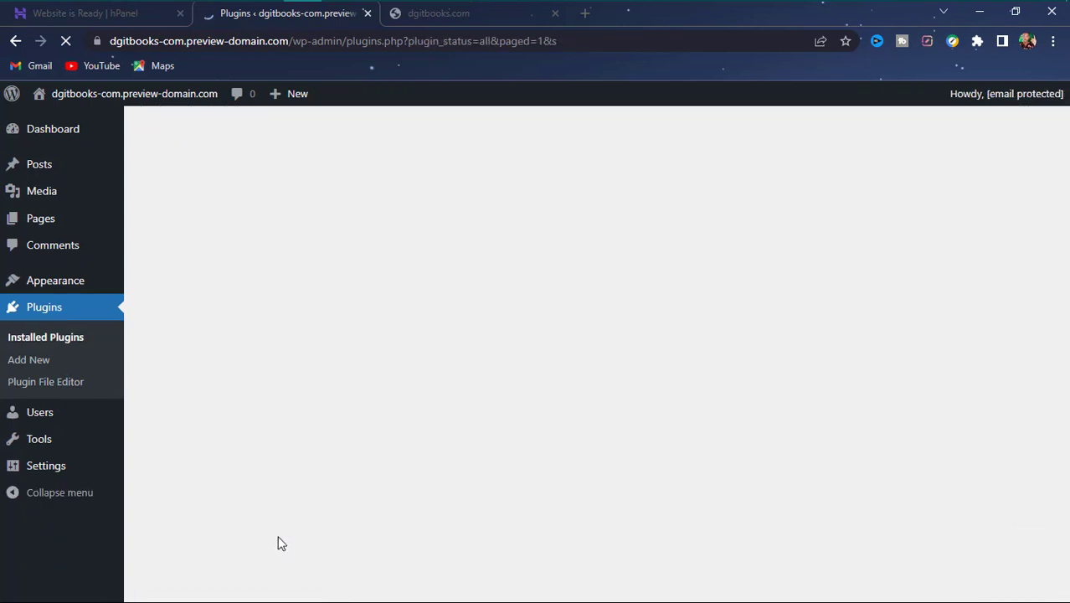
- Select all four plugins, apply the Delete bulk action and confirm the deletion
scroll(260, 466, down, 2)
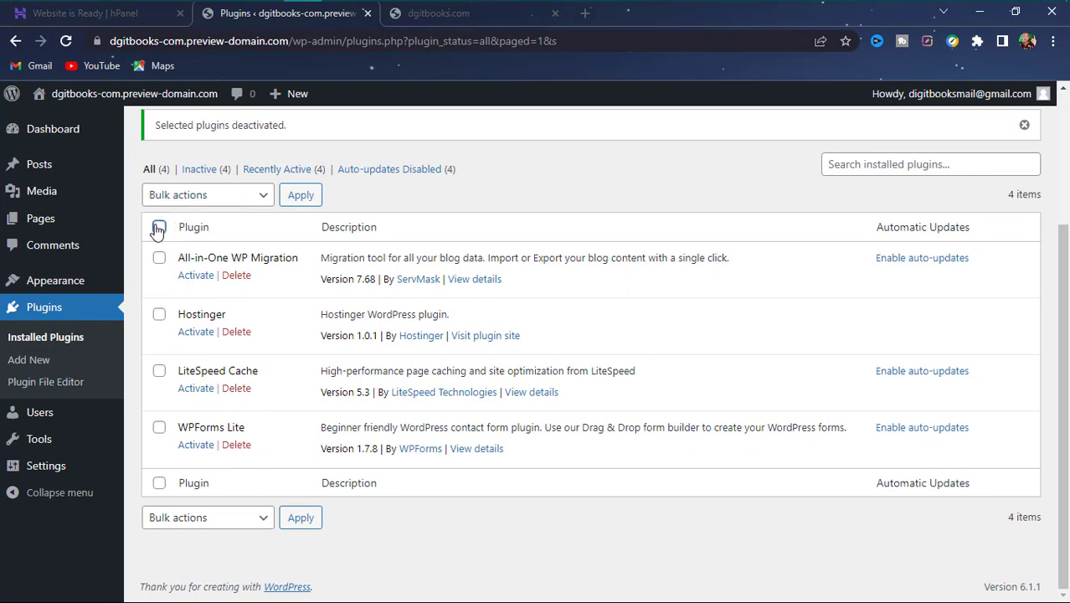
click(159, 227)
click(201, 517)
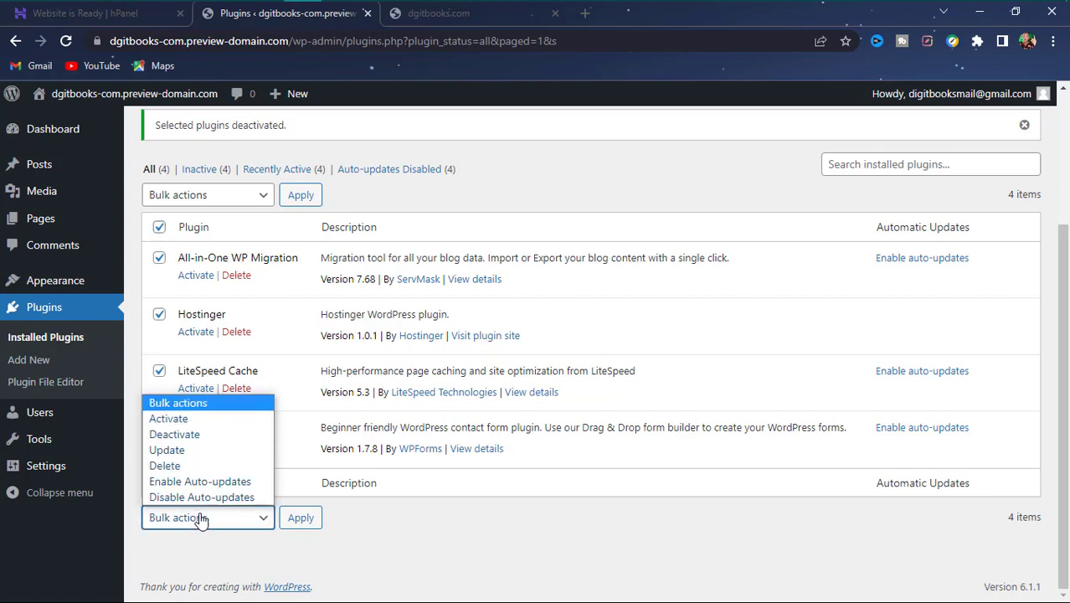
click(197, 467)
click(309, 517)
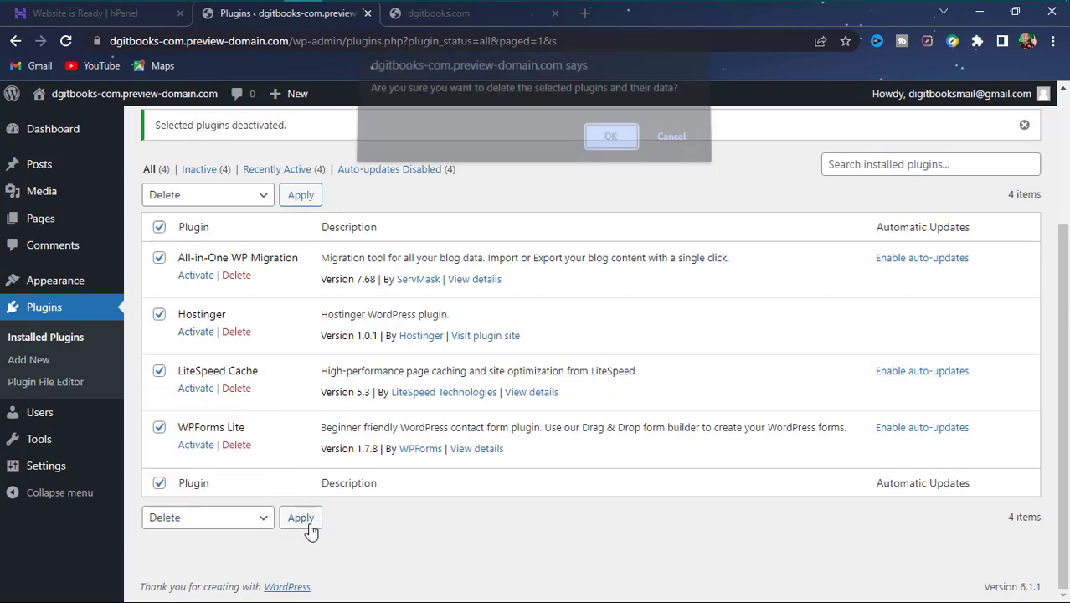
click(619, 146)
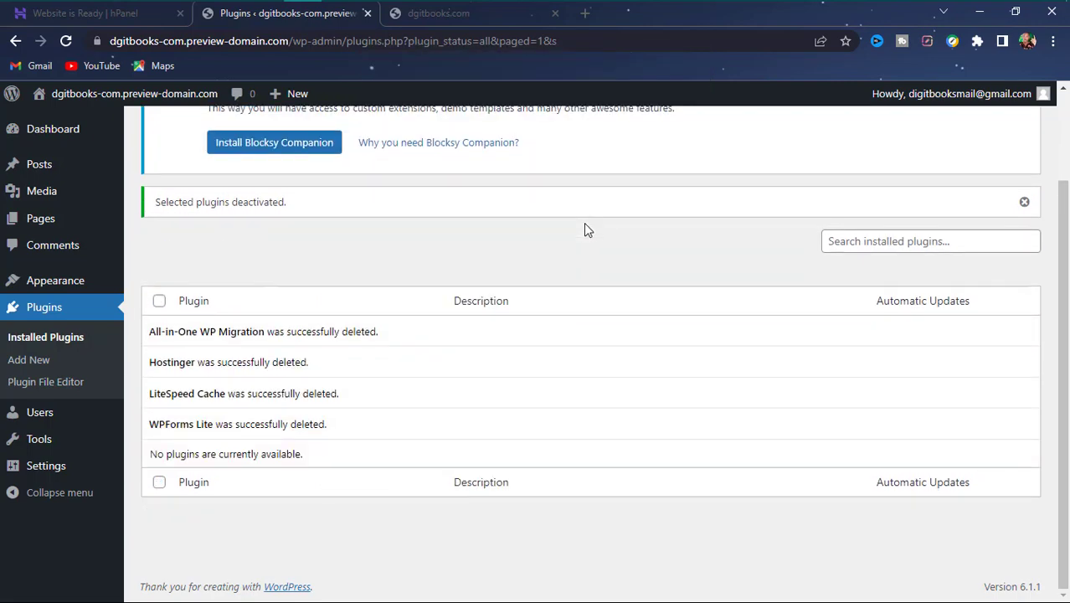
scroll(475, 181, up, 2)
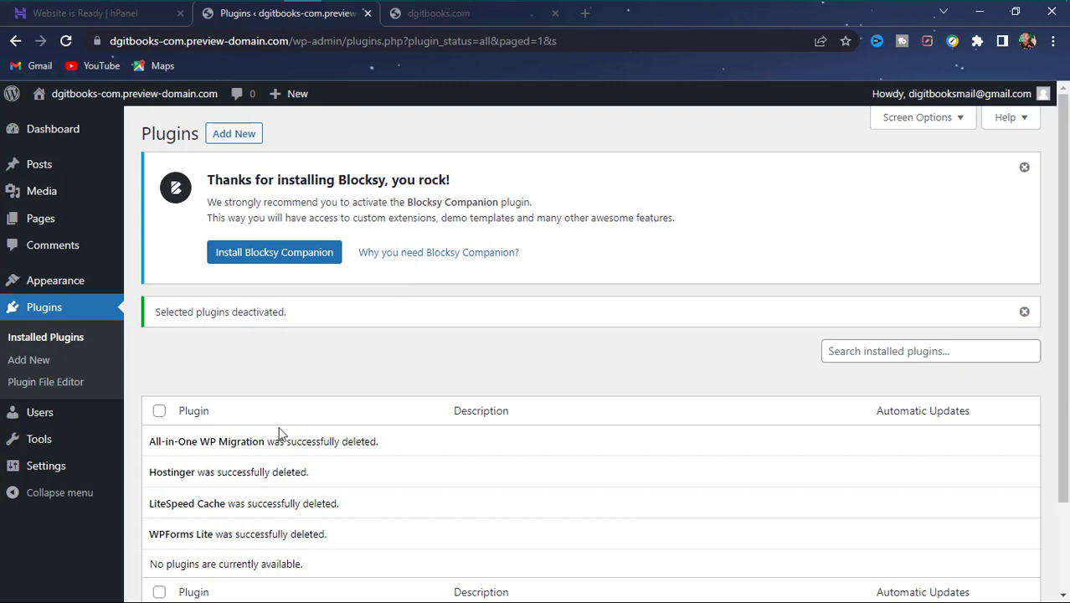
mouse_move(24, 282)
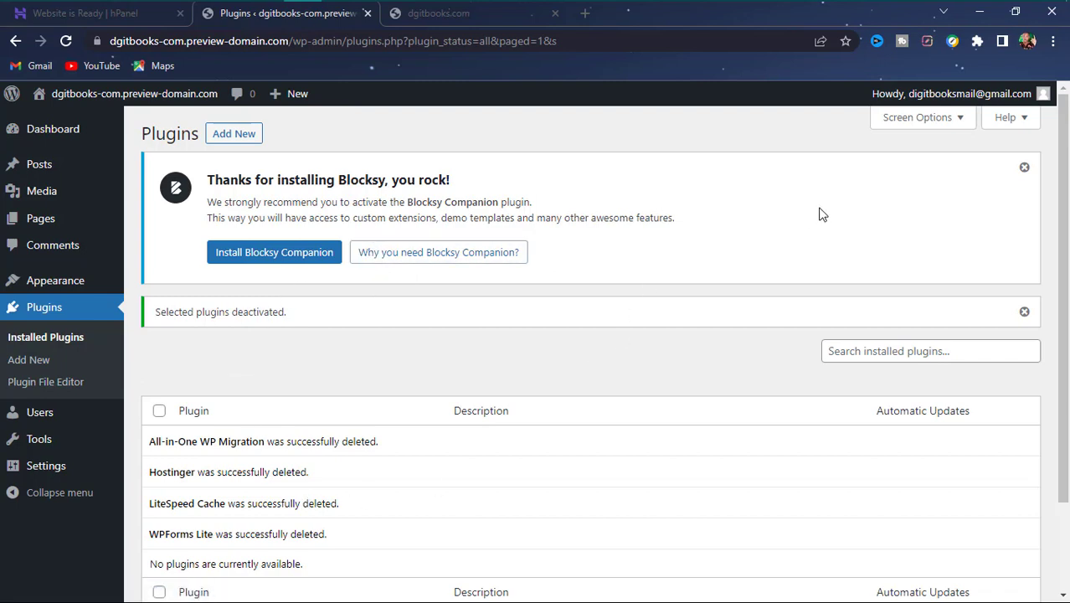
- Dismiss the Blocksy Companion and 'Selected plugins deactivated' notices on the plugins page
click(1023, 171)
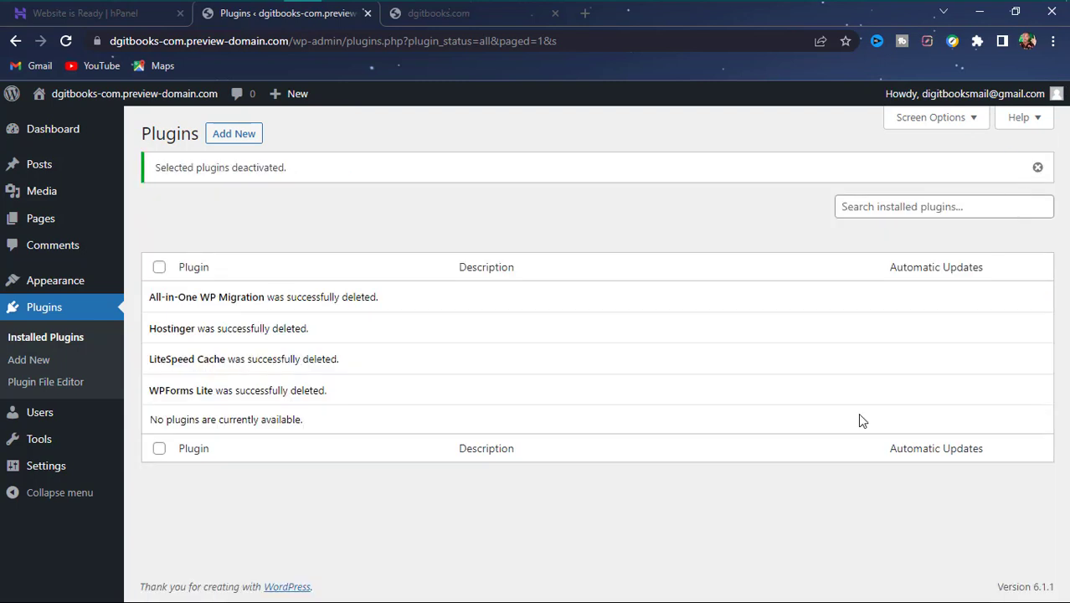
click(1038, 170)
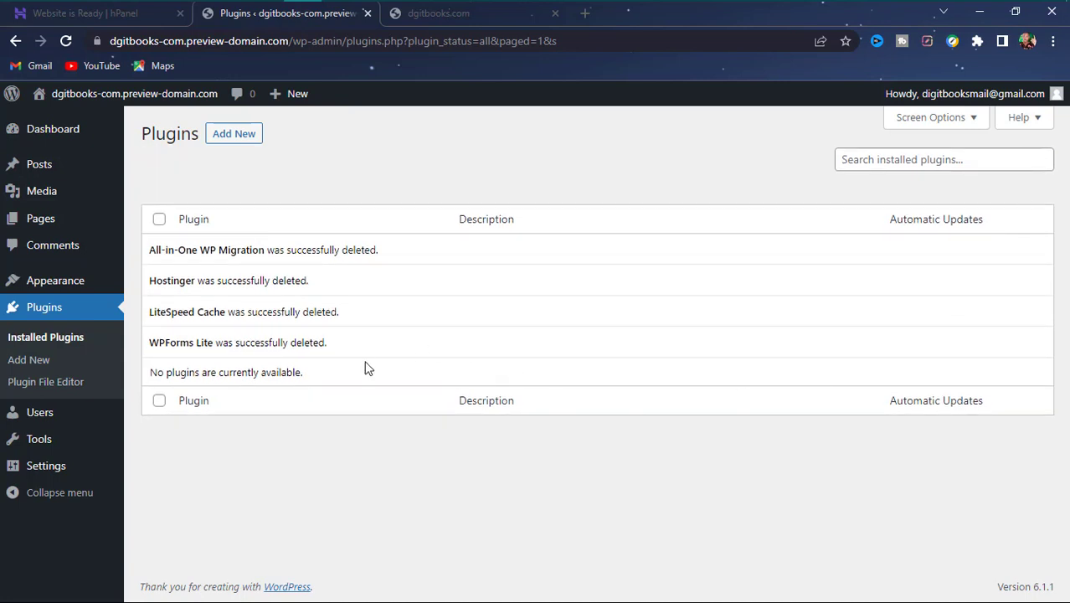
click(159, 221)
- Toggle Screen Options open and closed, then go to the Comments page
click(934, 121)
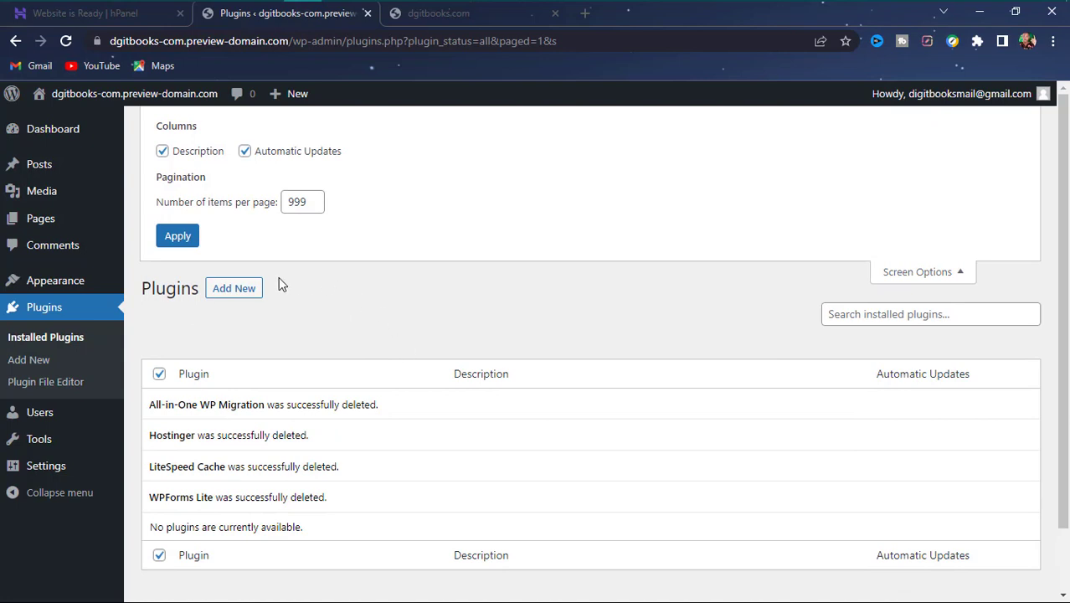
click(926, 271)
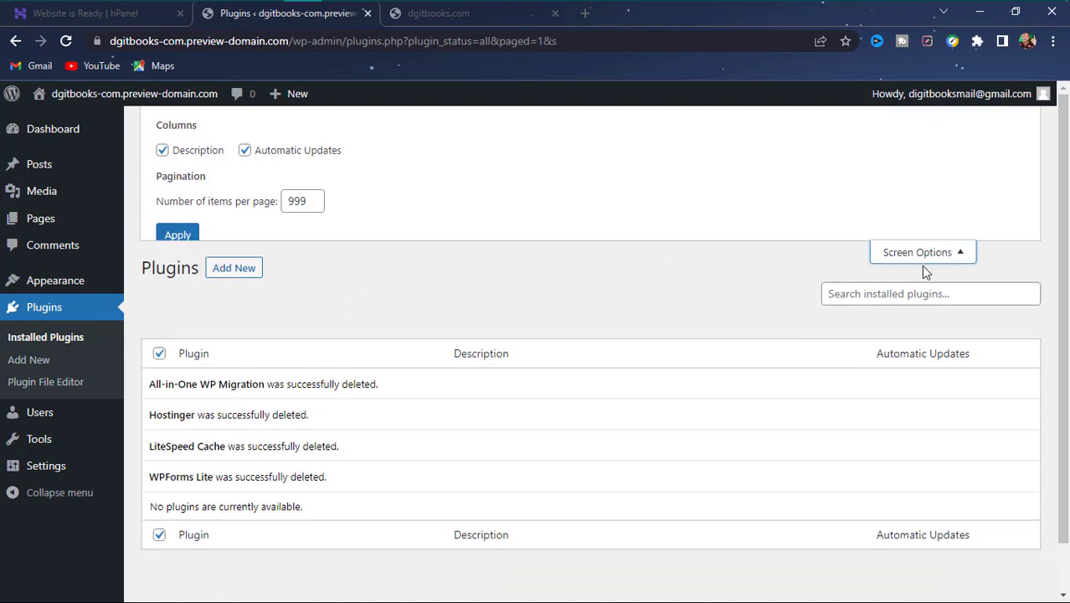
click(83, 240)
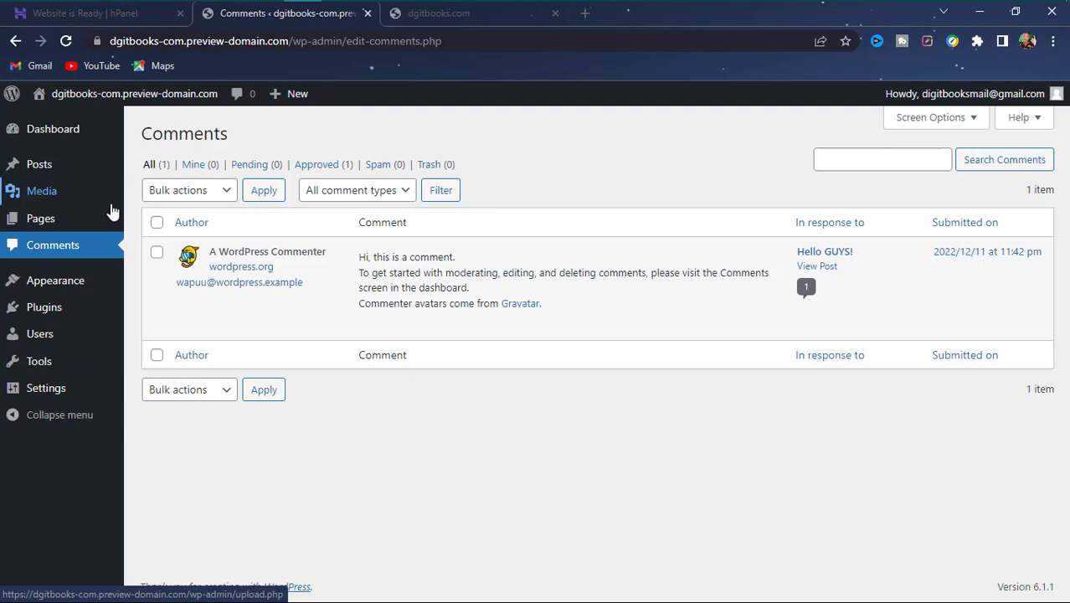
- Glance at the live dgitbooks.com homepage, then return to the dashboard's Comments tab
mouse_move(28, 310)
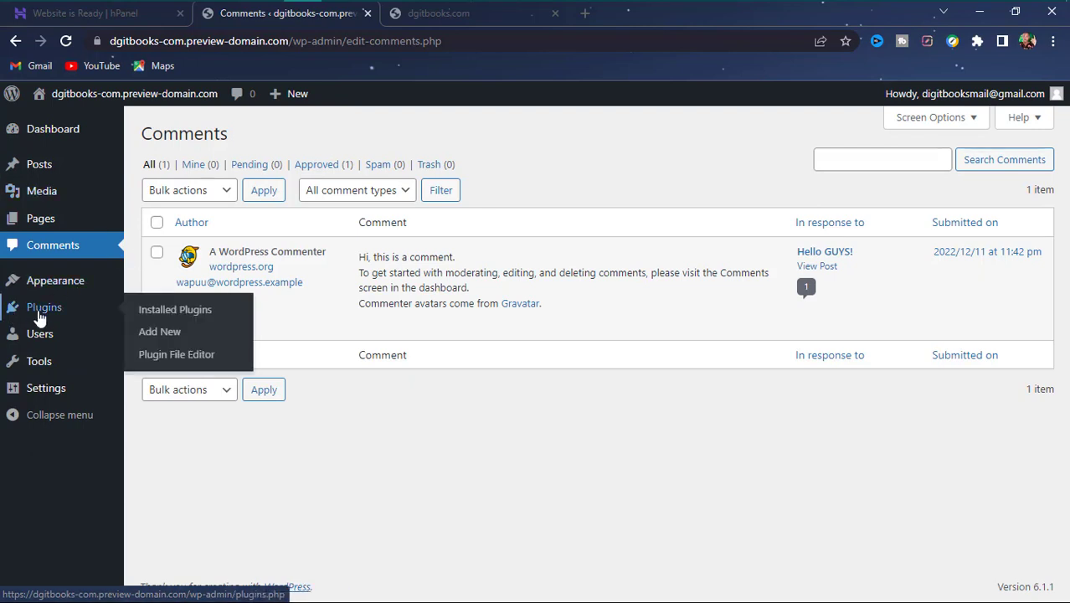
click(465, 24)
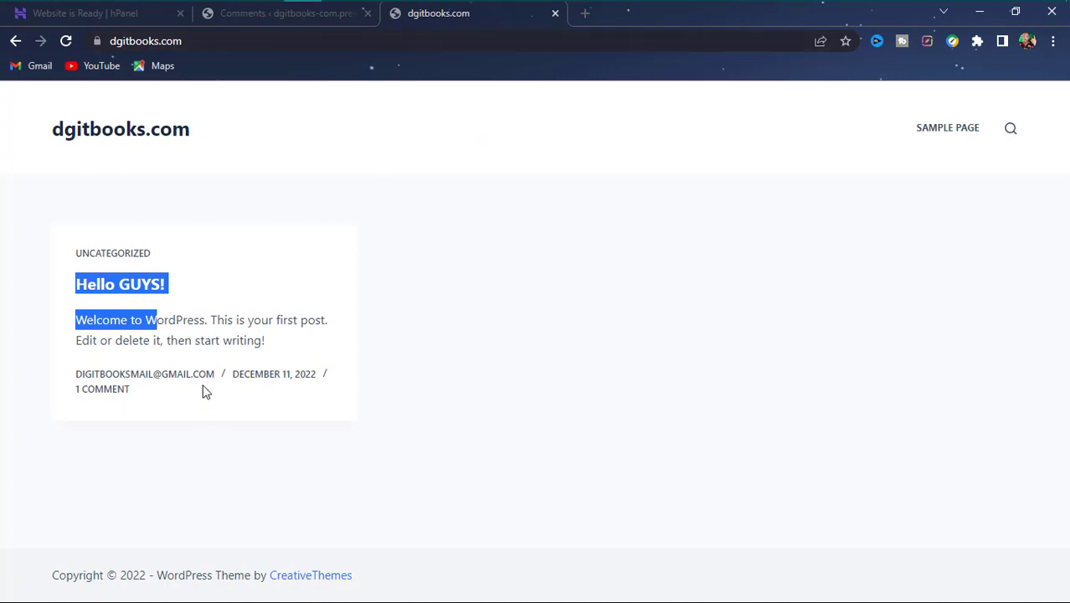
click(172, 172)
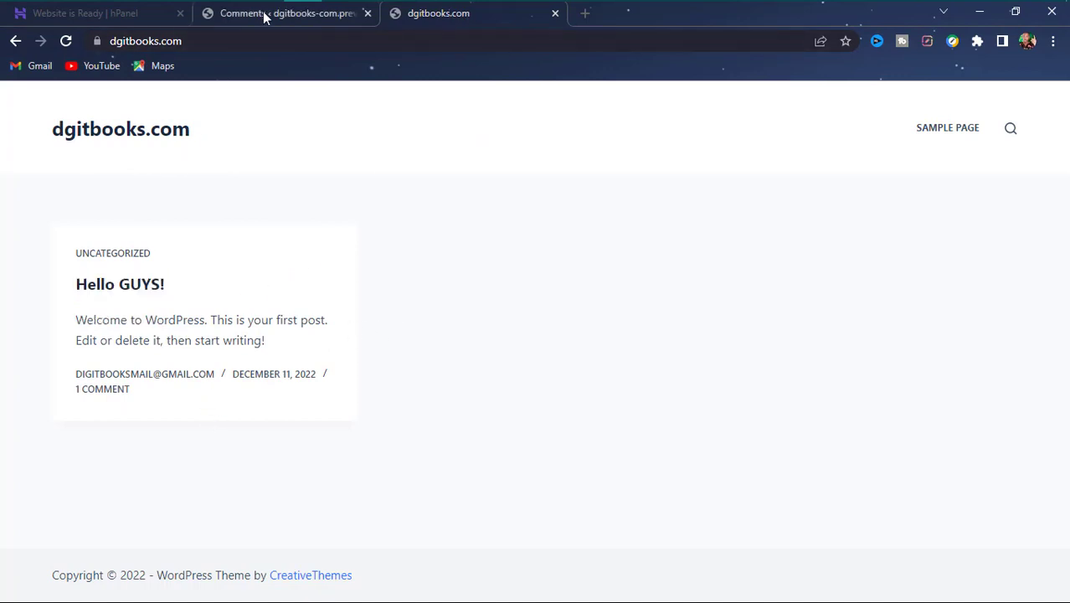
click(265, 16)
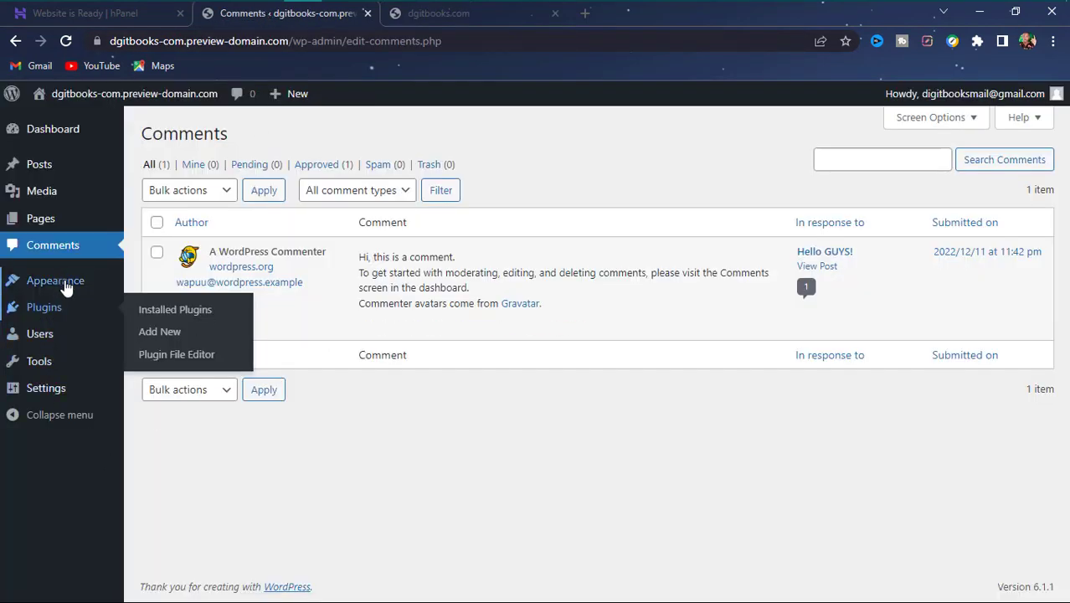
- Go to Plugins > Add New from the admin sidebar
mouse_move(69, 289)
mouse_move(87, 314)
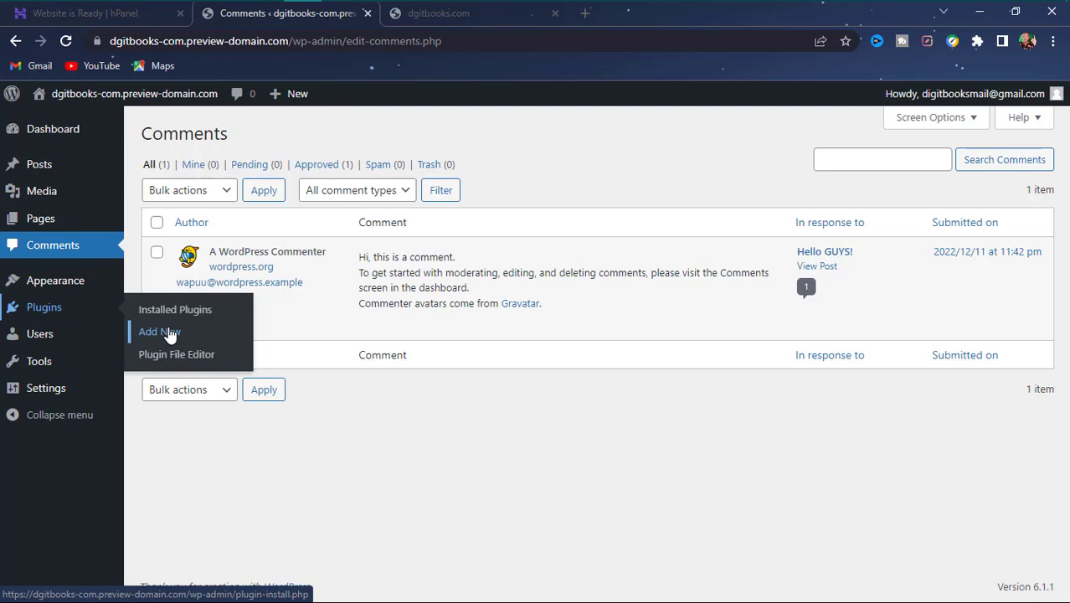
click(168, 332)
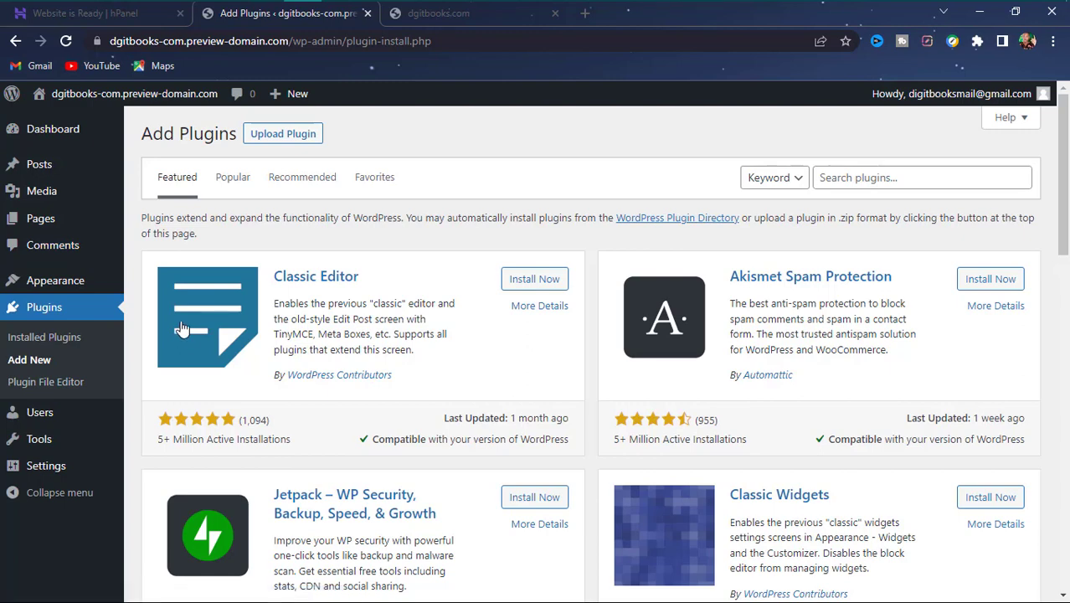
- Scroll through featured plugins like Classic Editor, Akismet and Jetpack down to Popular tags and back
scroll(344, 380, down, 7)
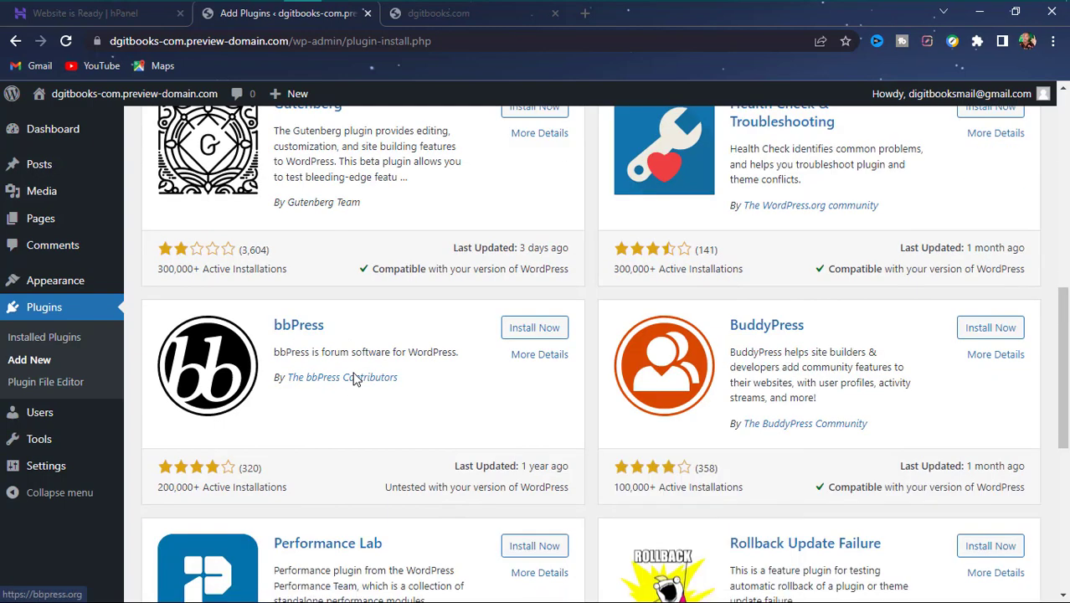
scroll(397, 335, down, 5)
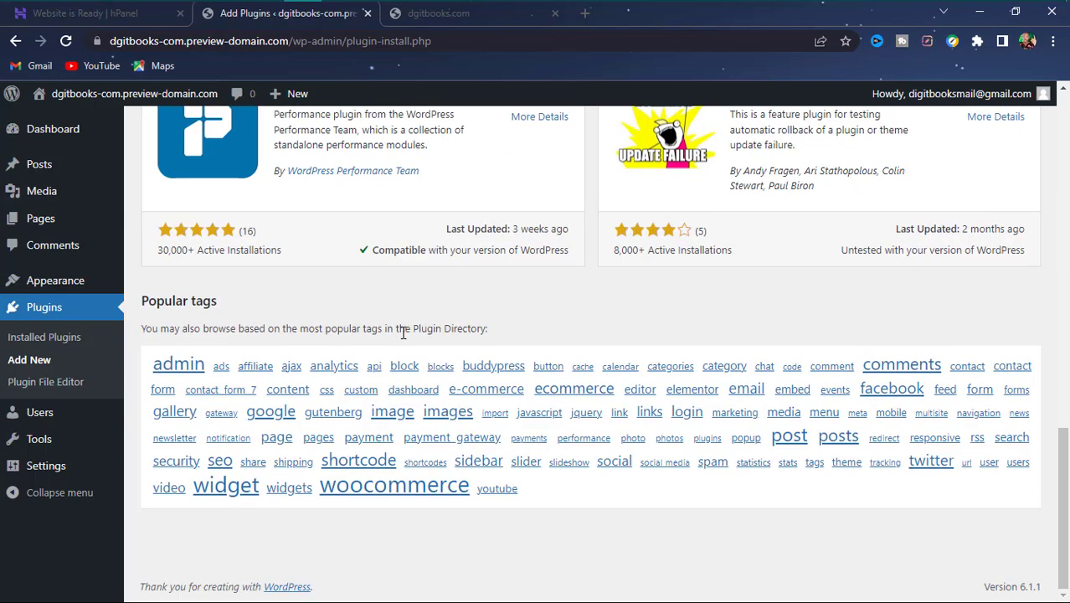
scroll(410, 331, up, 2)
scroll(410, 331, down, 2)
scroll(410, 330, up, 6)
scroll(426, 316, up, 5)
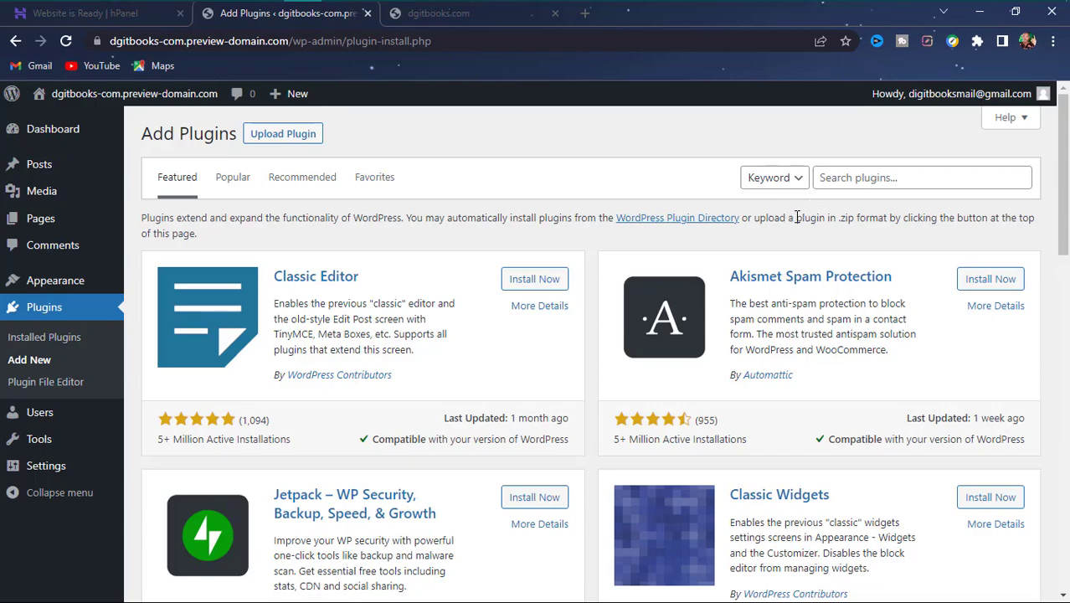
scroll(796, 221, down, 4)
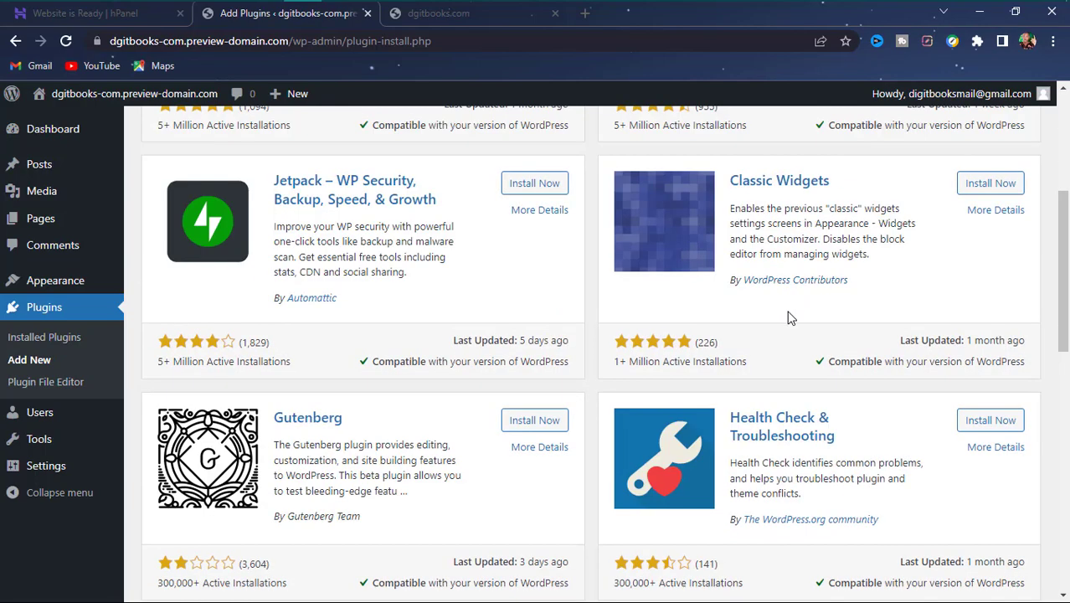
scroll(788, 314, down, 10)
scroll(792, 322, up, 14)
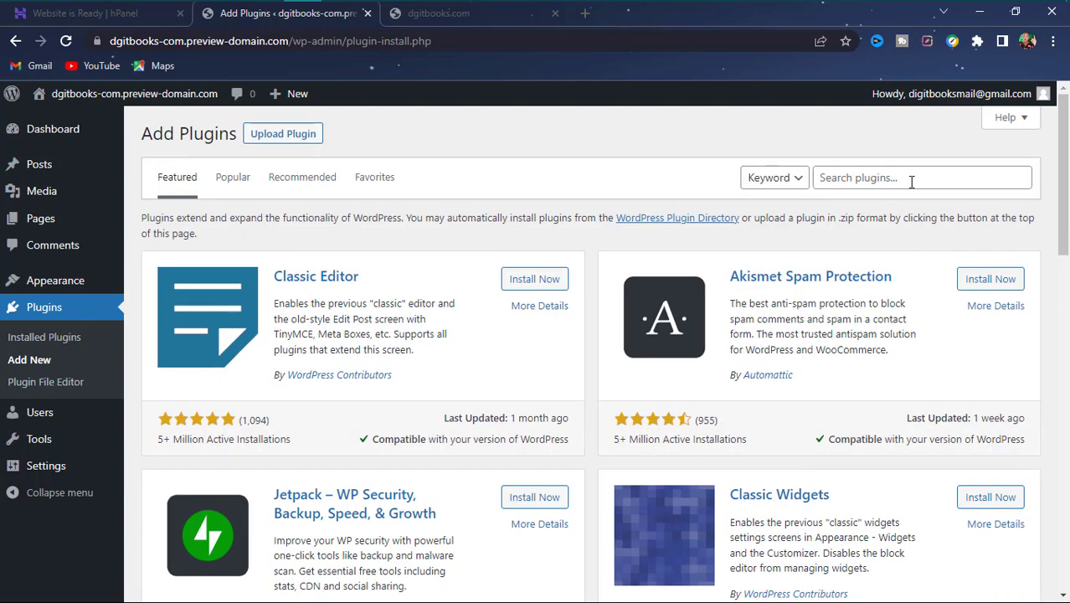
- Search plugins for 'woocommerce' and browse the 1,036 results led by WooCommerce, Stripe and PayPal
click(910, 178)
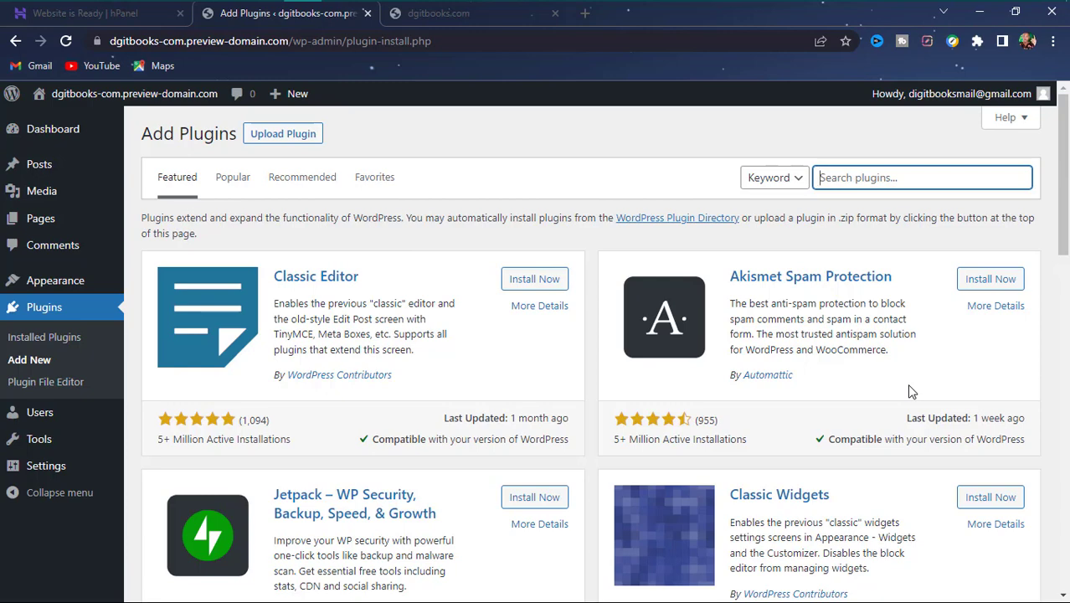
text(woocomm)
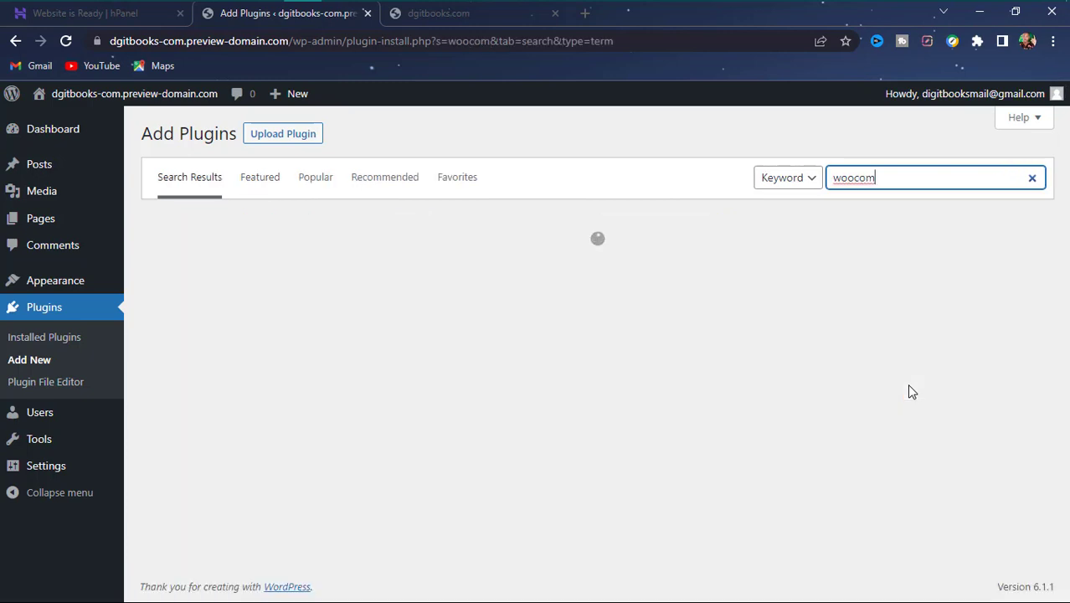
text(erce)
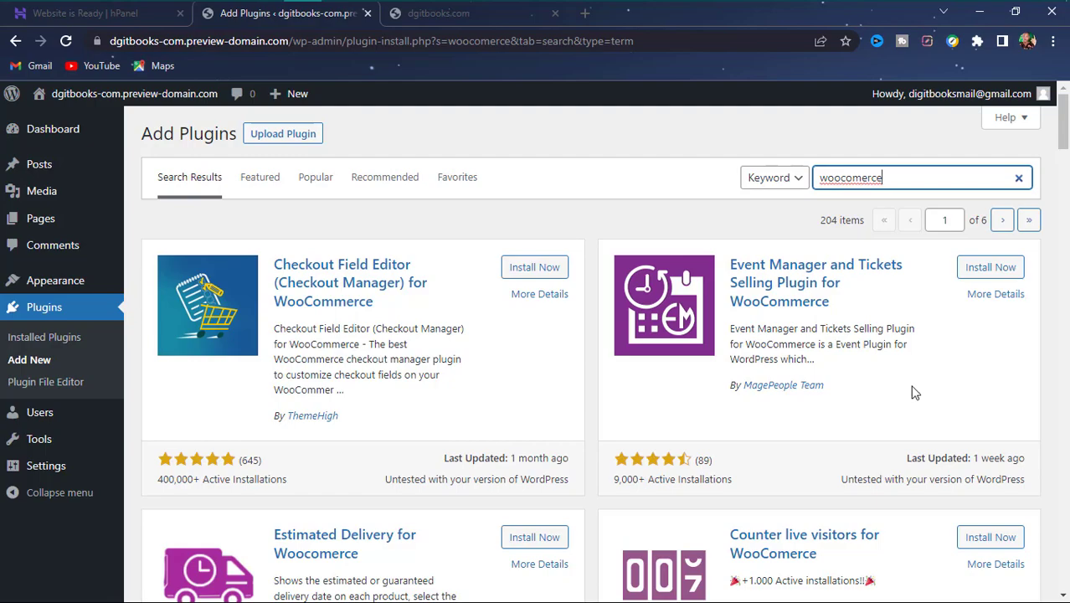
scroll(699, 477, down, 8)
scroll(698, 479, down, 10)
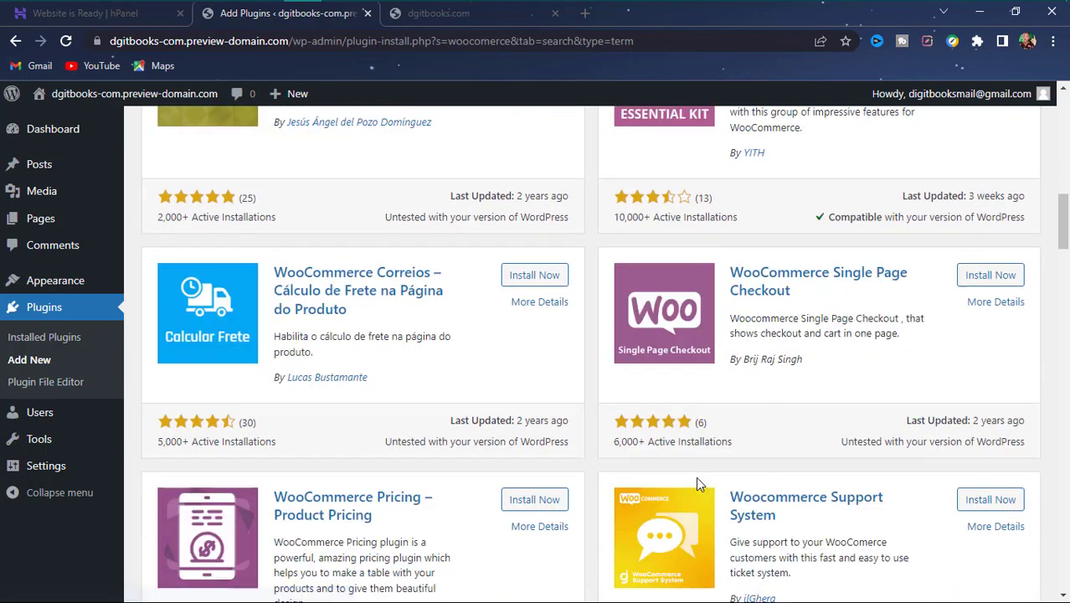
scroll(686, 455, up, 14)
scroll(683, 441, up, 5)
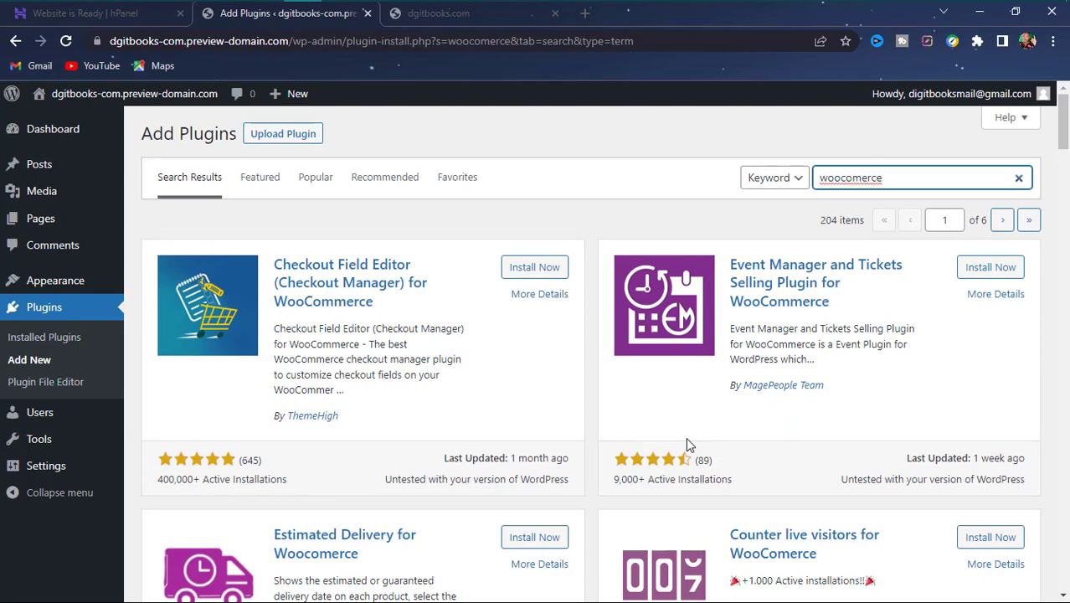
text(m)
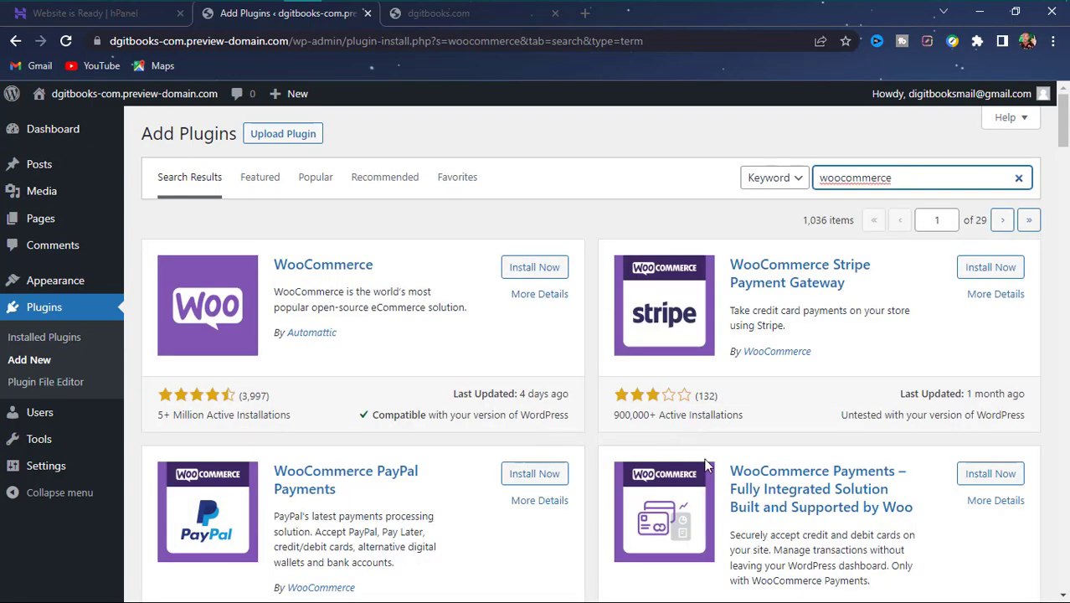
scroll(335, 473, down, 9)
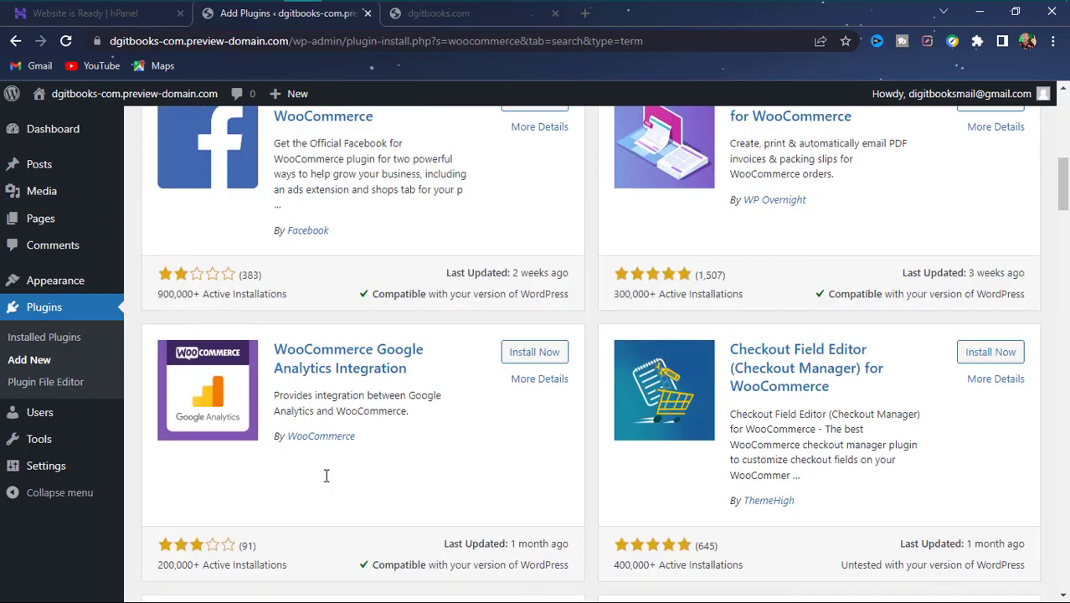
scroll(372, 529, up, 9)
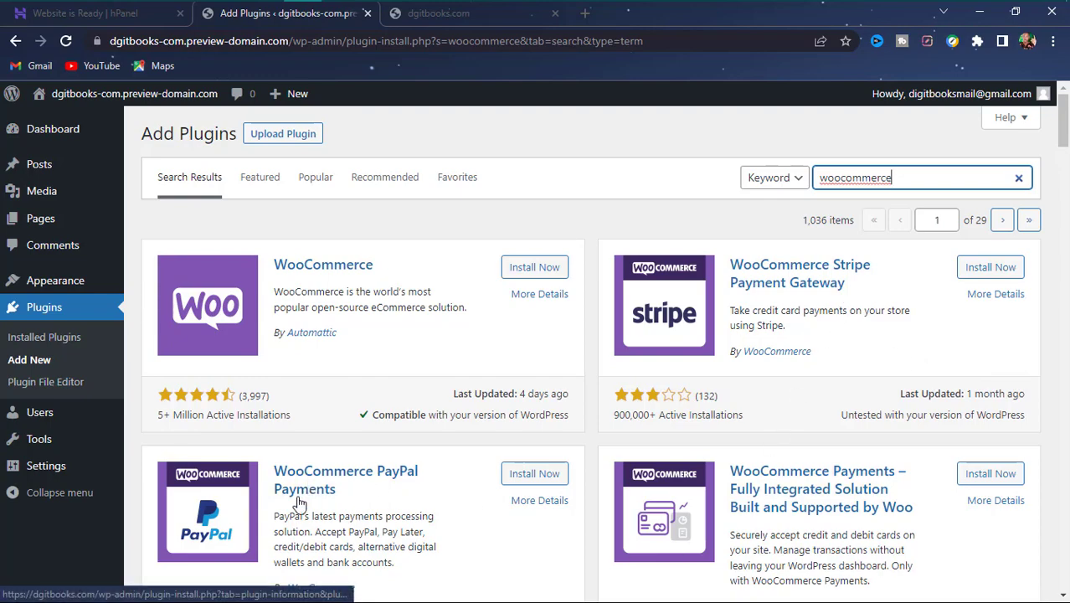
scroll(745, 376, down, 4)
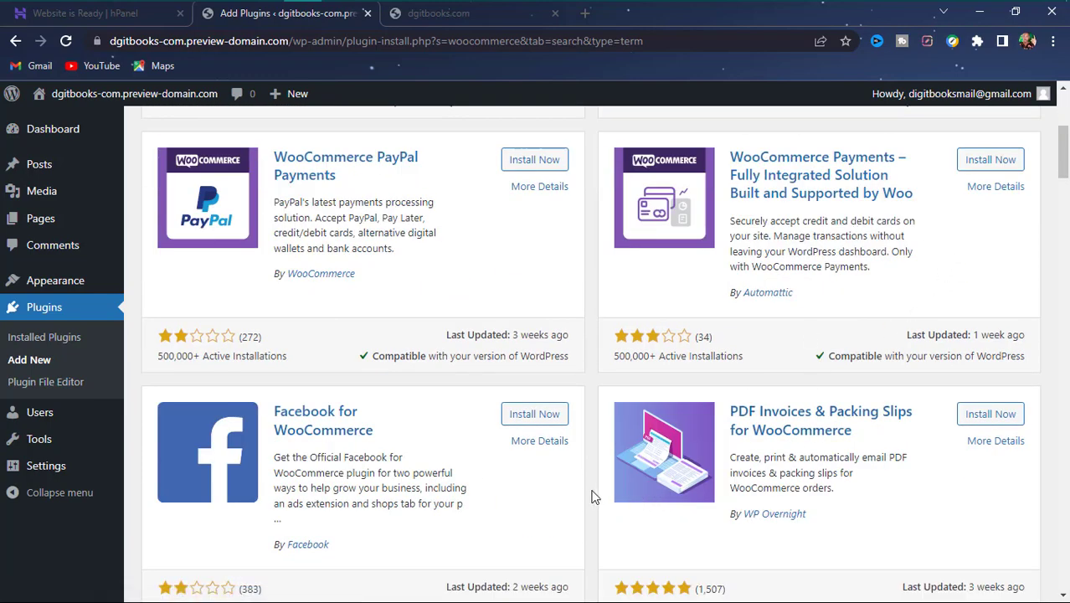
scroll(444, 424, down, 8)
scroll(387, 390, down, 8)
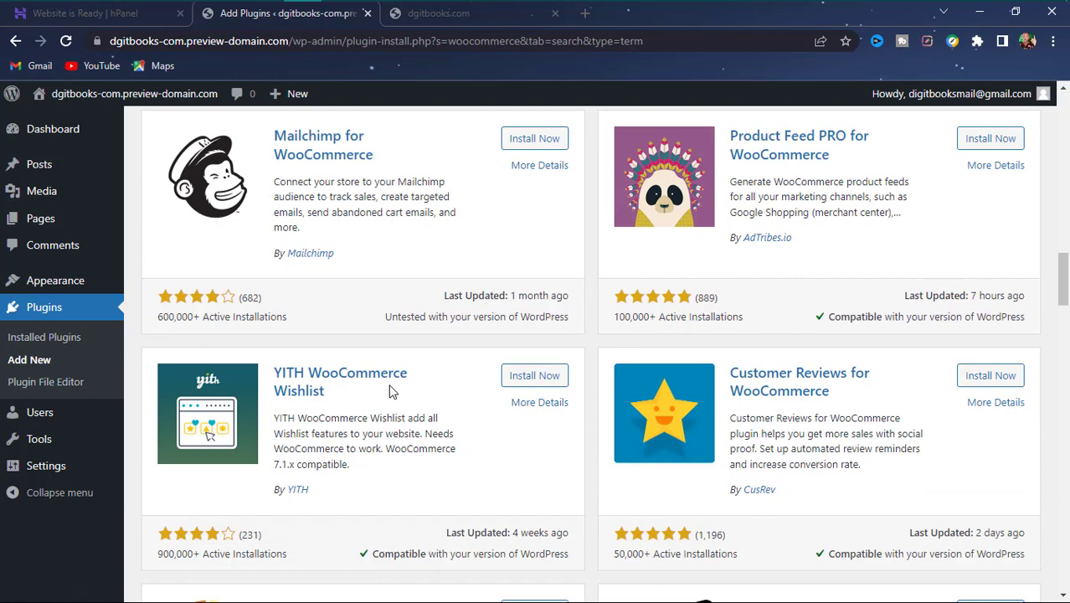
- Preview WooCommerce's details, install the plugin, then try to activate it
scroll(387, 360, up, 3)
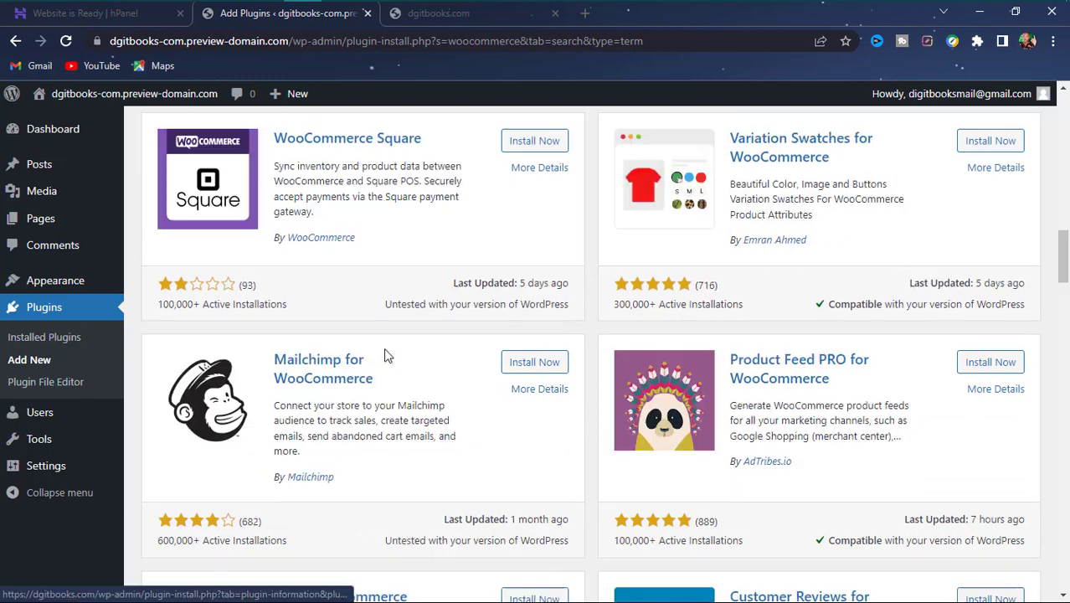
scroll(387, 355, up, 13)
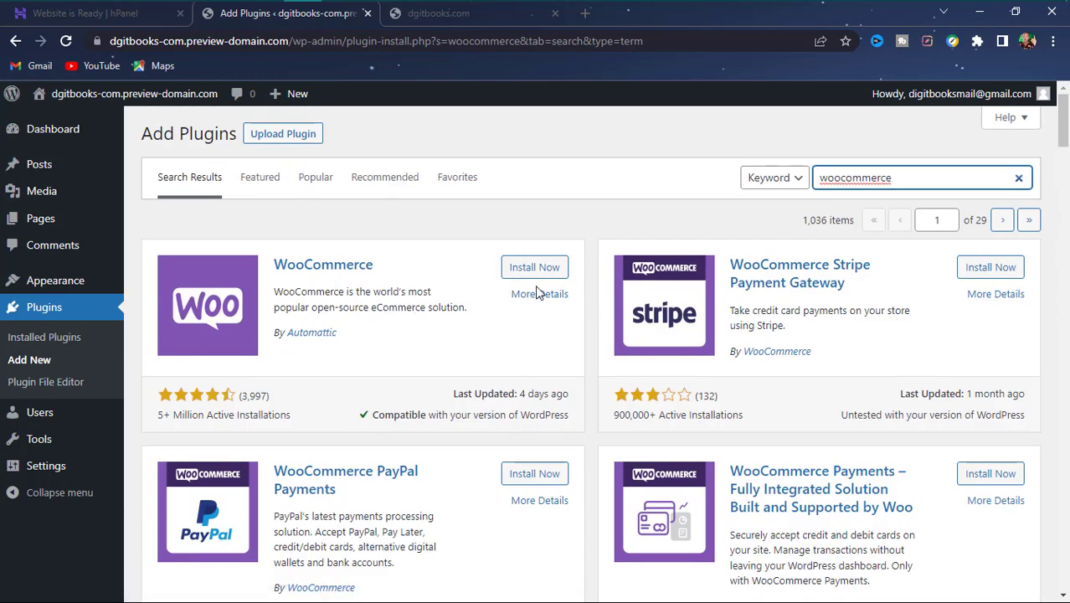
click(541, 295)
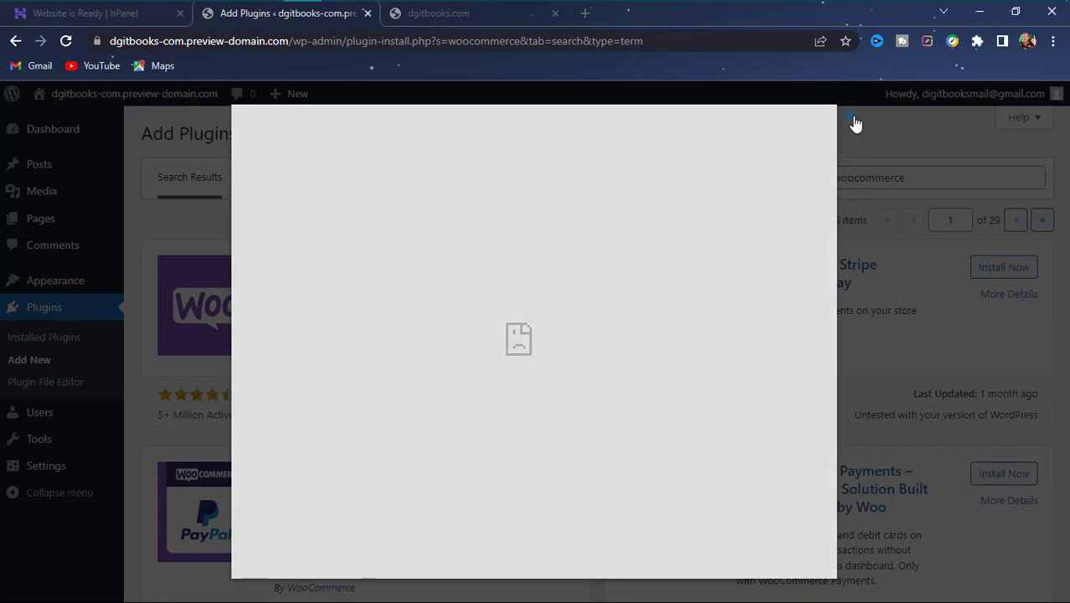
click(854, 123)
click(528, 272)
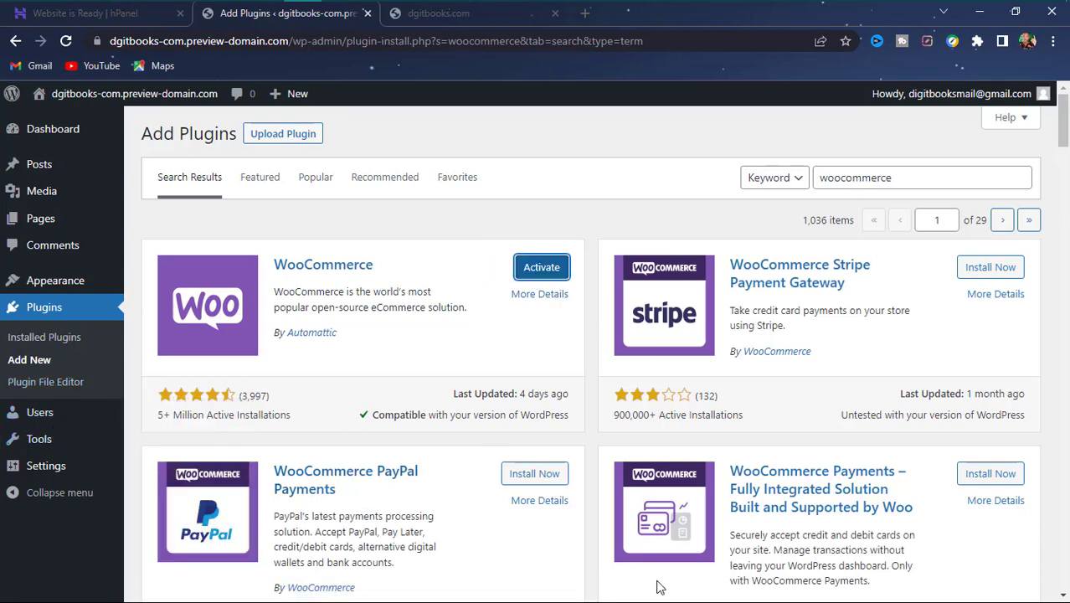
click(534, 271)
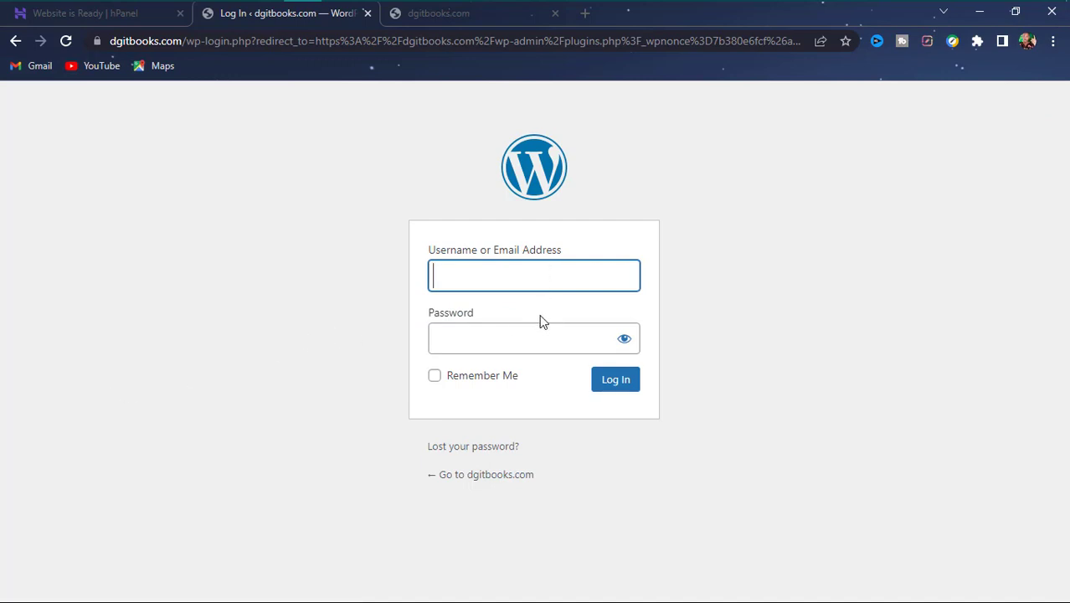
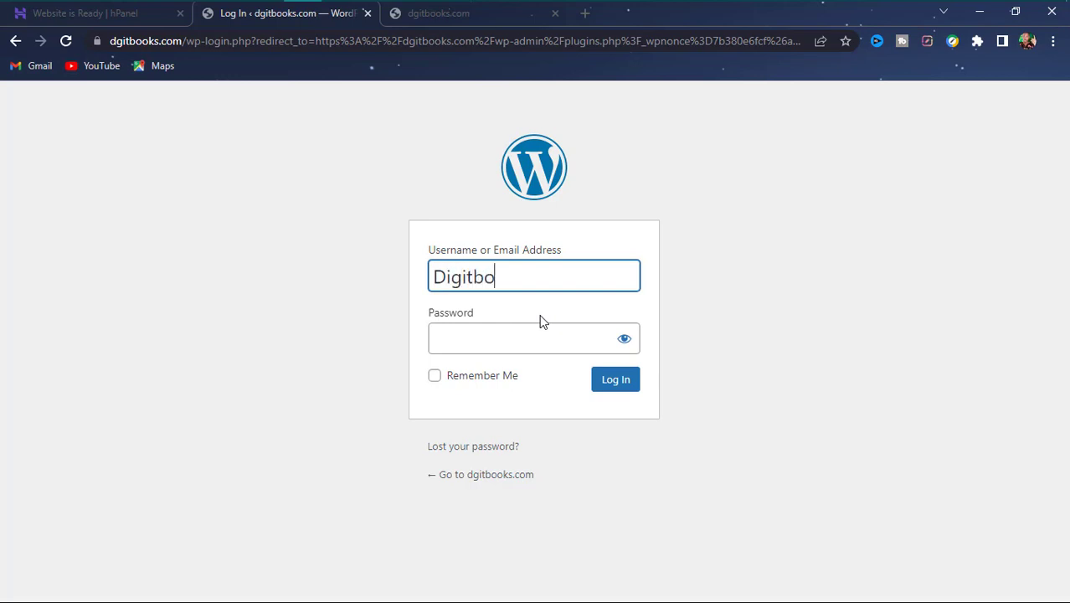
- Enter the account's e-mail address as the login username
key(Left)
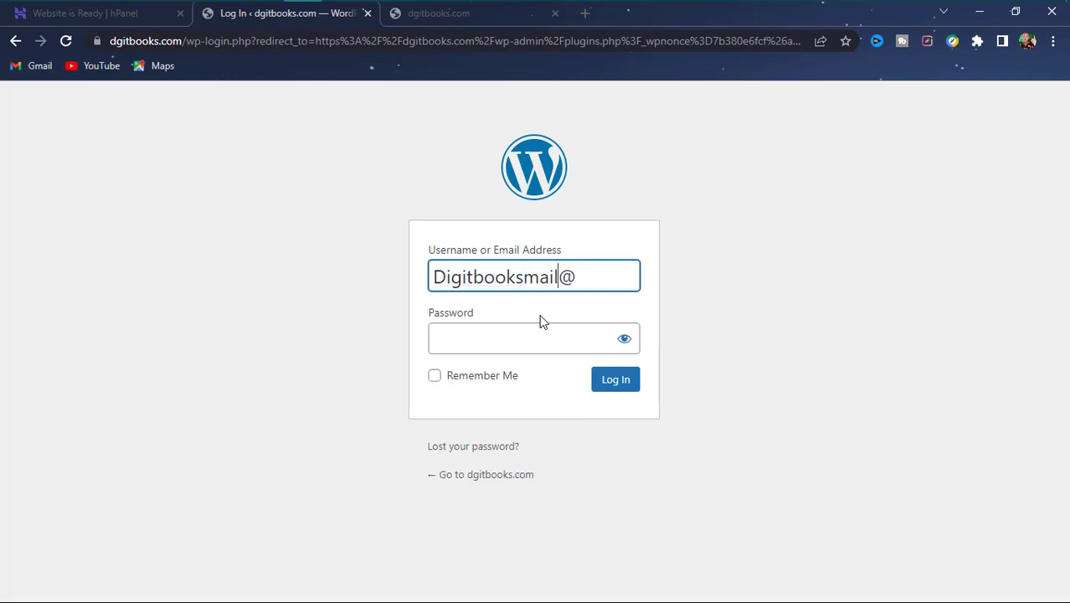
key(End)
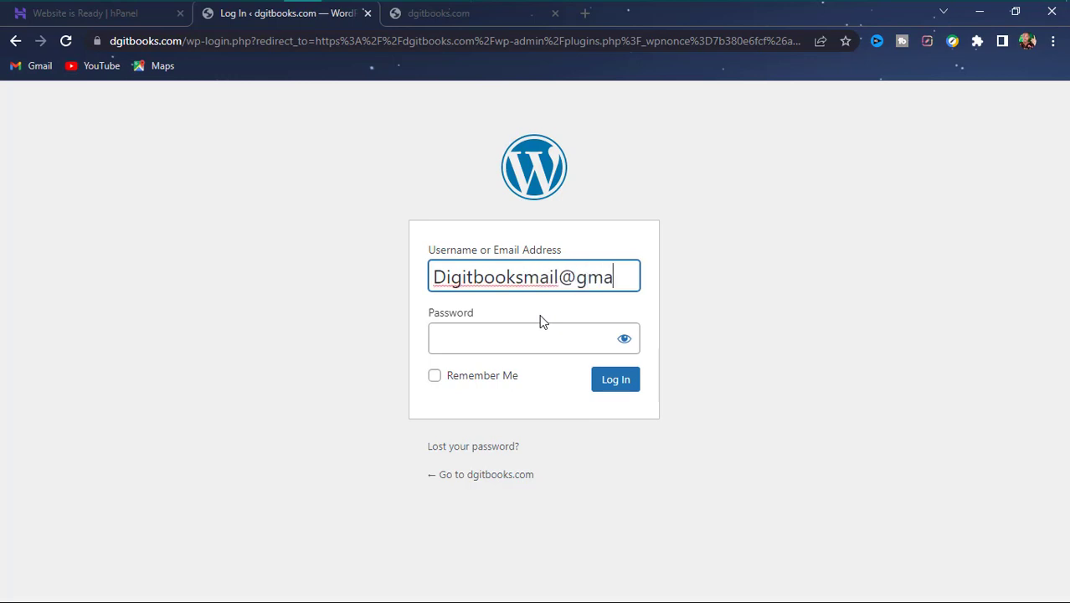
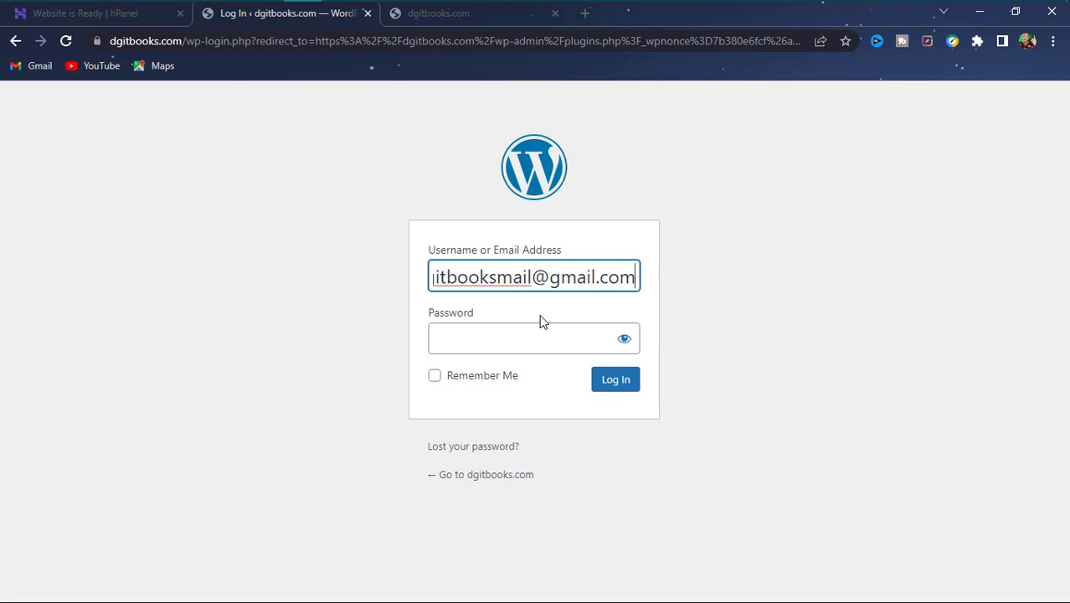
key(Tab)
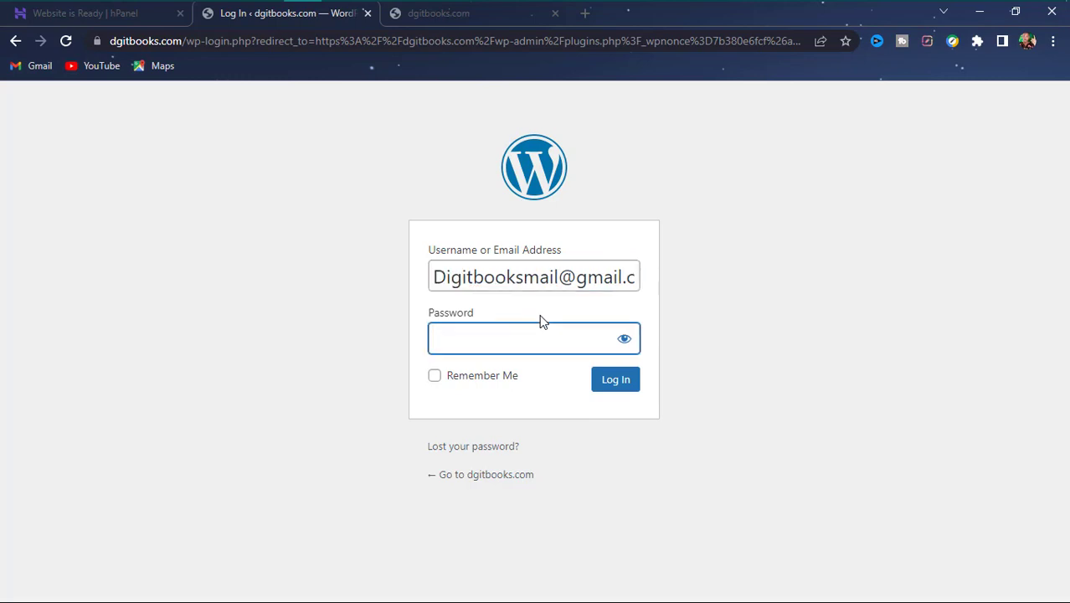
- Type the account password, tick Remember Me, log in, and go back past the expired-link page
text(•)
key(BackSpace)
text(••••••••)
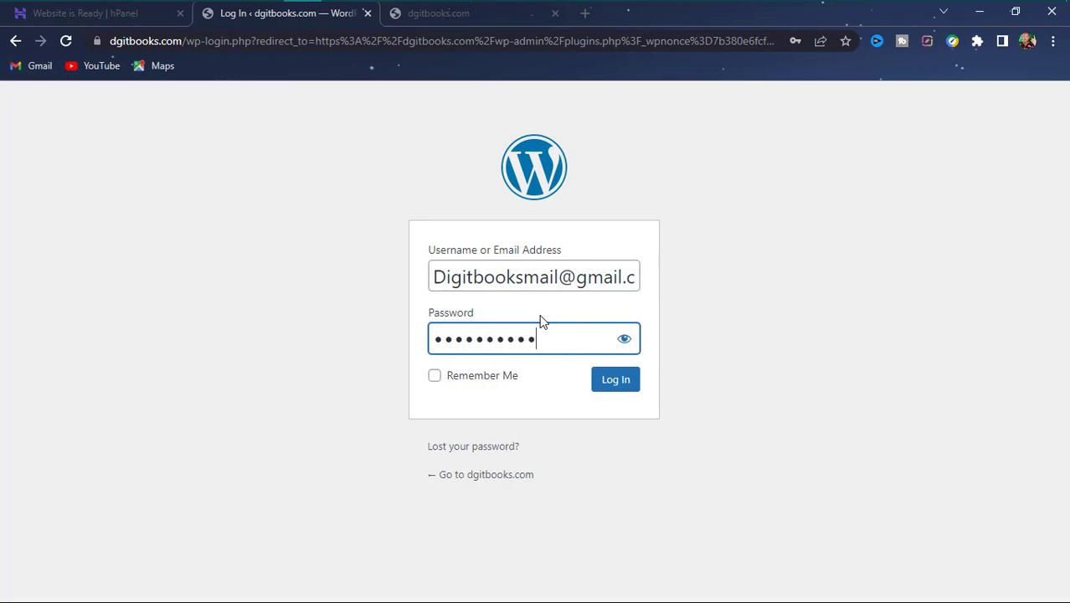
text(••••••)
click(506, 378)
click(610, 397)
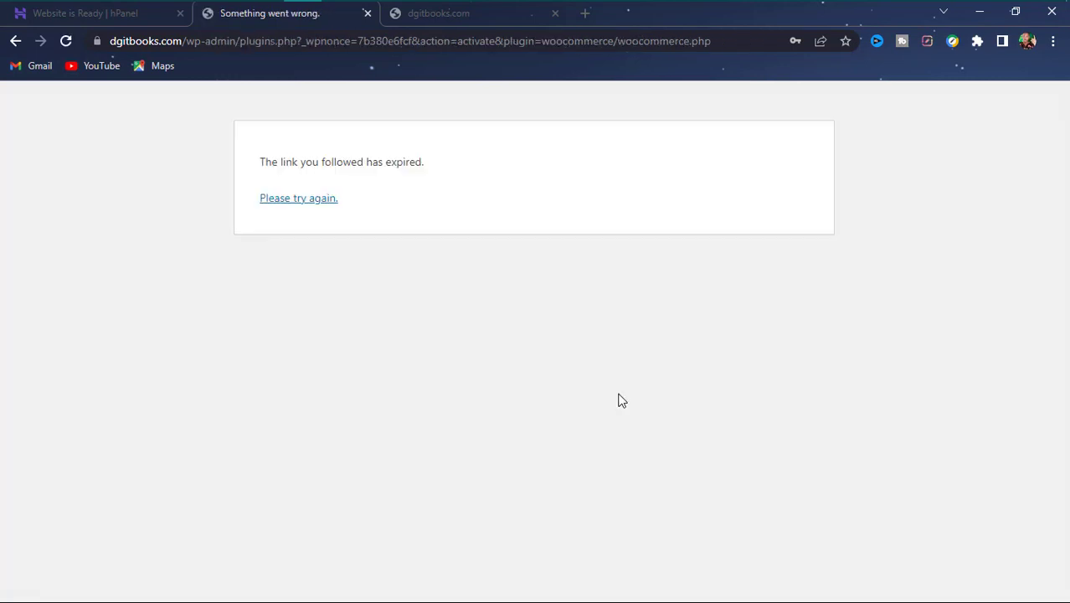
click(14, 42)
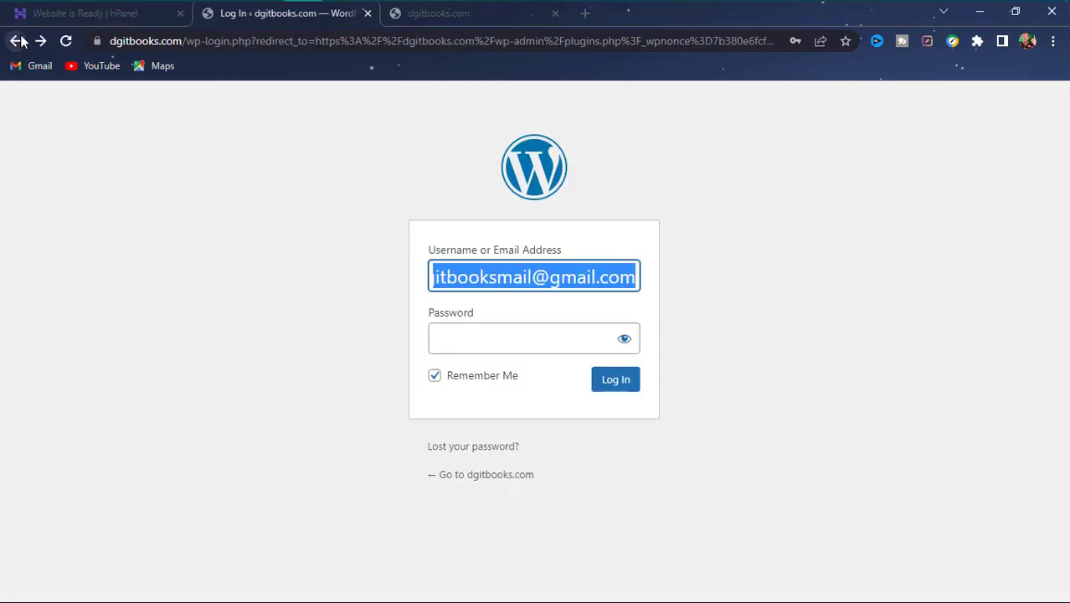
click(18, 42)
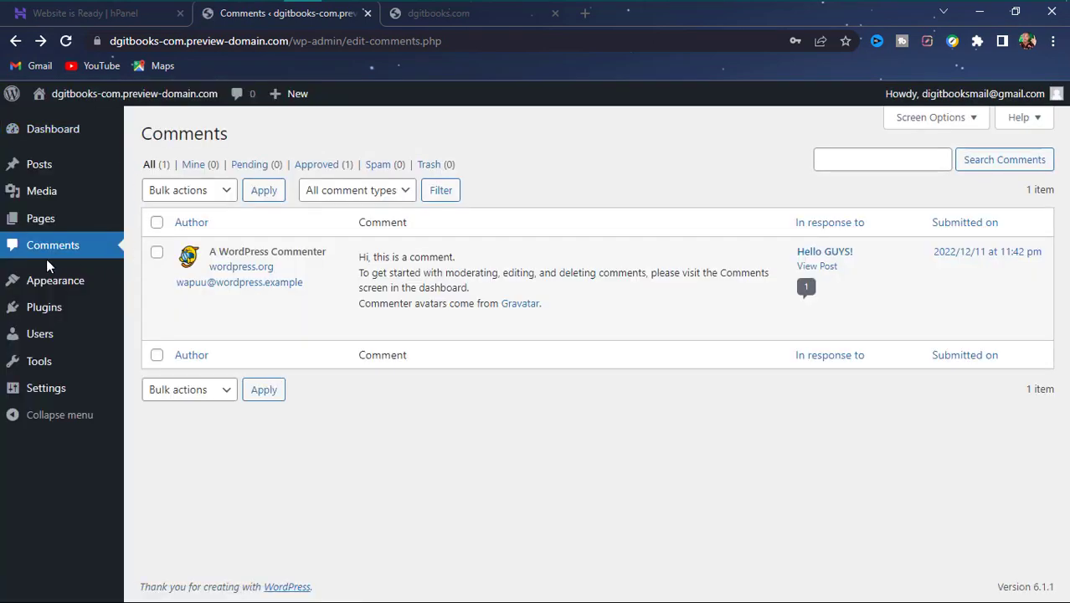
- Activate WooCommerce from Installed Plugins to launch its setup wizard, then view the dgitbooks.com homepage
click(55, 311)
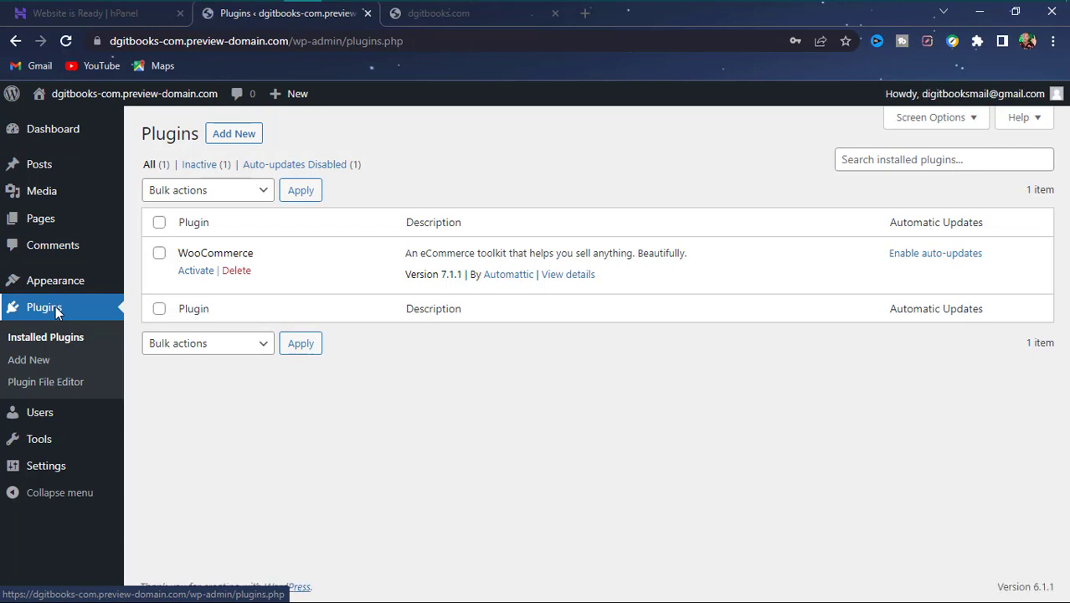
click(191, 272)
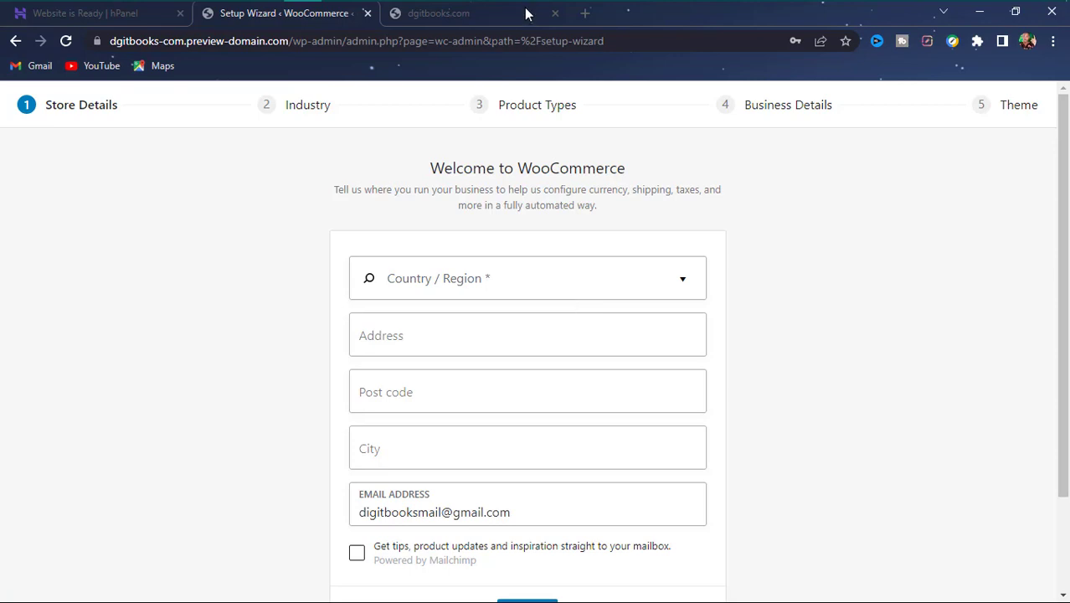
mouse_move(526, 7)
click(438, 13)
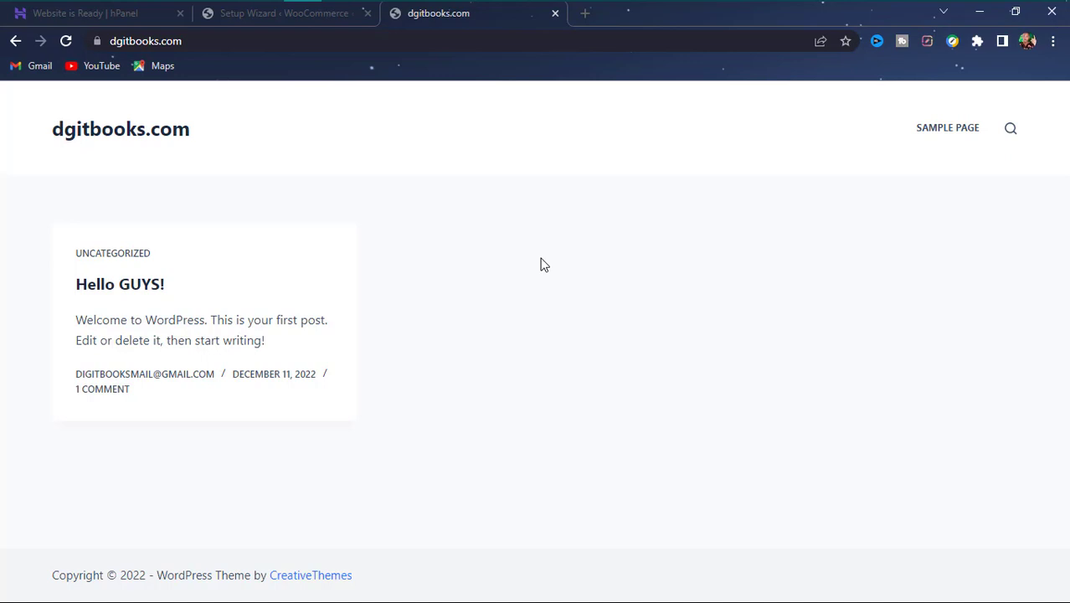
- Load jumia.com.ng in a new browser tab
click(585, 13)
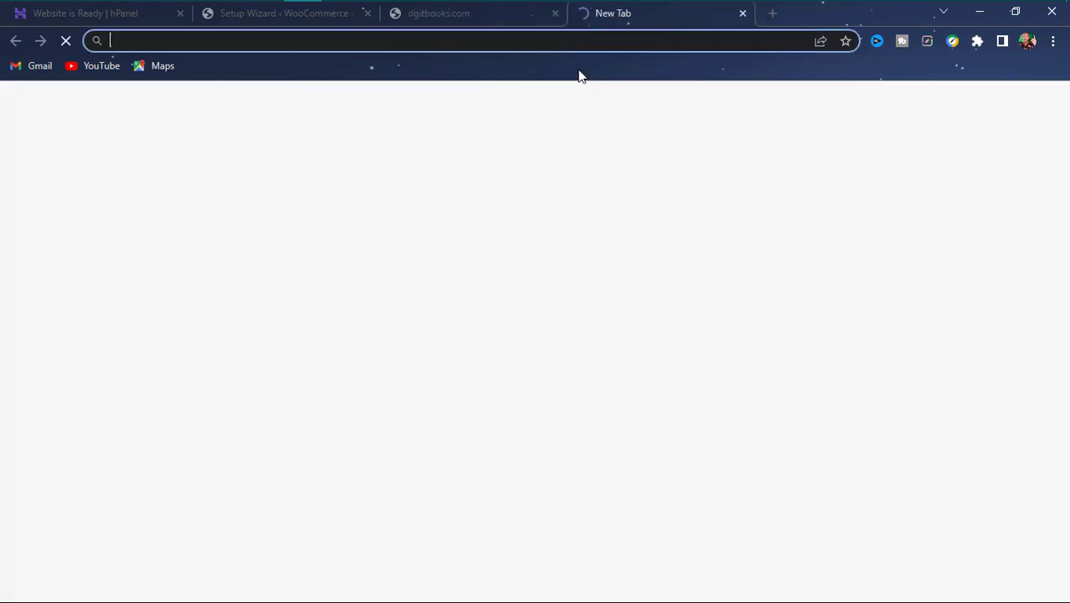
text(j)
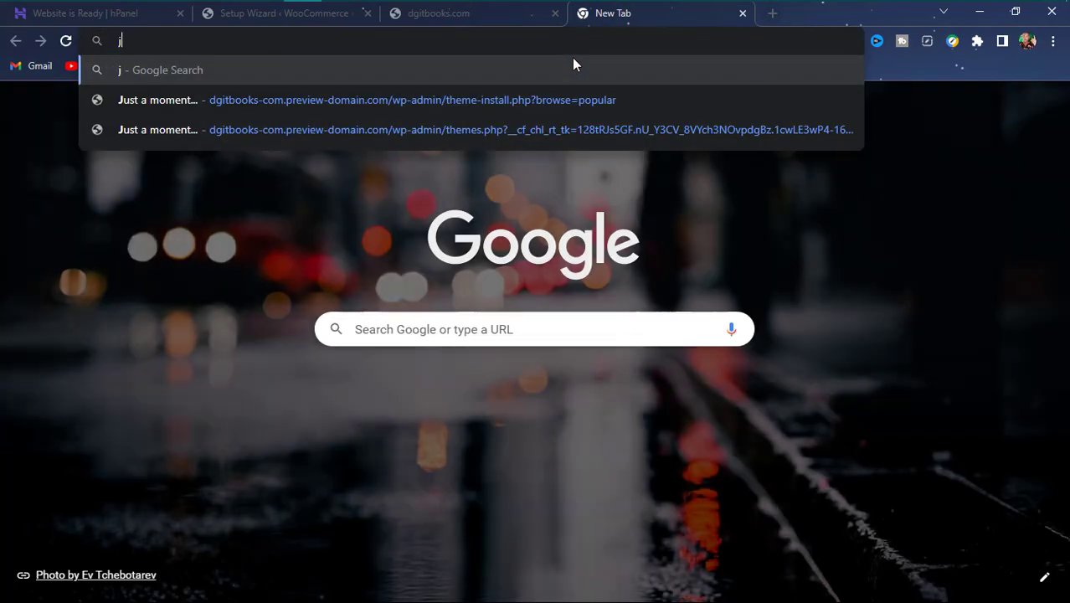
text(umia)
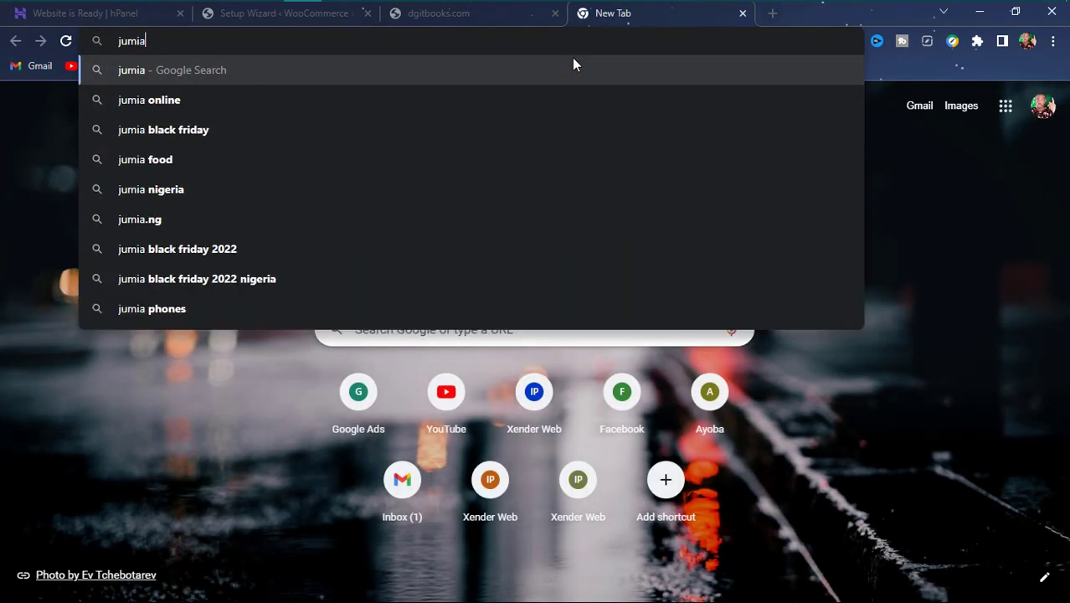
text(.com.)
key(Return)
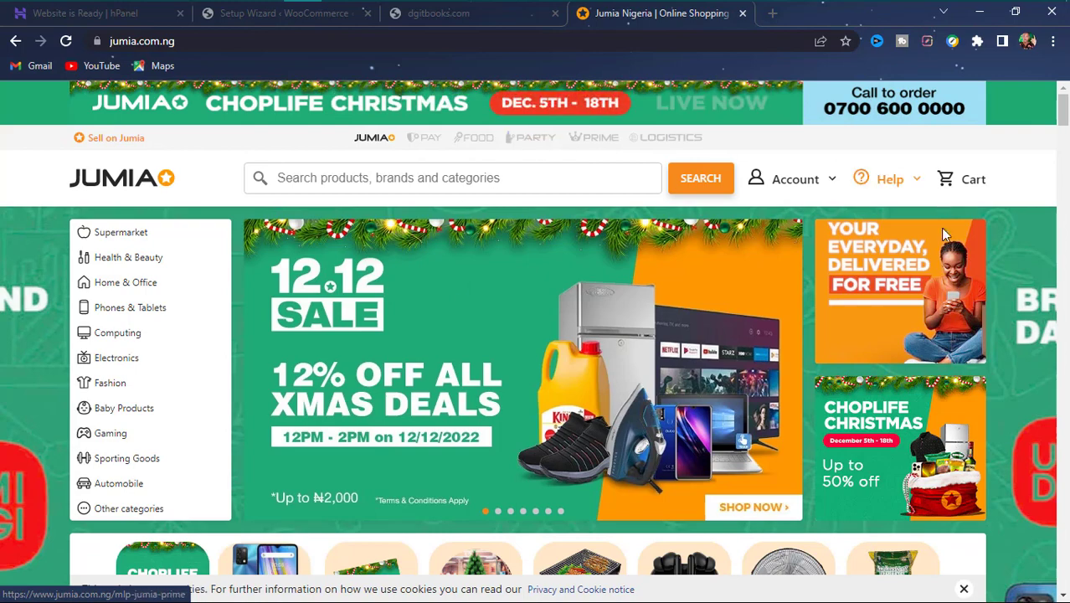
- Browse the Jumia page, close its tab, and return to the WooCommerce setup wizard
scroll(370, 496, down, 6)
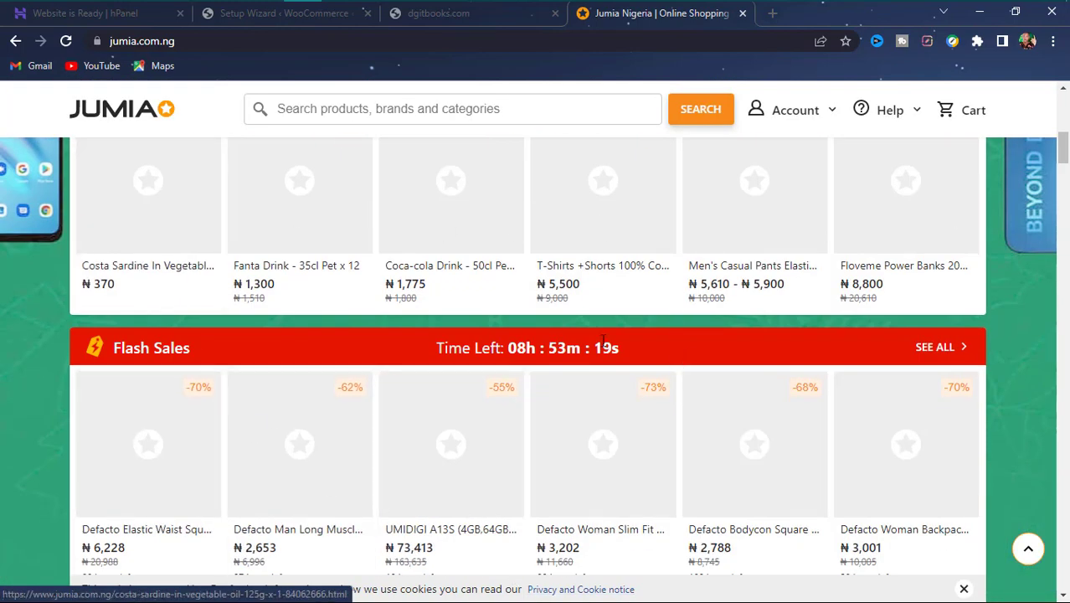
scroll(603, 339, down, 5)
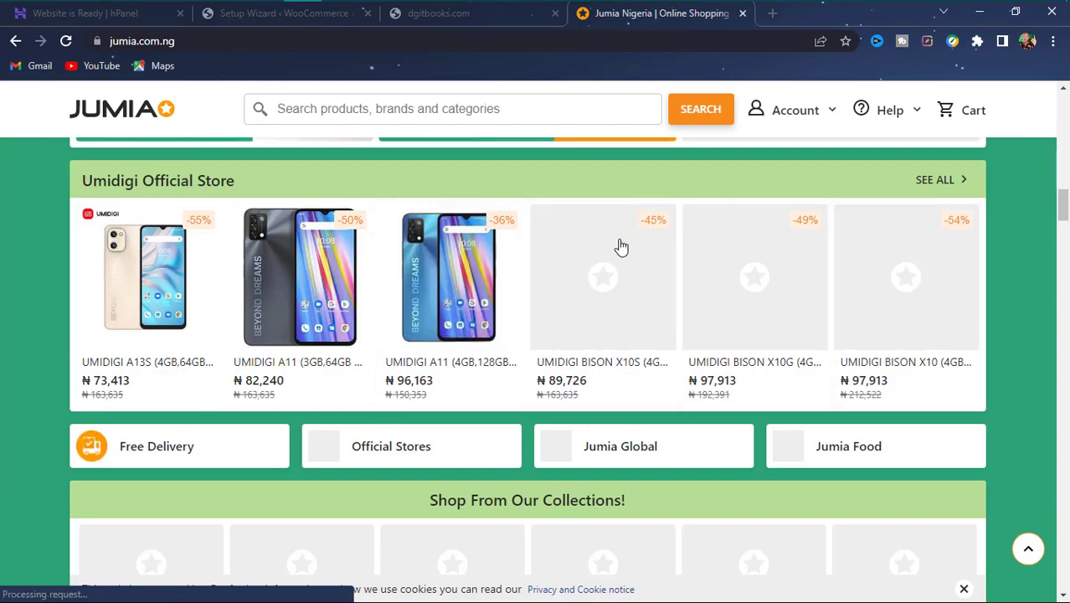
scroll(178, 275, up, 5)
scroll(833, 492, up, 10)
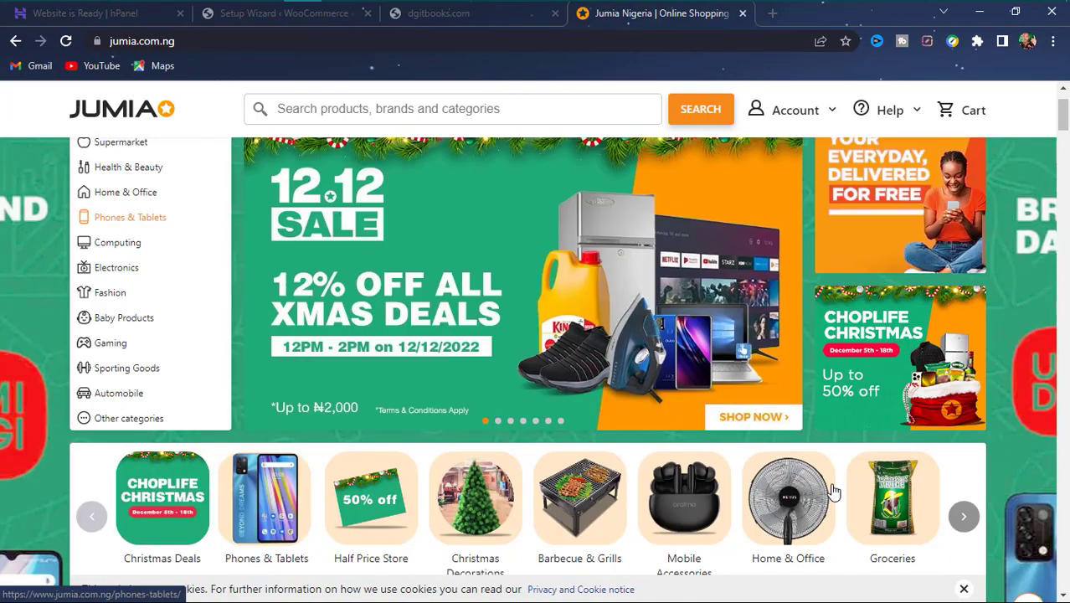
scroll(833, 492, up, 2)
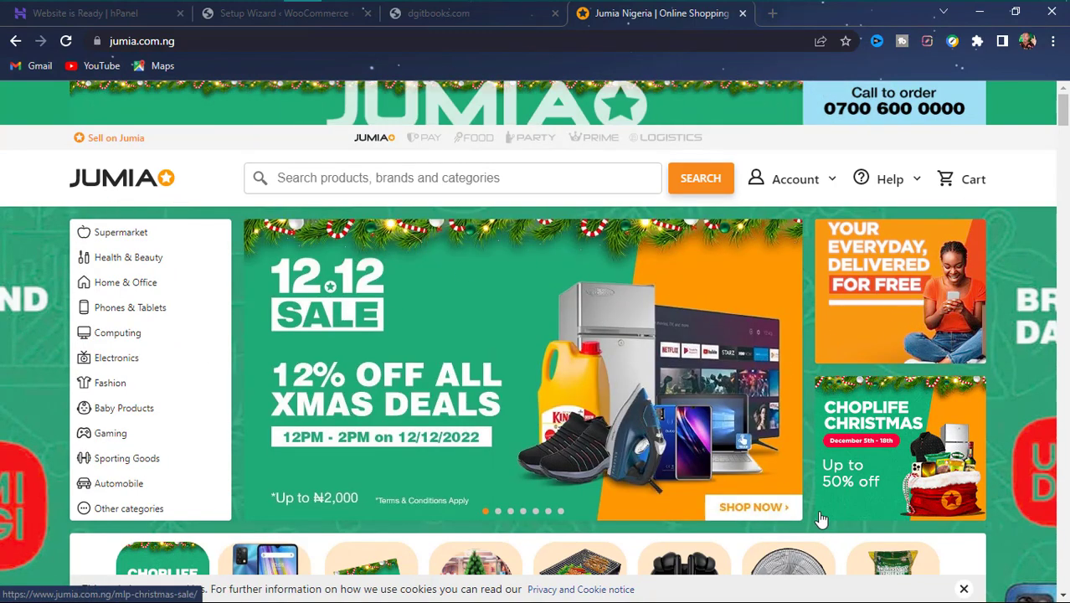
scroll(820, 519, down, 8)
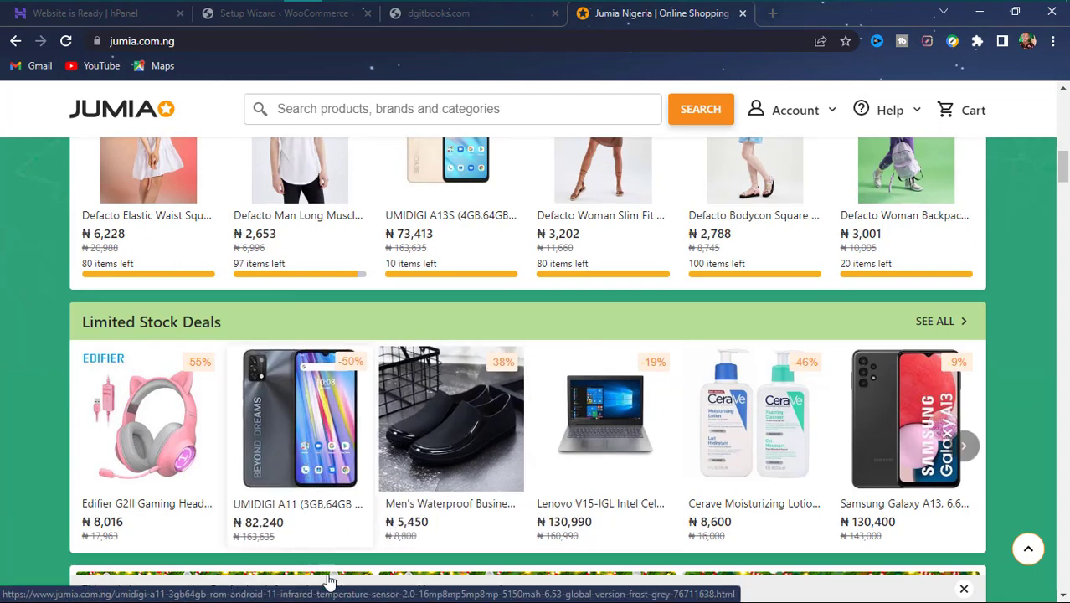
scroll(475, 452, up, 10)
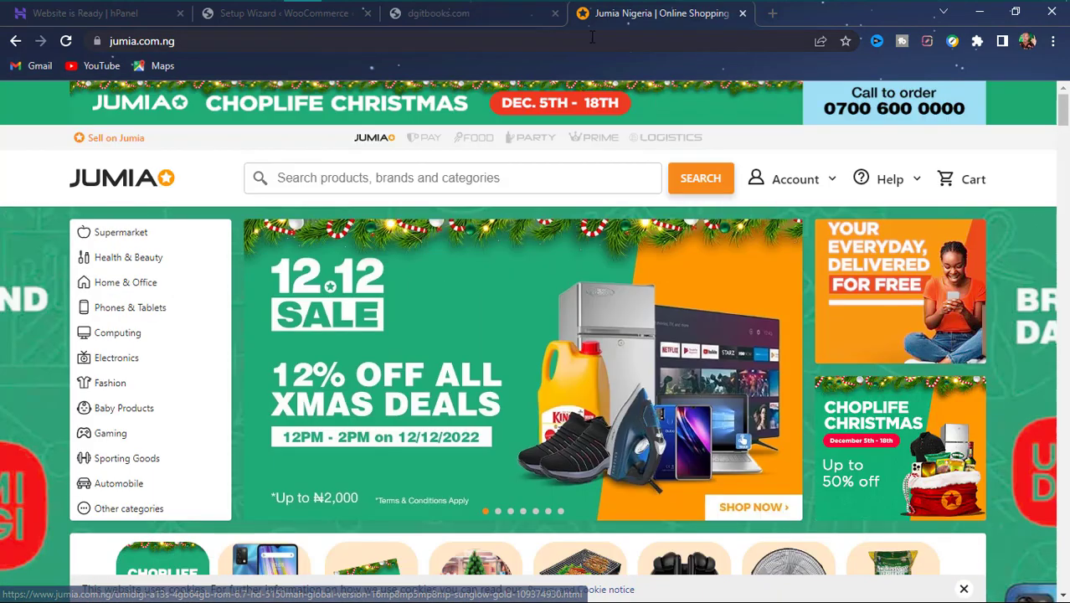
click(742, 13)
click(262, 16)
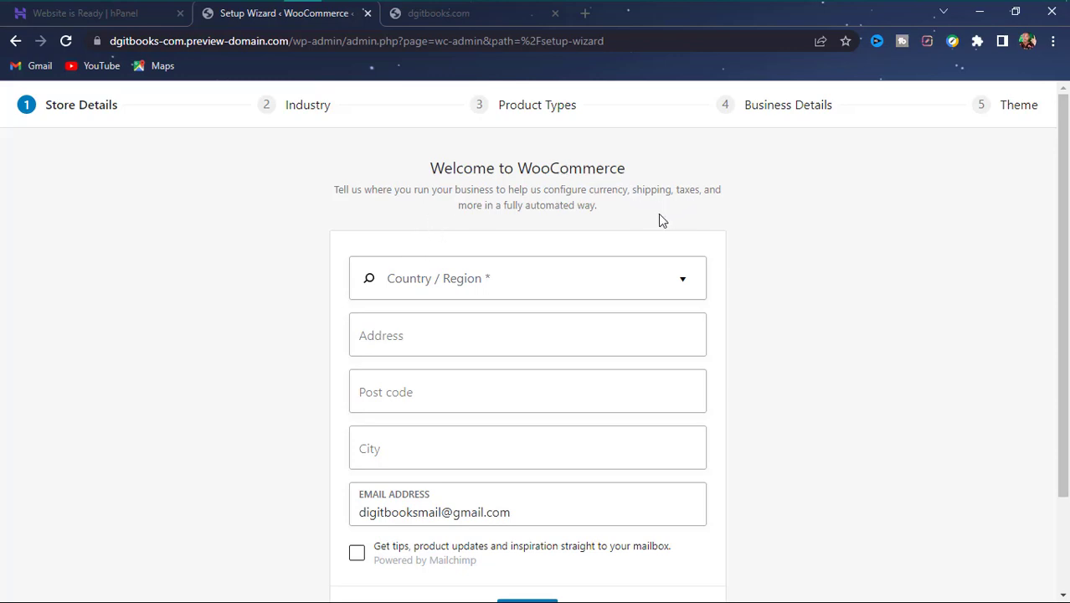
- Filter the country list by 'united states' and pick United States (US) — Kentucky
click(636, 278)
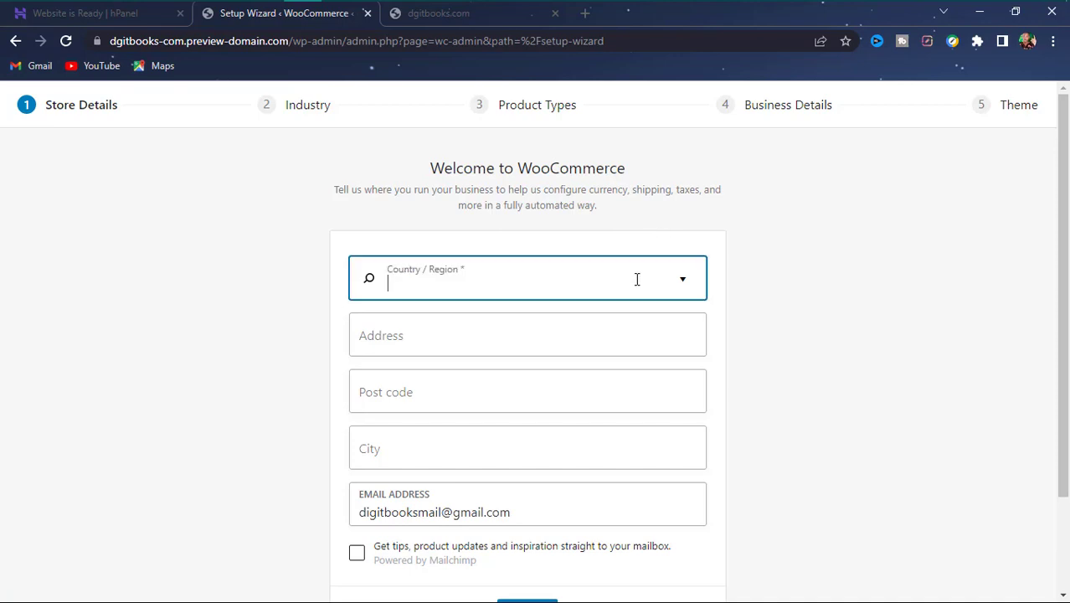
click(636, 279)
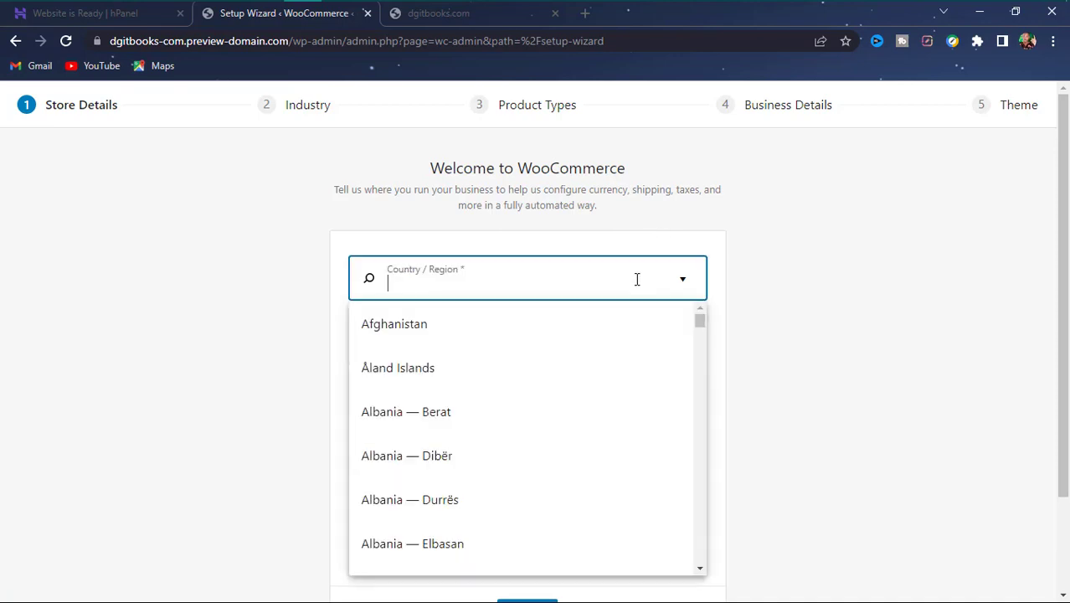
text(united)
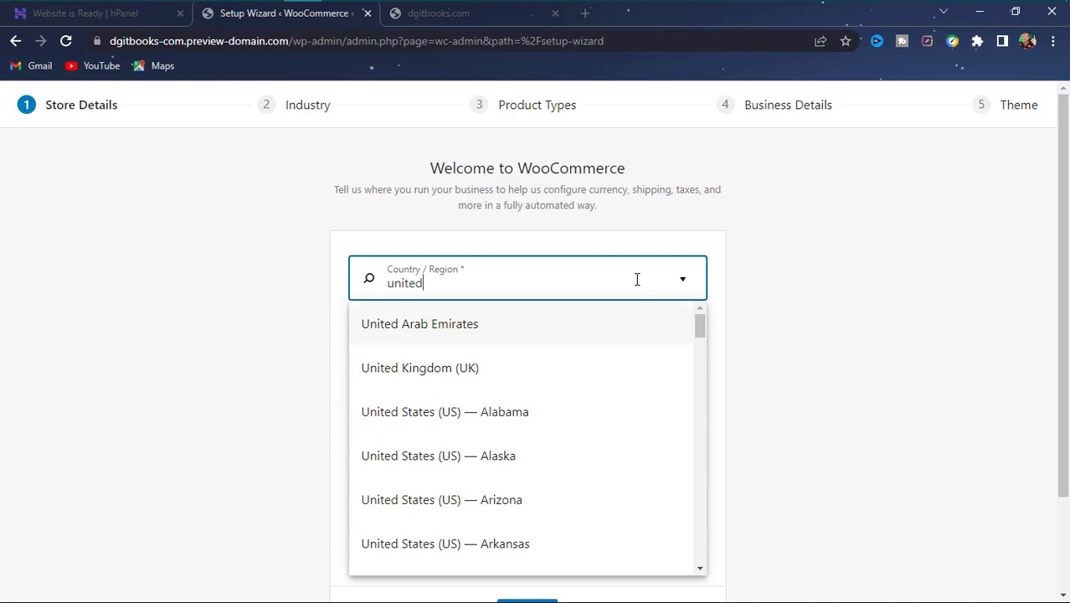
text(ken)
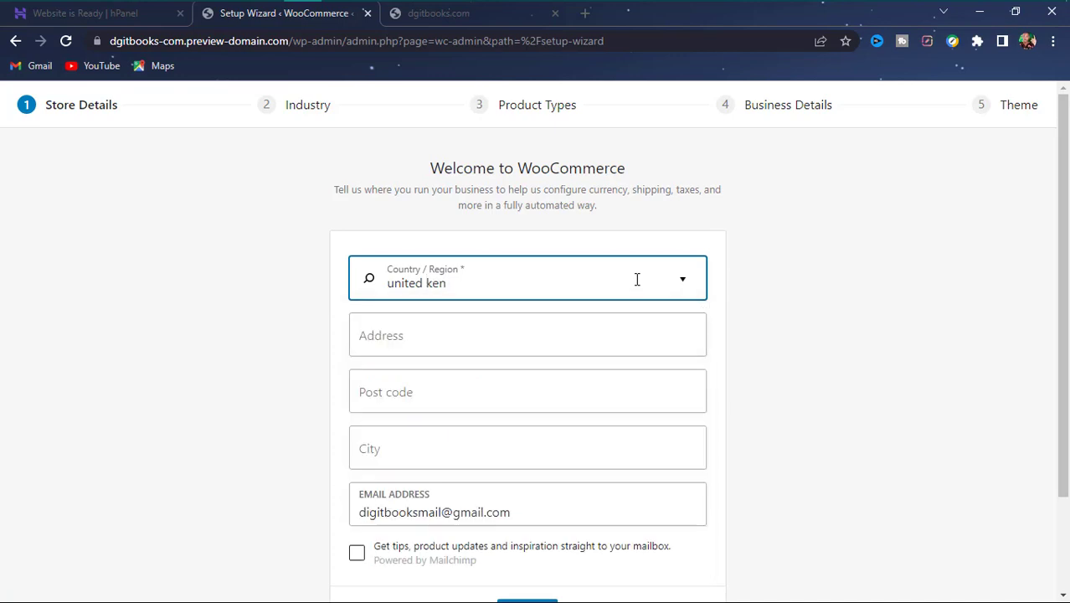
key(BackSpace)
key(BackSpace)
key(BackSpace)
key(BackSpace)
key(BackSpace)
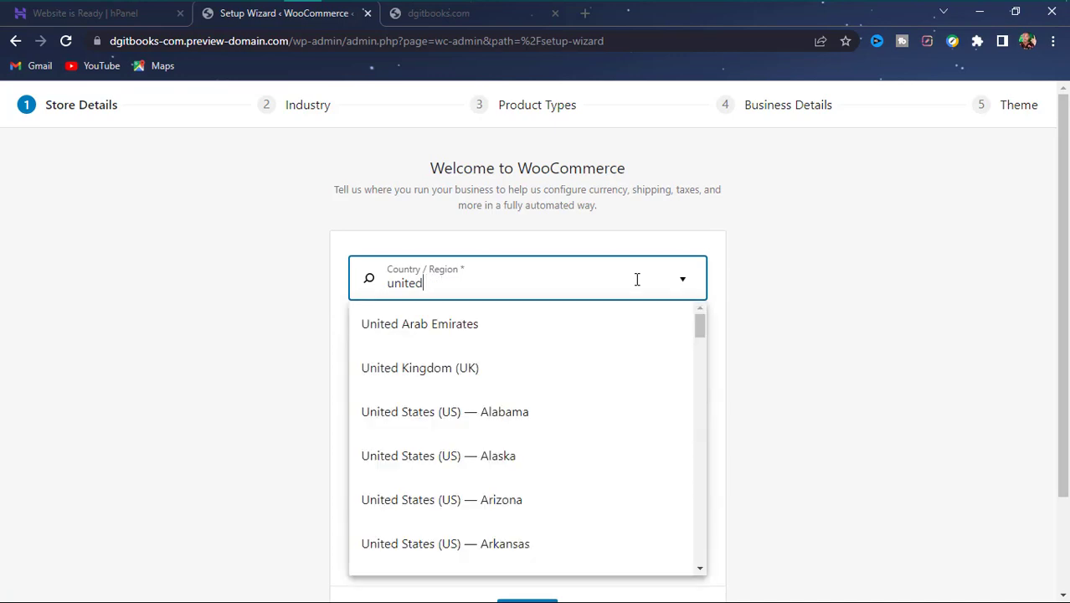
text(state)
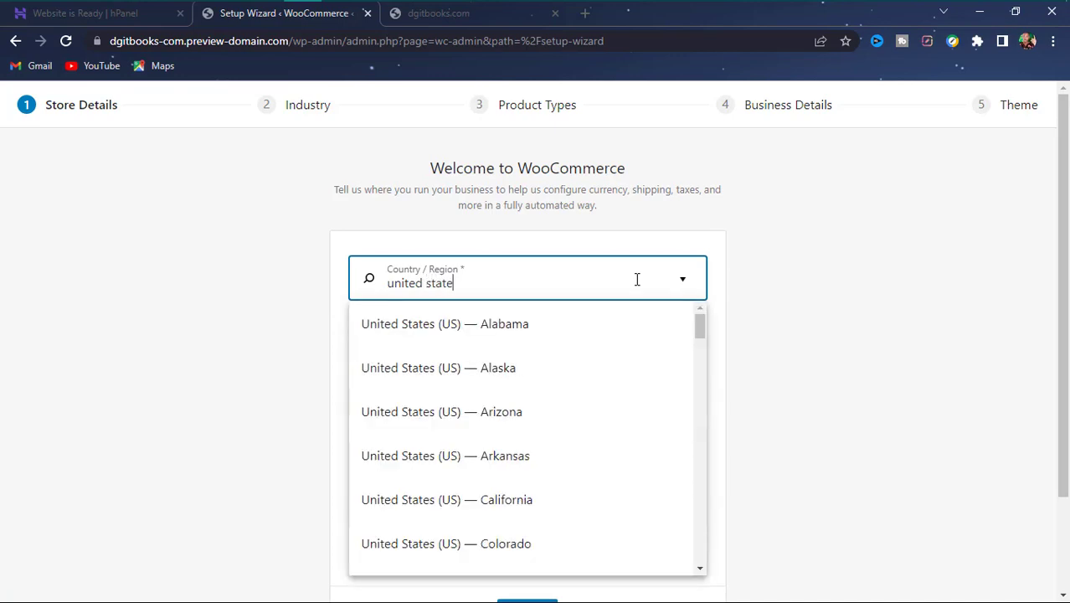
text(s)
scroll(462, 448, down, 10)
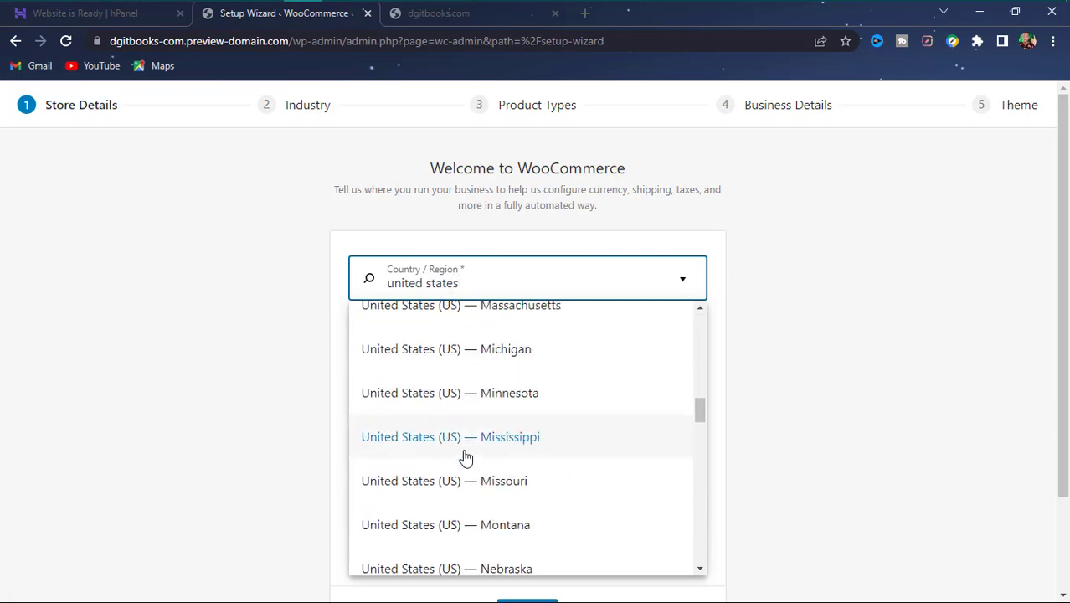
scroll(466, 452, down, 15)
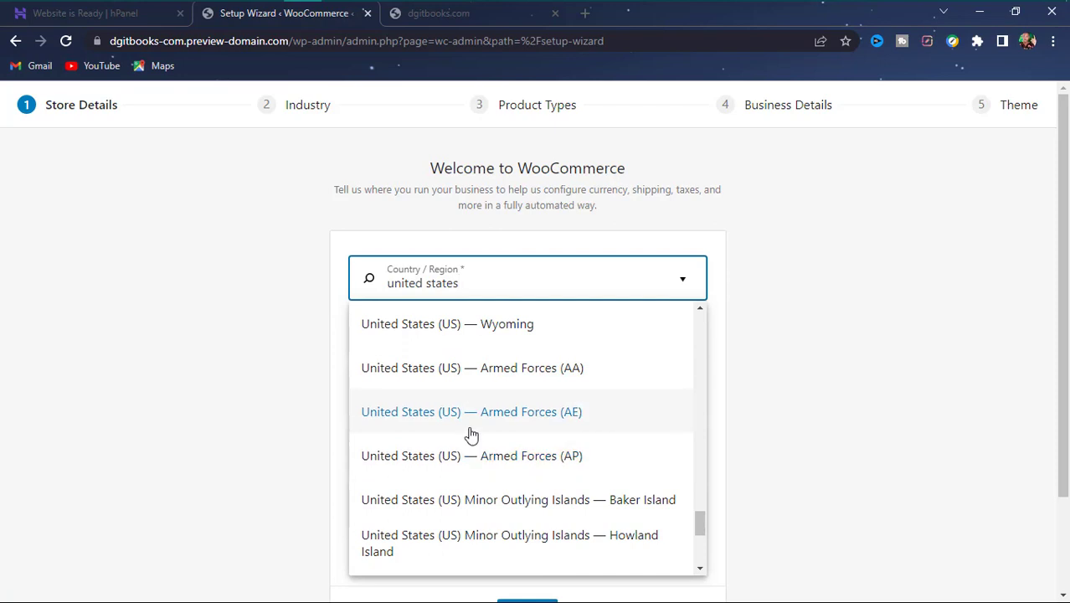
scroll(471, 431, up, 20)
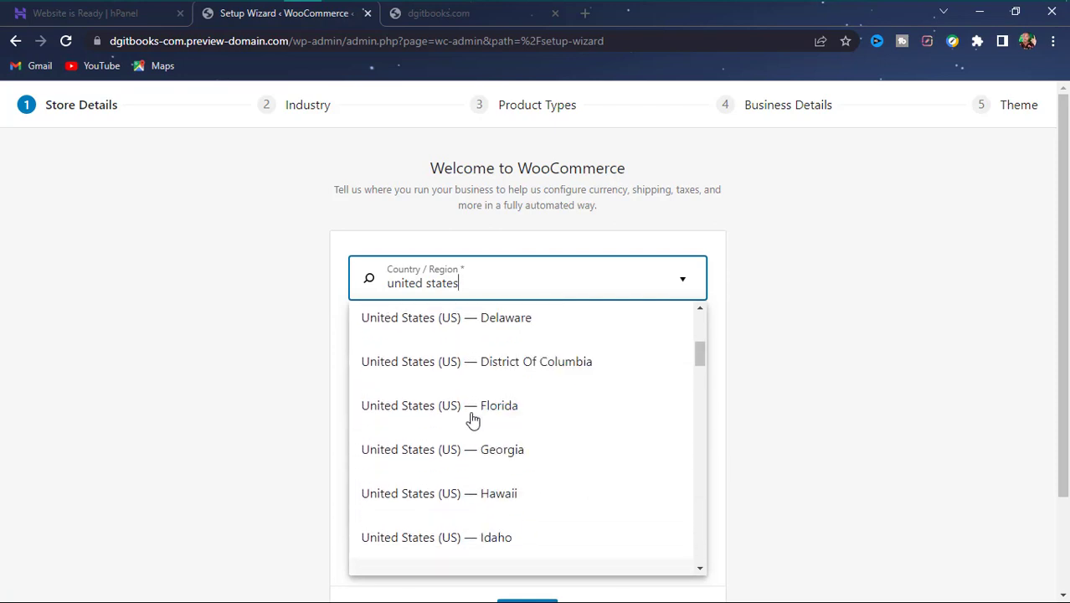
scroll(485, 477, down, 7)
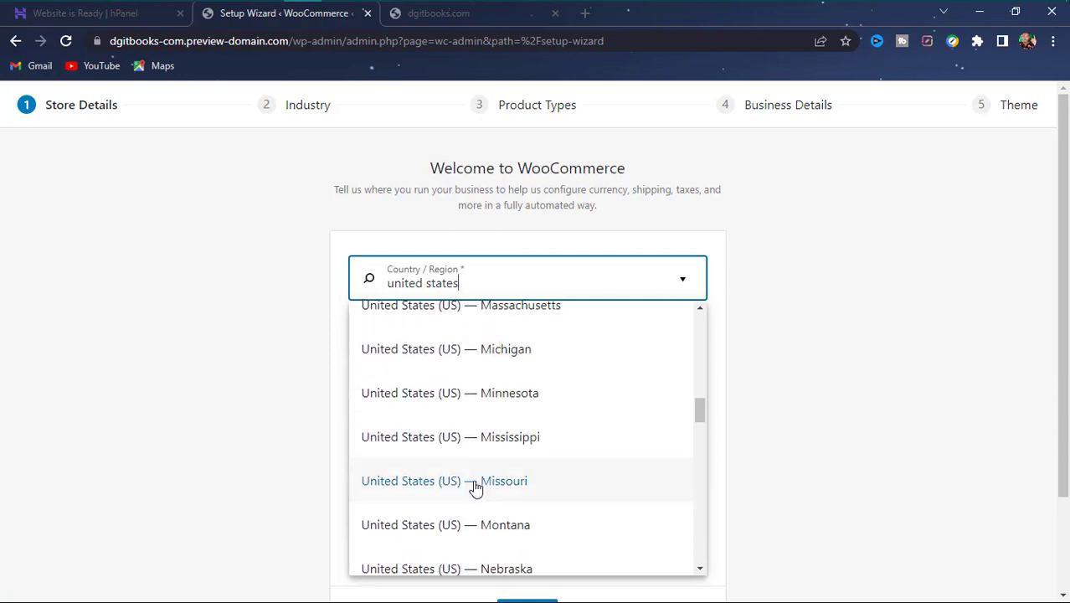
drag(697, 415, 689, 401)
click(479, 489)
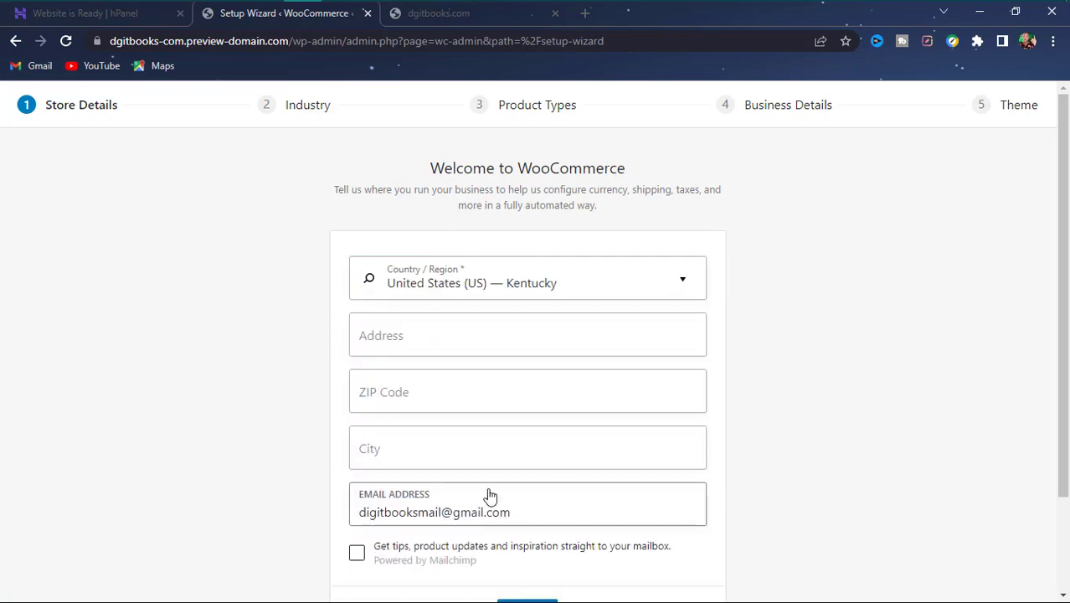
- Enter the store's street address and confirm the country stays United States (US) — Kentucky
click(540, 336)
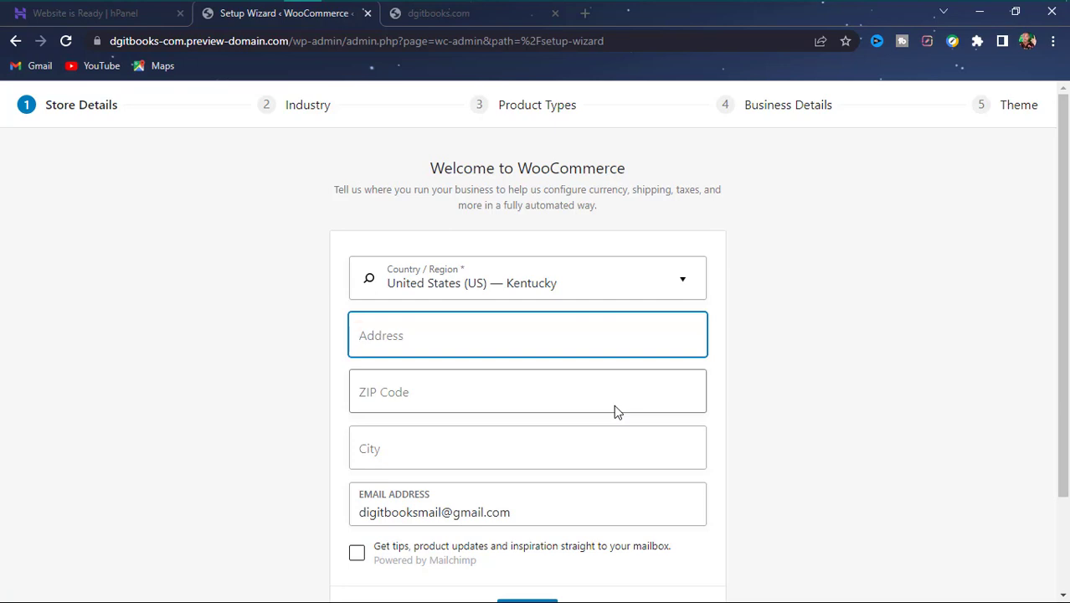
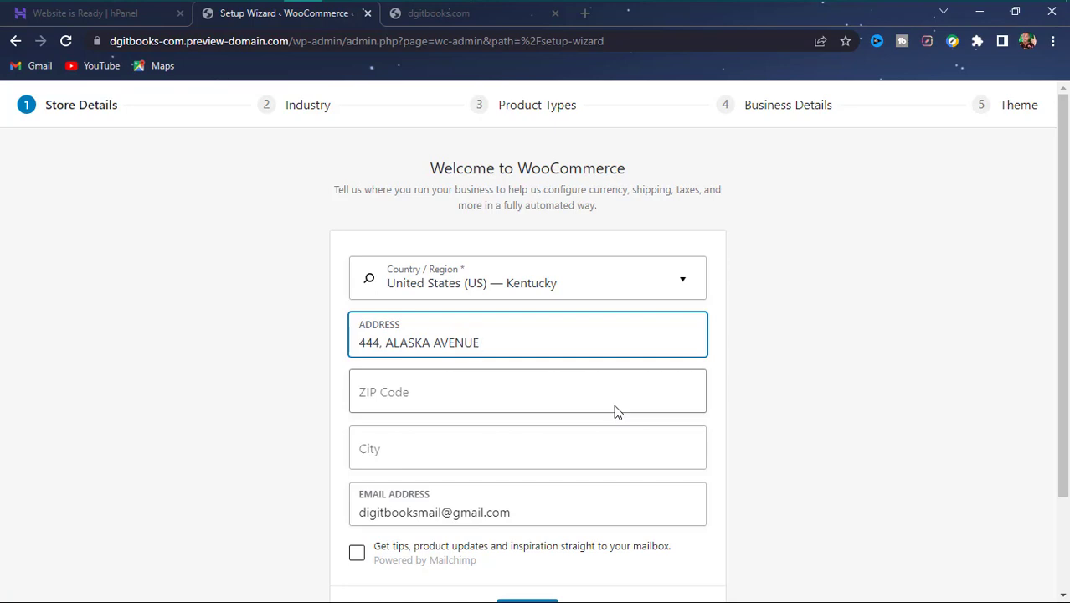
click(615, 408)
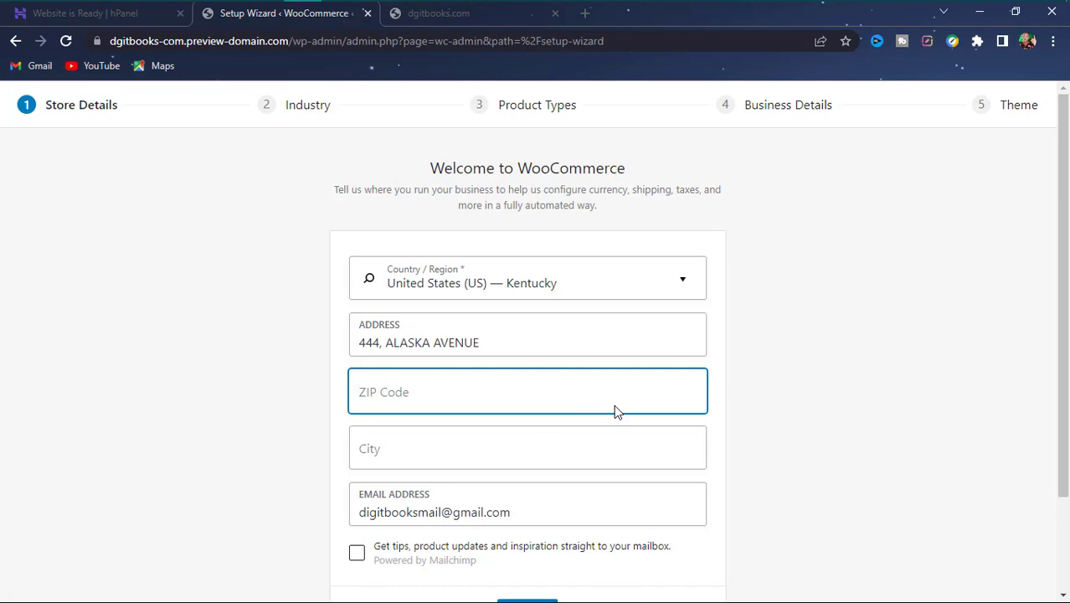
click(624, 289)
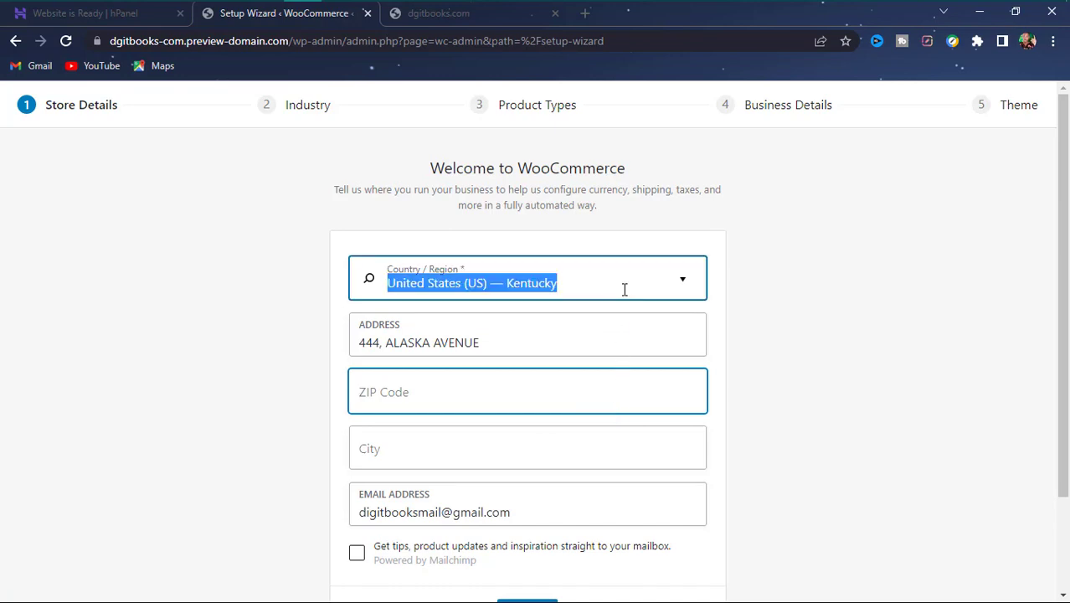
click(682, 283)
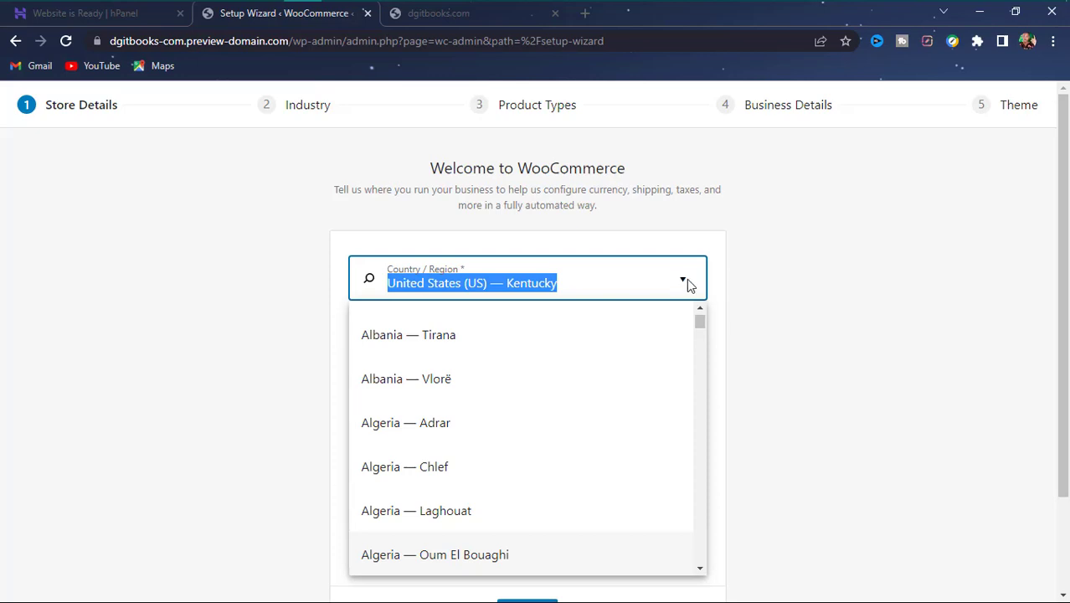
click(774, 299)
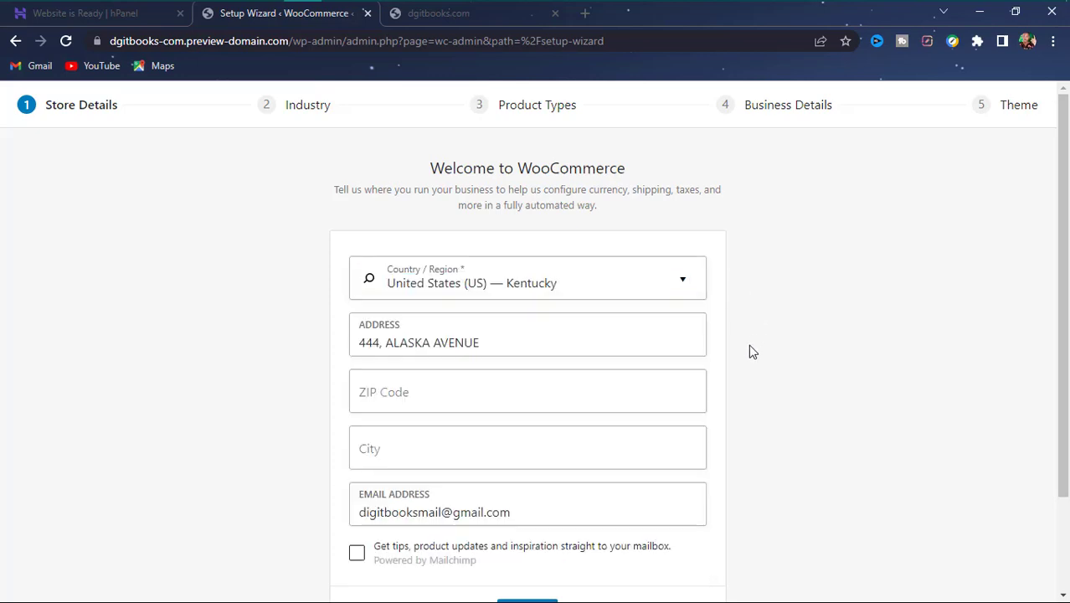
- Fill in the store's ZIP code and city
click(550, 397)
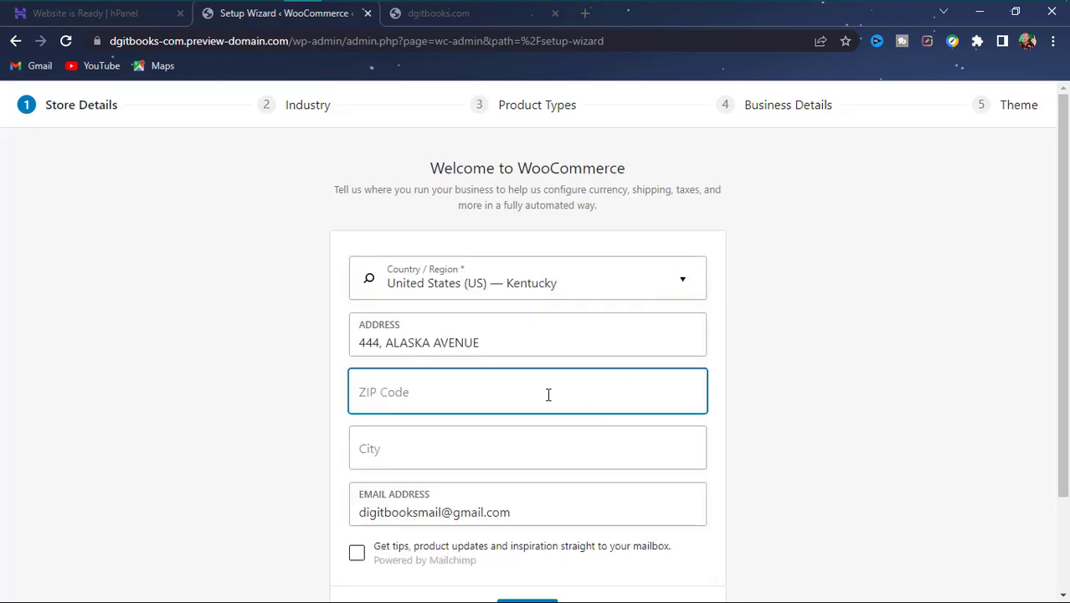
text(9)
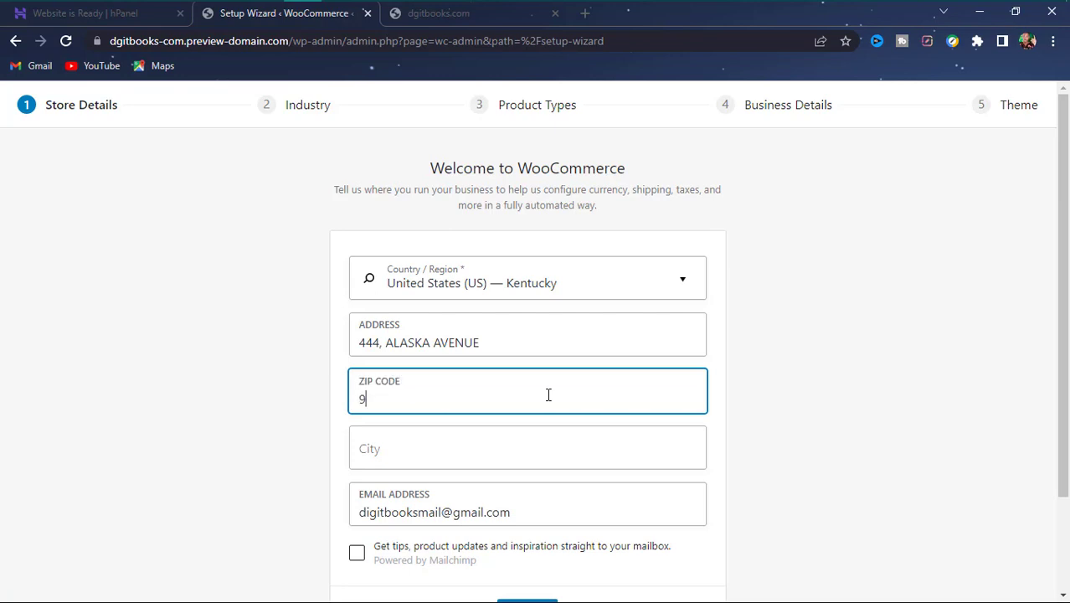
text(0503)
key(Tab)
text(K)
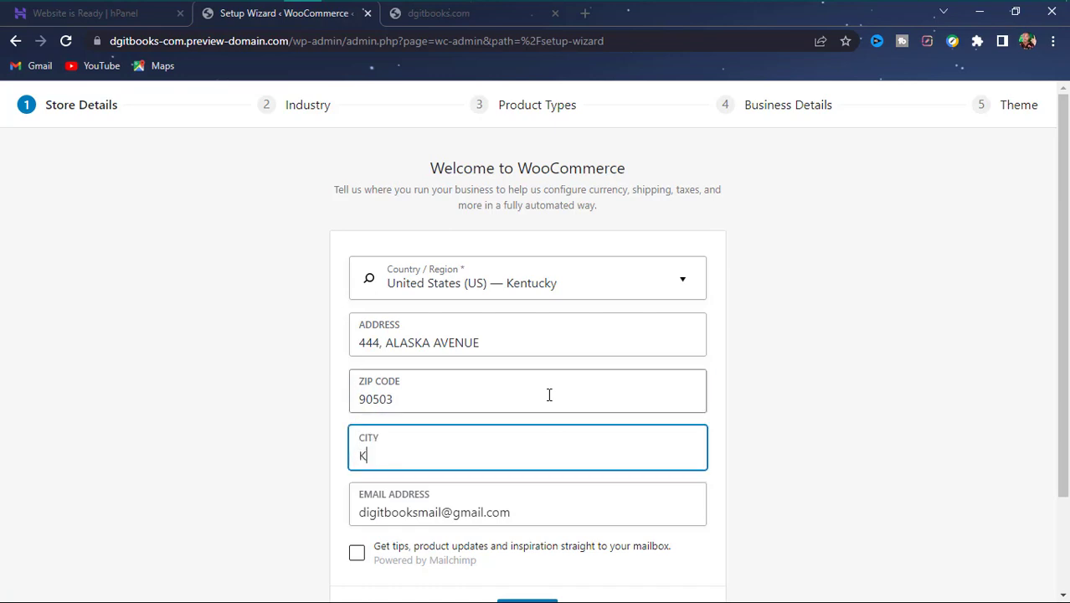
text(ENTUCKY)
- Submit the store details, declining usage tracking with 'No thanks'
key(Tab)
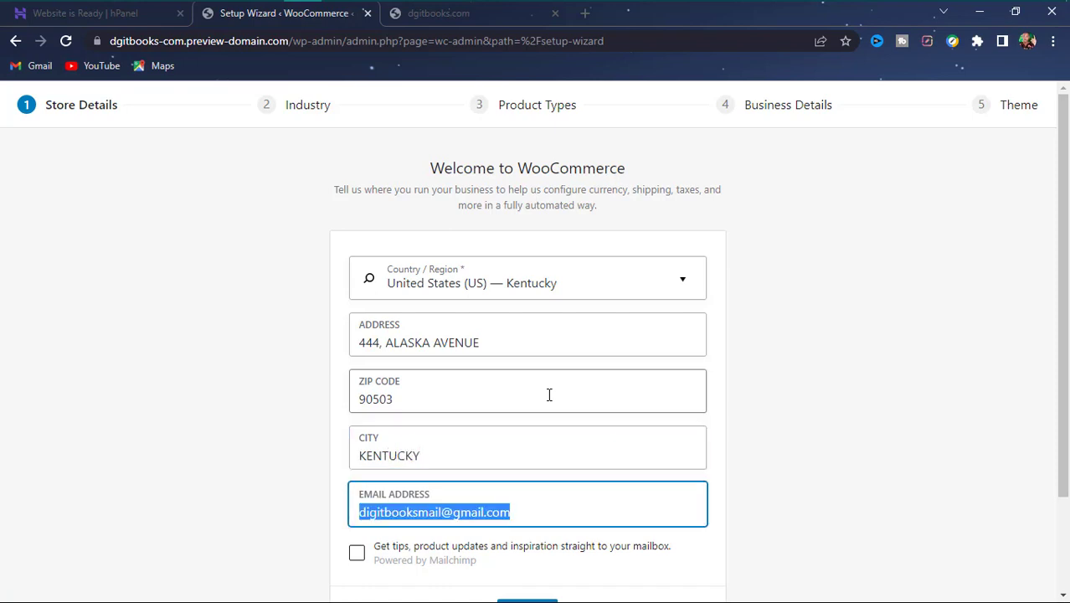
key(Tab)
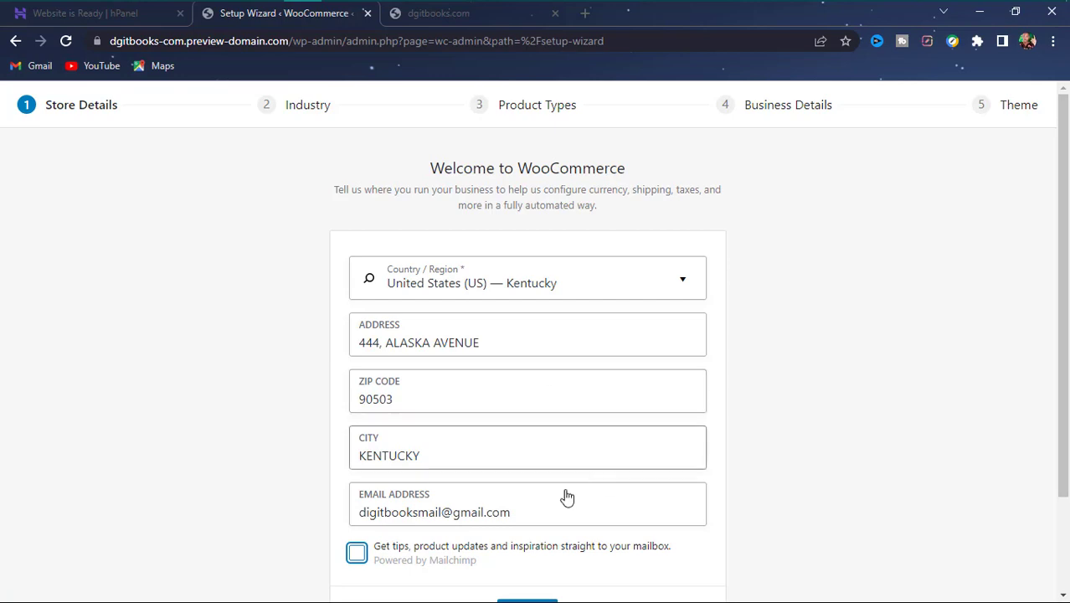
scroll(566, 497, down, 2)
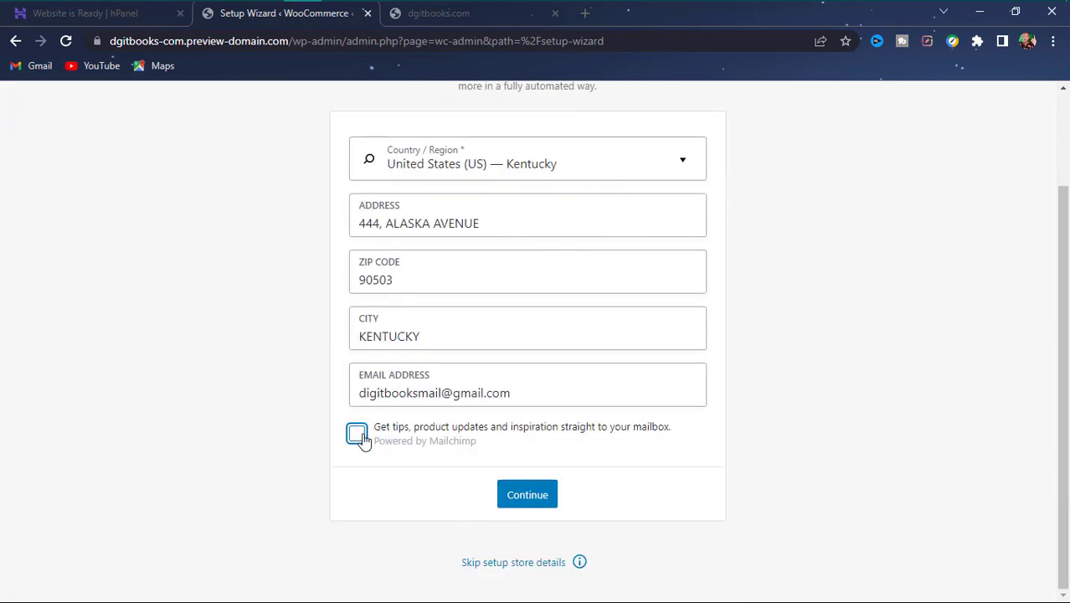
click(545, 497)
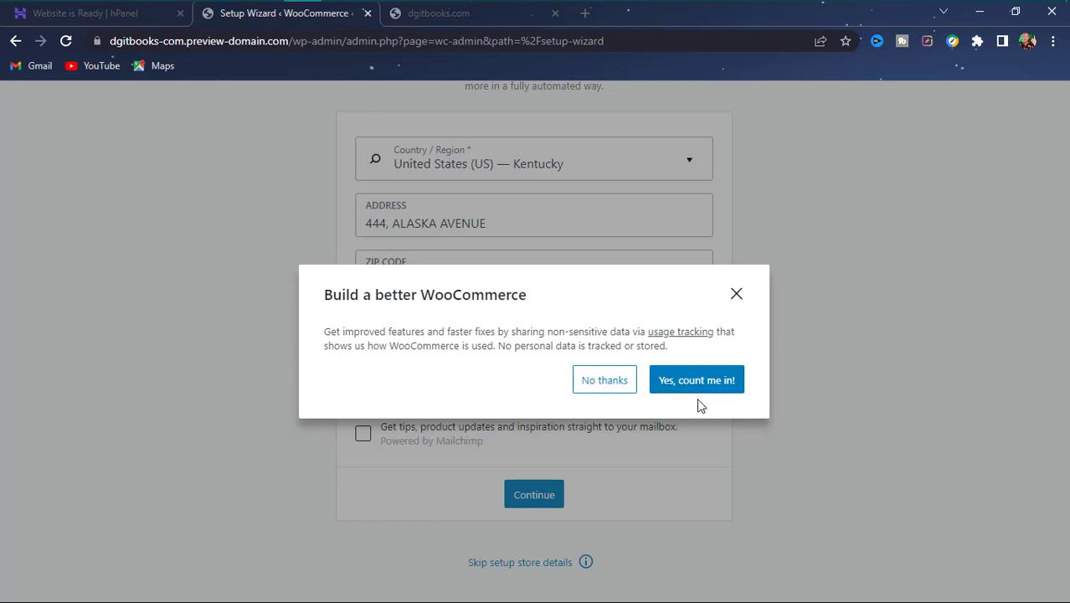
click(631, 389)
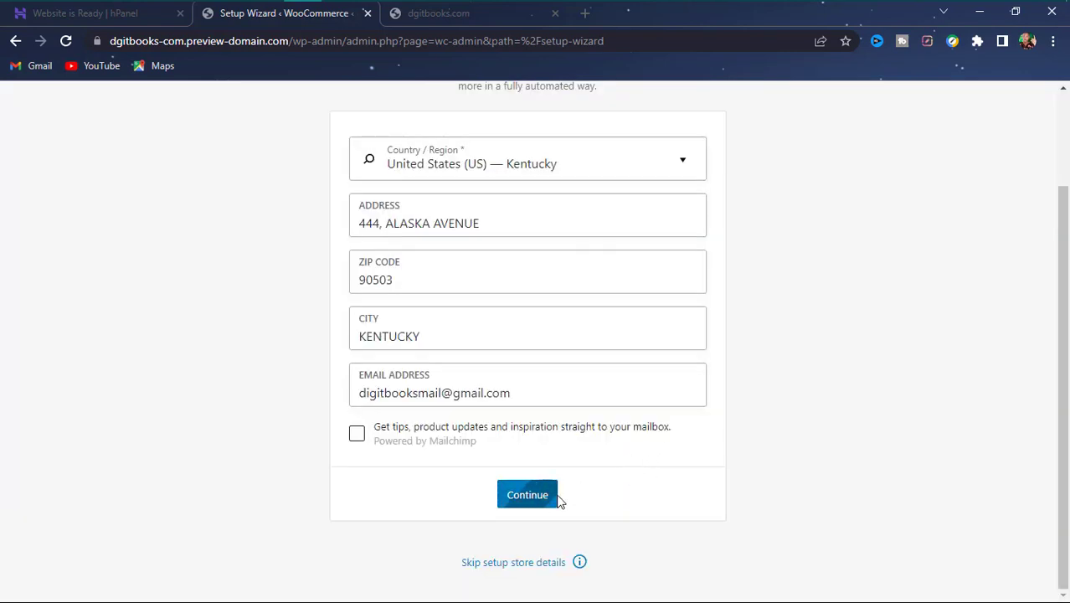
click(546, 502)
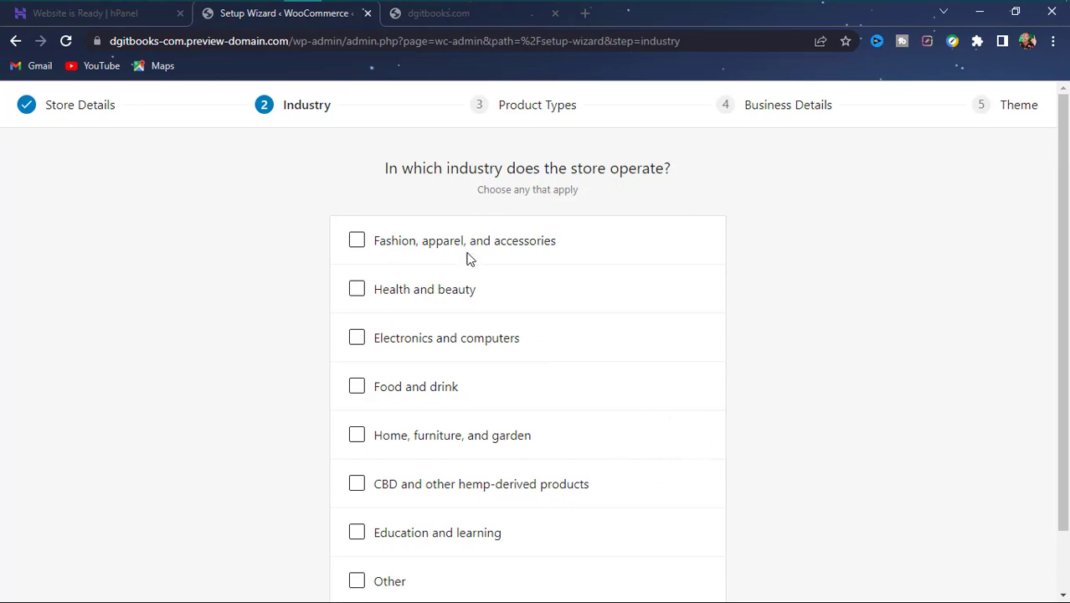
- Tick 'Education and learning' as the store's industry and continue
scroll(432, 434, down, 1)
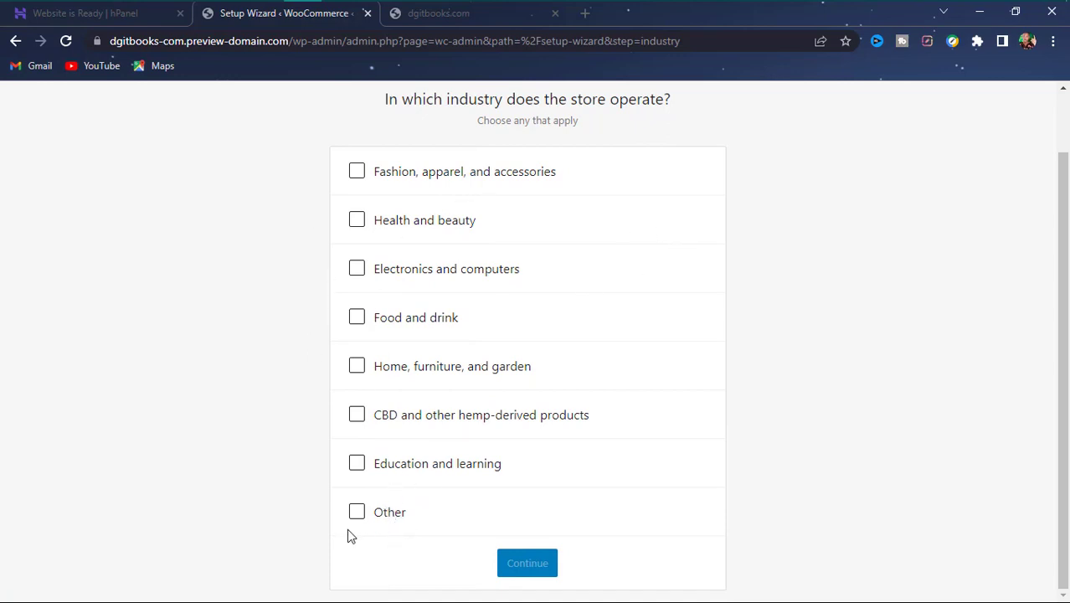
click(435, 467)
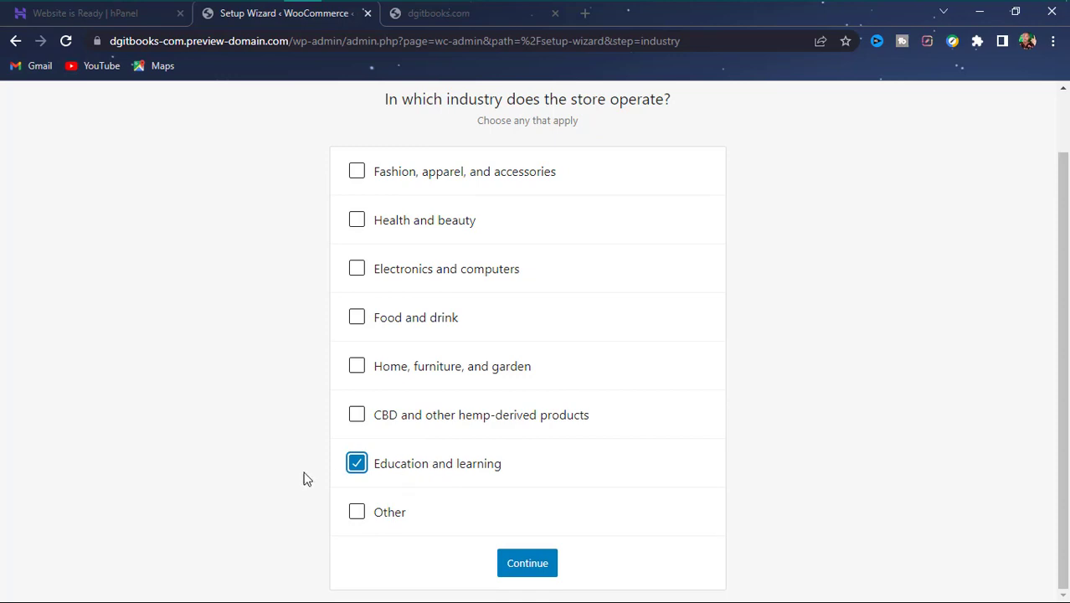
click(519, 569)
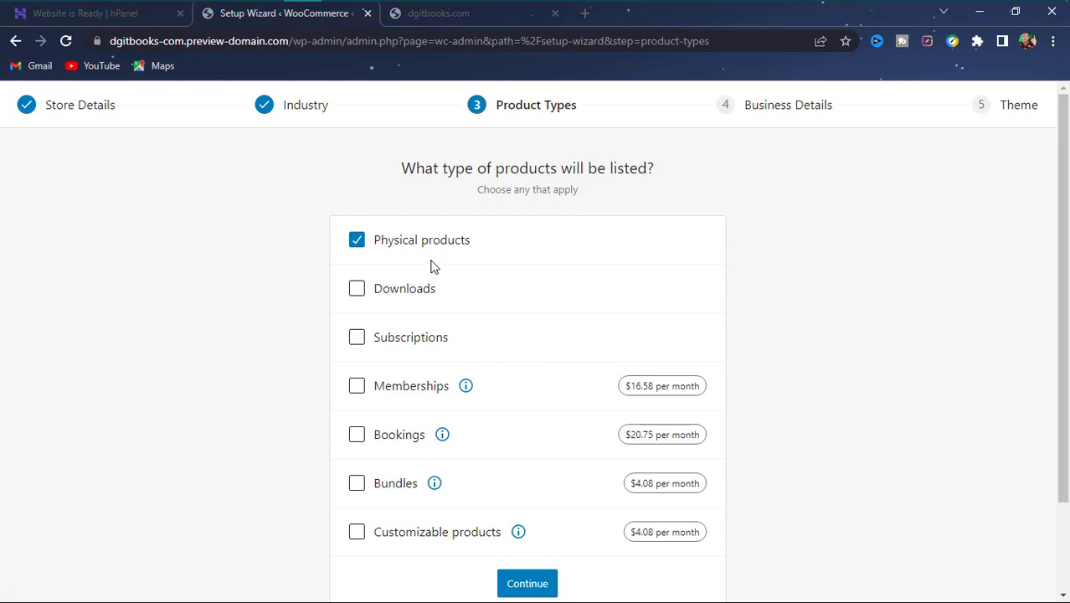
- Untick Physical products, tick Downloads and Subscriptions as product types, and continue
click(408, 299)
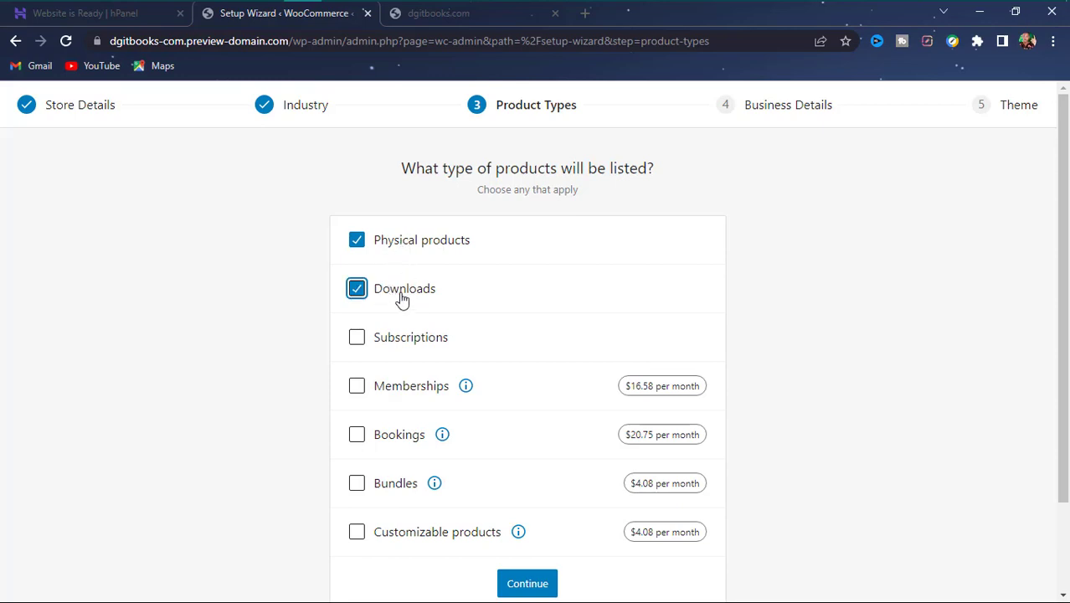
click(387, 242)
click(400, 344)
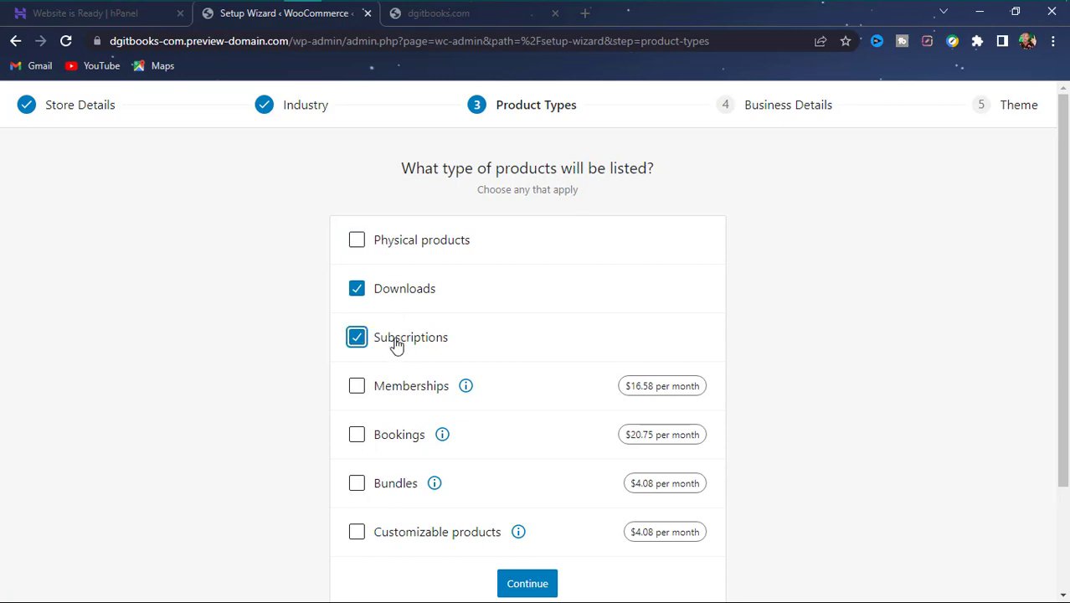
click(398, 344)
click(358, 345)
click(525, 589)
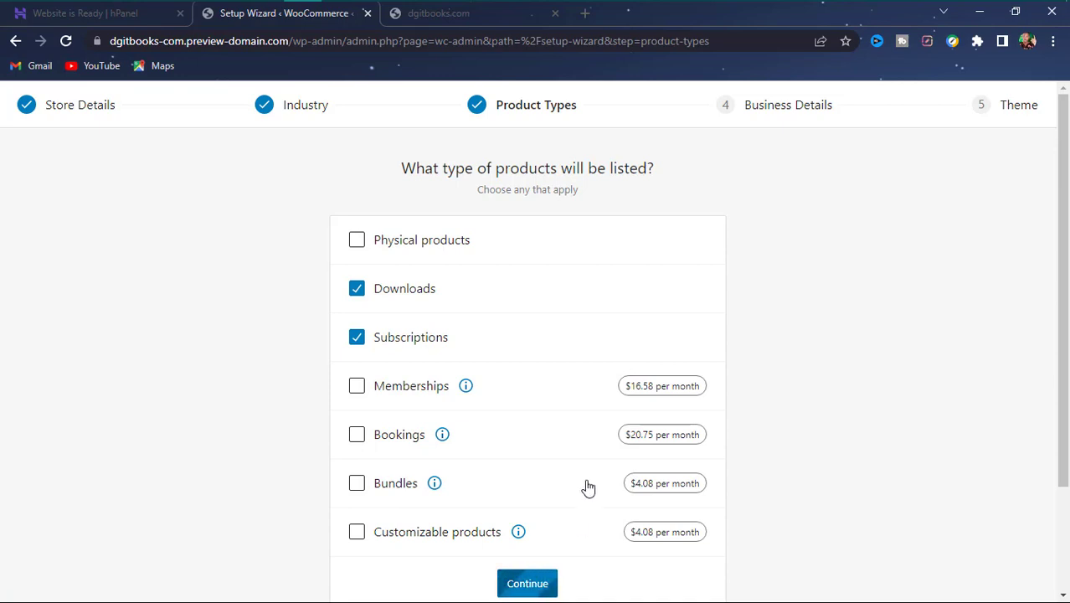
scroll(589, 487, down, 2)
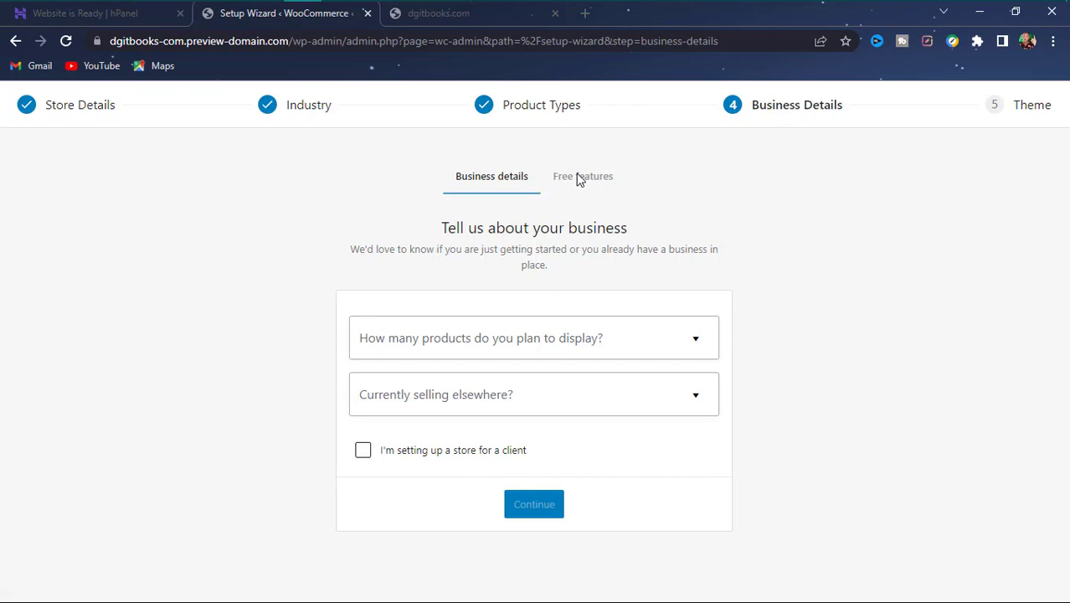
- Choose 11 - 100 as the number of products the store plans to display
drag(577, 179, 569, 186)
click(561, 212)
drag(494, 249, 578, 235)
click(587, 236)
click(657, 352)
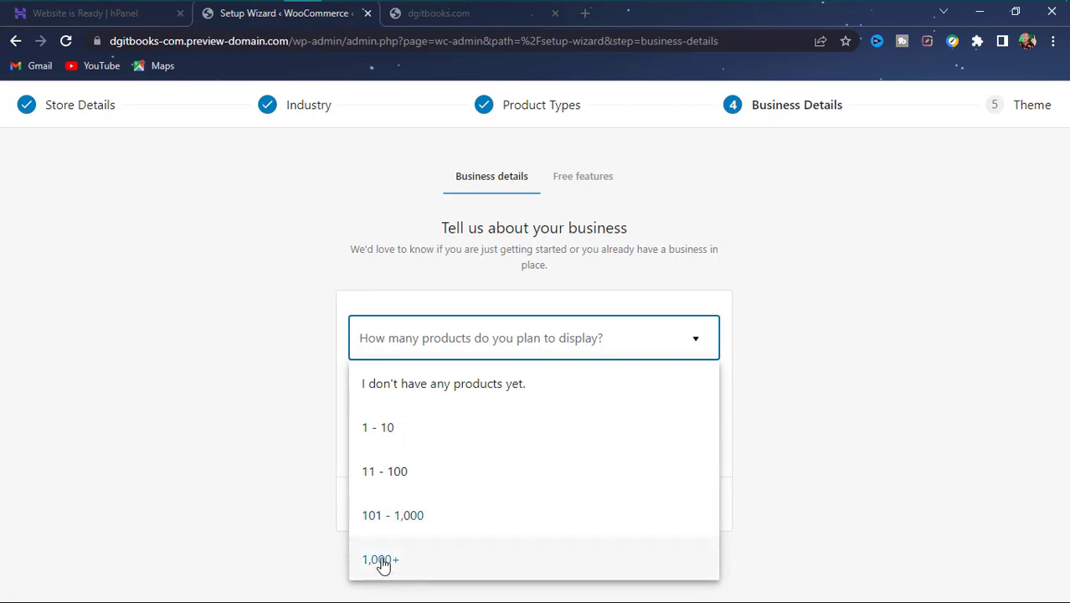
click(379, 474)
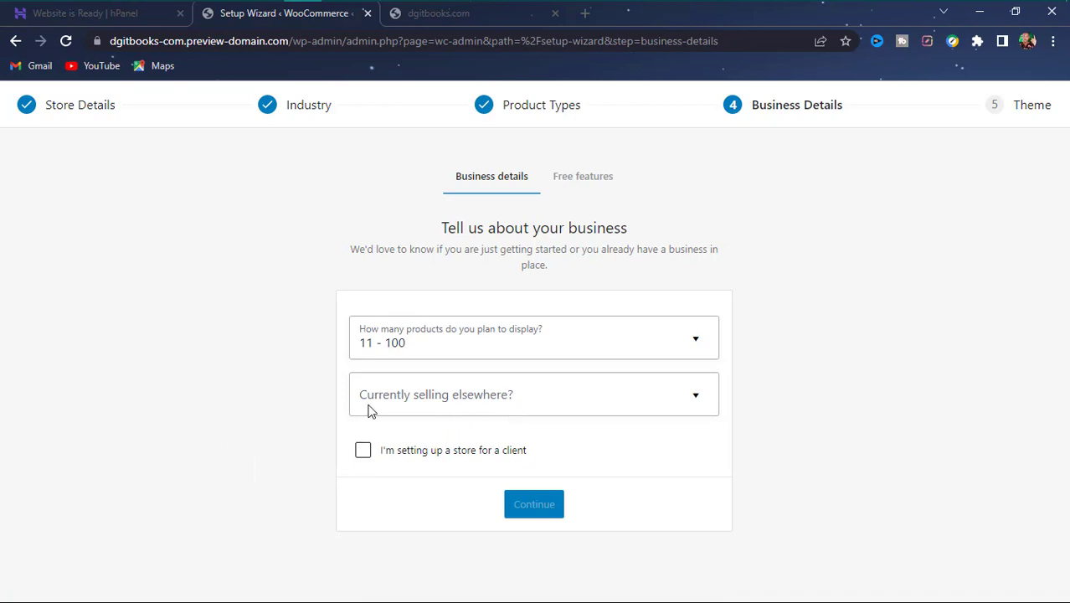
- Answer No to 'Currently selling elsewhere?' and submit the business details
click(452, 399)
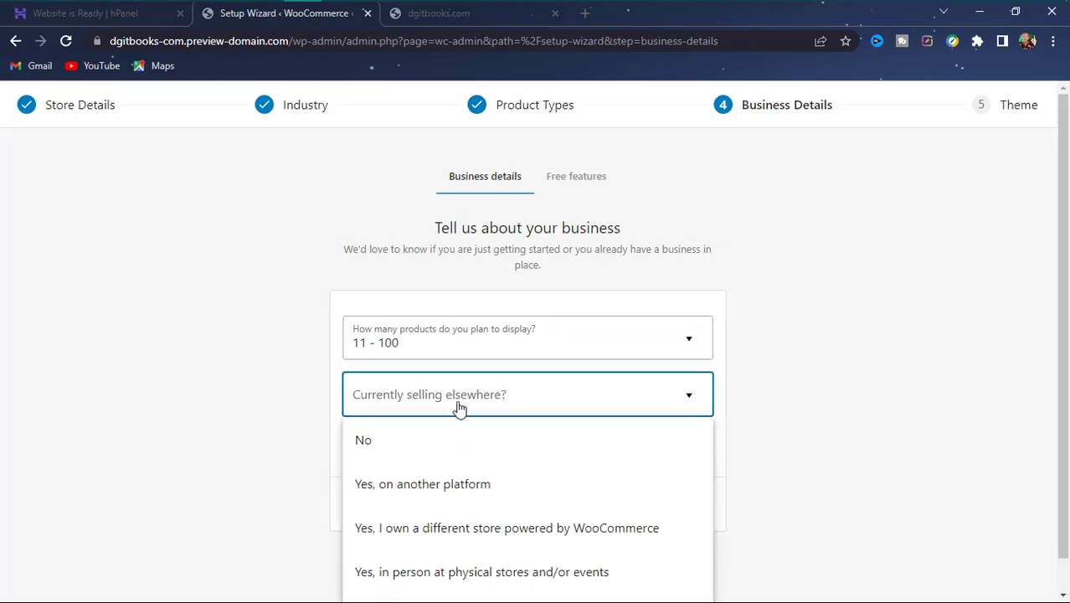
scroll(719, 340, down, 1)
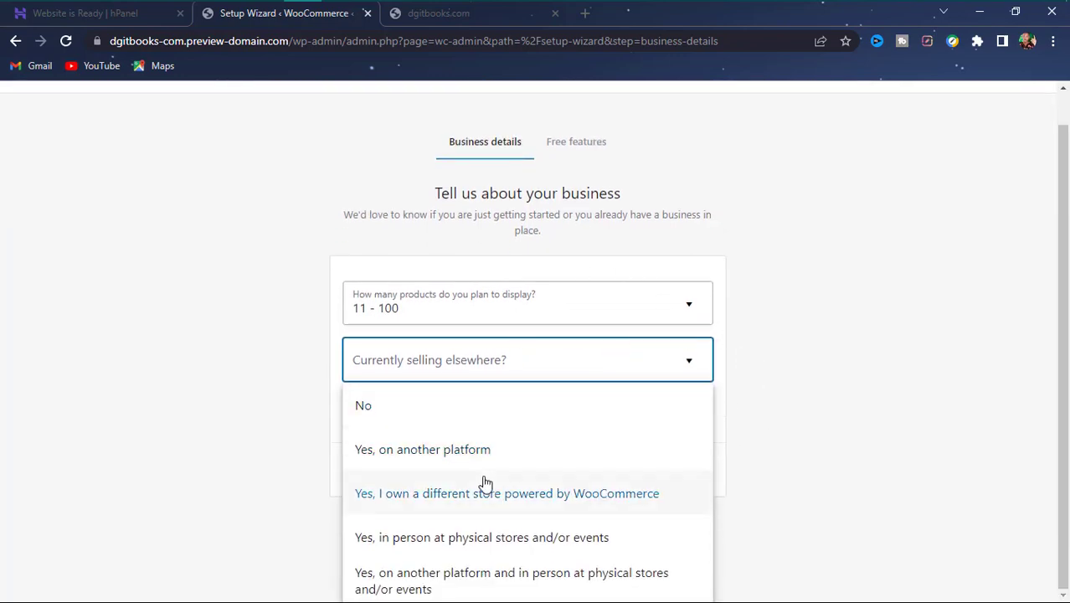
click(395, 407)
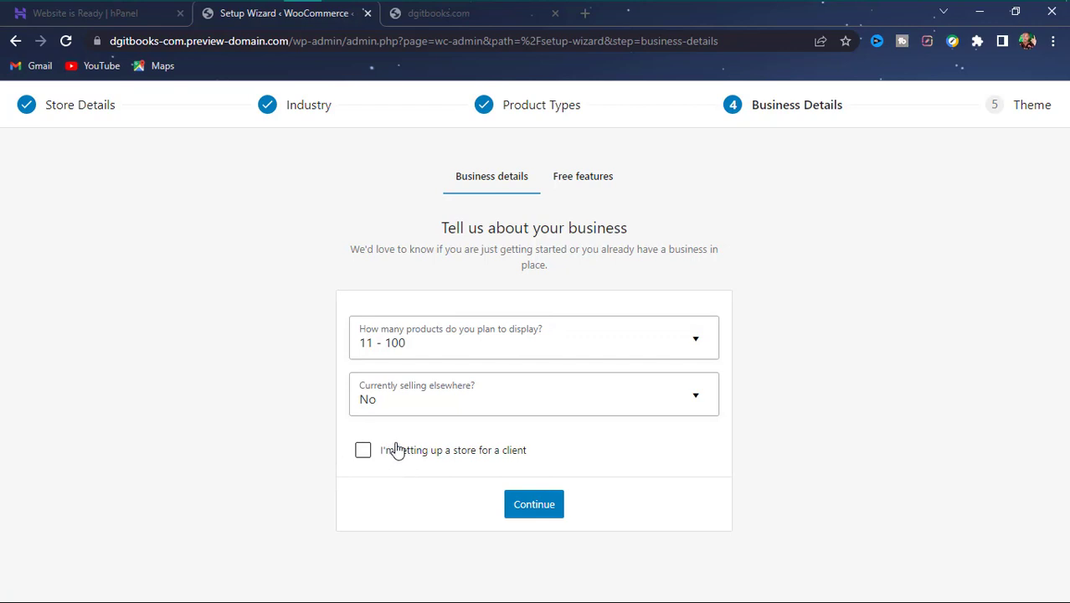
click(531, 512)
- Review the recommended free plugins list, then uncheck 'Add recommended business features to my site'
scroll(523, 440, down, 1)
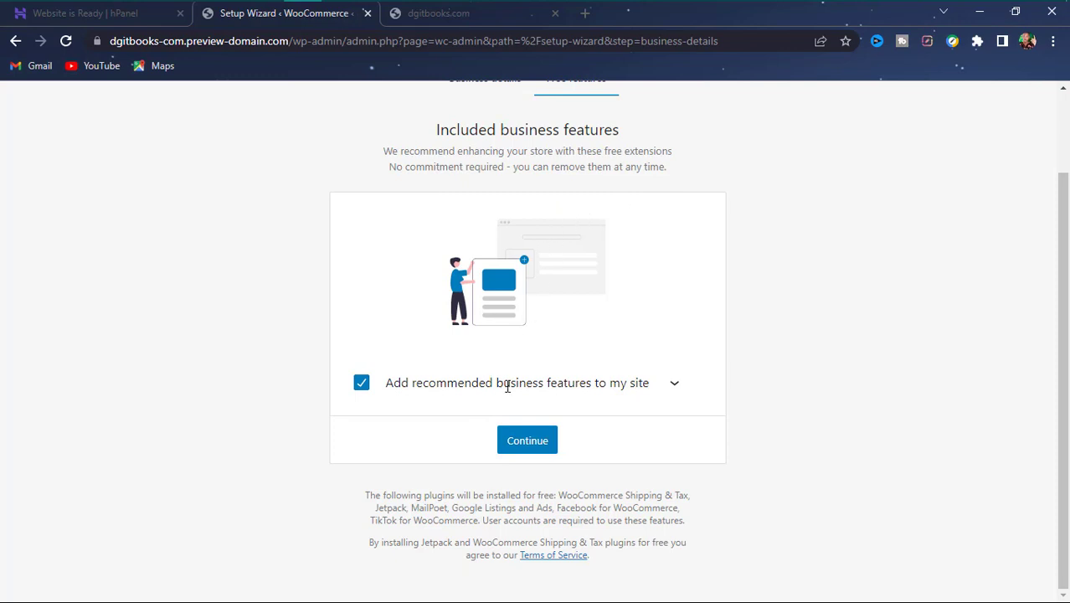
click(672, 386)
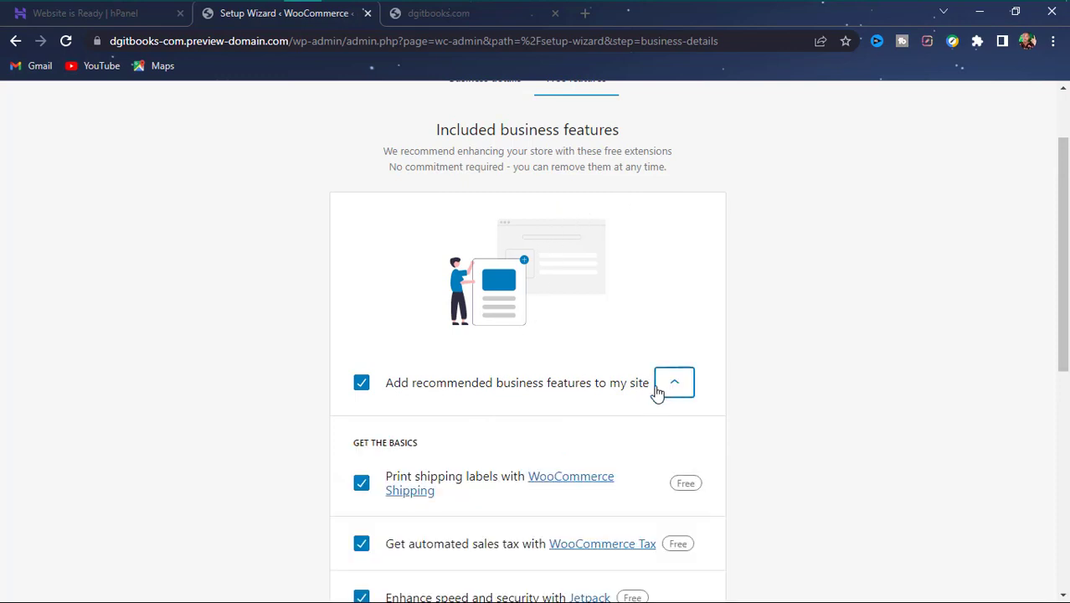
scroll(585, 383, down, 4)
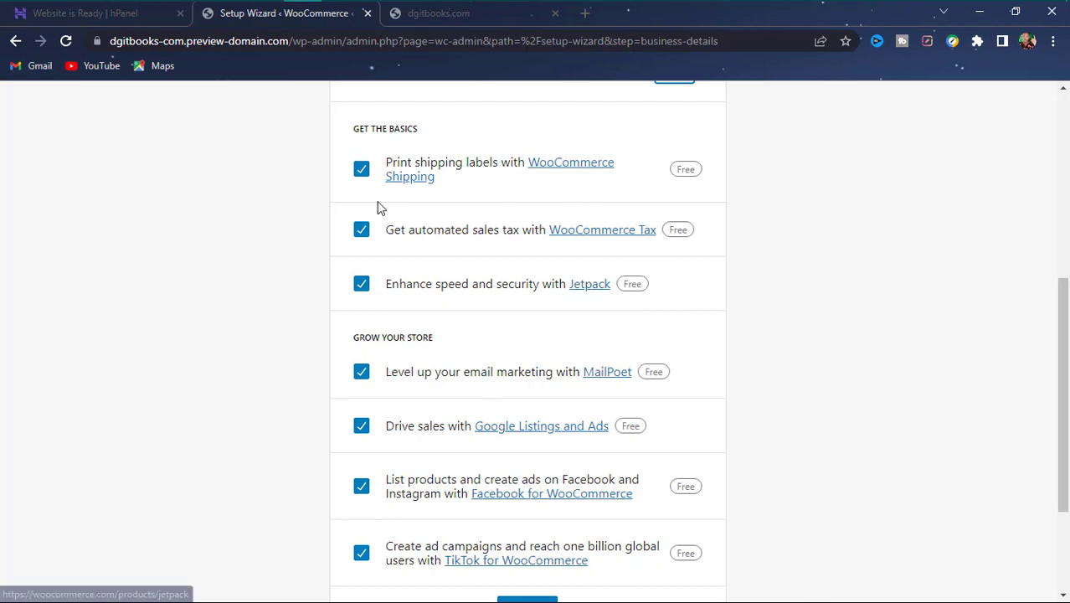
scroll(586, 251, down, 3)
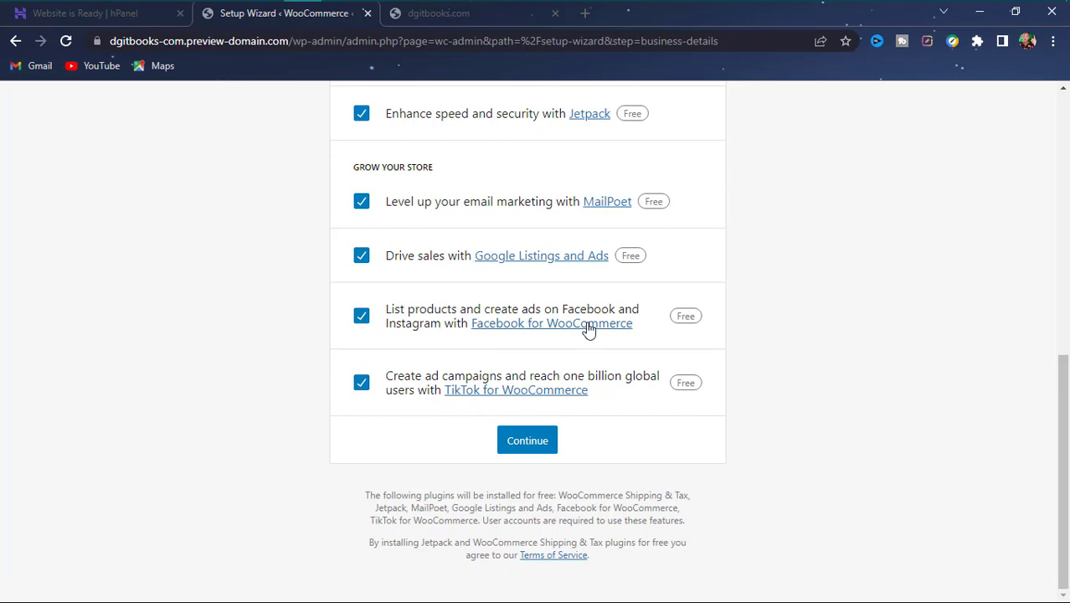
scroll(417, 307, up, 8)
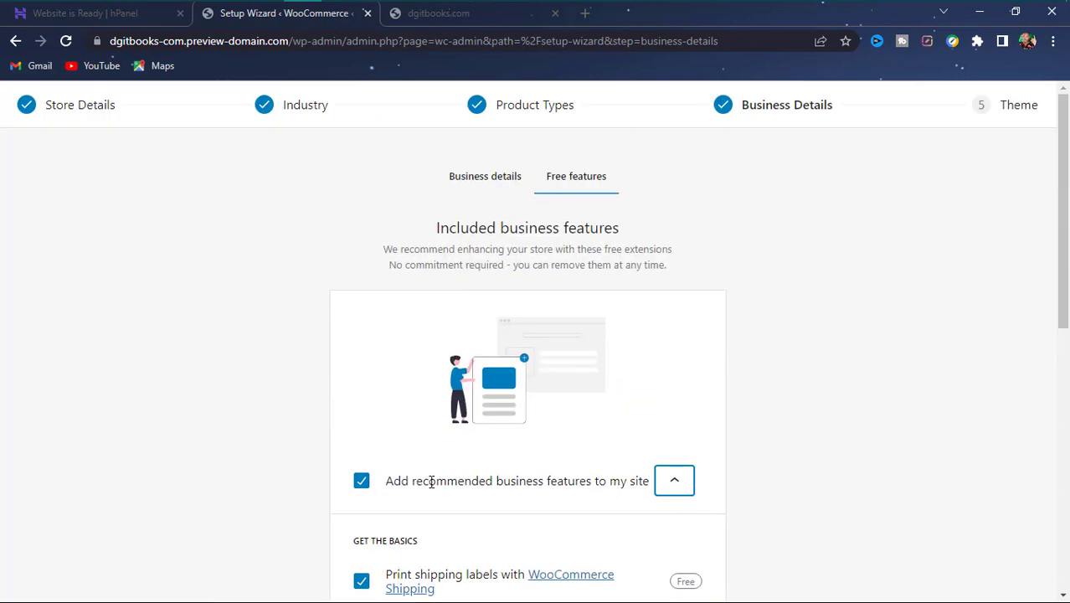
click(676, 484)
click(360, 481)
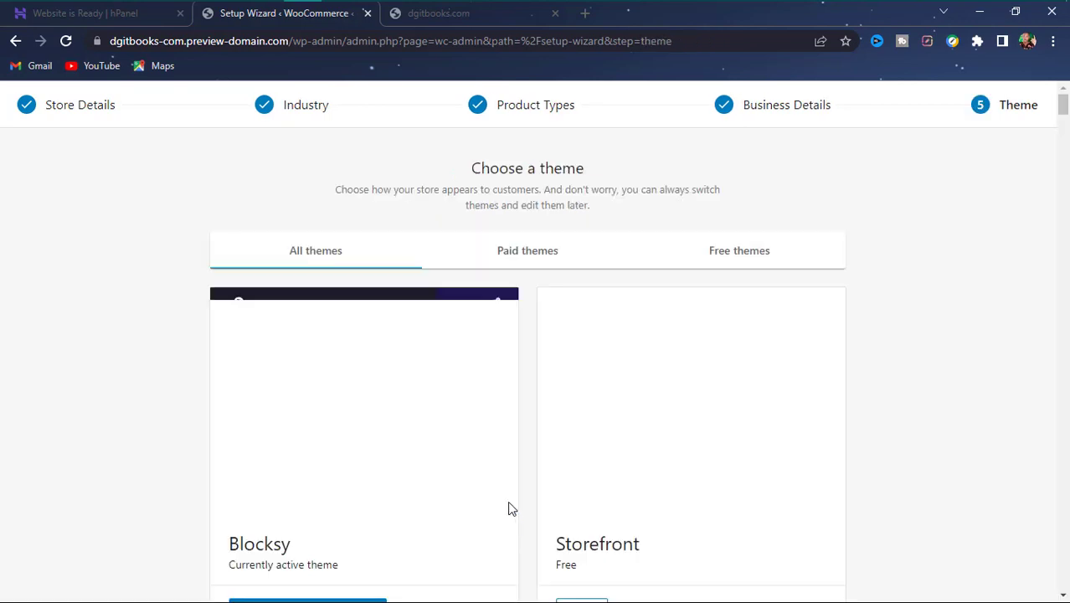
- Browse the Paid and Free themes tabs on the Choose a theme step
scroll(337, 437, down, 4)
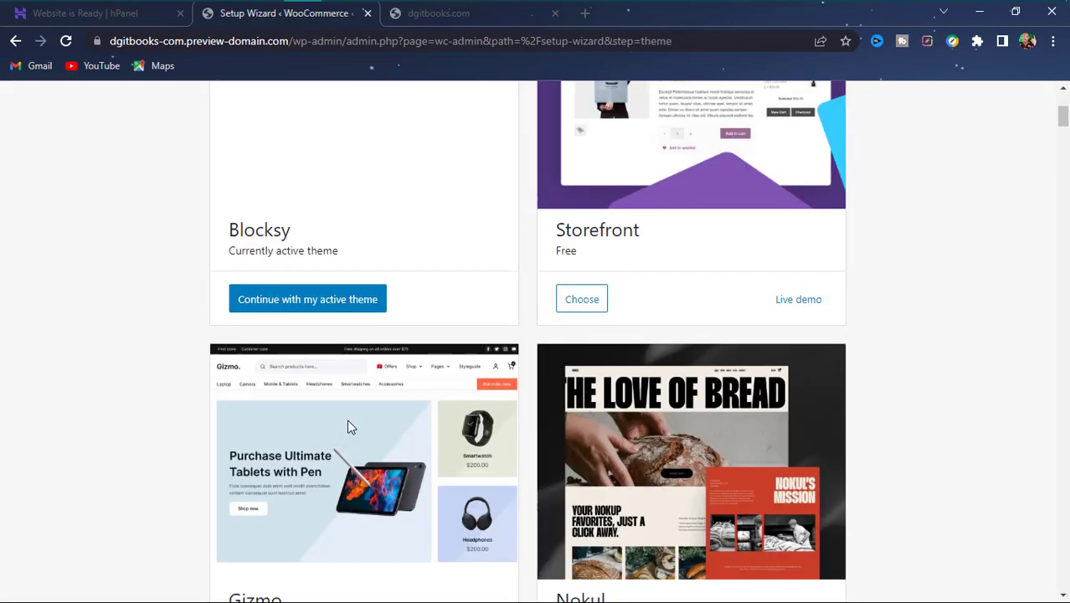
scroll(584, 450, up, 4)
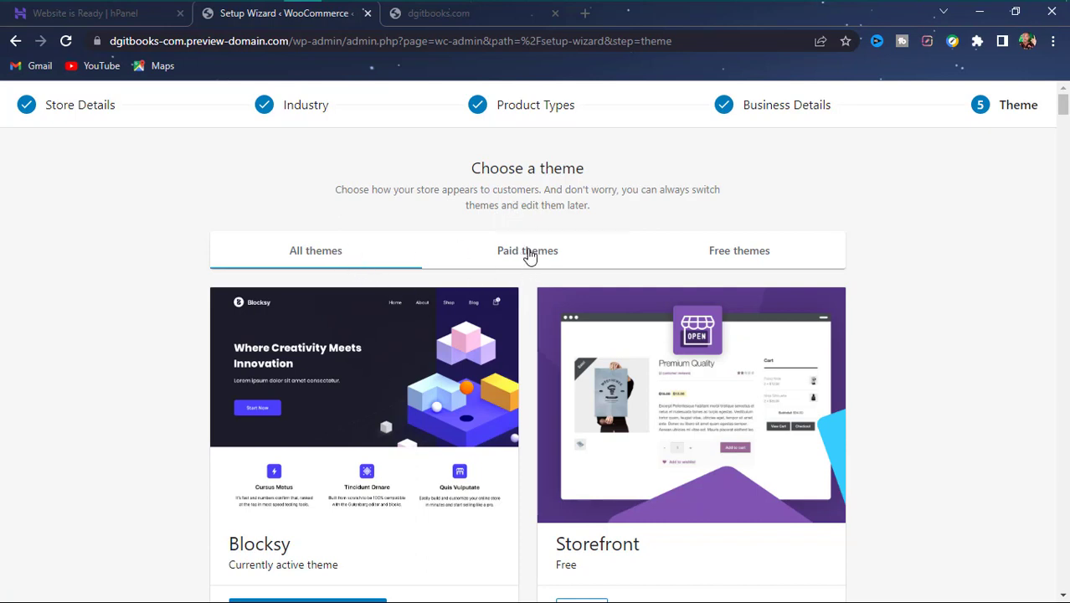
click(529, 255)
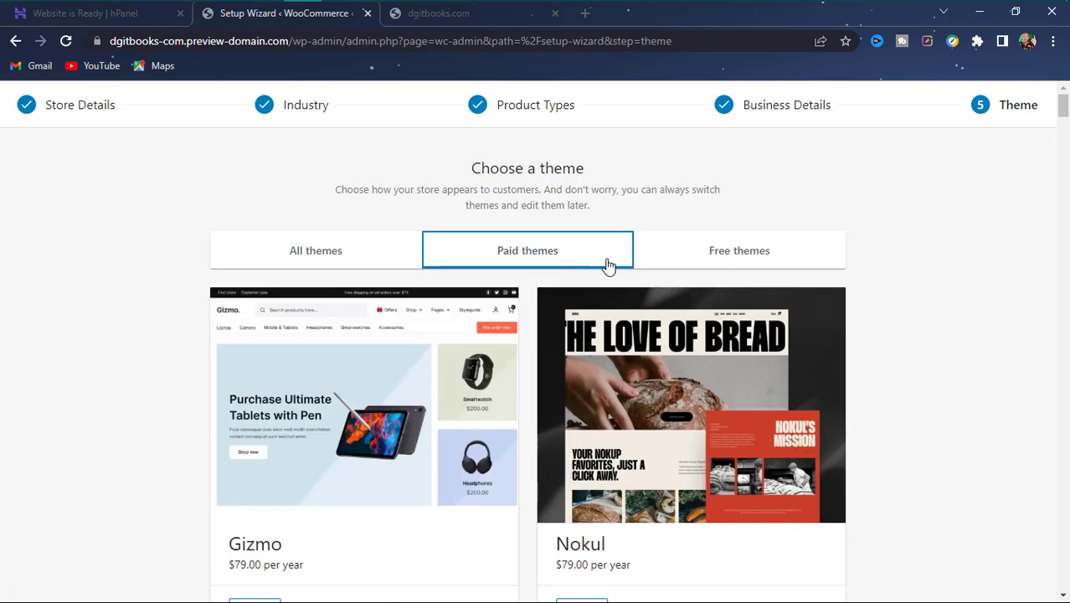
click(727, 258)
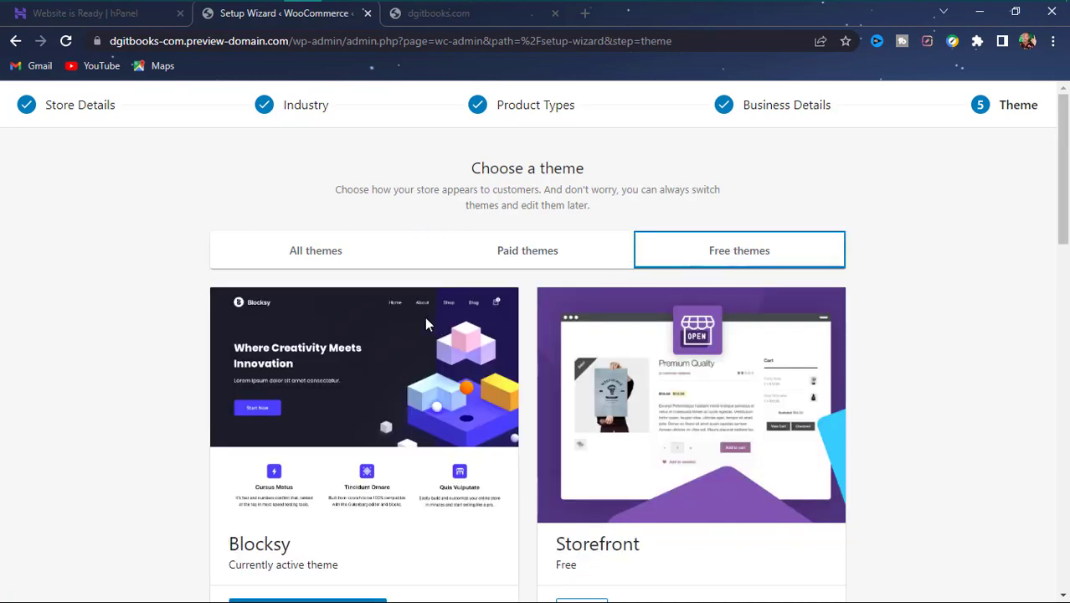
scroll(355, 255, down, 10)
scroll(355, 255, up, 10)
scroll(358, 259, down, 5)
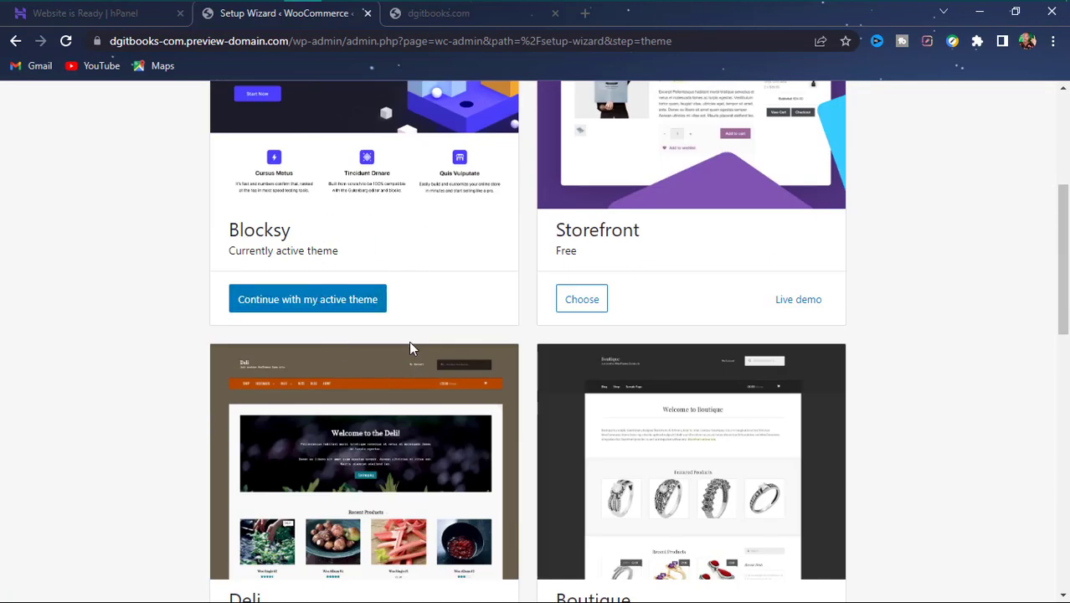
scroll(407, 335, down, 3)
scroll(394, 318, down, 3)
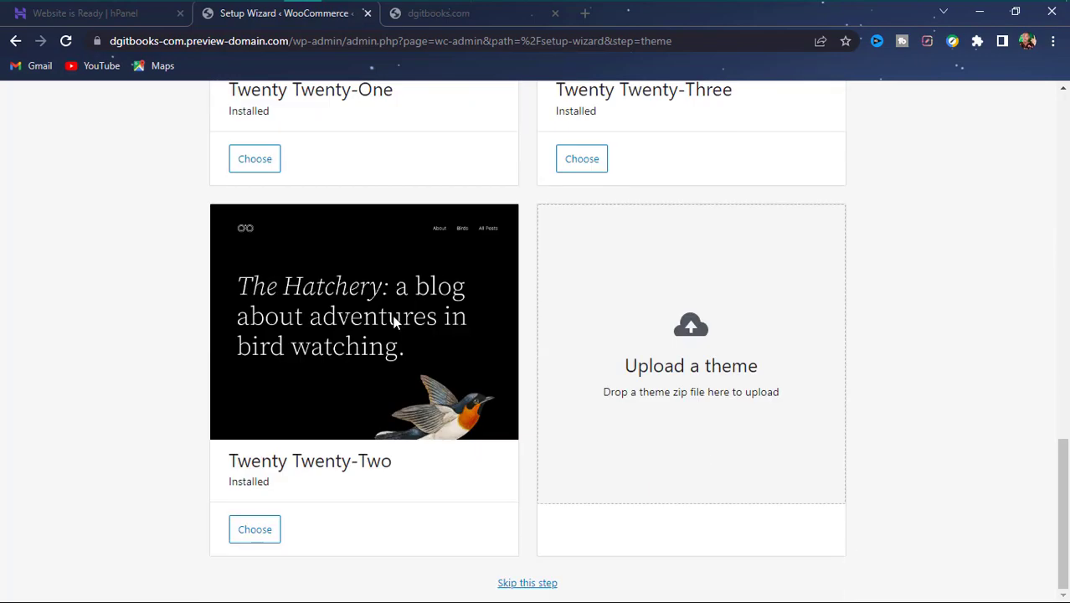
scroll(394, 317, up, 11)
scroll(397, 339, down, 5)
scroll(398, 352, down, 1)
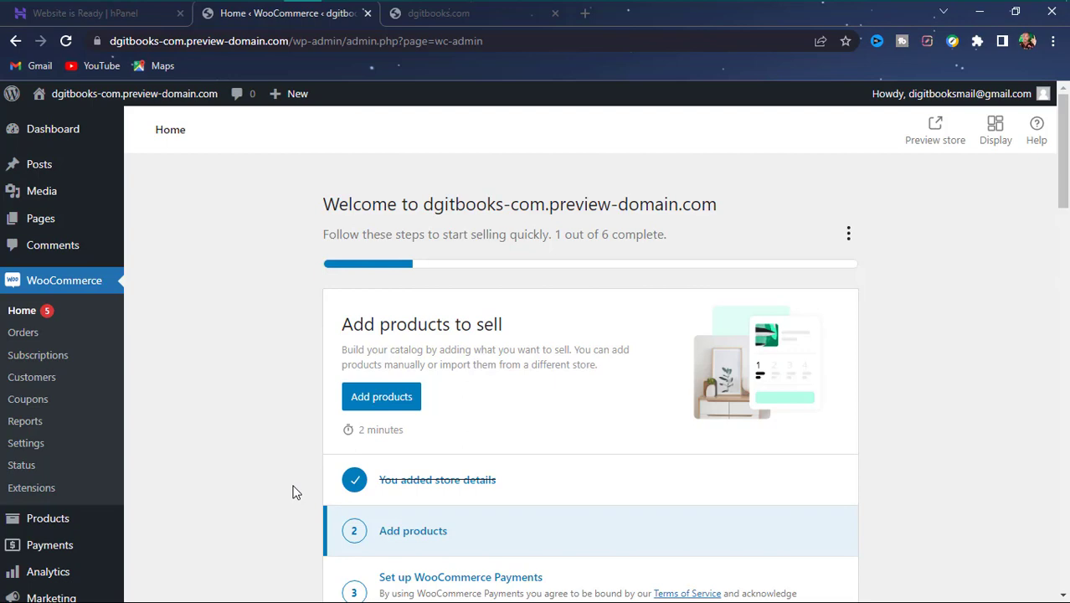
scroll(335, 498, down, 10)
scroll(359, 479, down, 1)
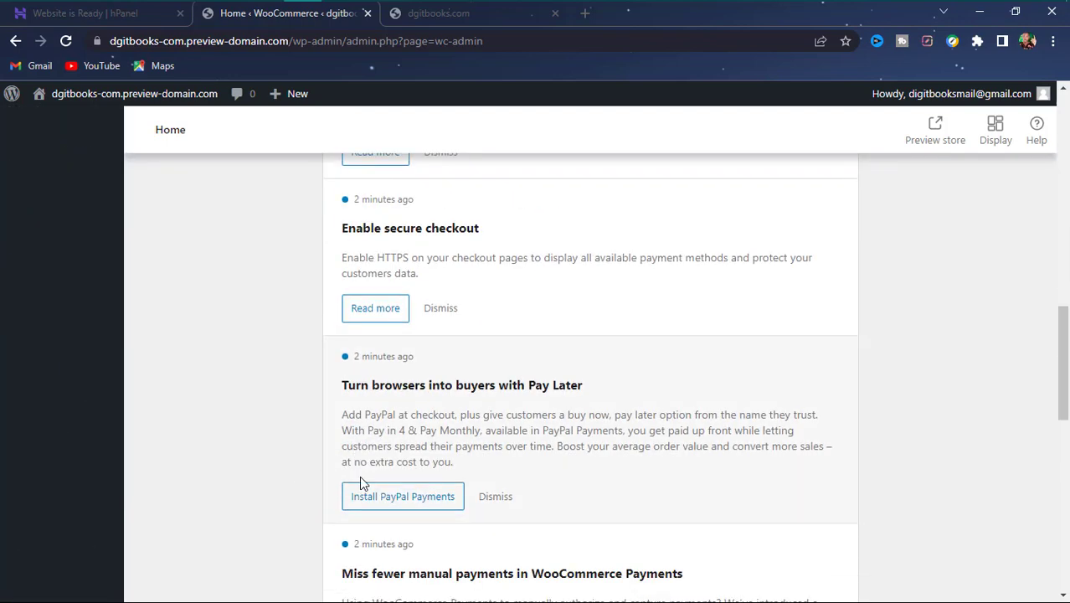
scroll(361, 484, down, 5)
scroll(371, 492, up, 15)
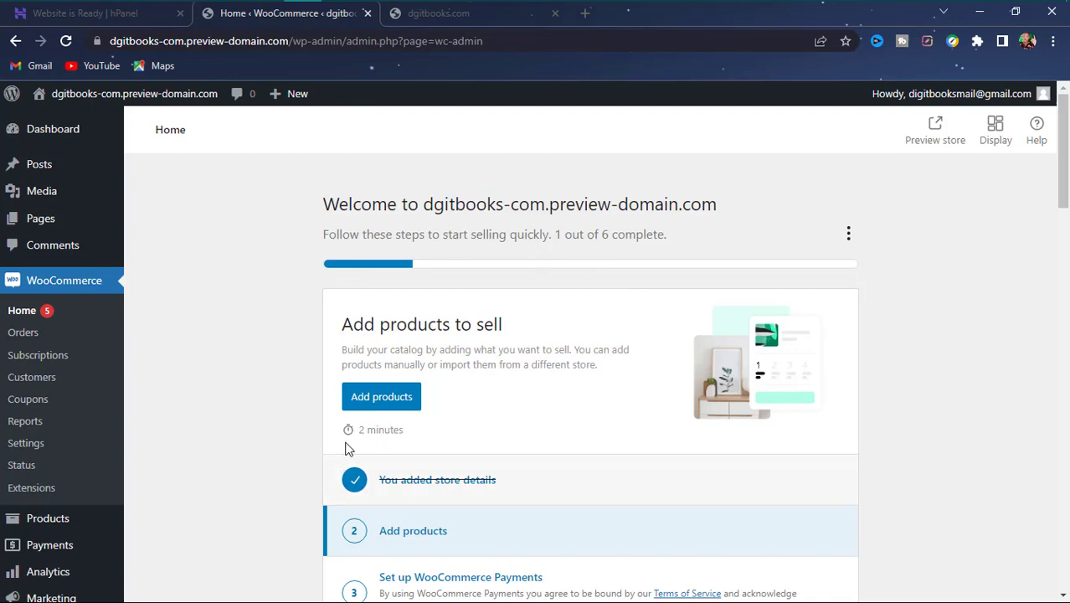
scroll(394, 427, down, 5)
scroll(398, 429, down, 2)
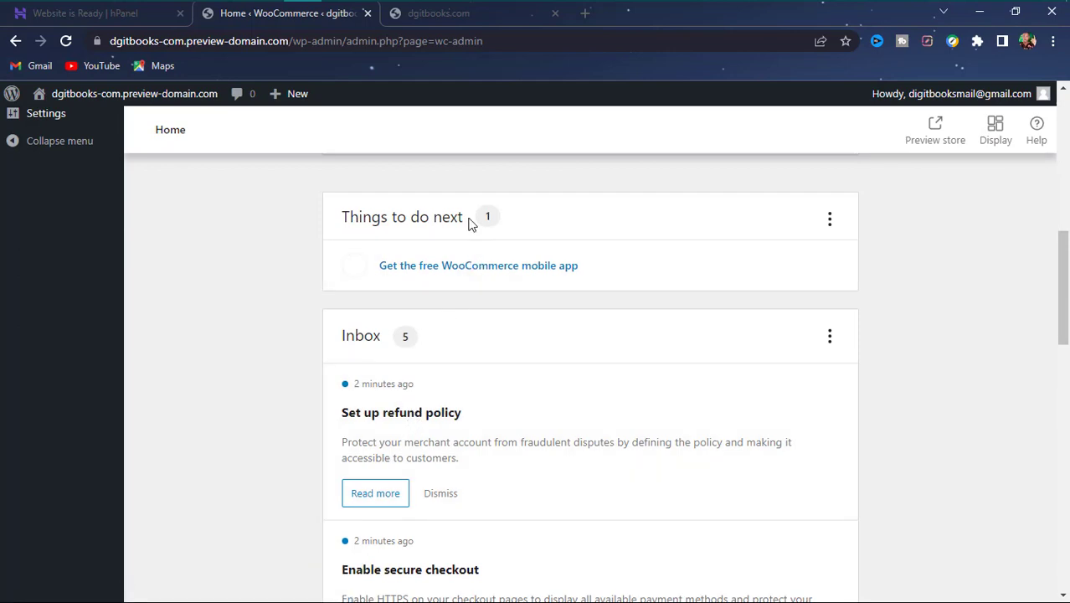
scroll(471, 234, up, 4)
scroll(473, 232, up, 4)
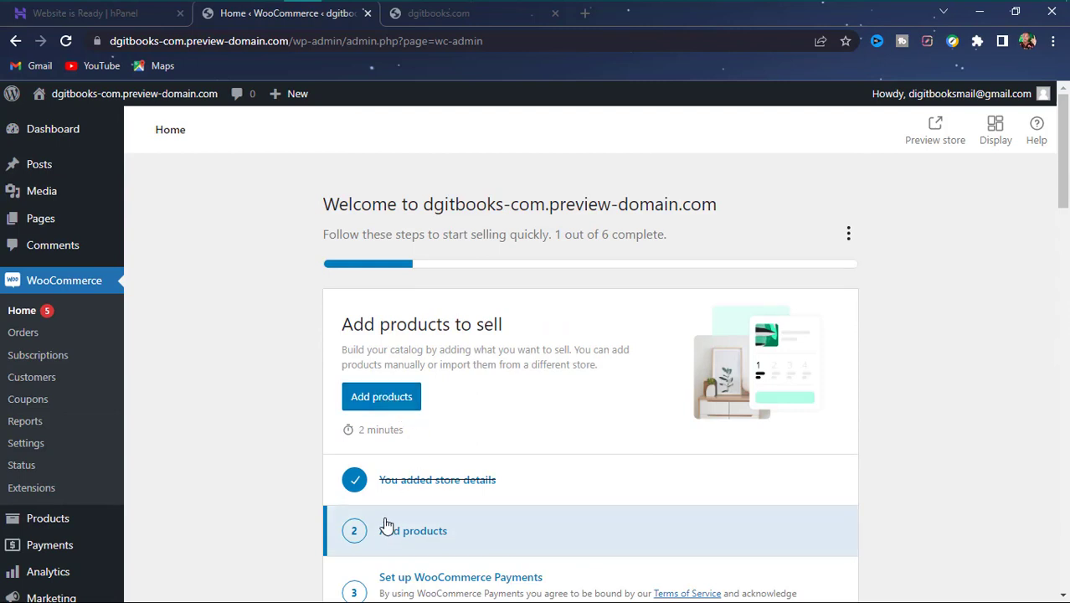
scroll(388, 529, down, 3)
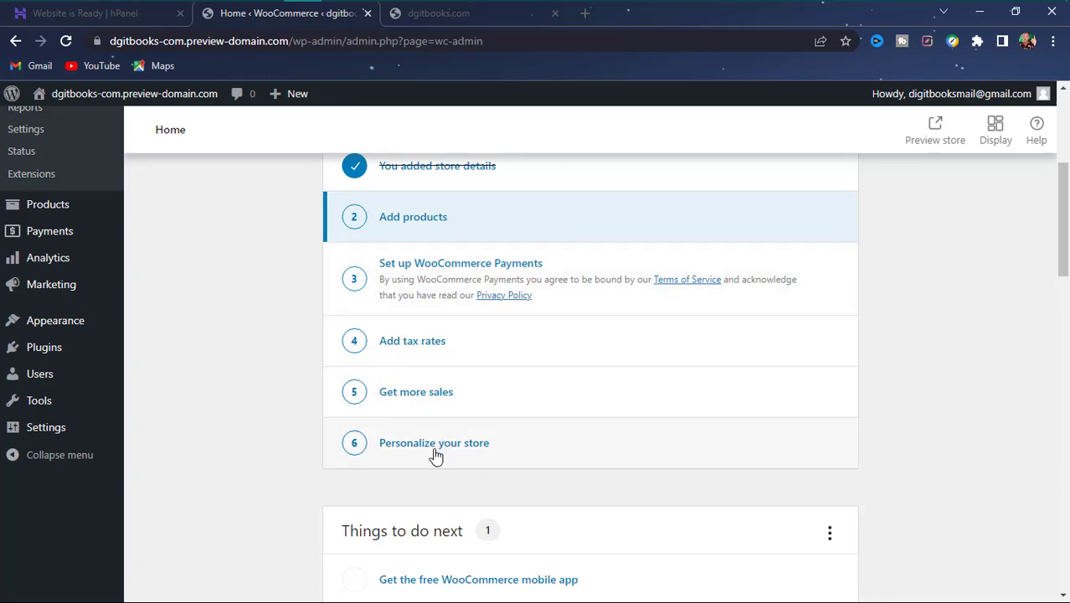
scroll(289, 418, down, 15)
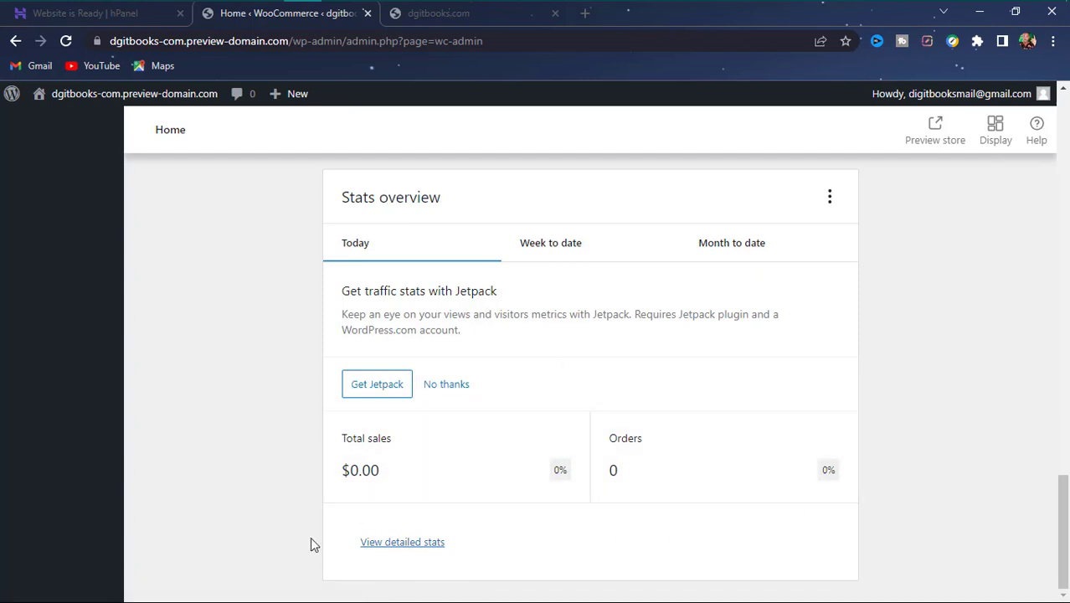
scroll(310, 544, up, 20)
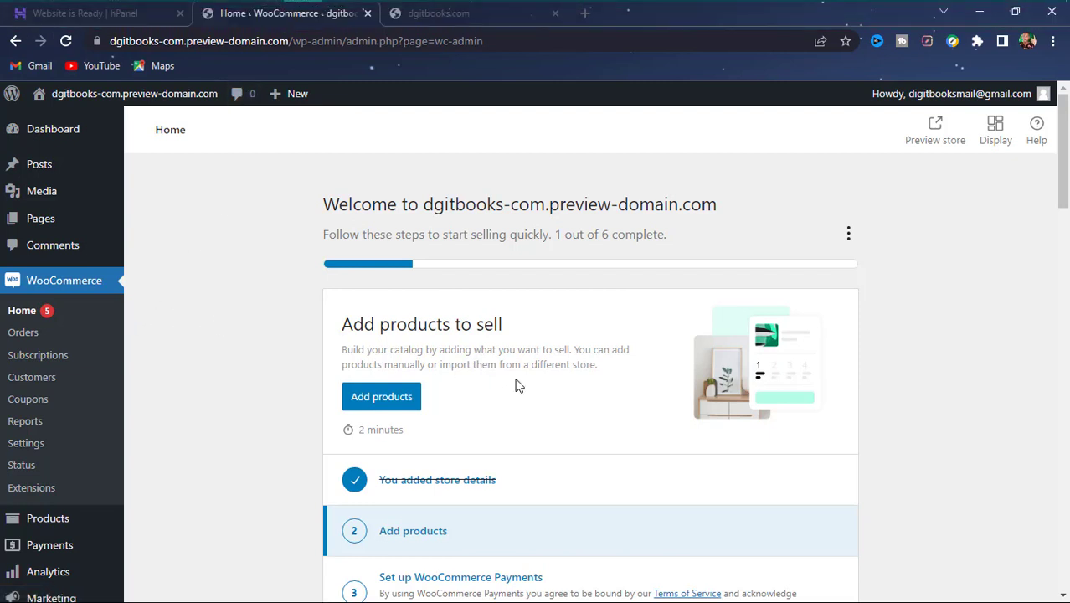
- Reload the dgitbooks.com storefront tab and view the new Cart page
click(426, 13)
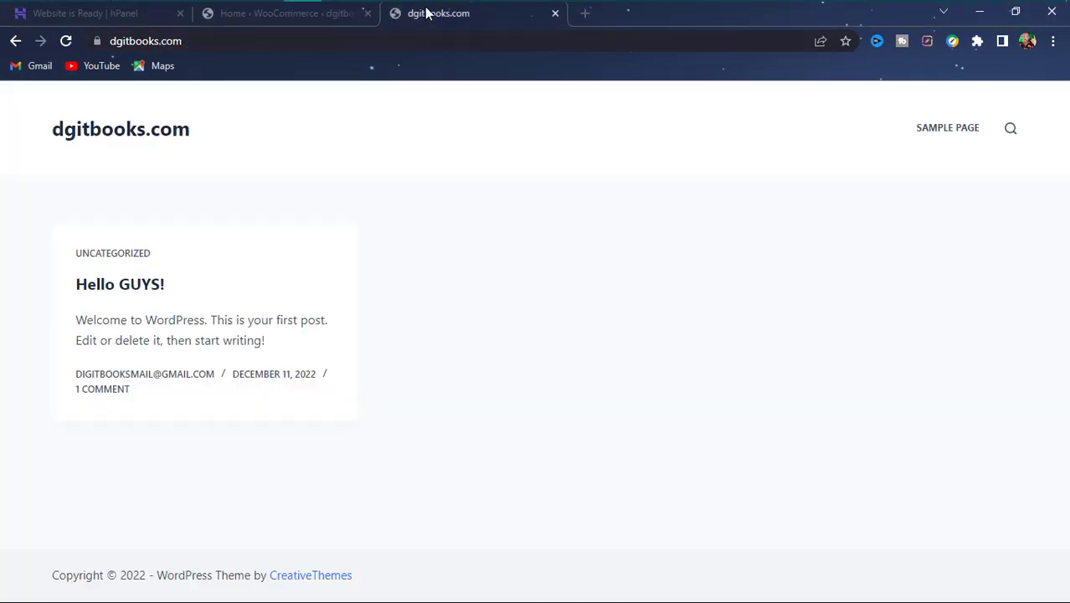
click(65, 40)
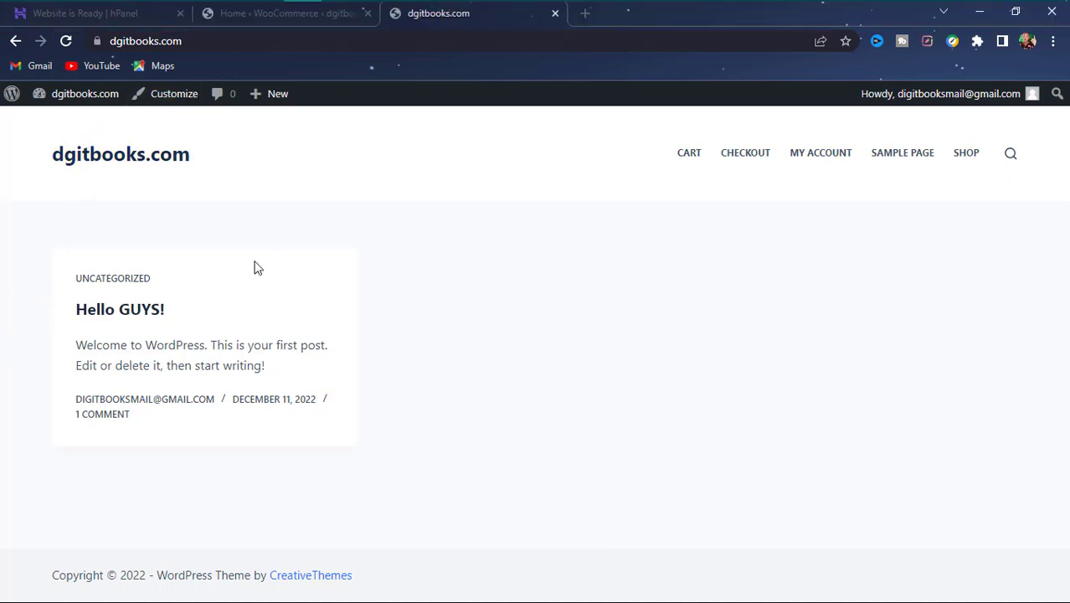
click(690, 156)
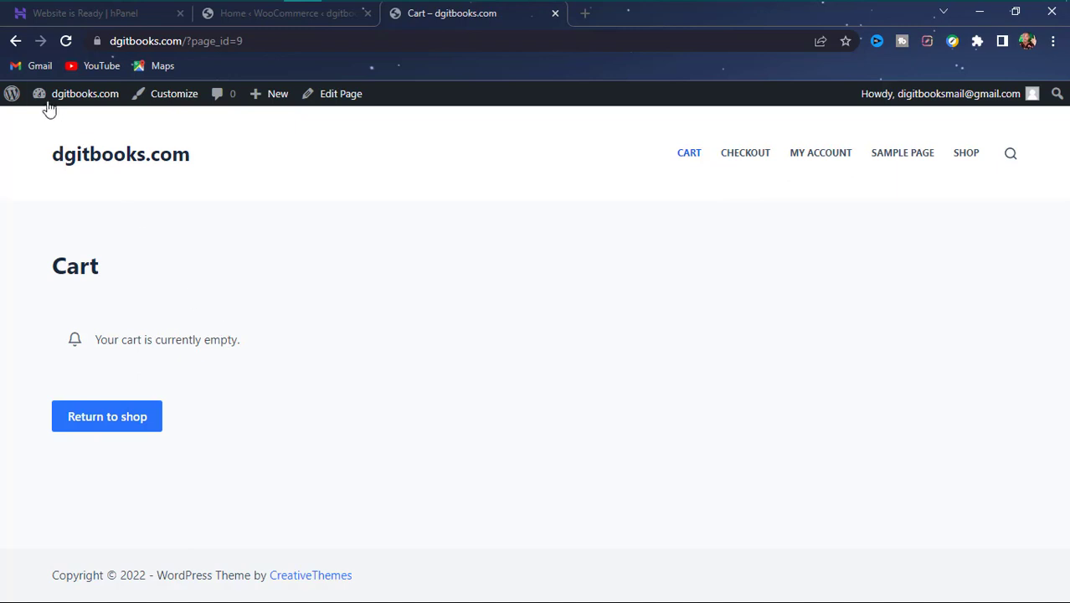
click(14, 42)
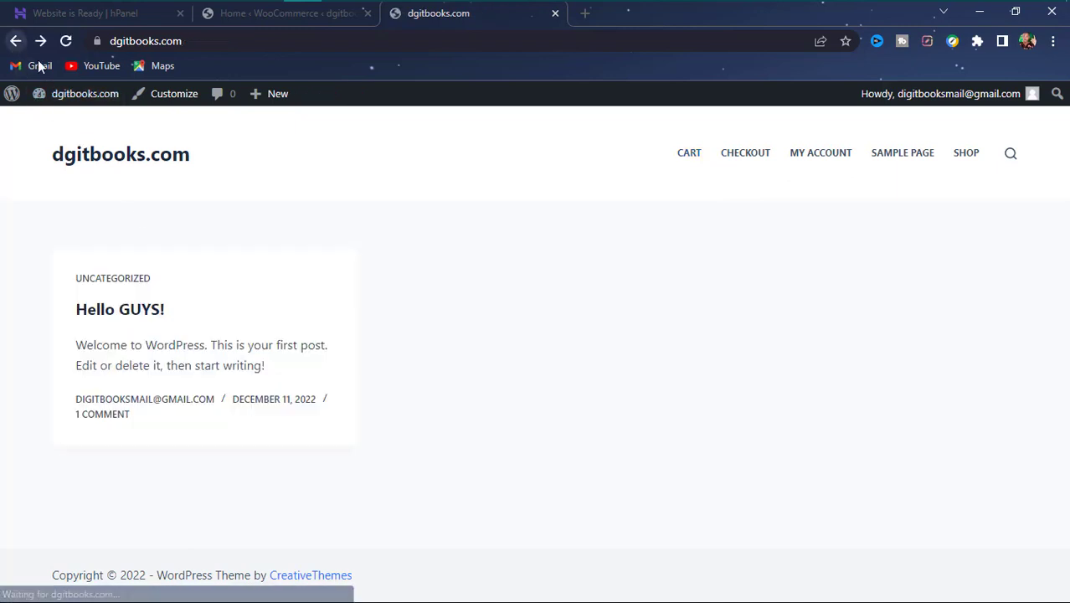
- Visit the Checkout, My account, Sample Page and Shop pages, ending on My account
click(735, 158)
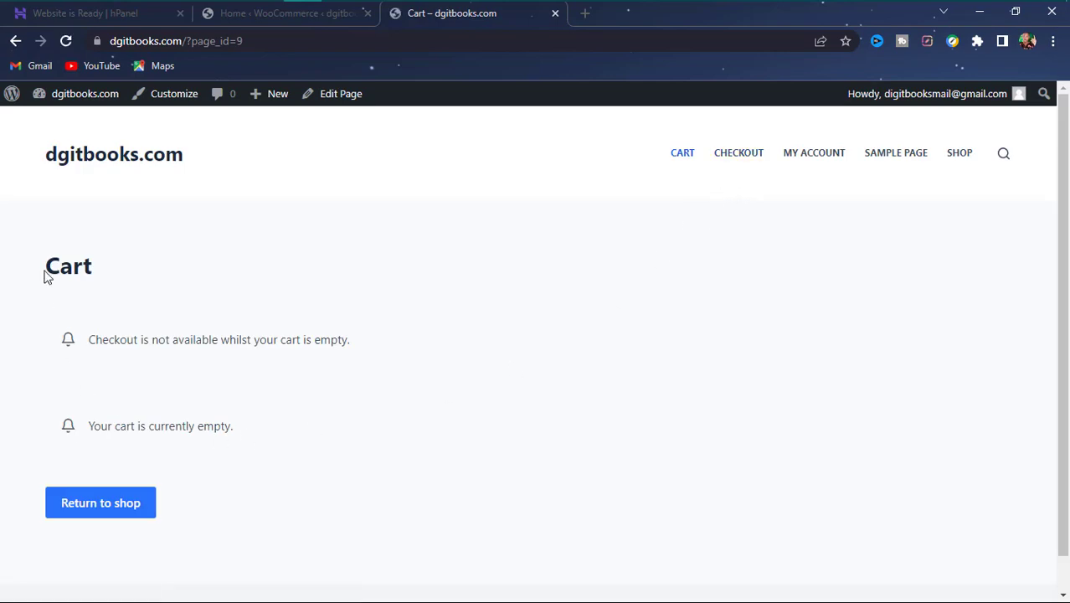
click(812, 164)
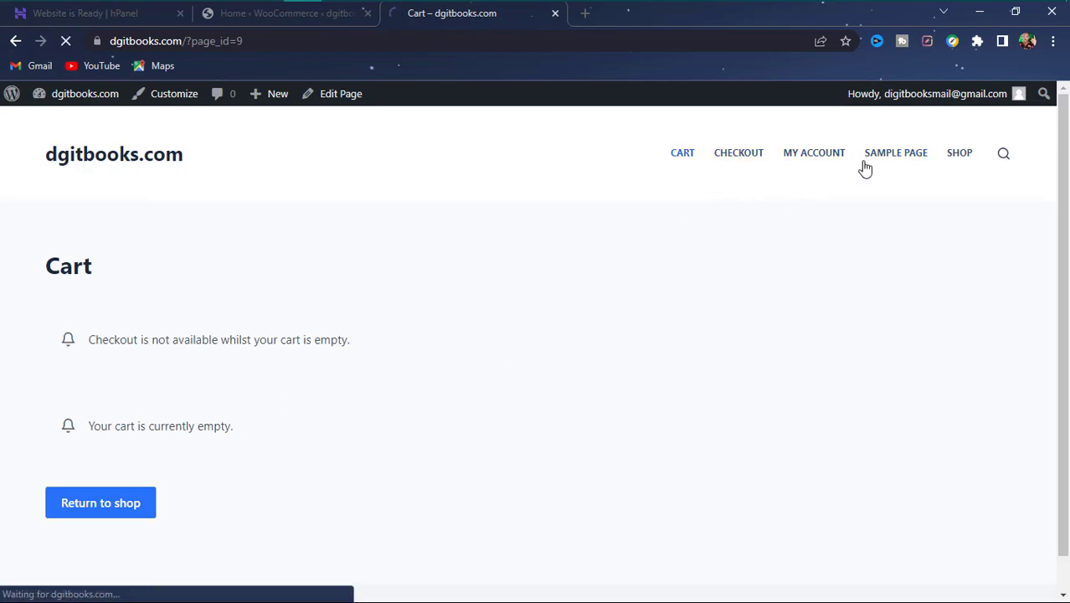
click(916, 164)
click(957, 157)
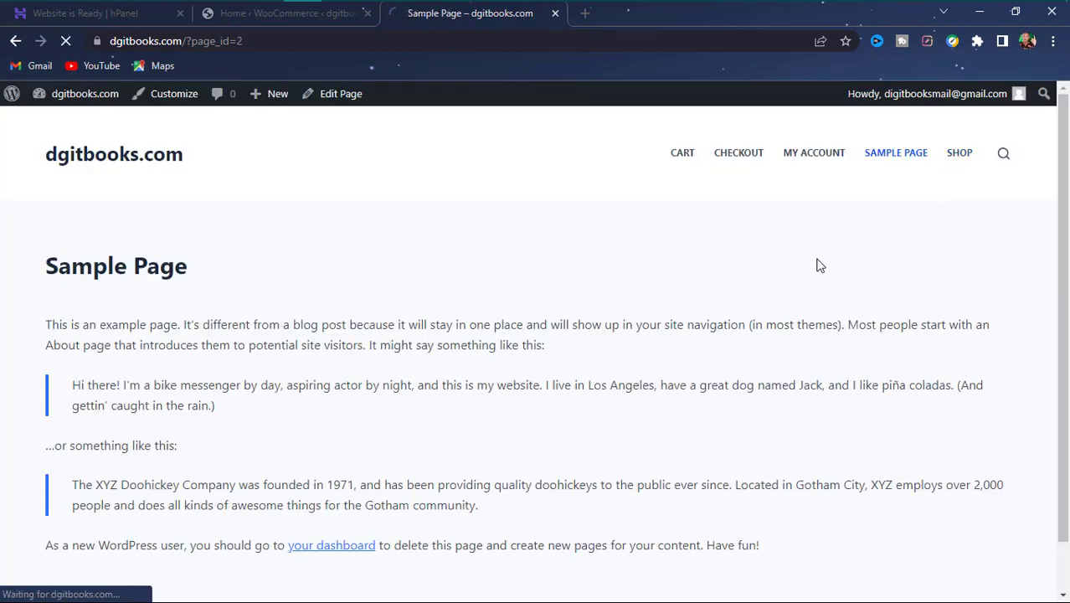
click(830, 159)
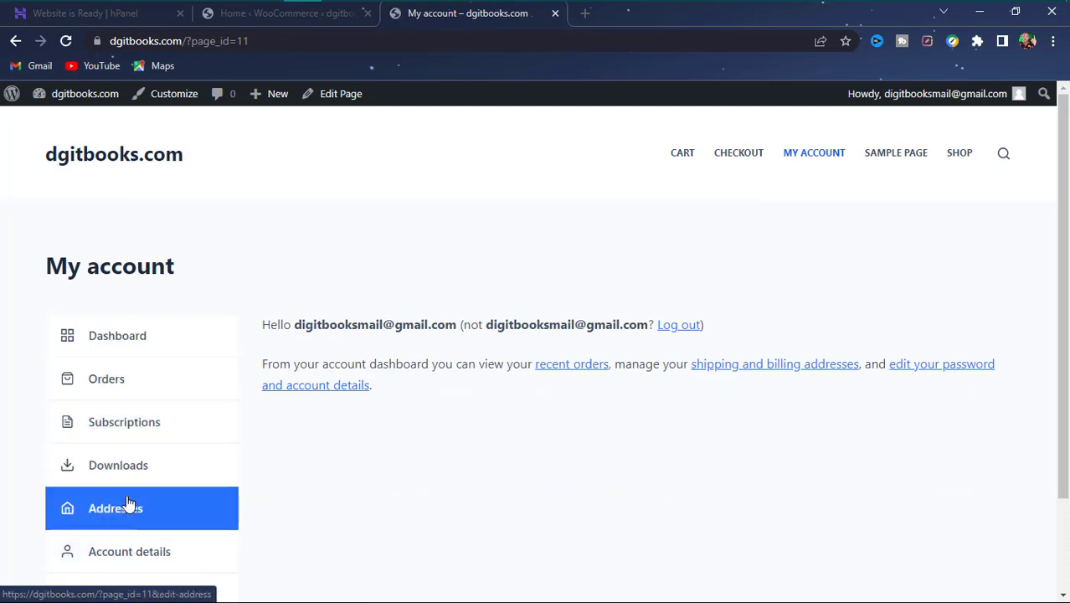
- Highlight the CART–SHOP menu items and the page_id=11 part of the address
scroll(124, 548, down, 2)
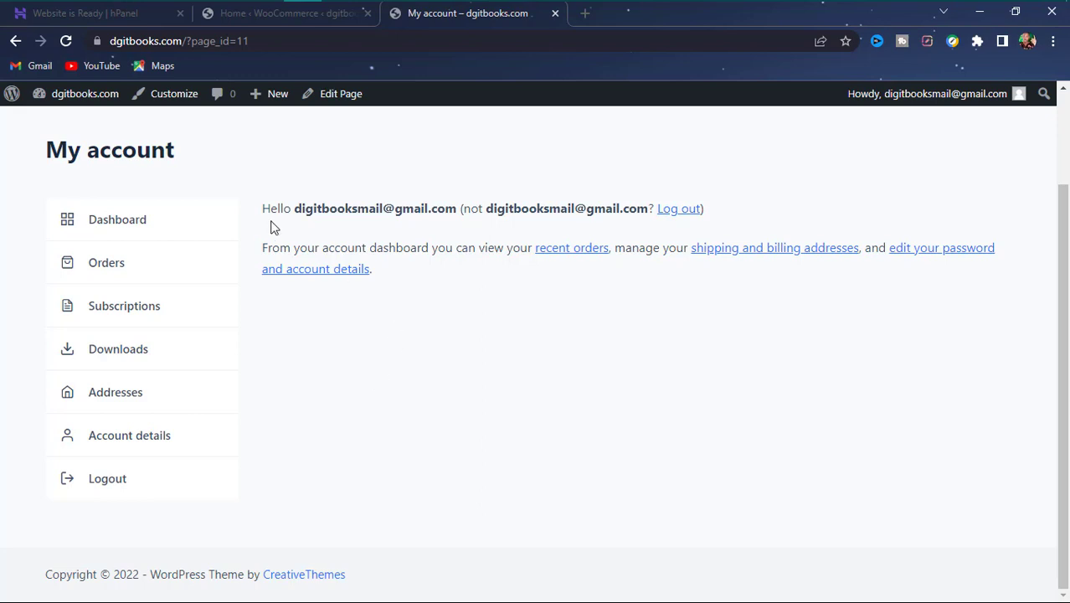
scroll(272, 243, up, 2)
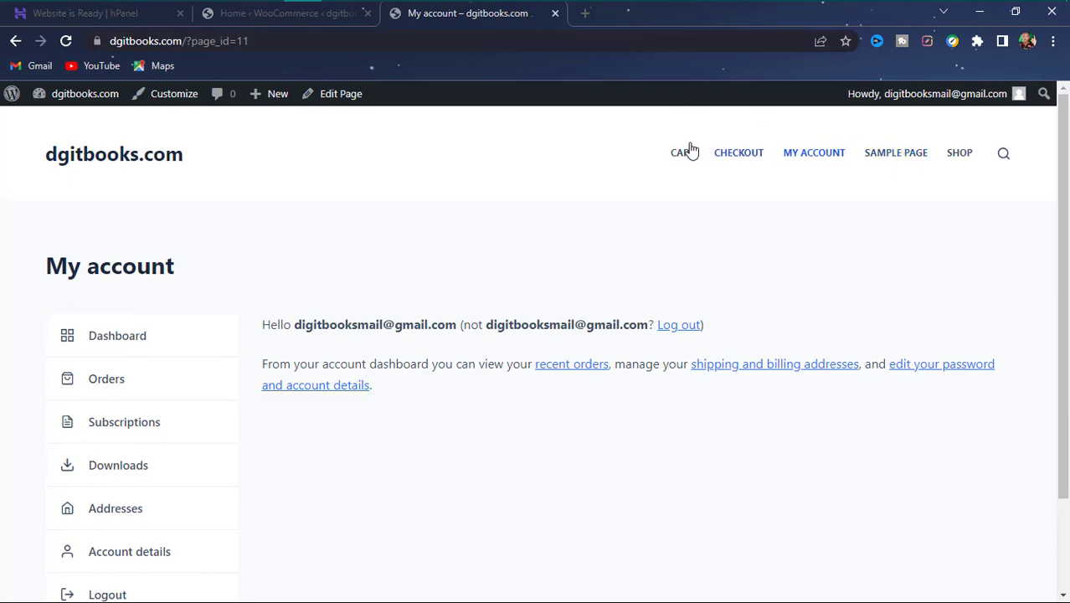
drag(656, 153, 1022, 163)
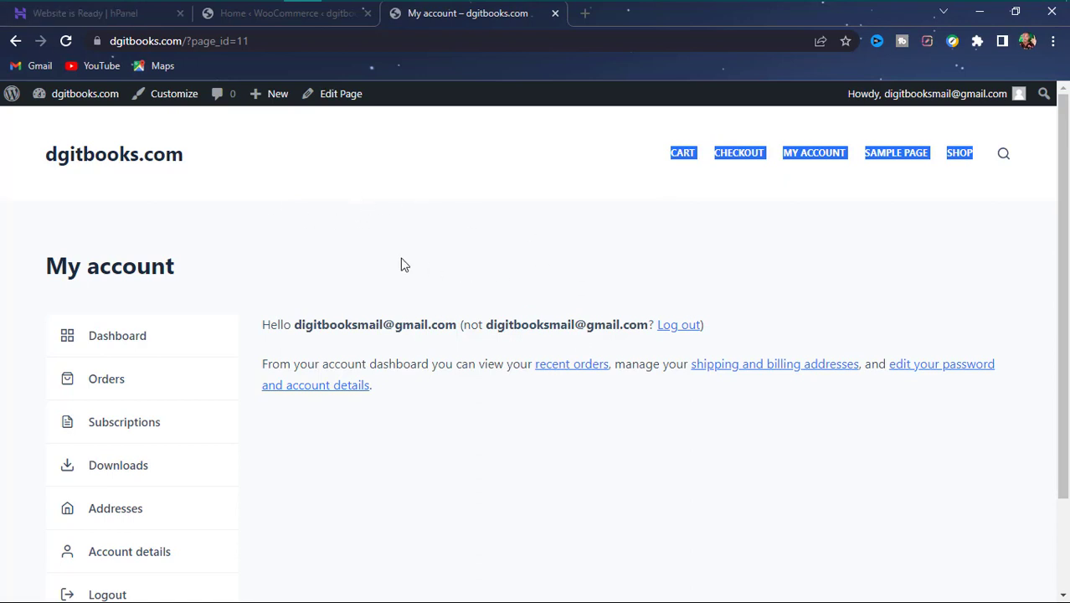
click(362, 262)
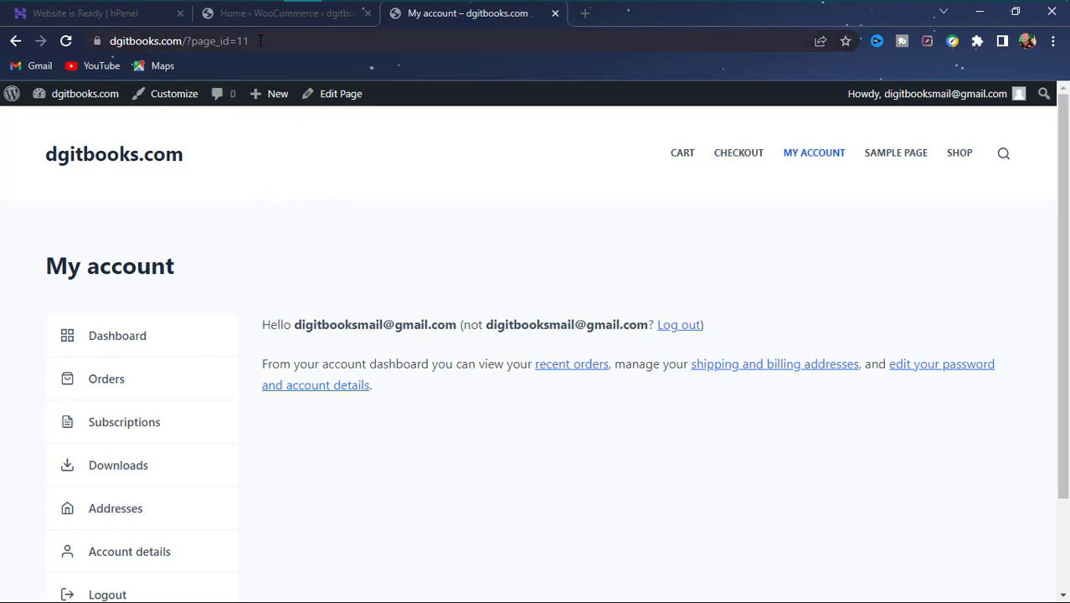
drag(261, 40, 186, 50)
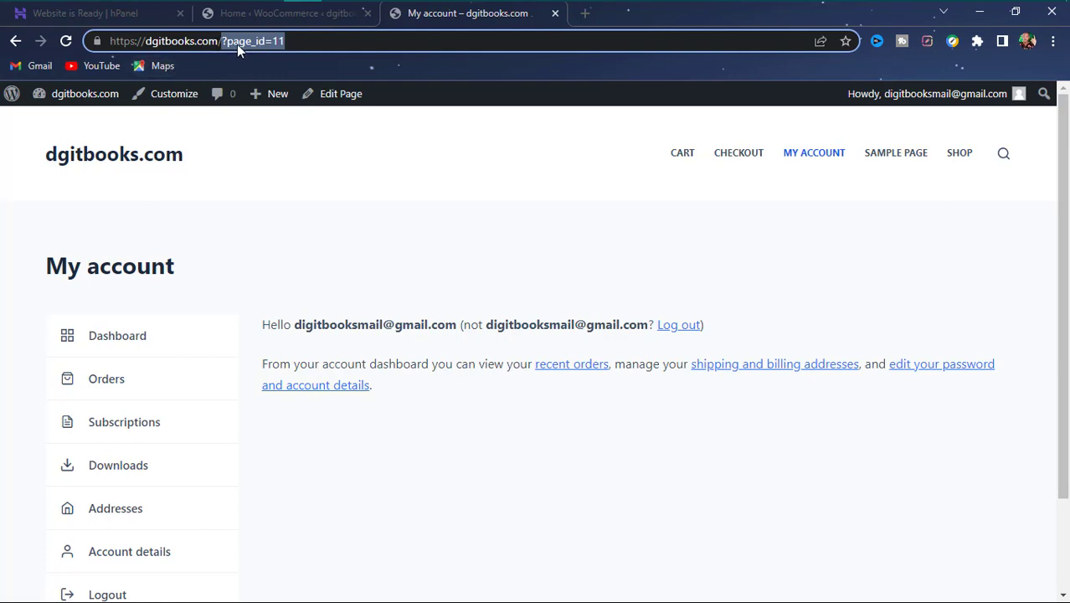
- Open jumia.com.ng in a new tab and try its Account > My Account page
click(587, 19)
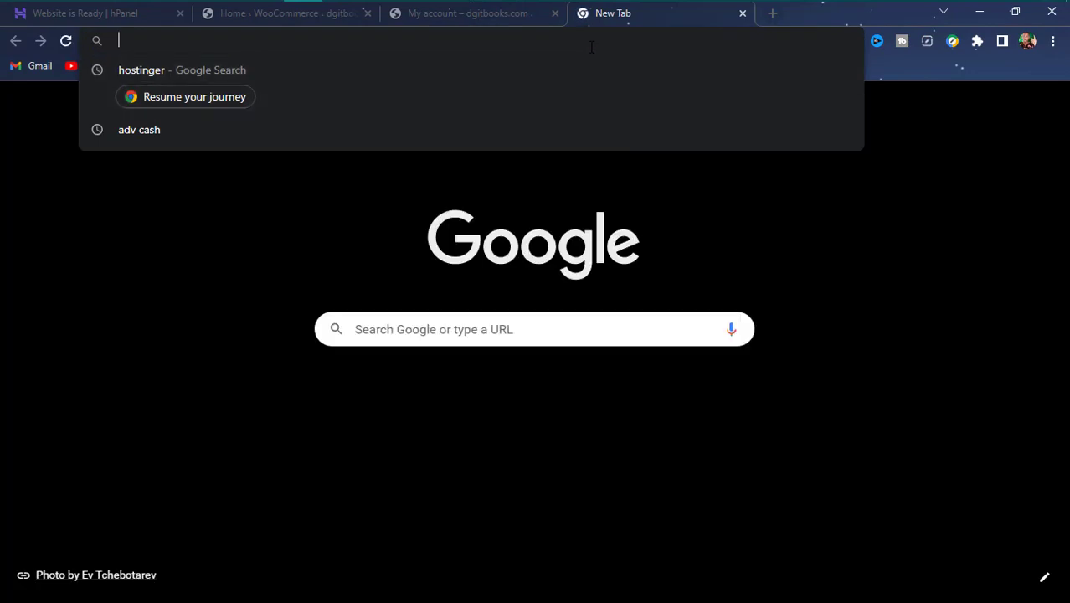
text(JUMIA)
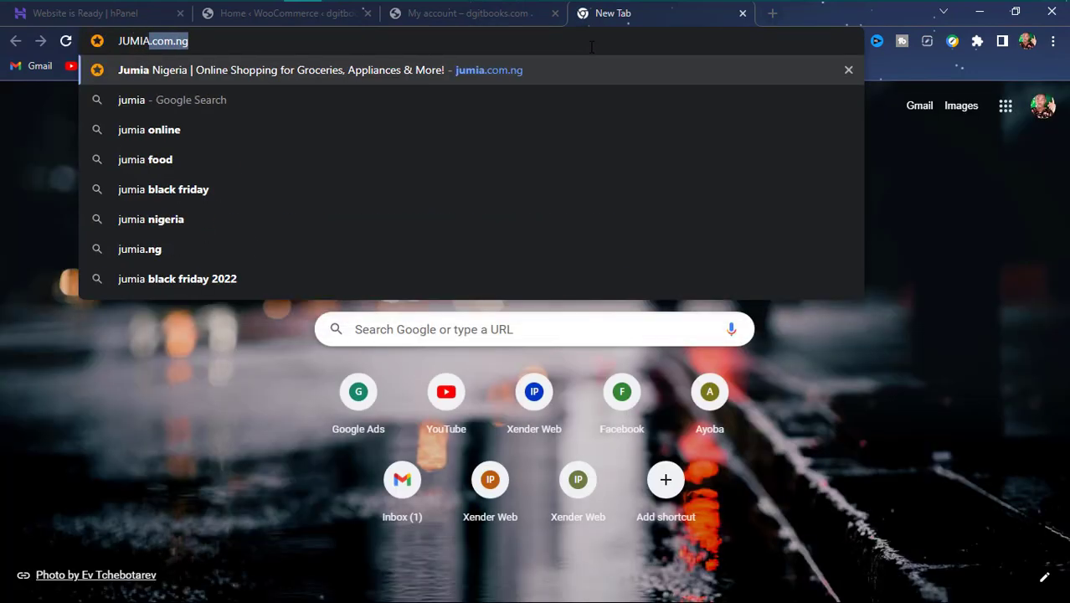
key(Return)
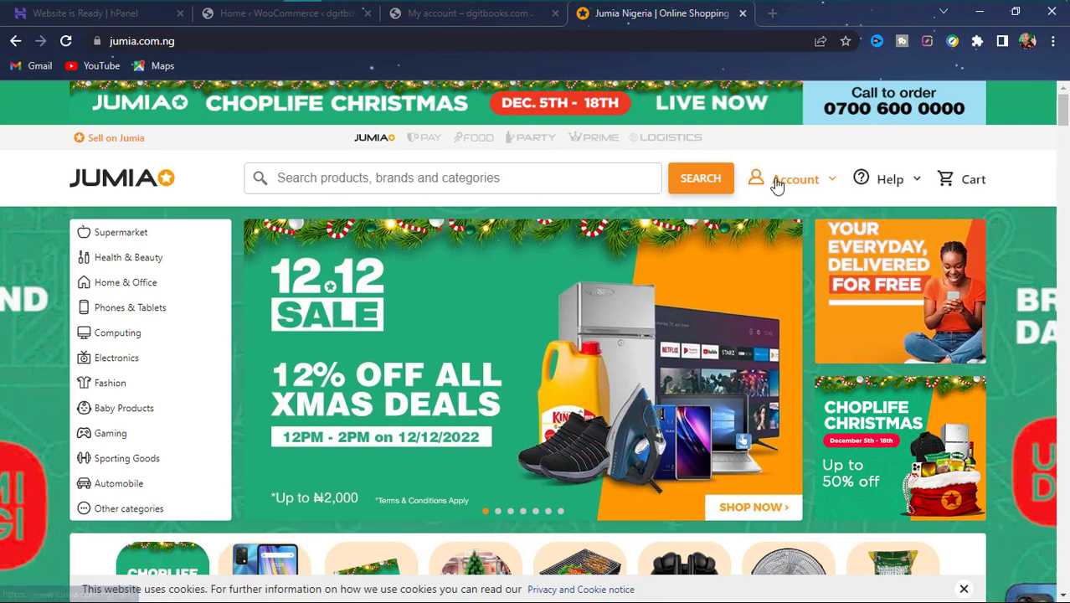
click(777, 182)
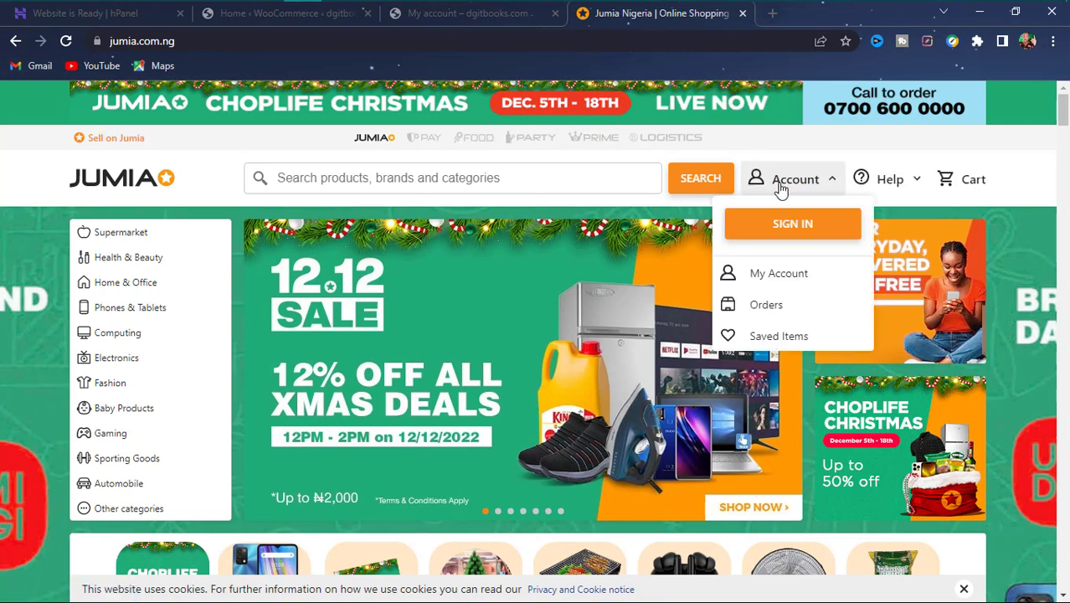
click(788, 282)
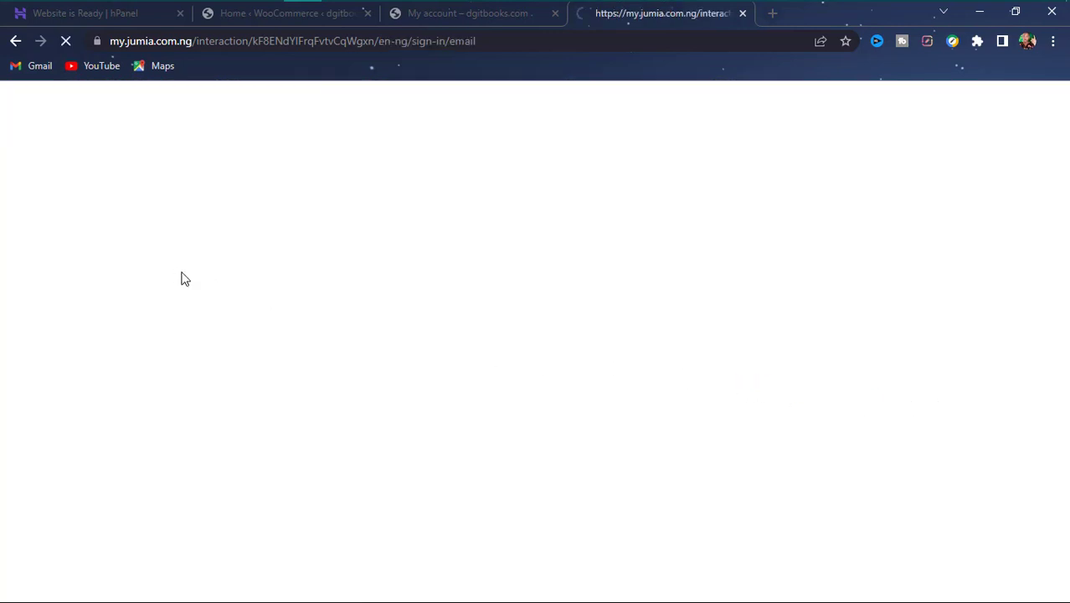
click(16, 41)
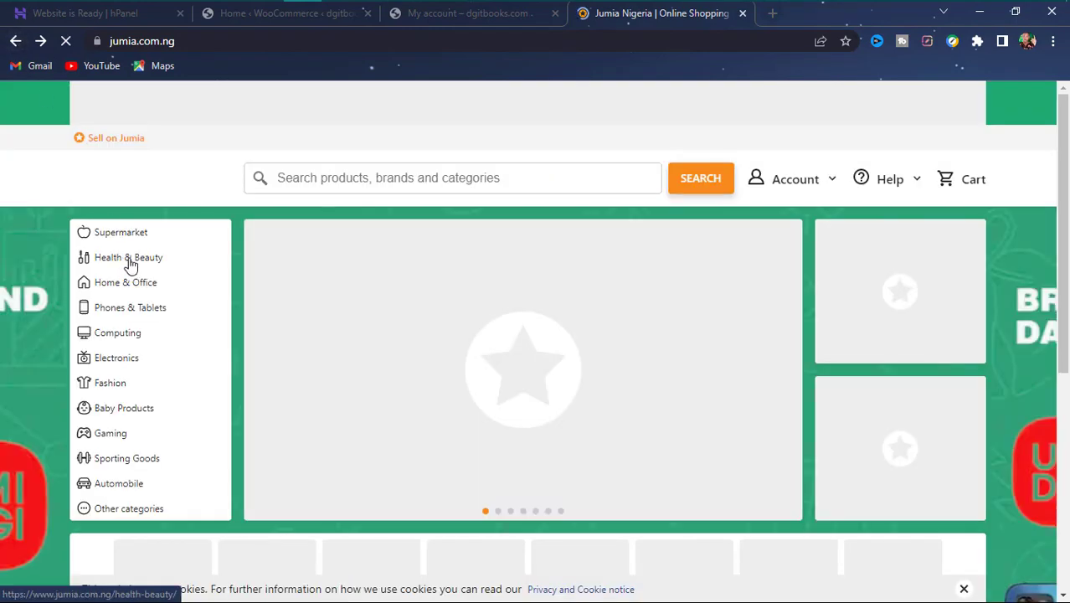
- Open the Coca-cola Drink - 50cl Pet x 12 product, then return to the My account tab
scroll(360, 346, down, 5)
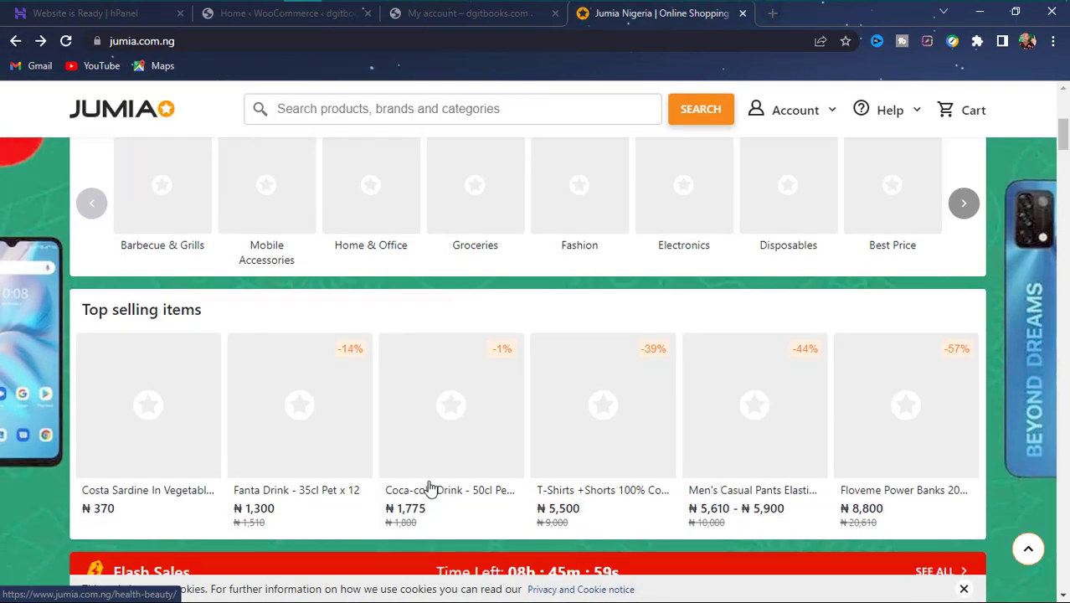
click(430, 490)
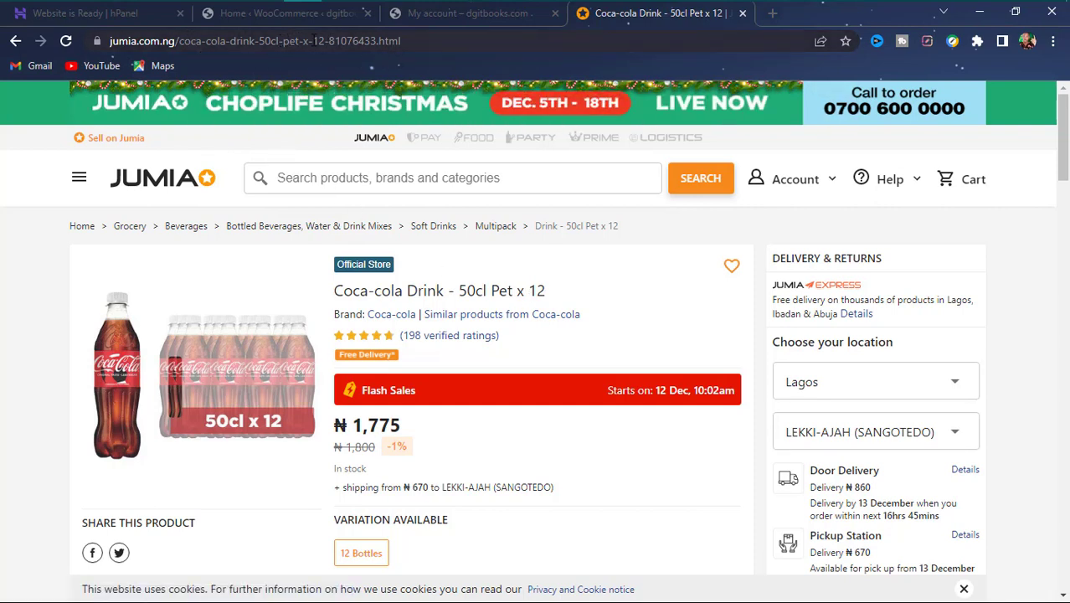
click(427, 14)
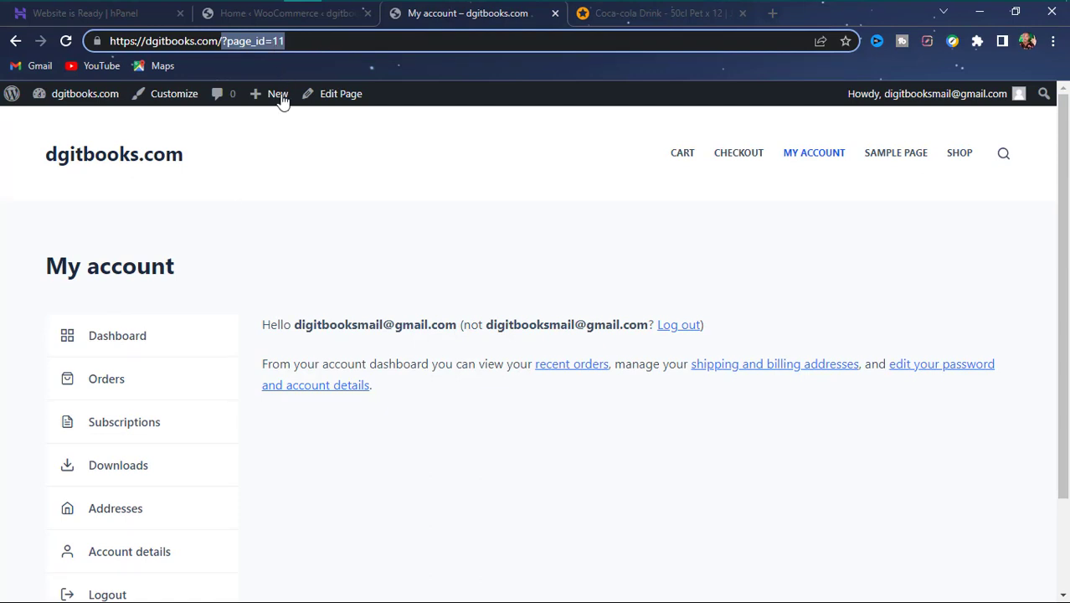
- From the WooCommerce admin, go to Settings > General and then Permalinks
click(267, 19)
scroll(21, 375, down, 4)
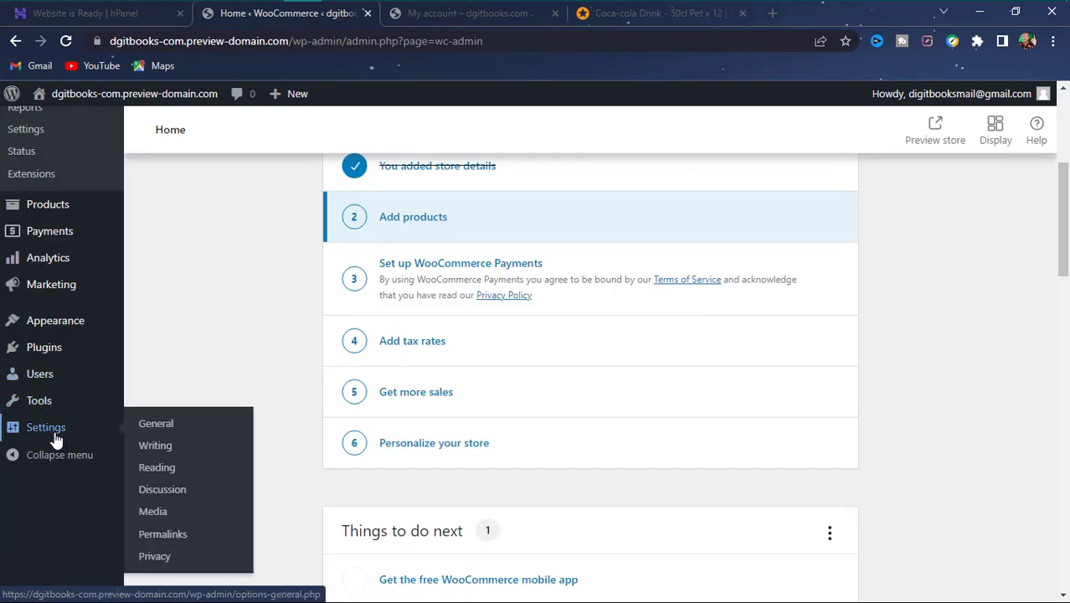
click(56, 437)
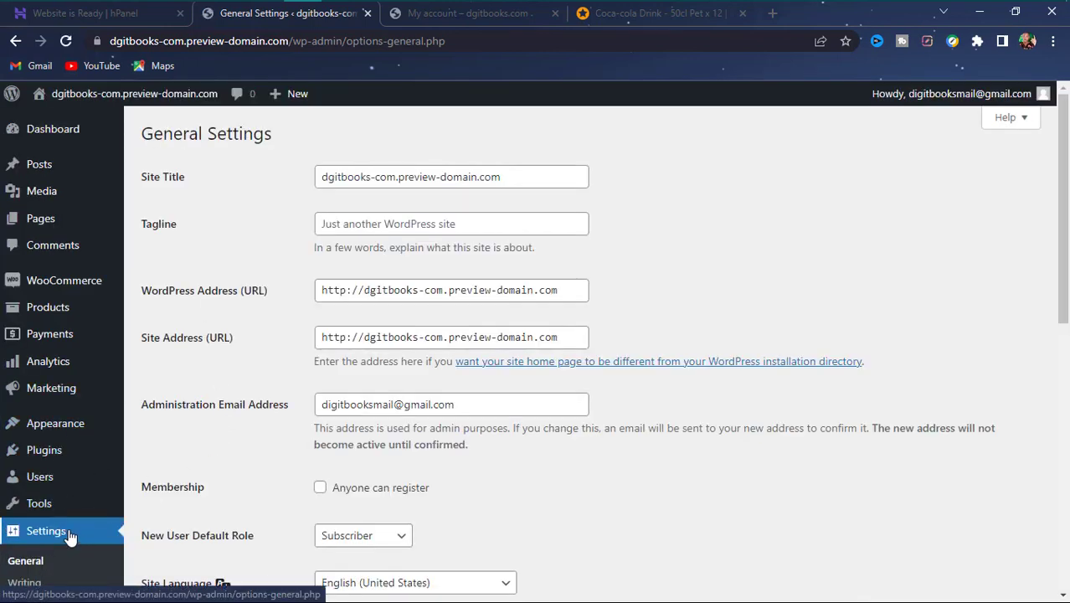
scroll(193, 527, down, 4)
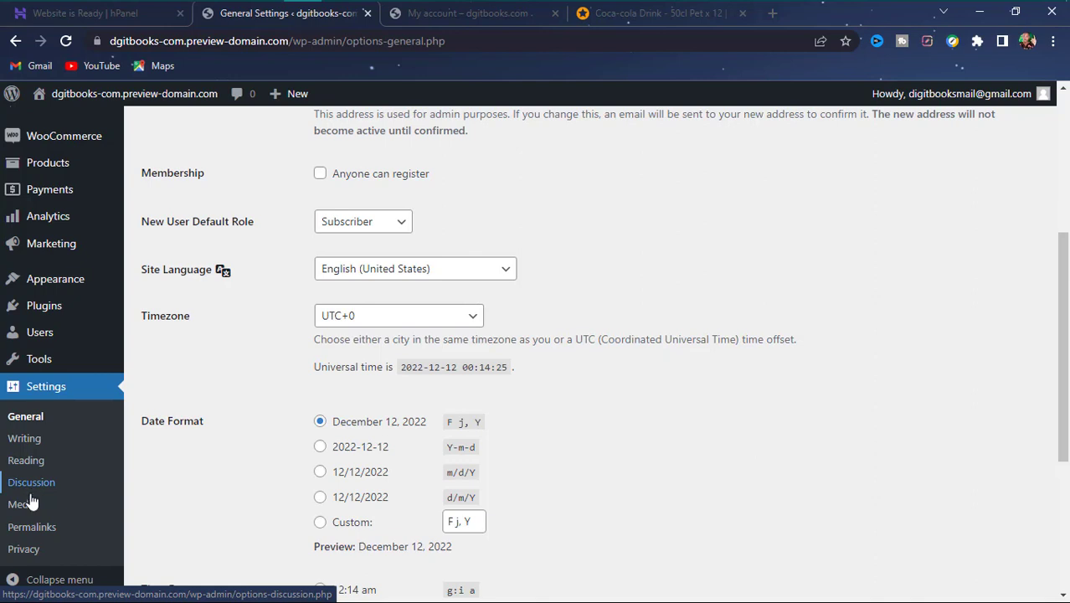
click(29, 529)
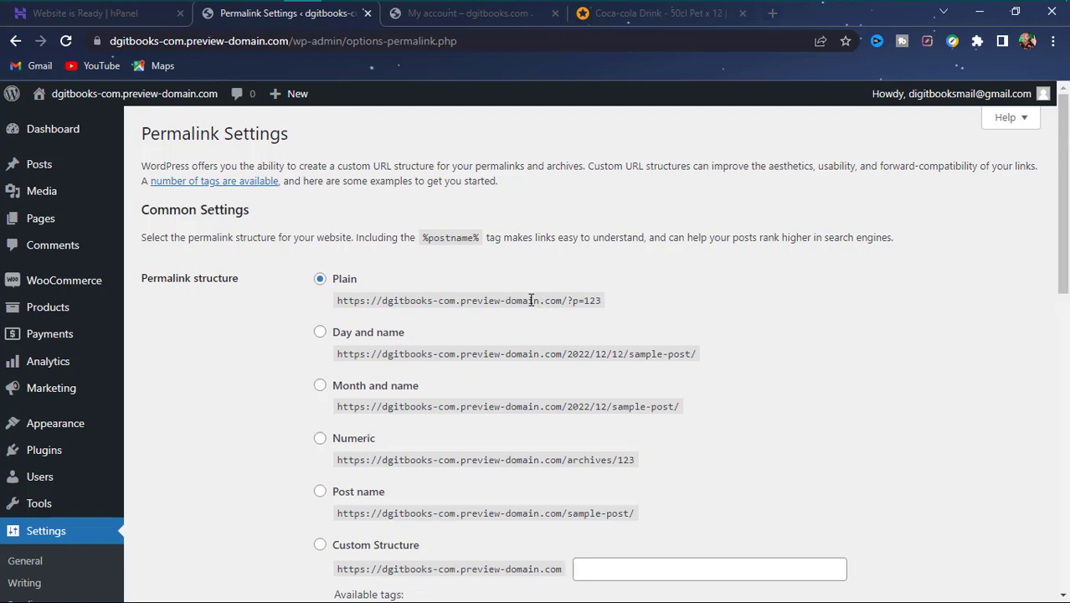
- Compare the Plain and Day and name example URLs on Permalink Settings
drag(593, 299, 573, 301)
click(492, 17)
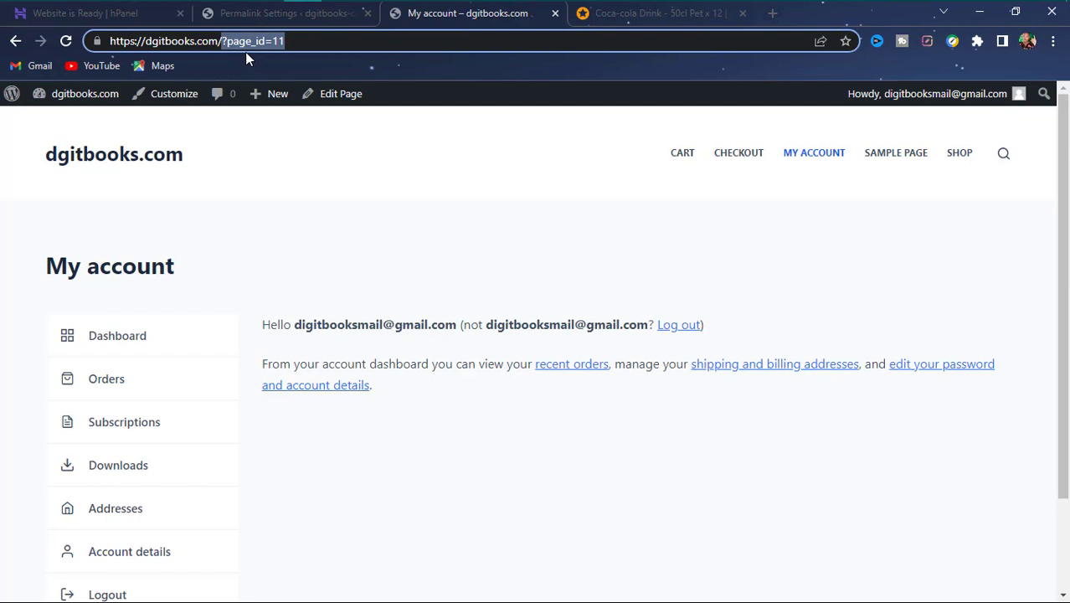
click(273, 14)
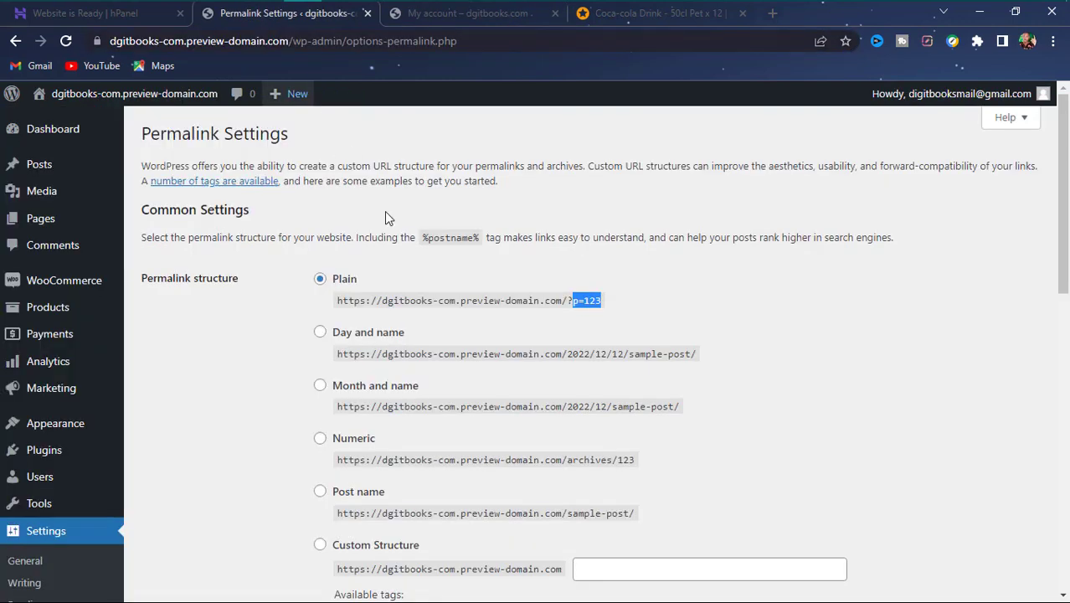
drag(696, 352, 617, 369)
click(617, 369)
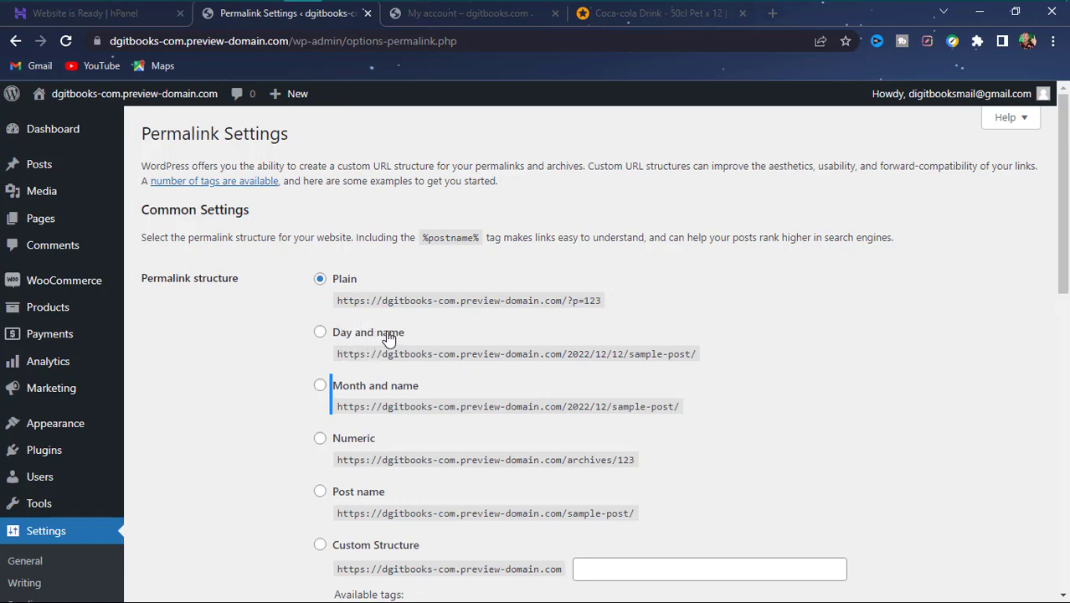
scroll(377, 454, down, 3)
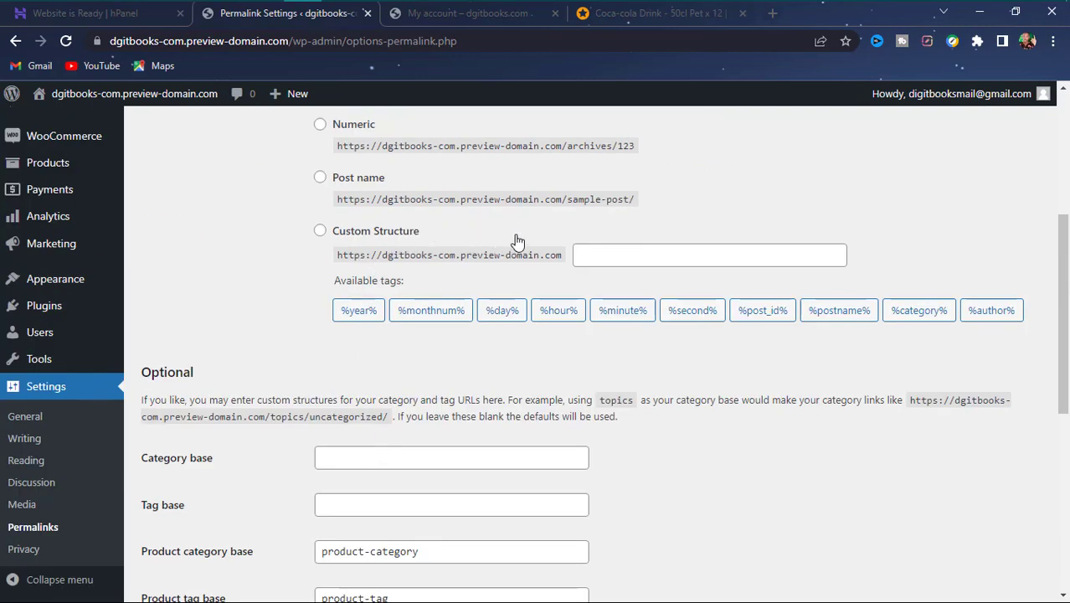
- Select the Post name permalink structure and save the changes
click(320, 177)
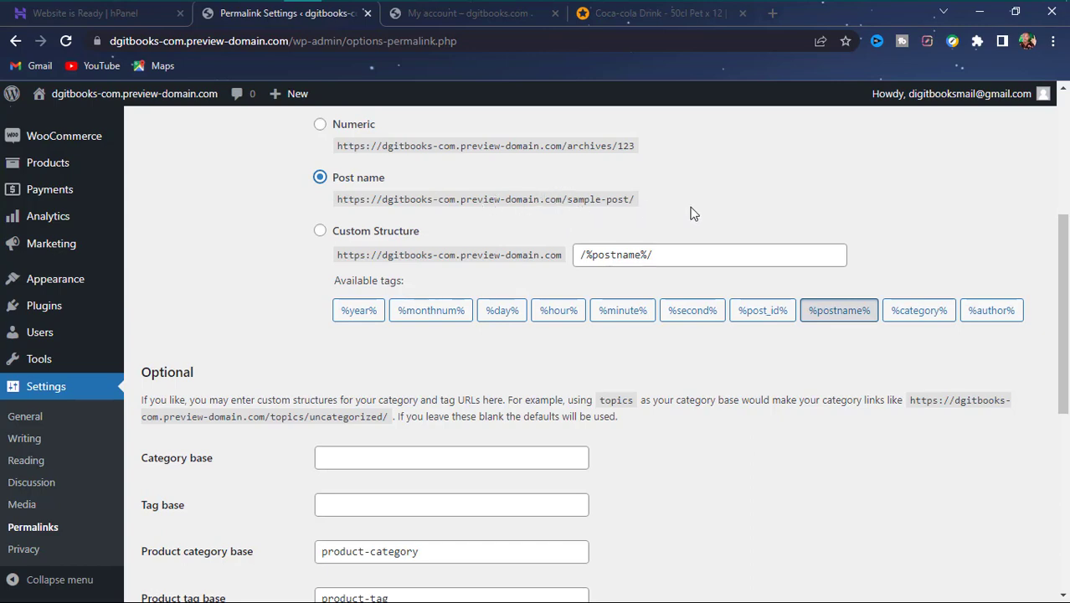
scroll(545, 380, down, 5)
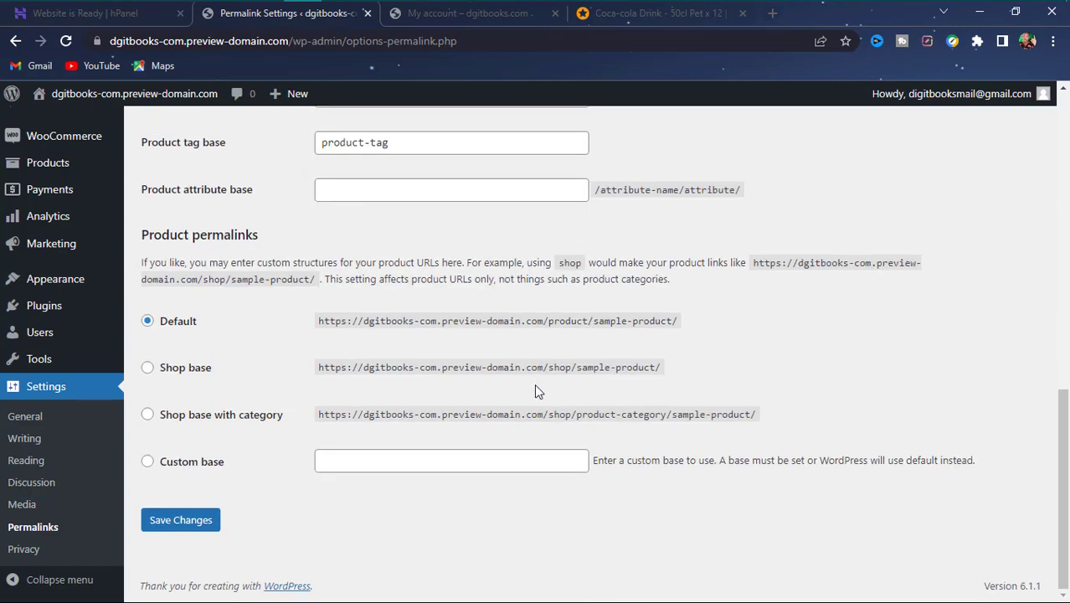
scroll(226, 377, up, 5)
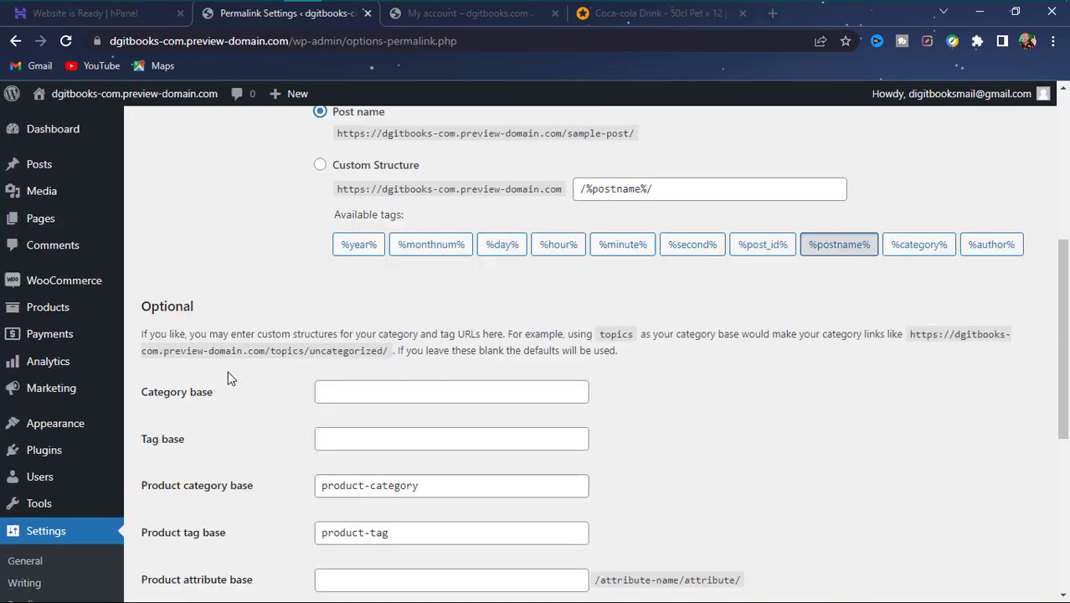
scroll(232, 379, down, 7)
scroll(235, 374, up, 4)
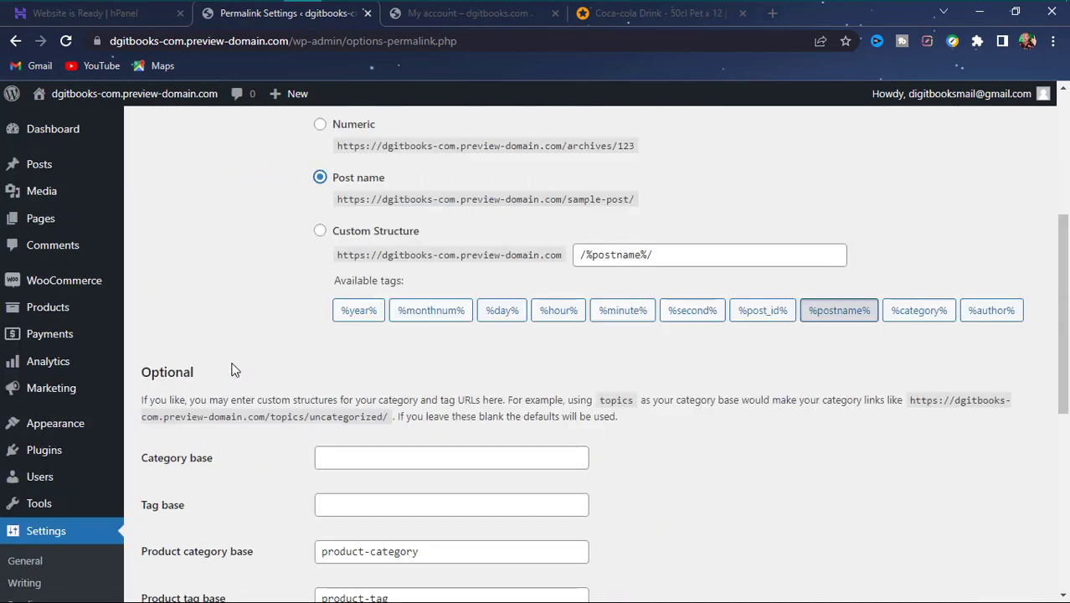
scroll(235, 370, down, 4)
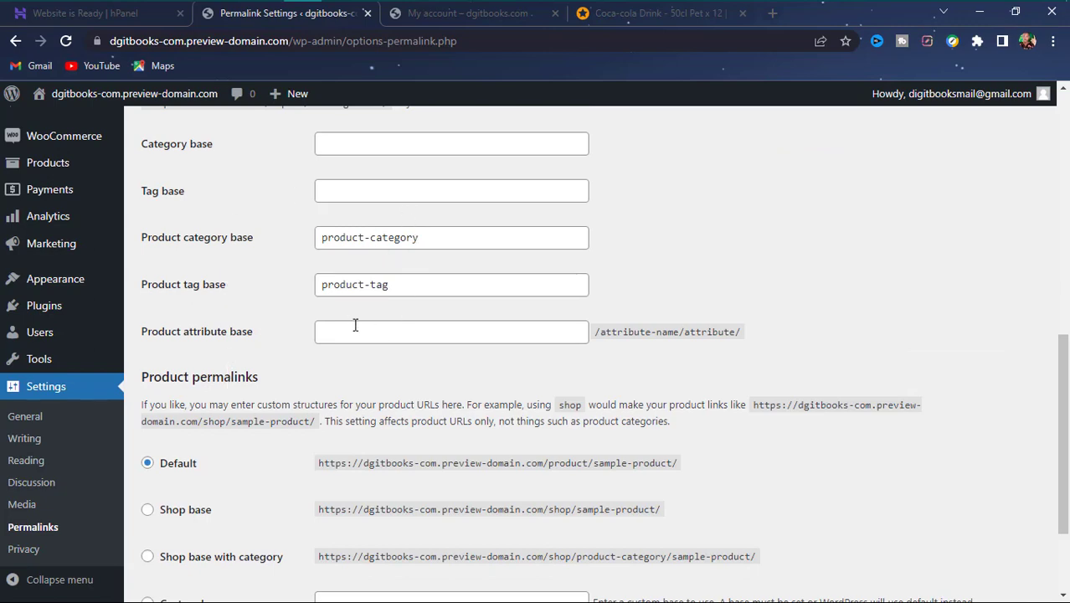
scroll(575, 307, up, 8)
scroll(591, 301, down, 4)
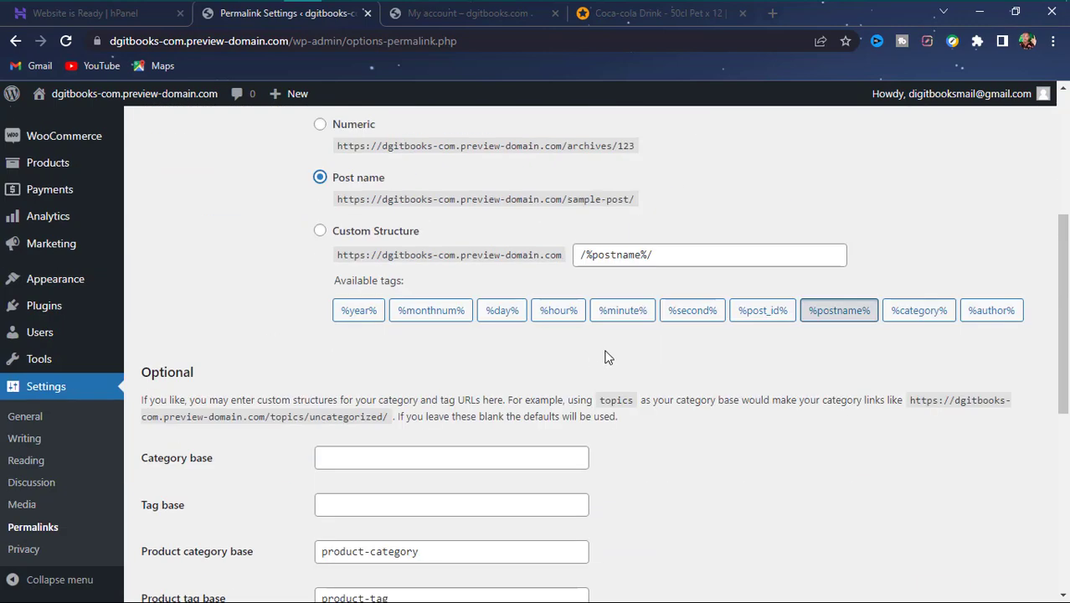
scroll(586, 344, down, 6)
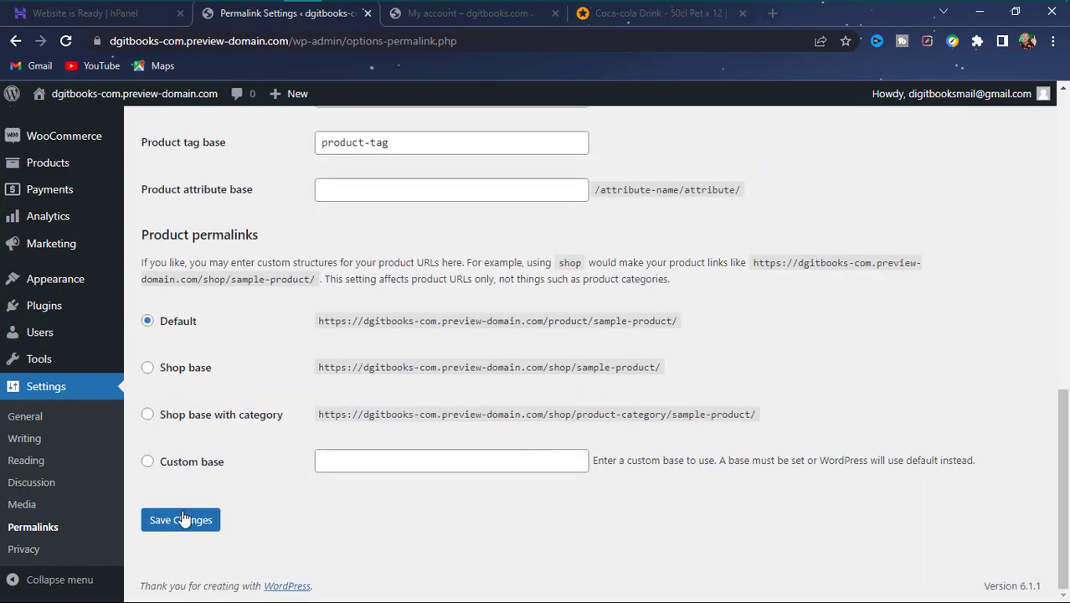
click(179, 522)
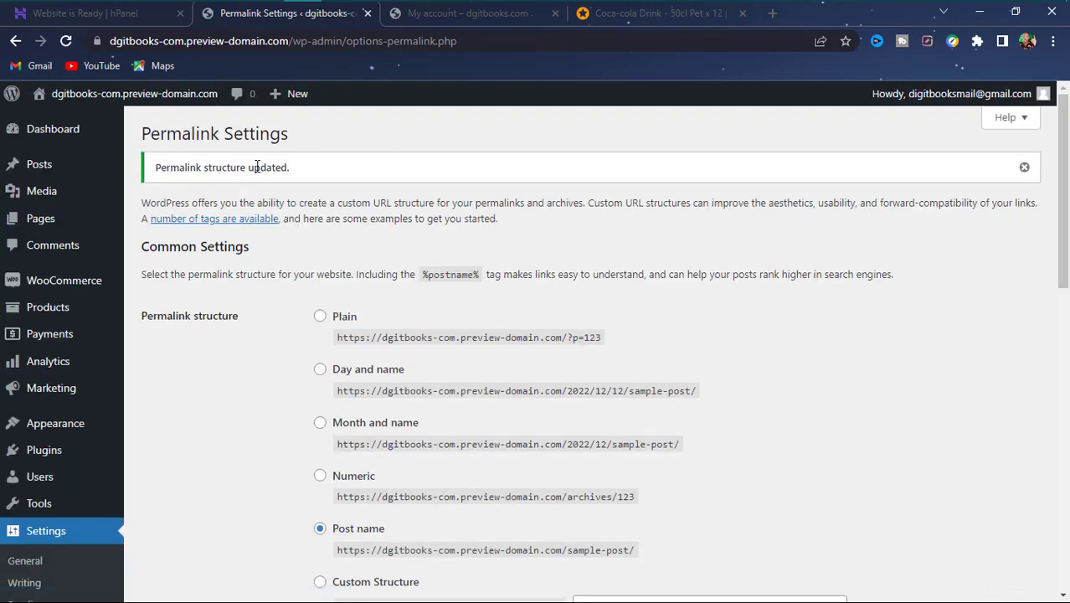
- Reload My account, then check the /sample-page/ and /shop/ URLs of Sample Page and Shop
click(456, 13)
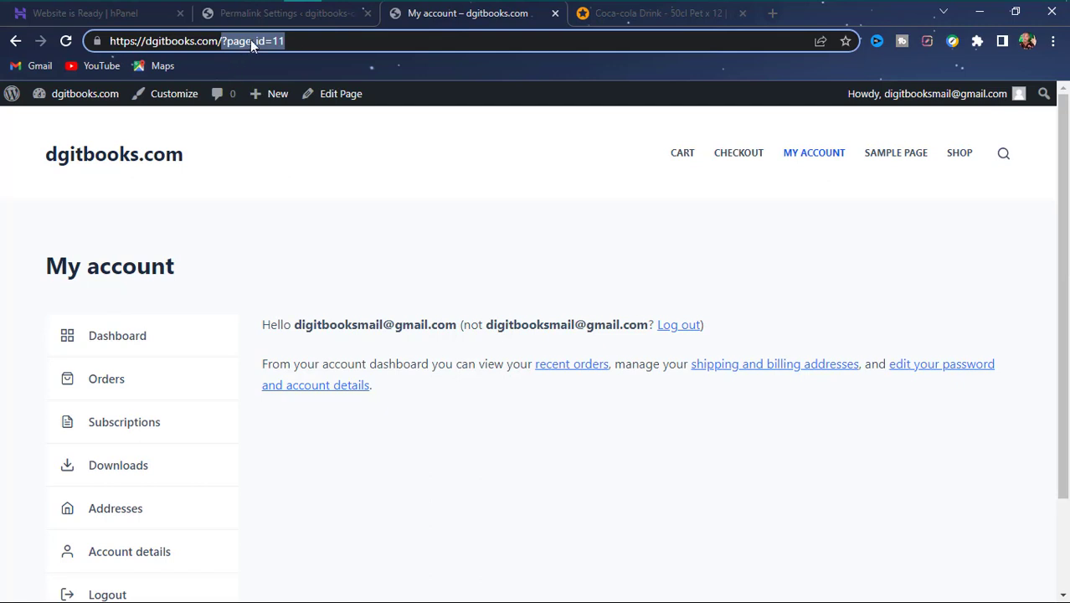
click(374, 266)
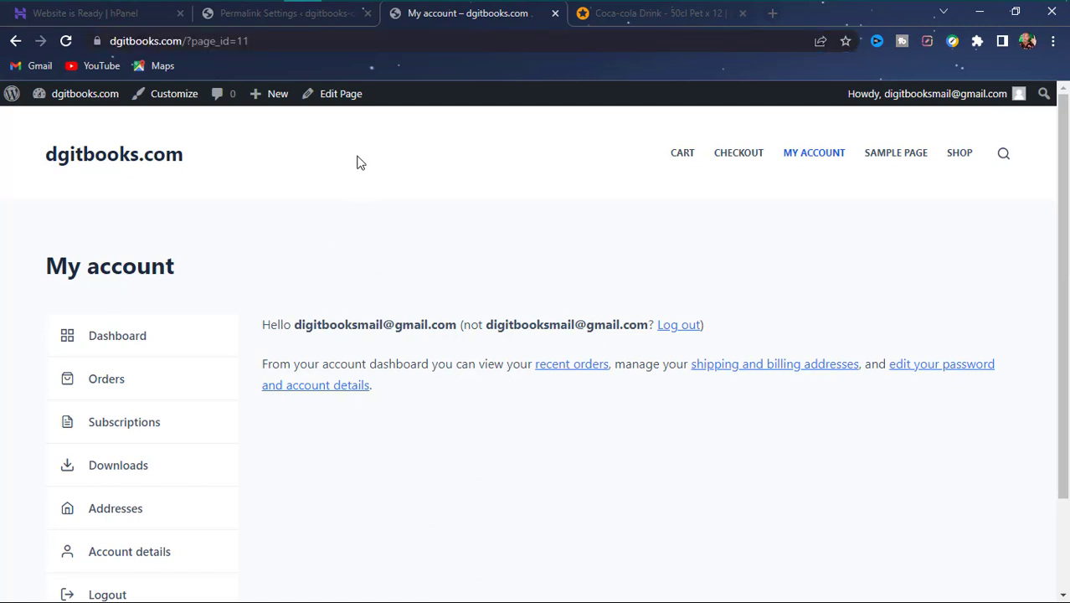
click(67, 39)
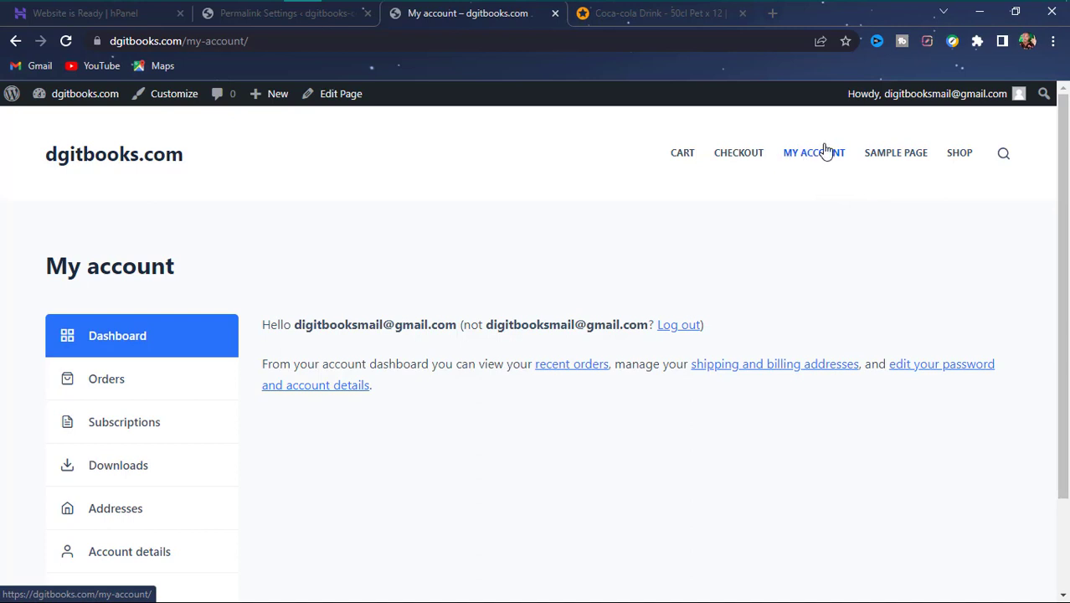
click(908, 158)
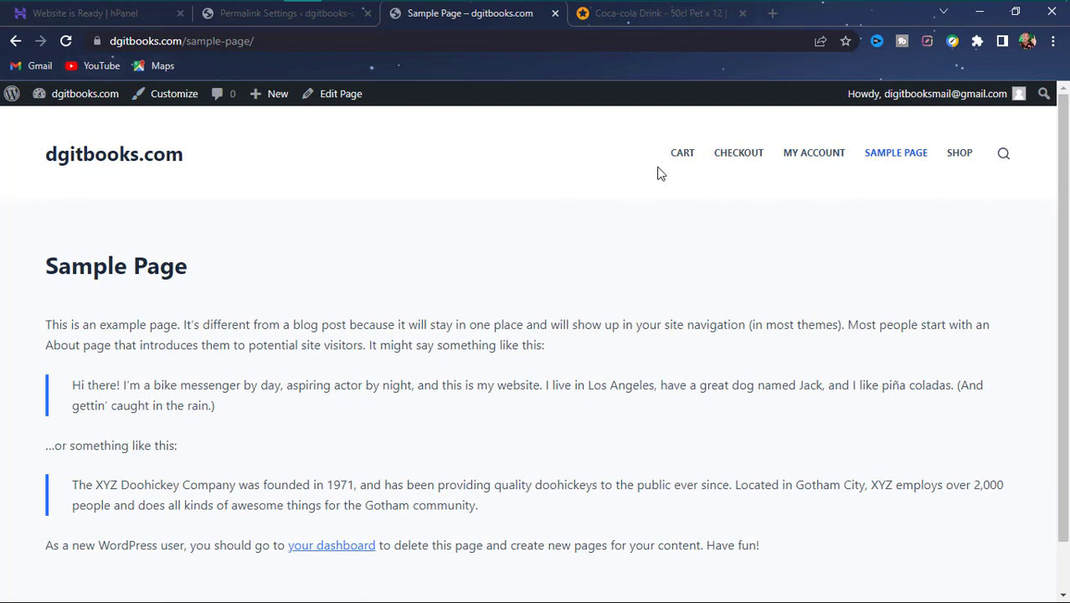
click(974, 162)
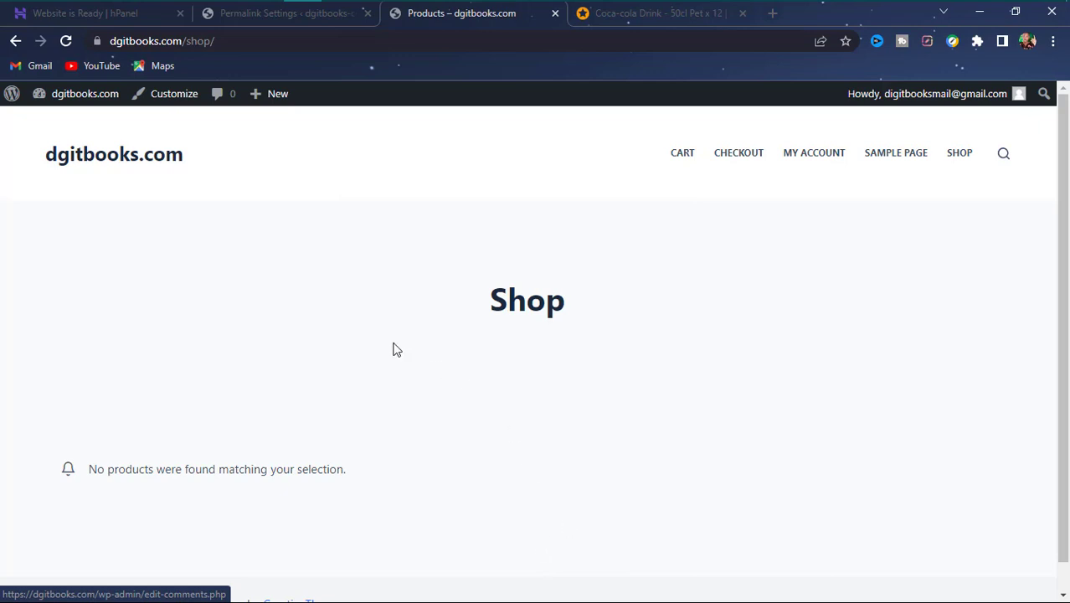
click(272, 14)
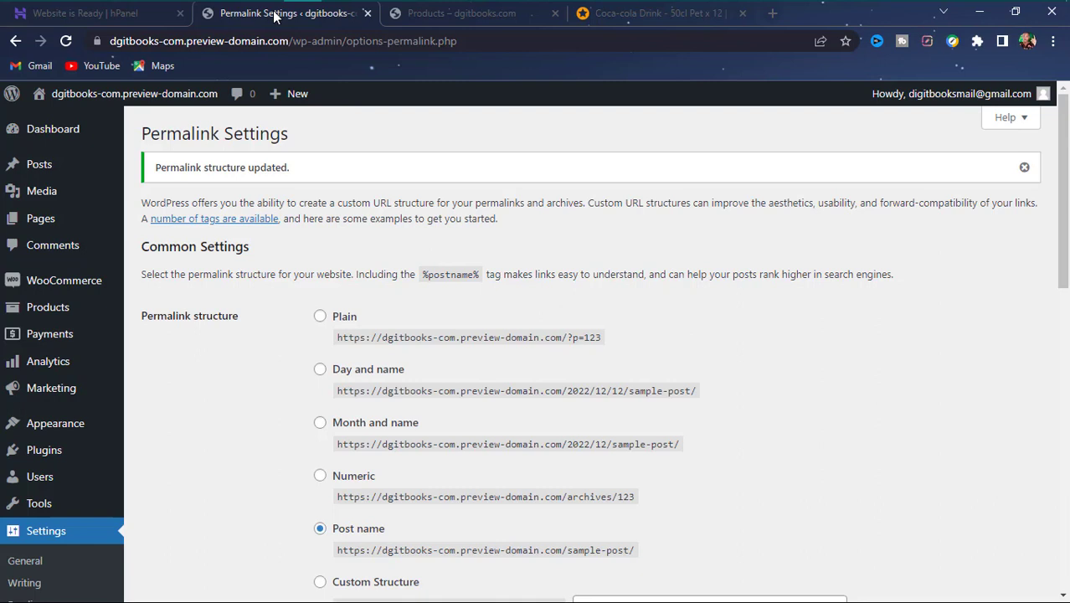
click(407, 19)
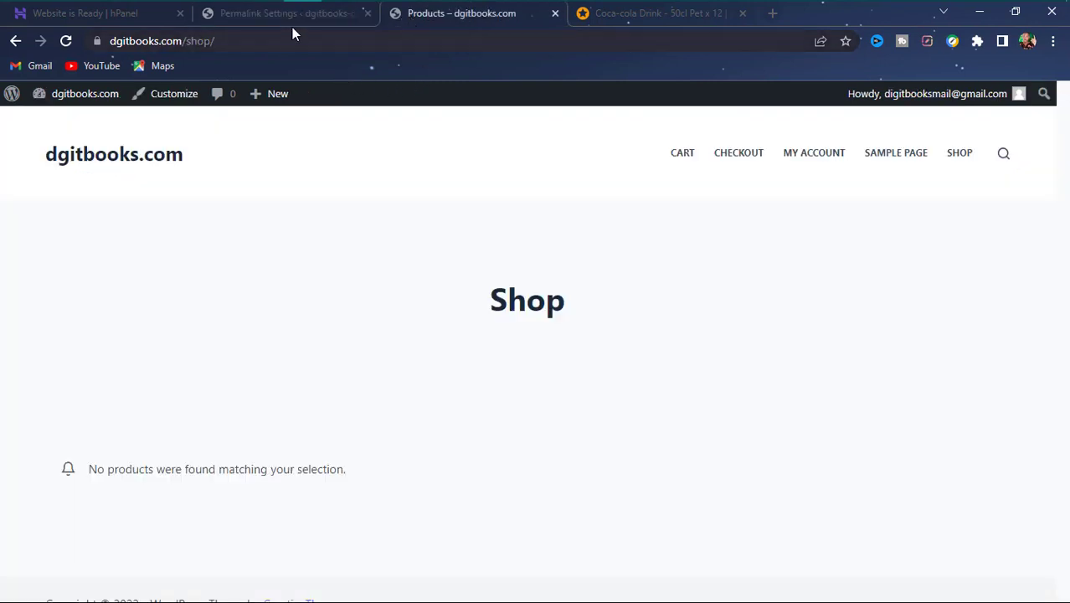
scroll(396, 374, down, 1)
scroll(395, 373, up, 1)
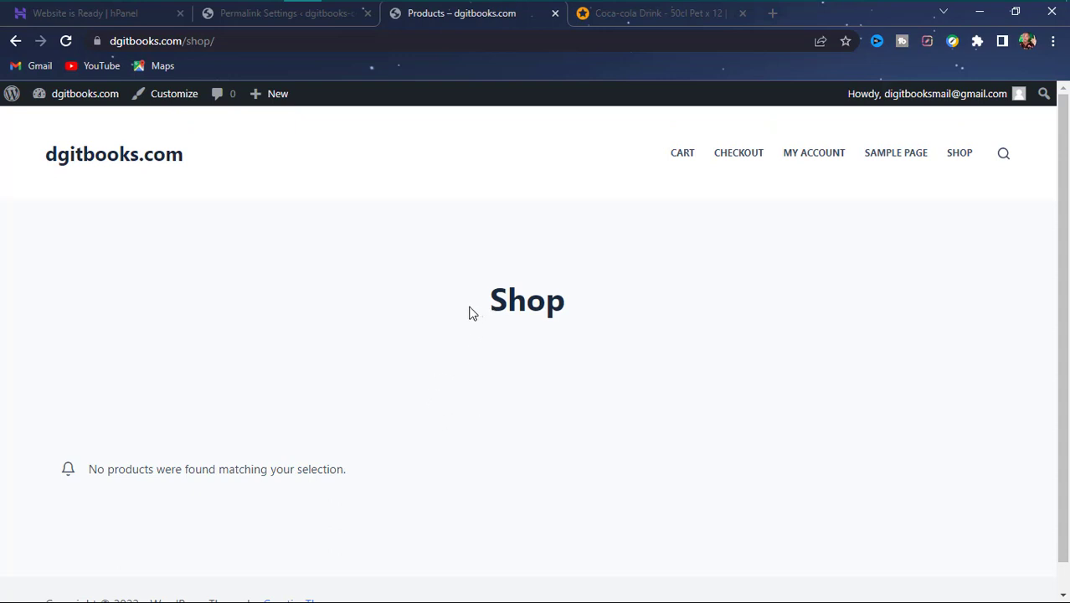
click(65, 161)
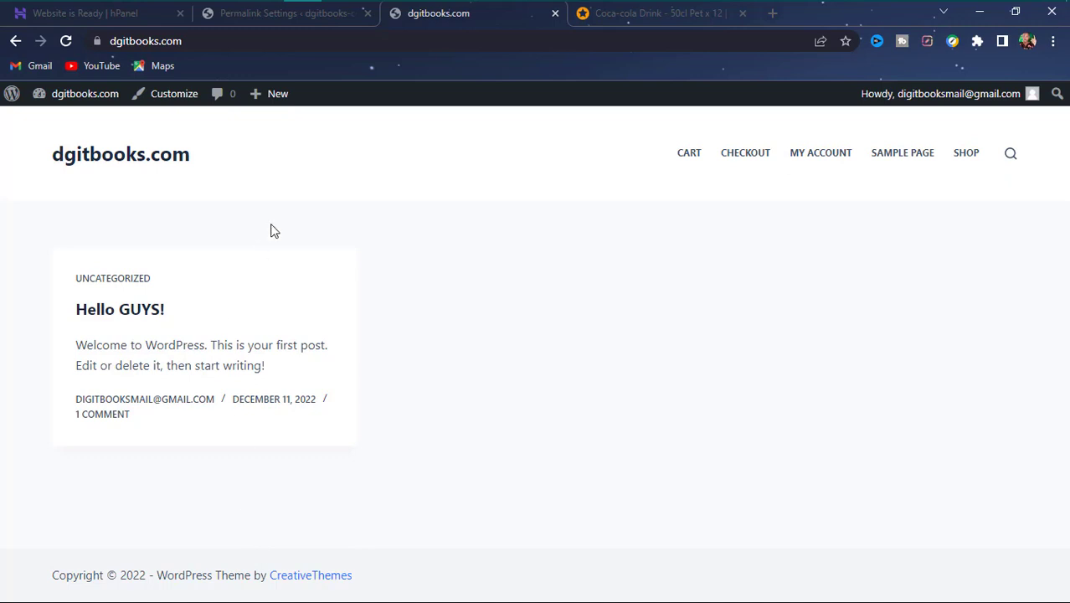
click(265, 13)
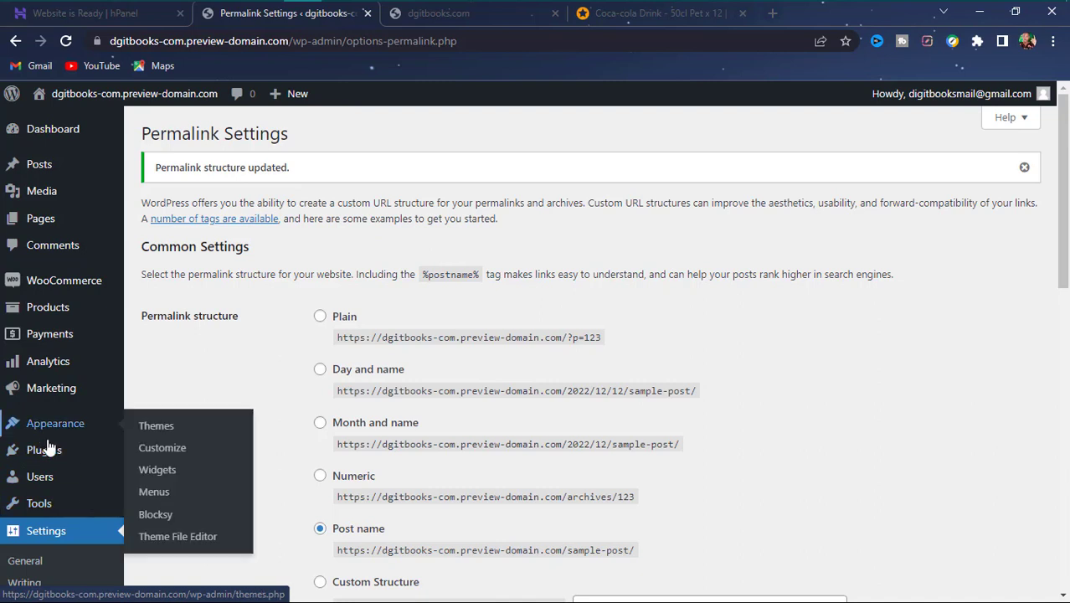
mouse_move(48, 446)
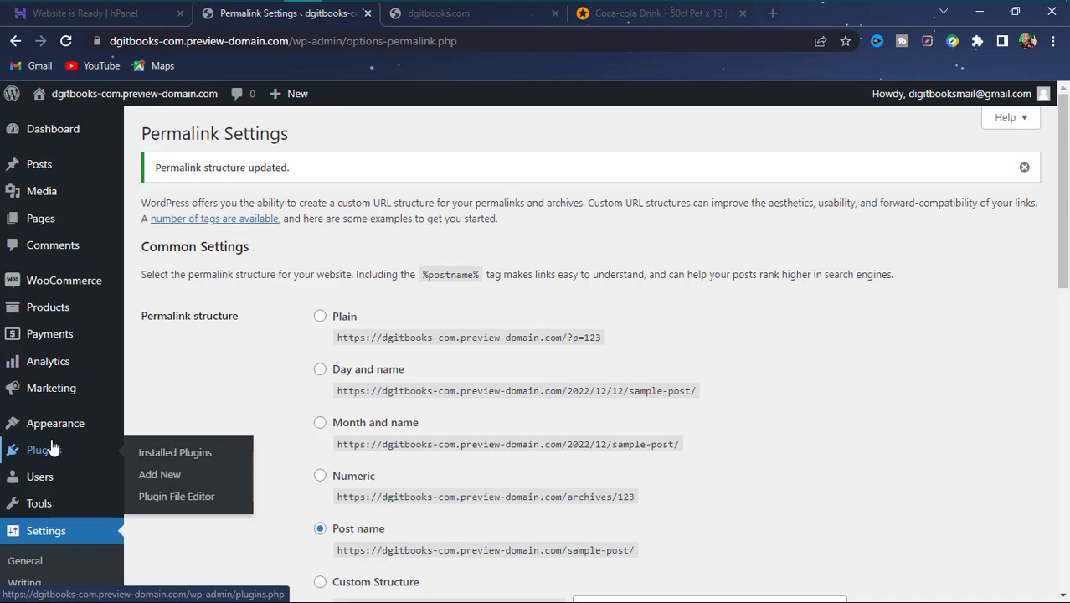
key(super)
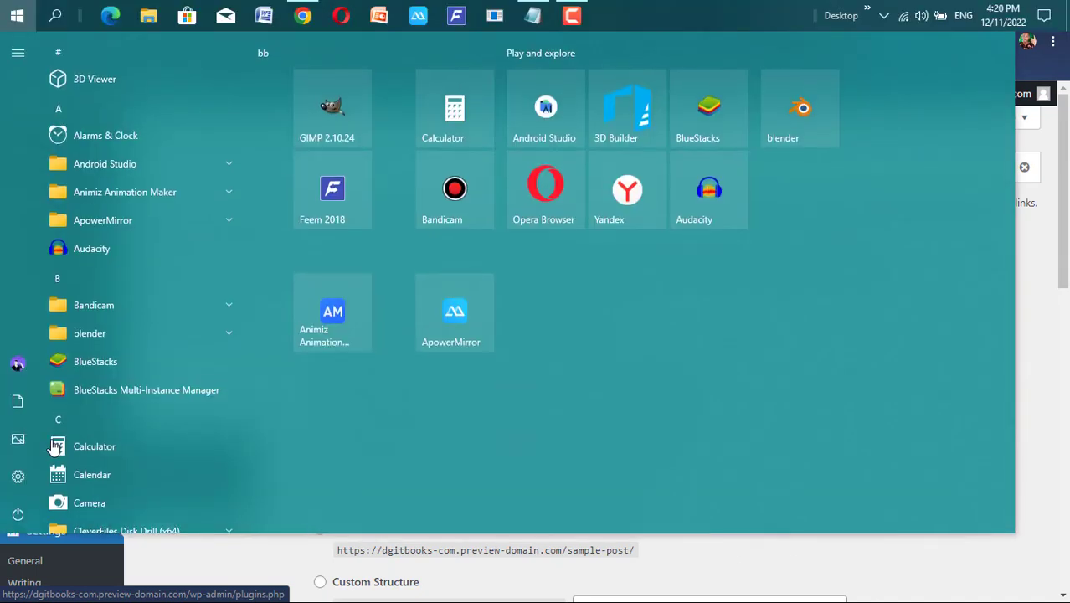
key(super)
key(super+d)
key(super)
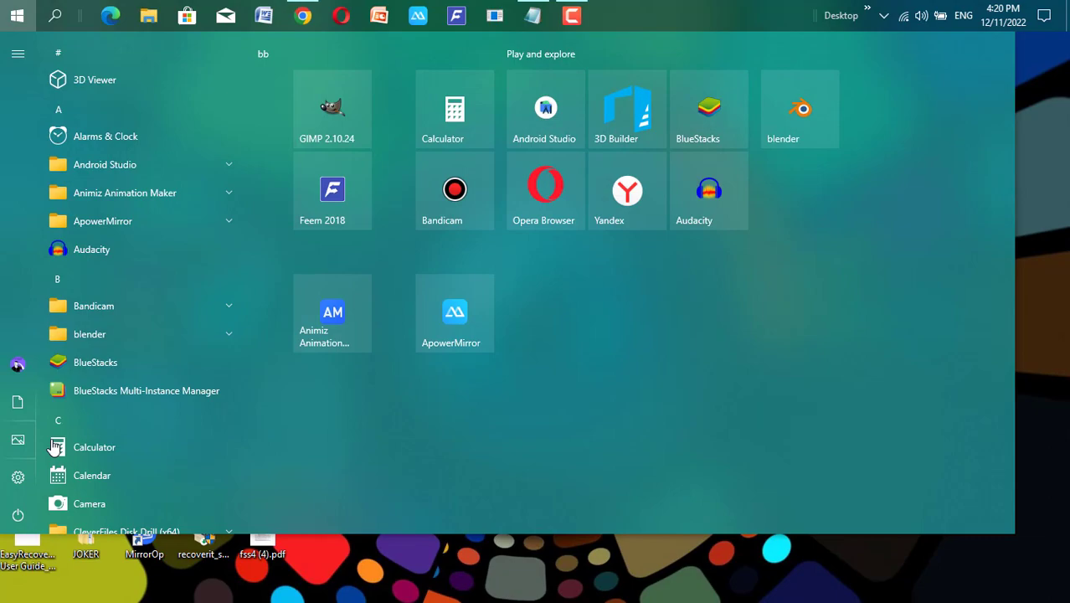
key(alt+Tab)
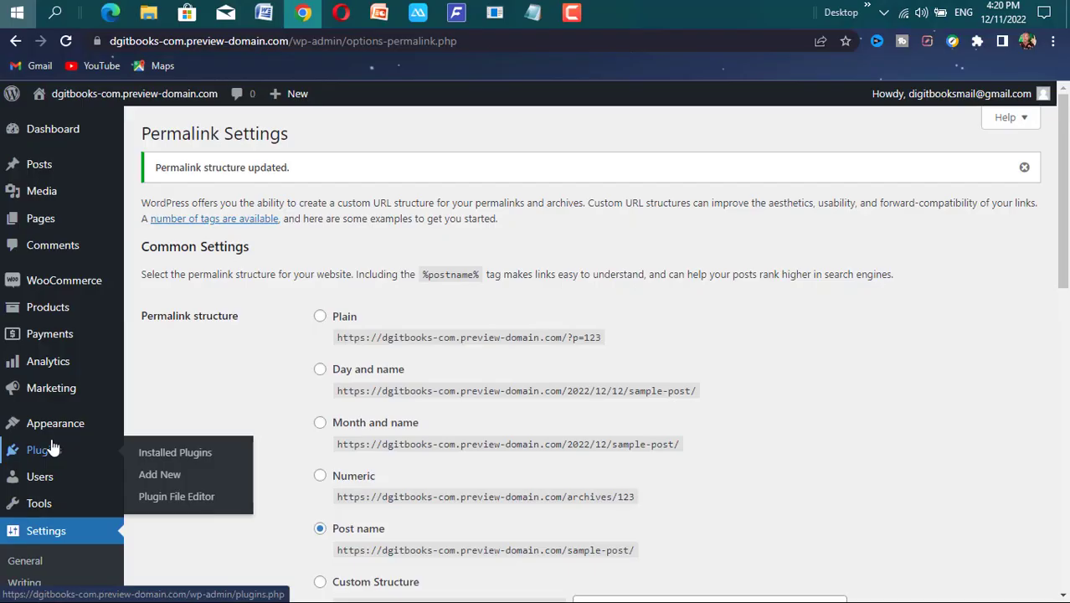